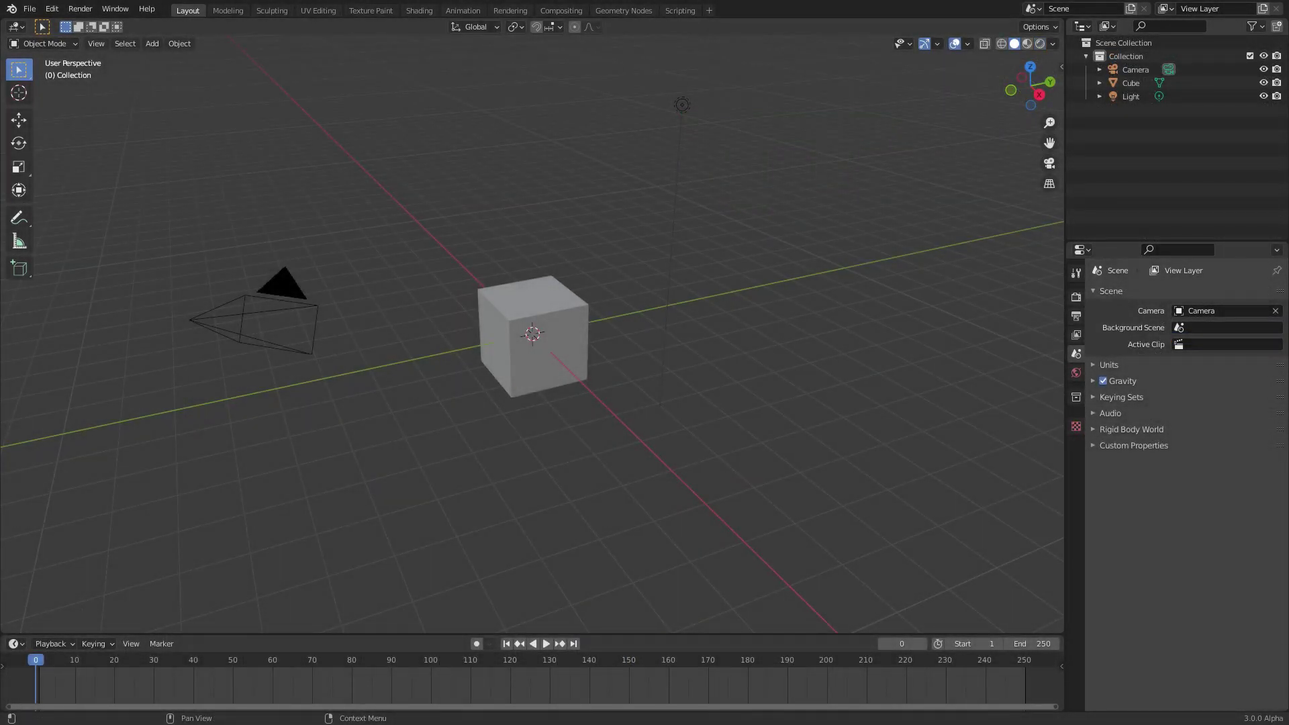
Delete the default cube from the scene
left_click(535, 325)
key("Delete")
middle_click_drag(590, 363, 729, 330)
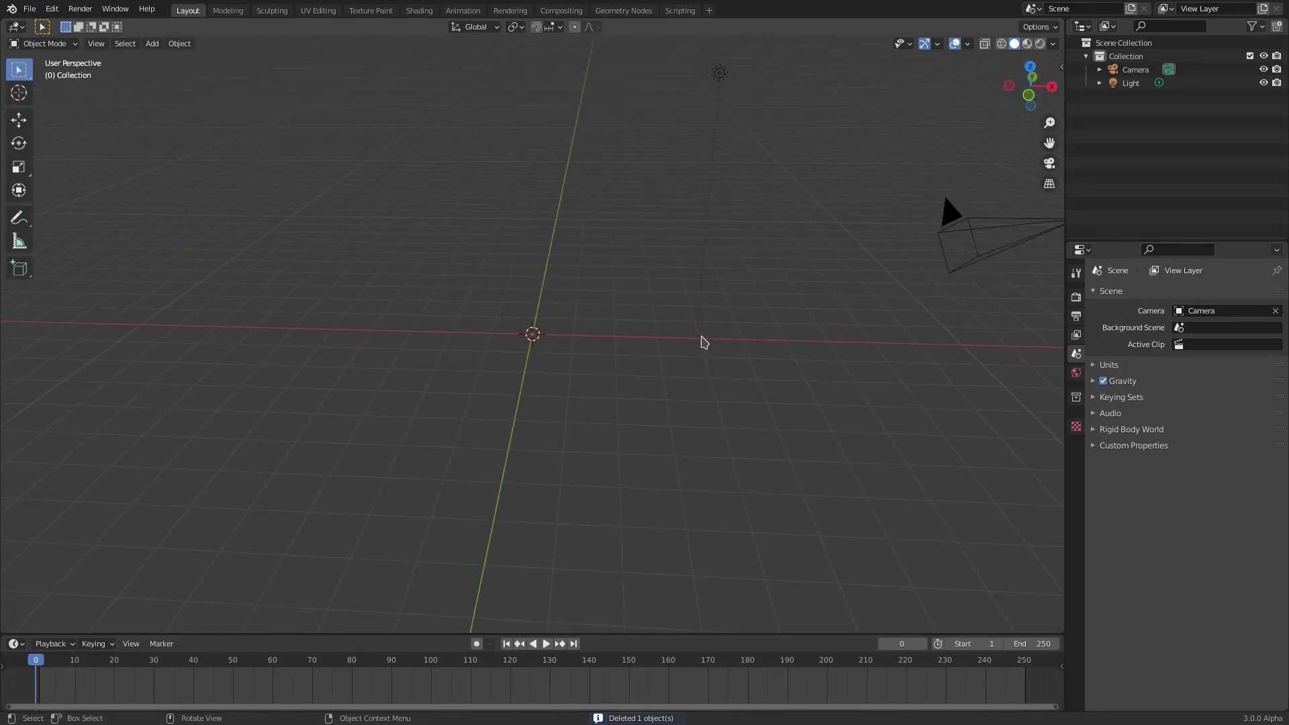
key("shift+a")
mouse_move(678, 326)
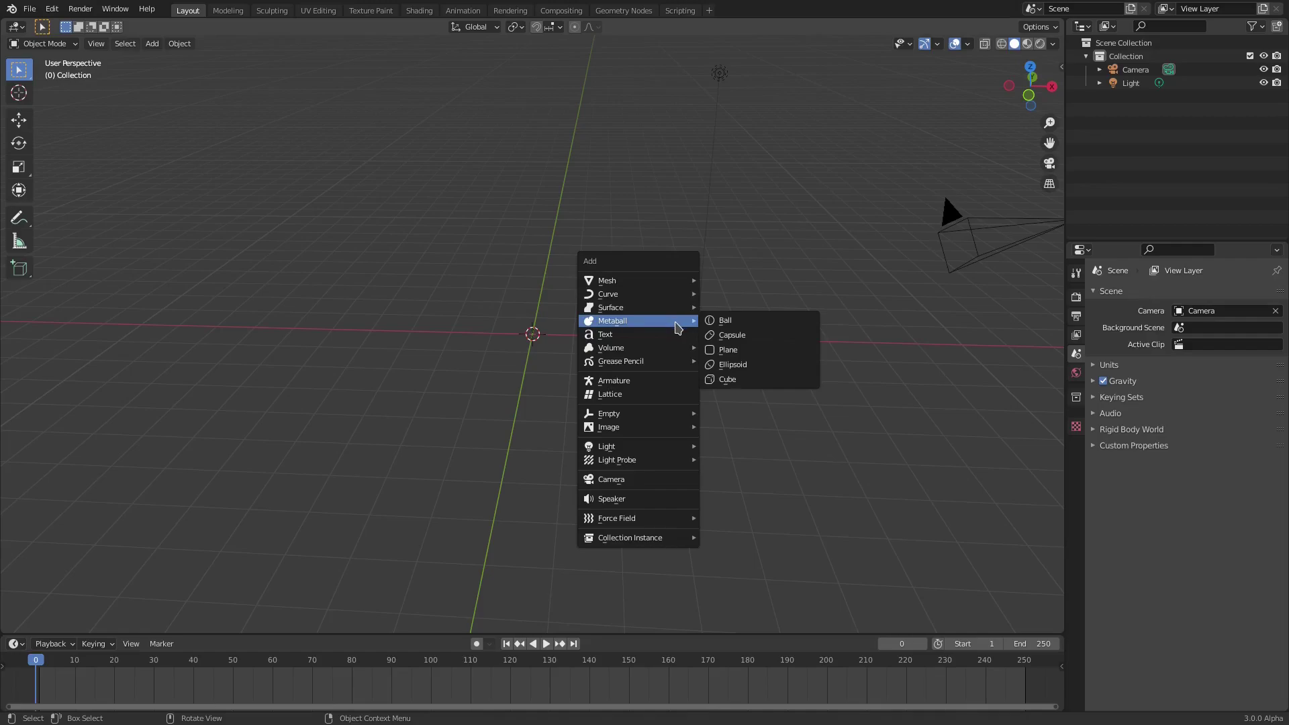
key("Escape")
middle_click_drag(691, 338, 586, 326)
key("ctrl+z")
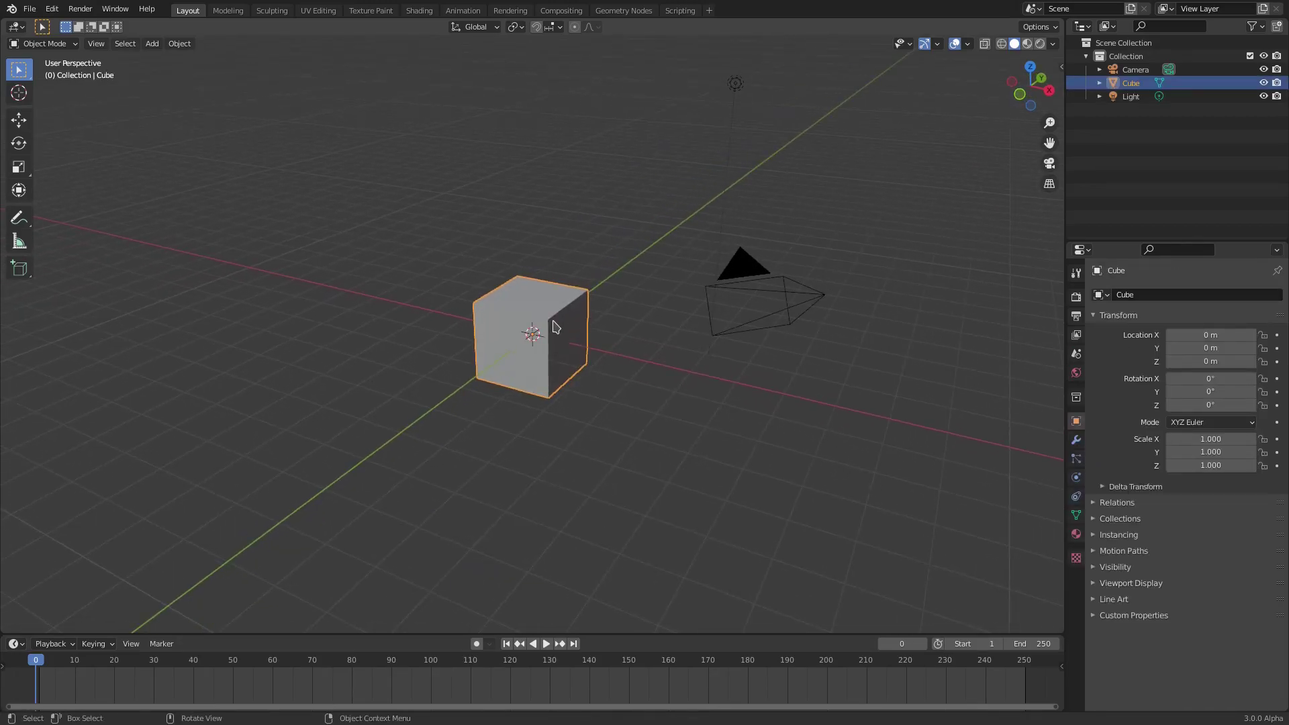
key("Delete")
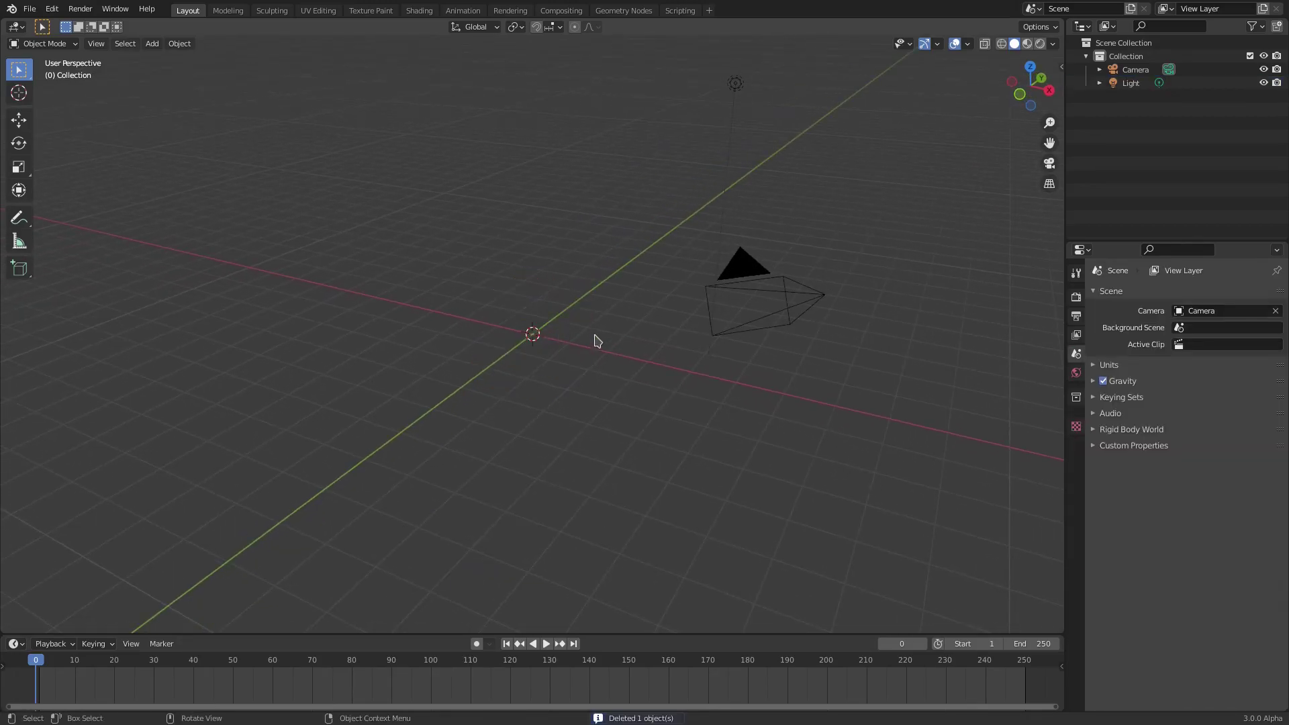
Clear the camera's location and rotation so it sits unrotated at the world origin
left_click(808, 305)
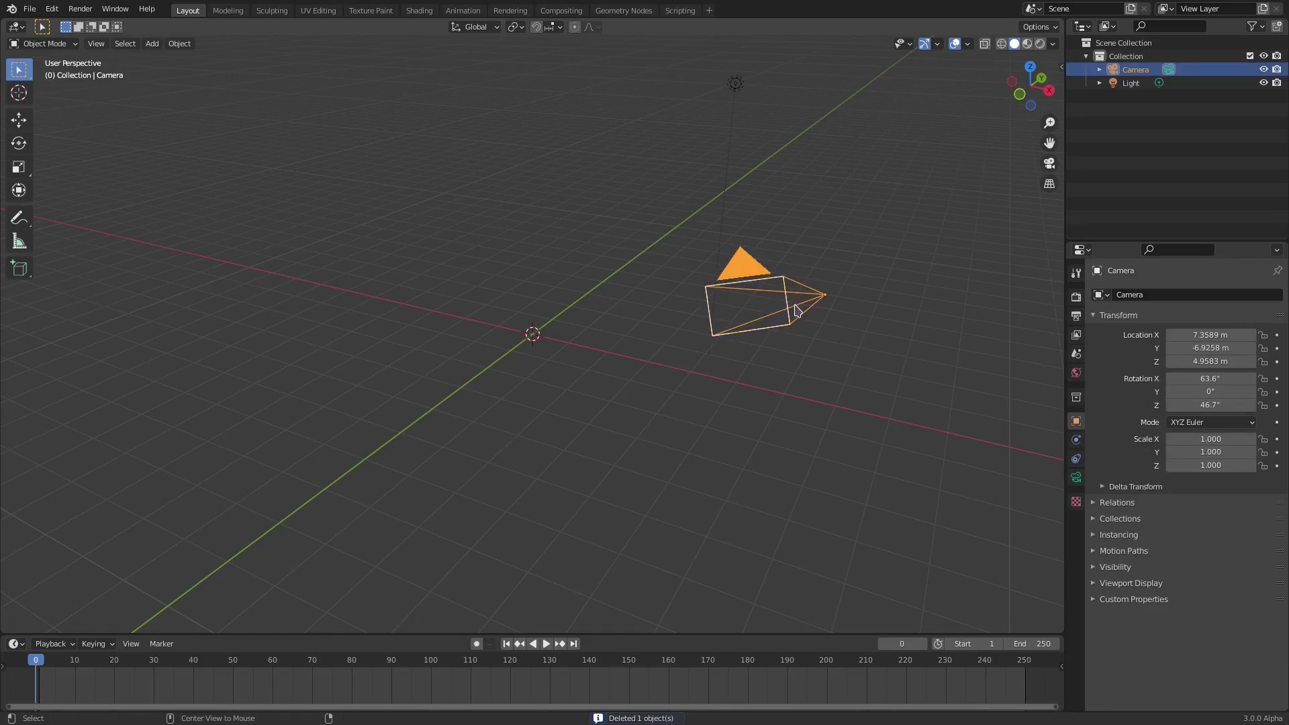
key("alt+g")
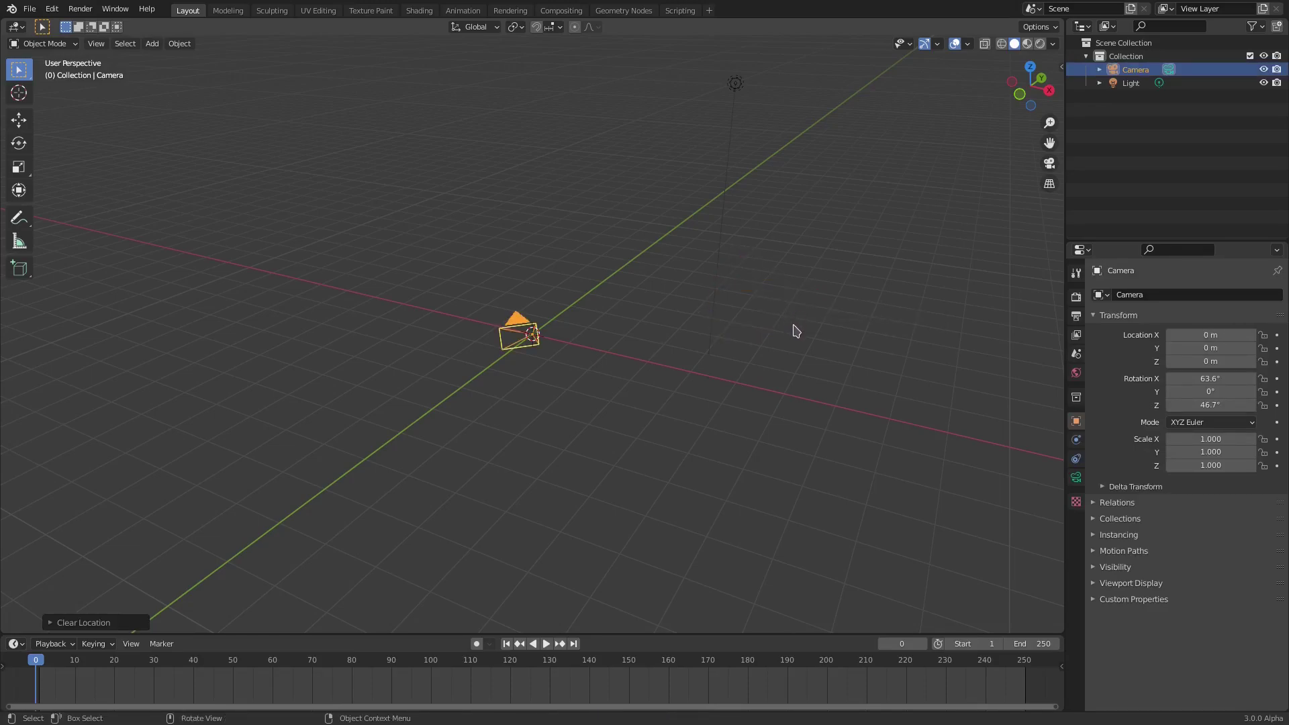
key("alt+r")
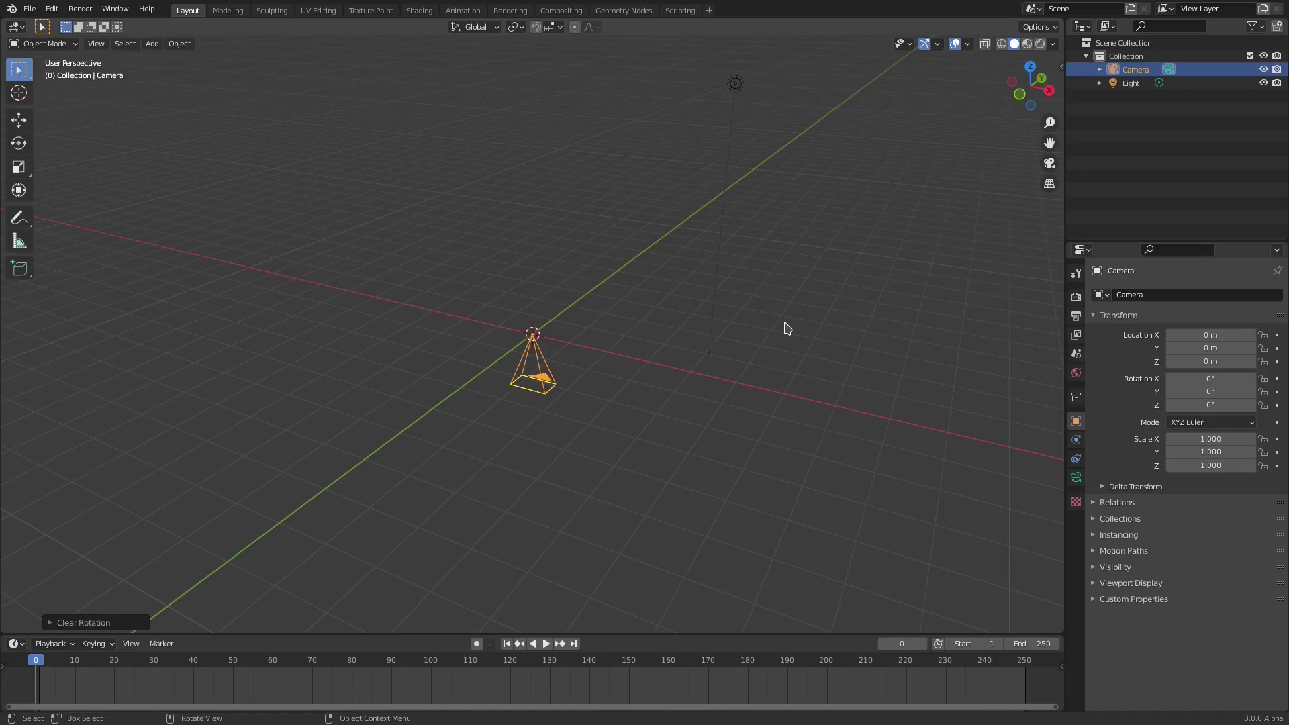
Rotate the camera 90° about the global X axis
key("r")
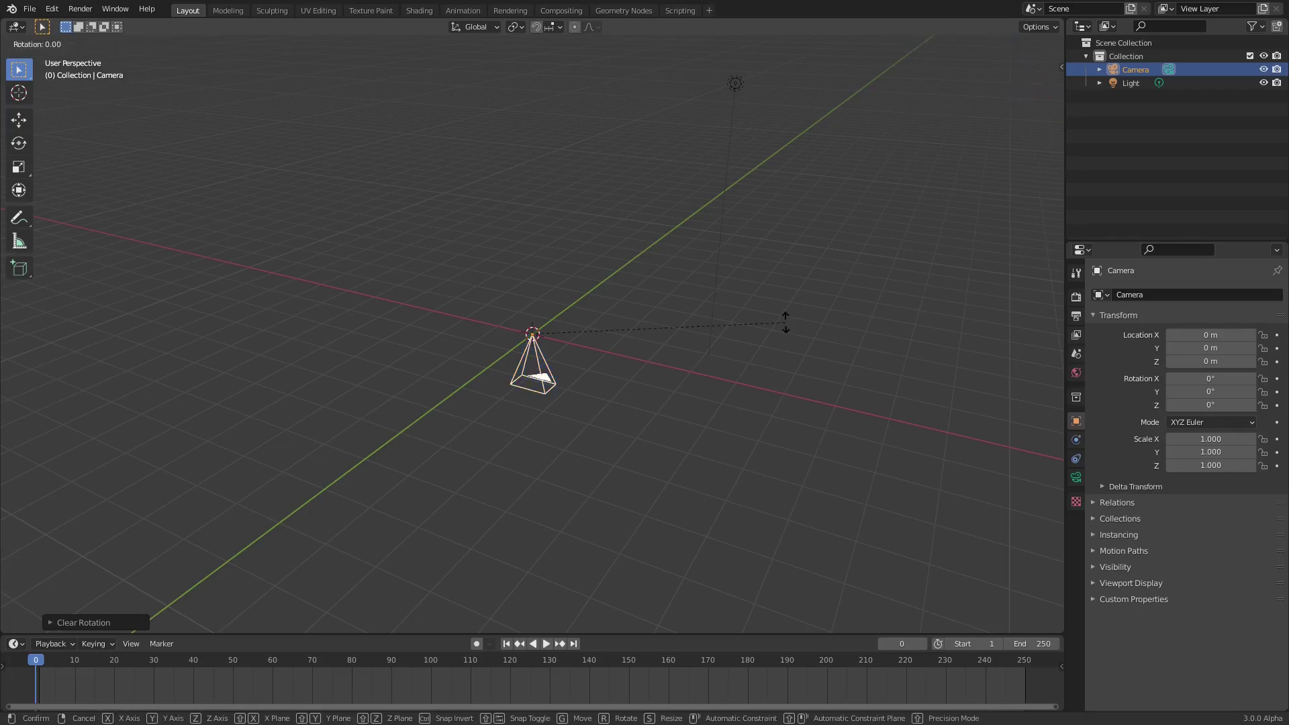
key("x")
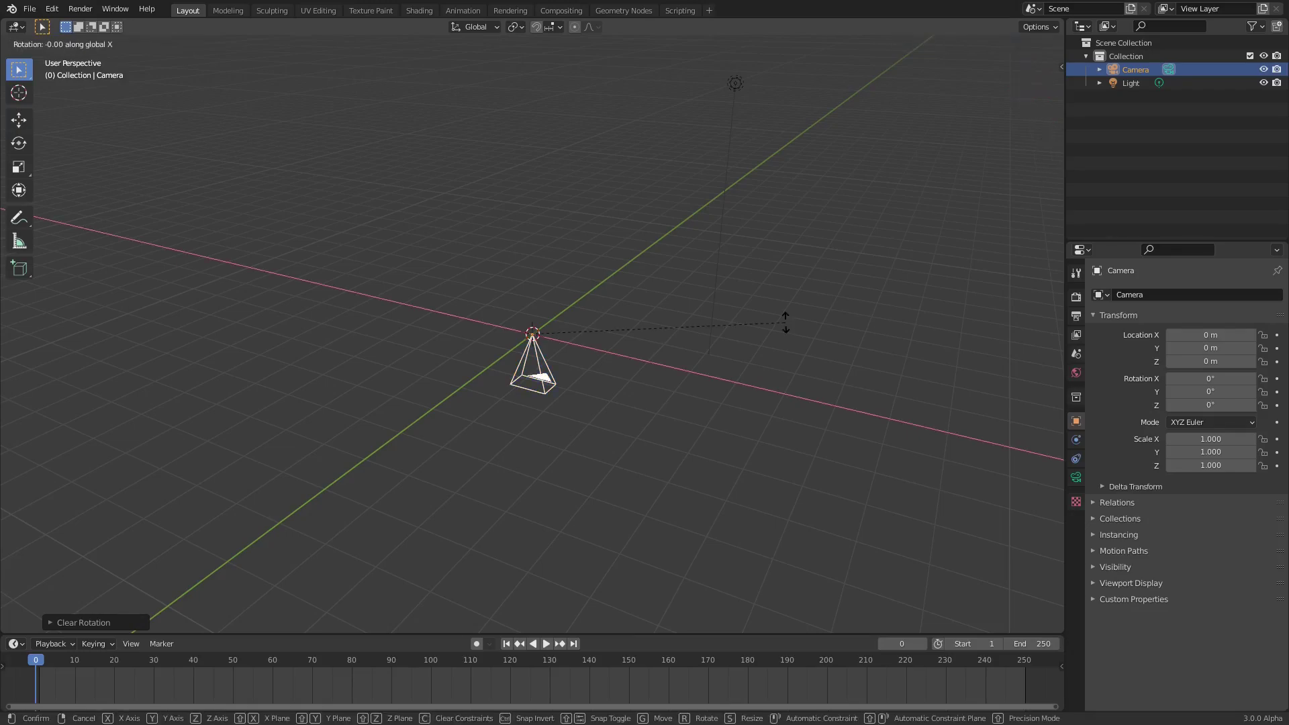
type("90")
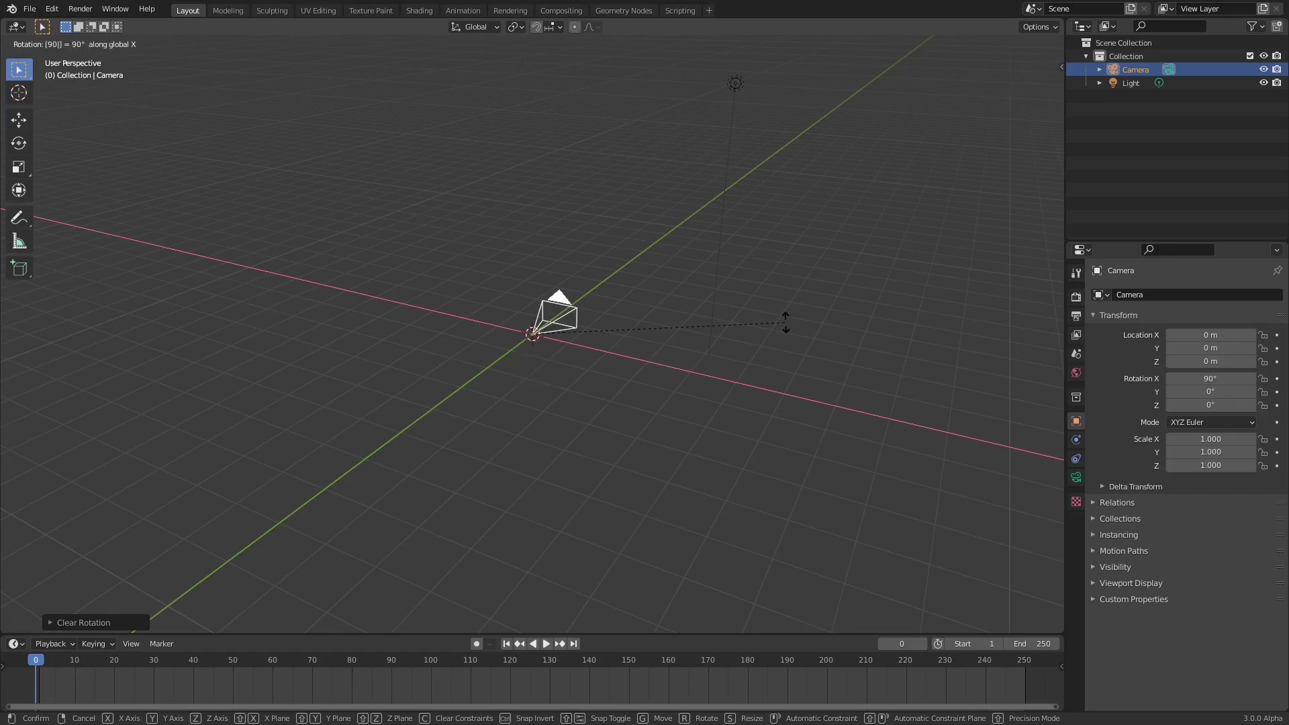
key("Return")
Move the camera back along the global Y axis to about -10.7 m
mouse_move(607, 331)
middle_mouse_down()
mouse_move(621, 356)
mouse_move(599, 317)
middle_mouse_up()
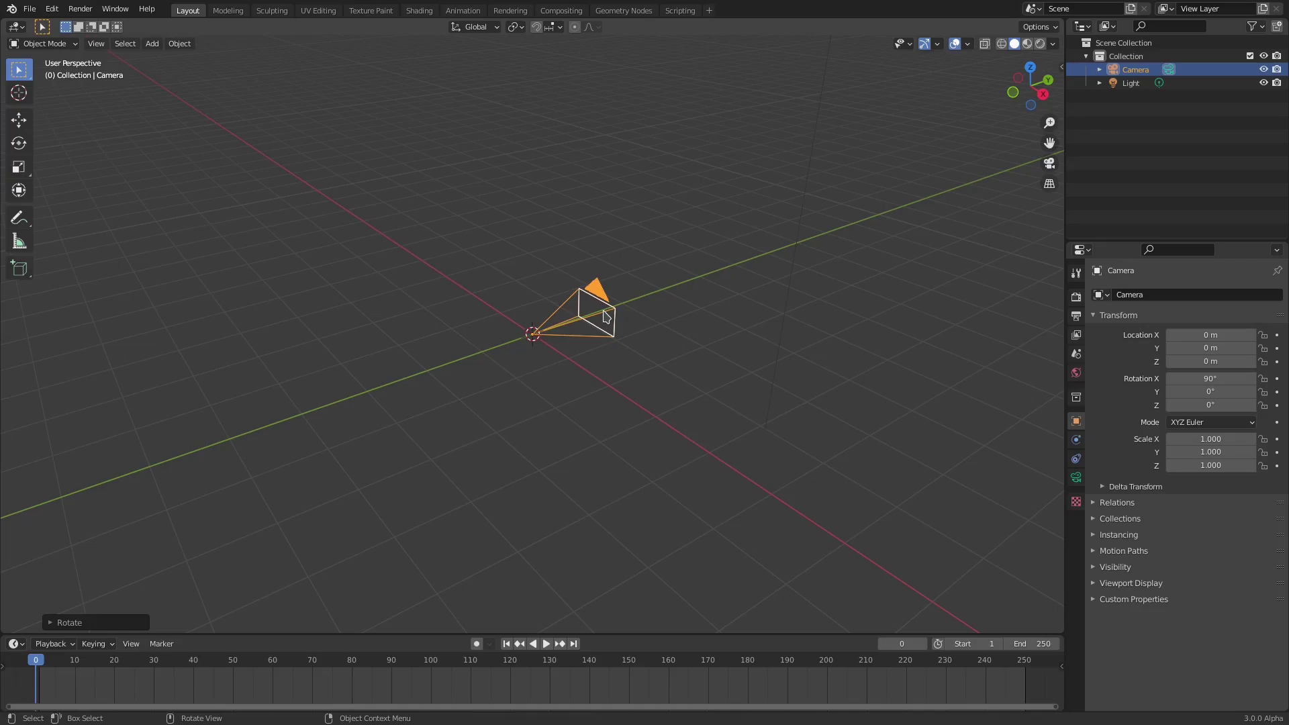
scroll(692, 324, "down", 2)
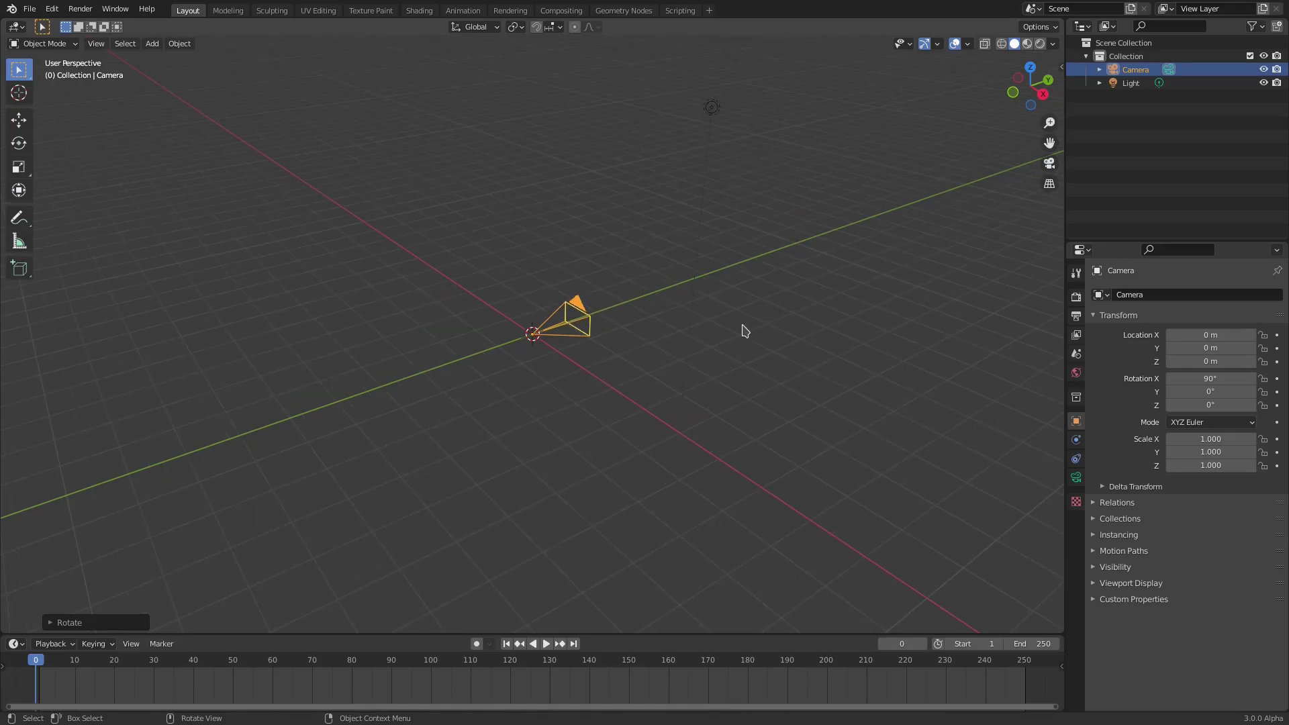
key("g")
key("y")
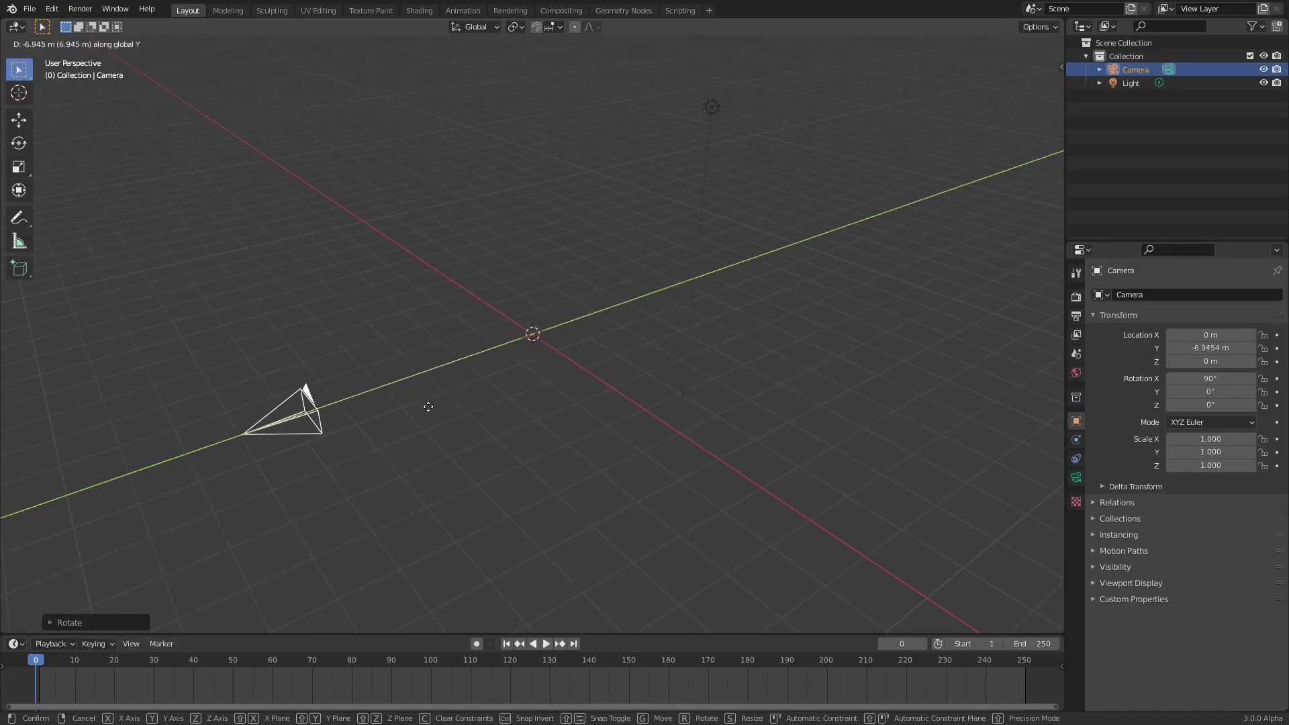
left_click(239, 485)
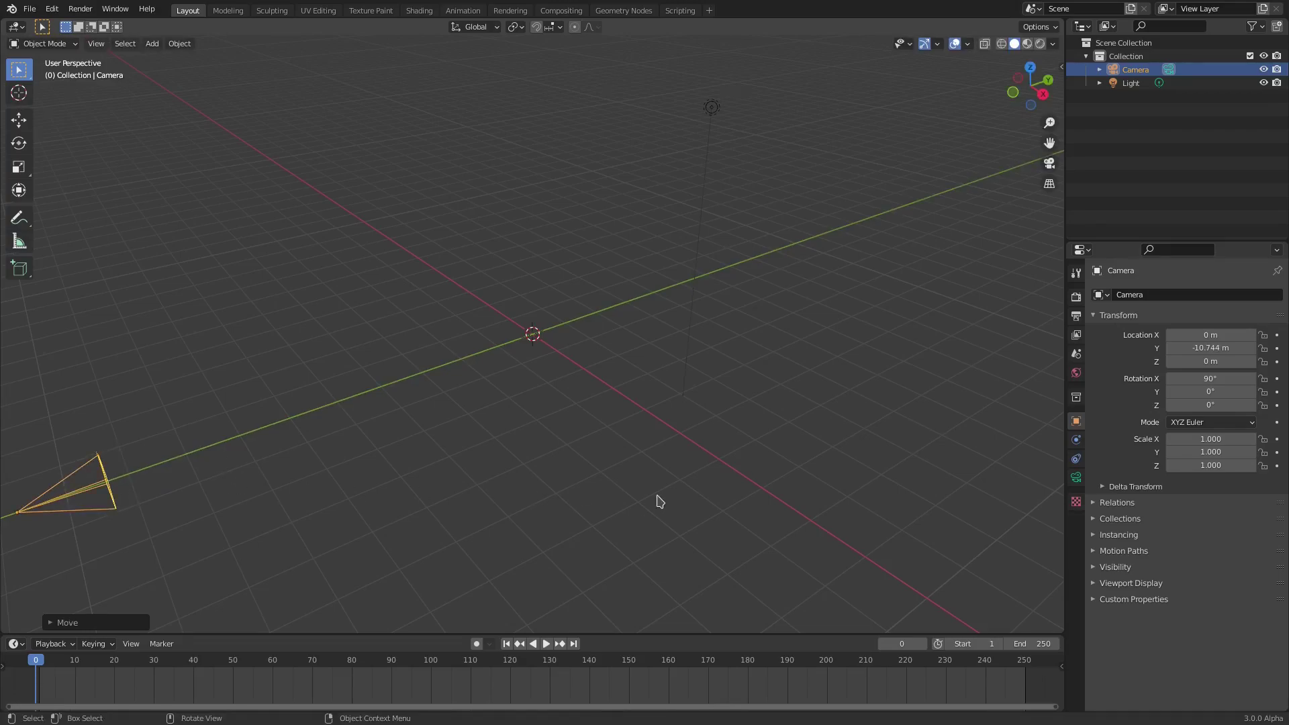
Look through the camera, add a metaball of type Ball, and scale it down to about 0.22
key("KP_0")
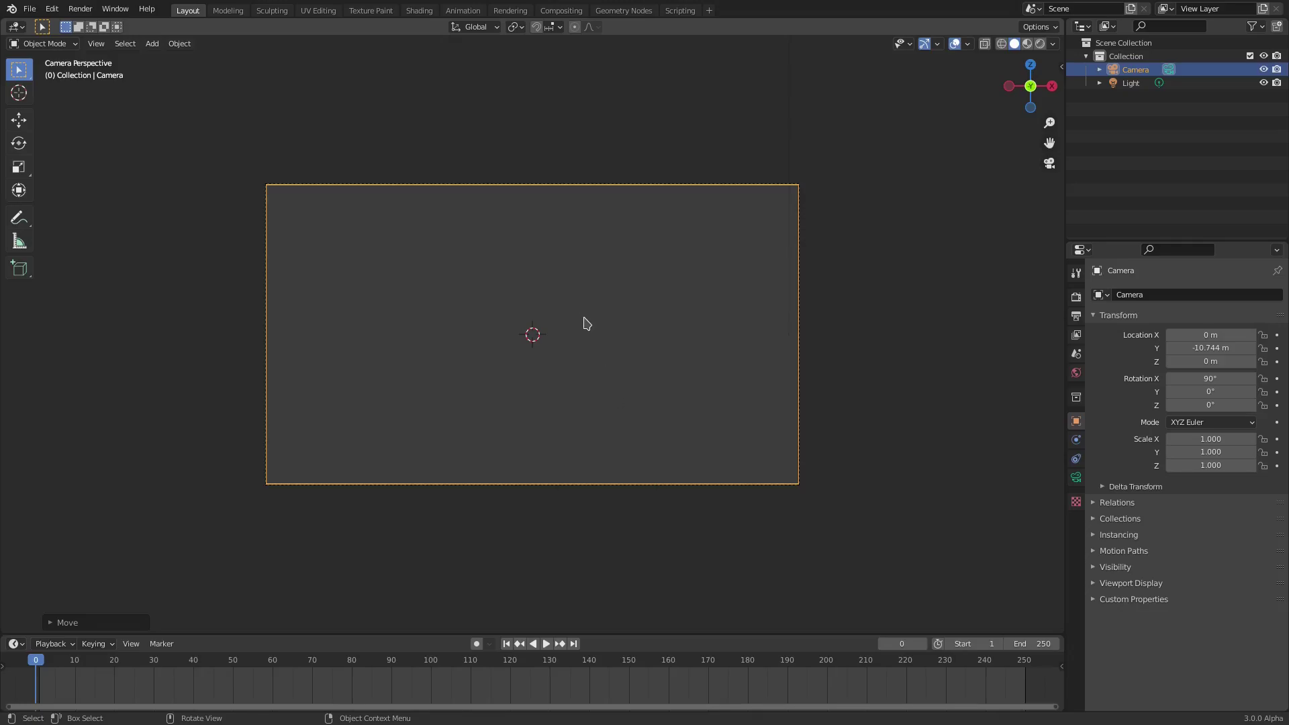
key("shift+a")
mouse_move(561, 270)
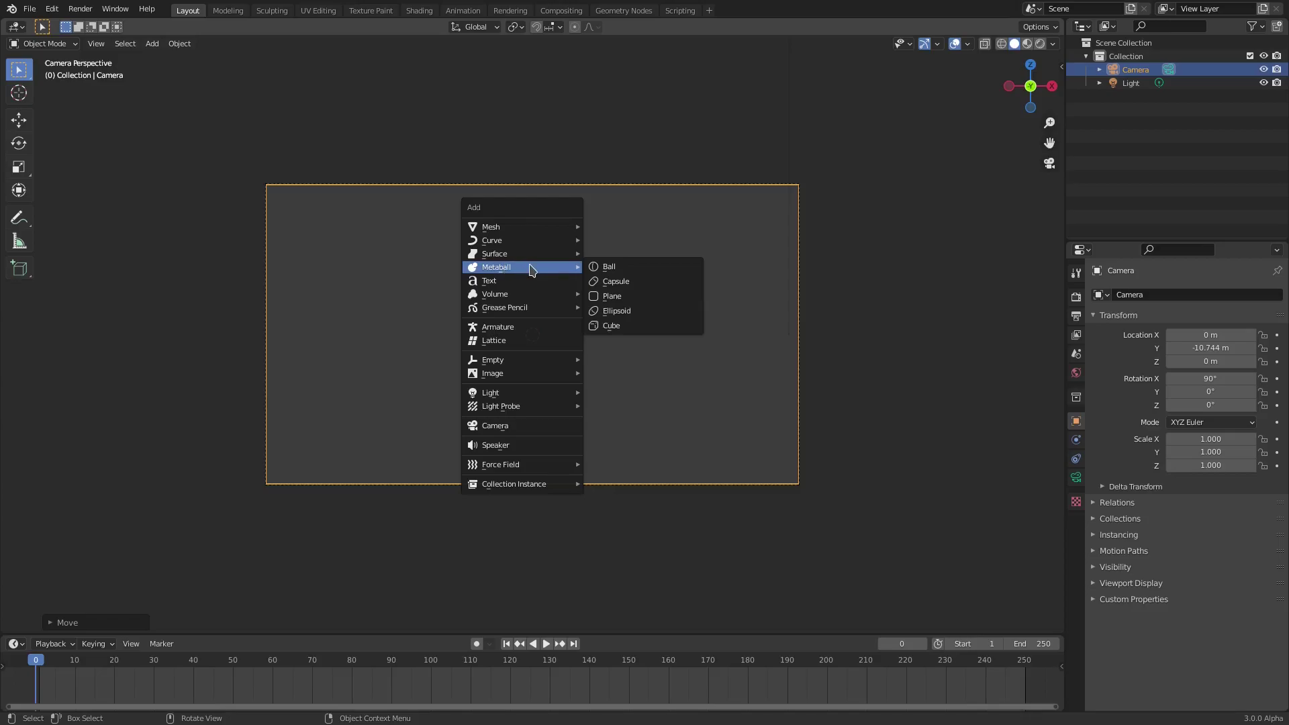
left_click(633, 271)
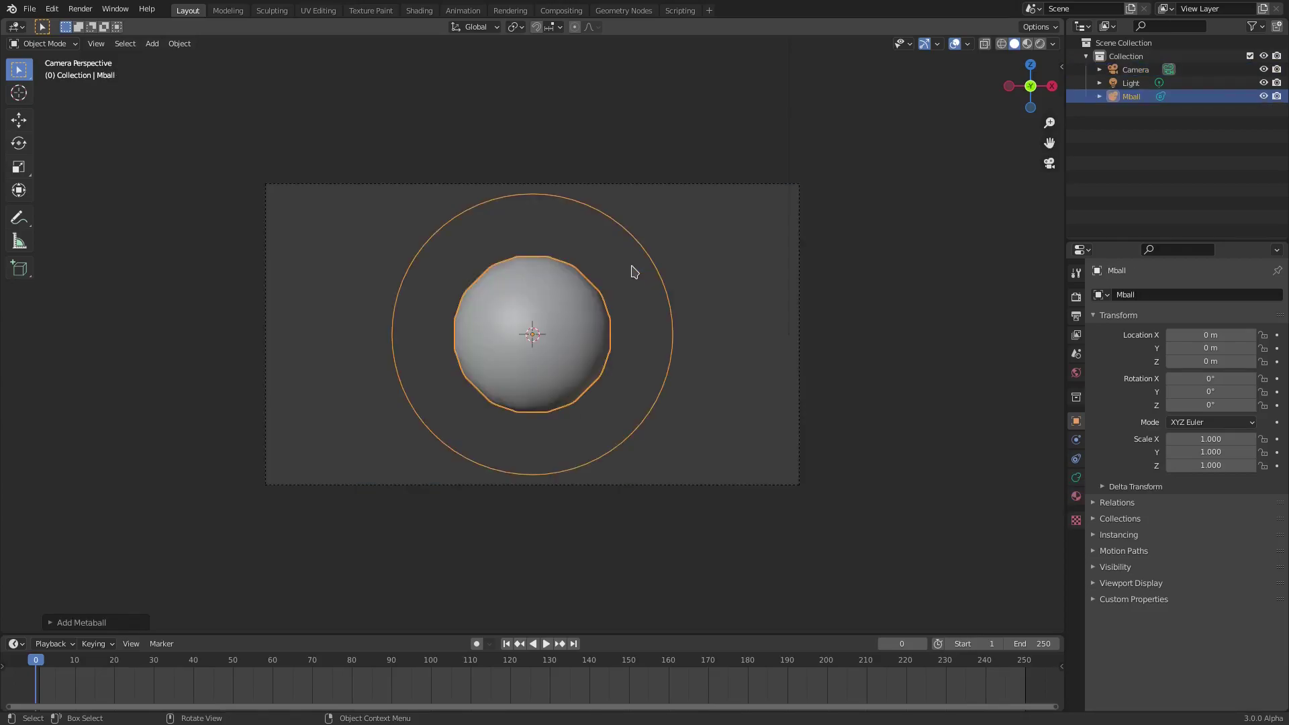
key("s")
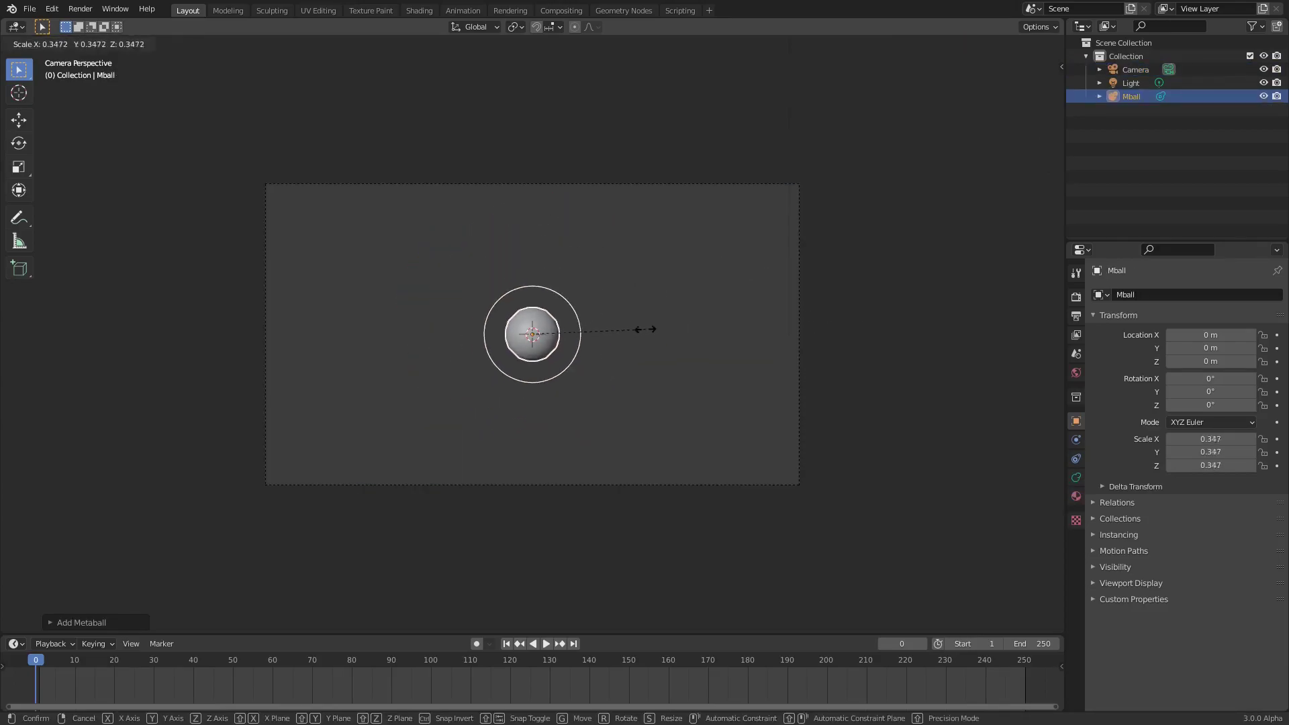
left_click(604, 339)
Move the metaball onto the upper edge of the camera frame, at about X 1.29 m and Z 2.18 m
scroll(607, 341, "up", 3)
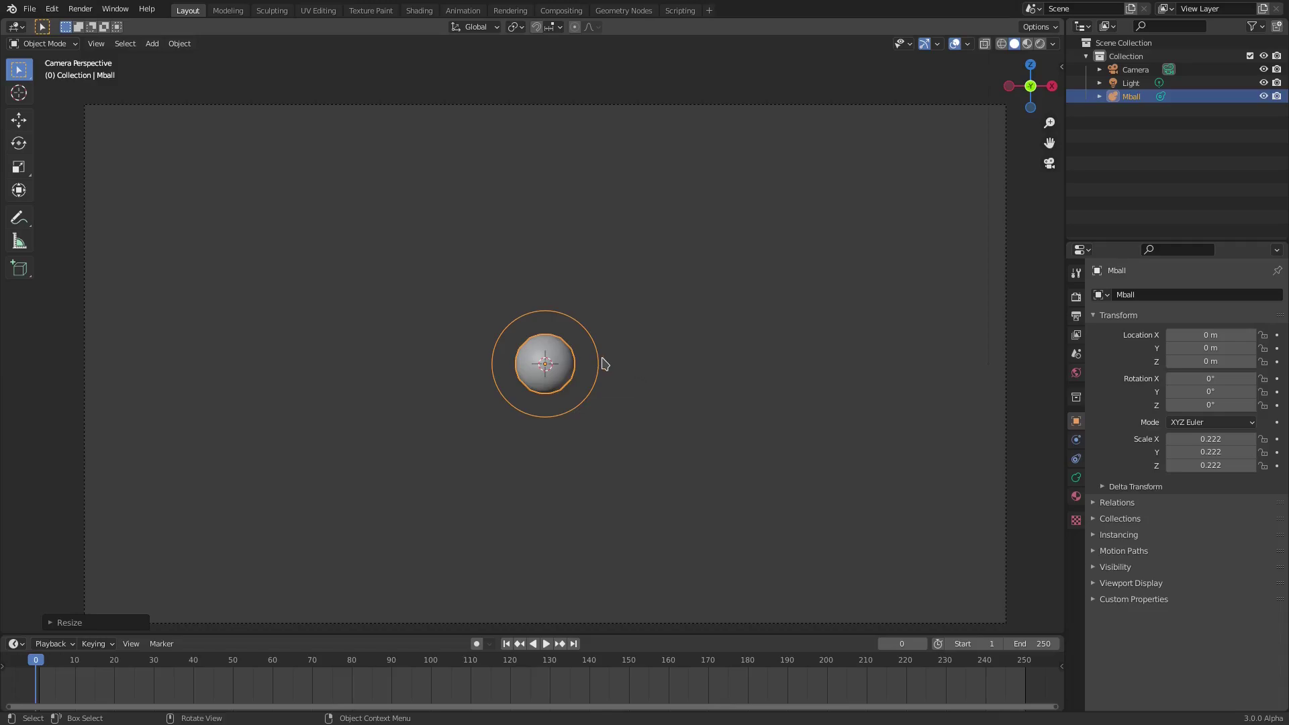
key("g")
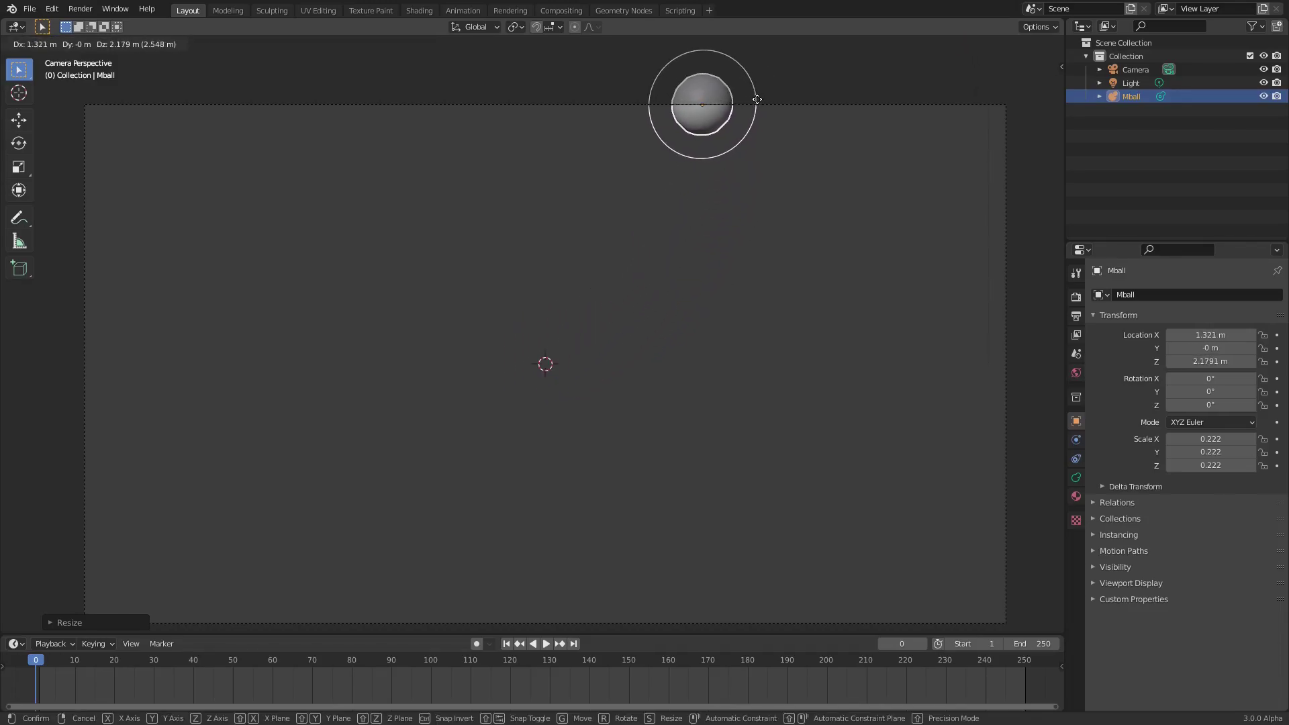
left_click(754, 102)
Examine the metaball's placement across the upper edge of the camera frame, up close and with the whole frame in view
scroll(708, 147, "up", 2)
middle_click_drag(668, 198, 419, 478, "shift")
scroll(514, 243, "up", 3)
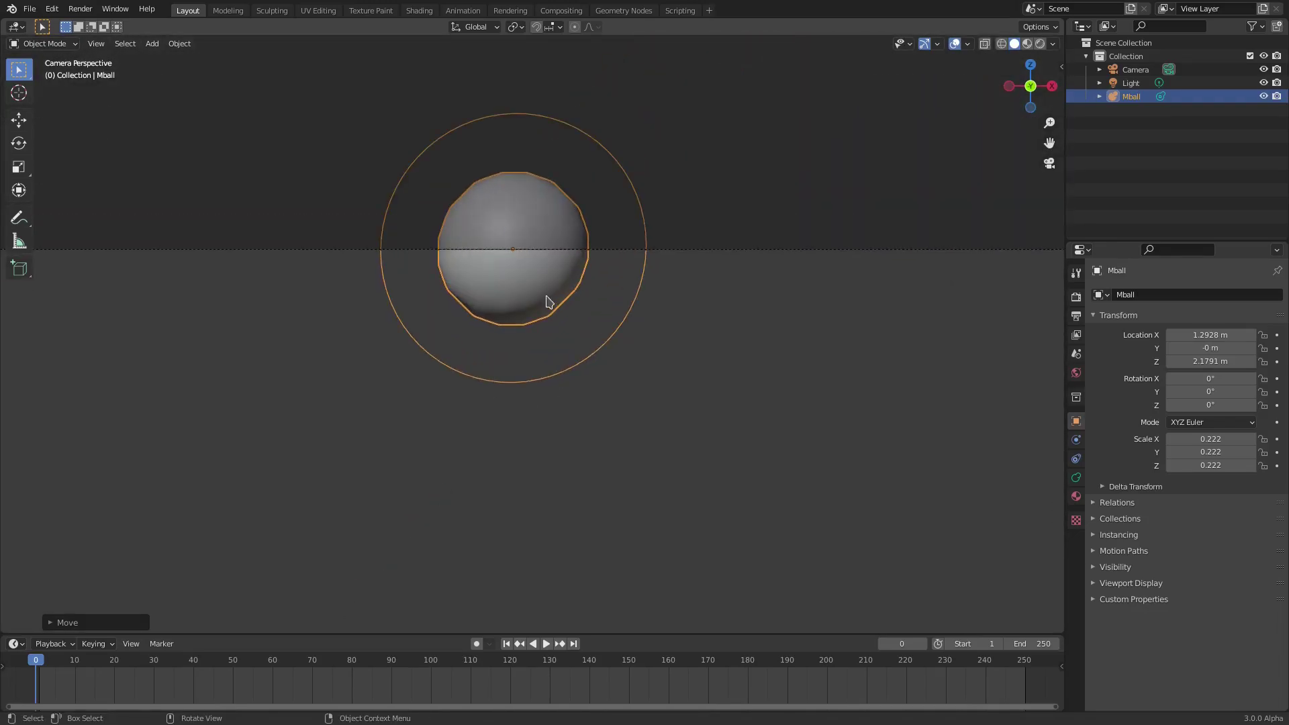
scroll(547, 302, "down", 3)
scroll(557, 323, "up", 2)
scroll(554, 315, "down", 1)
scroll(544, 306, "up", 2)
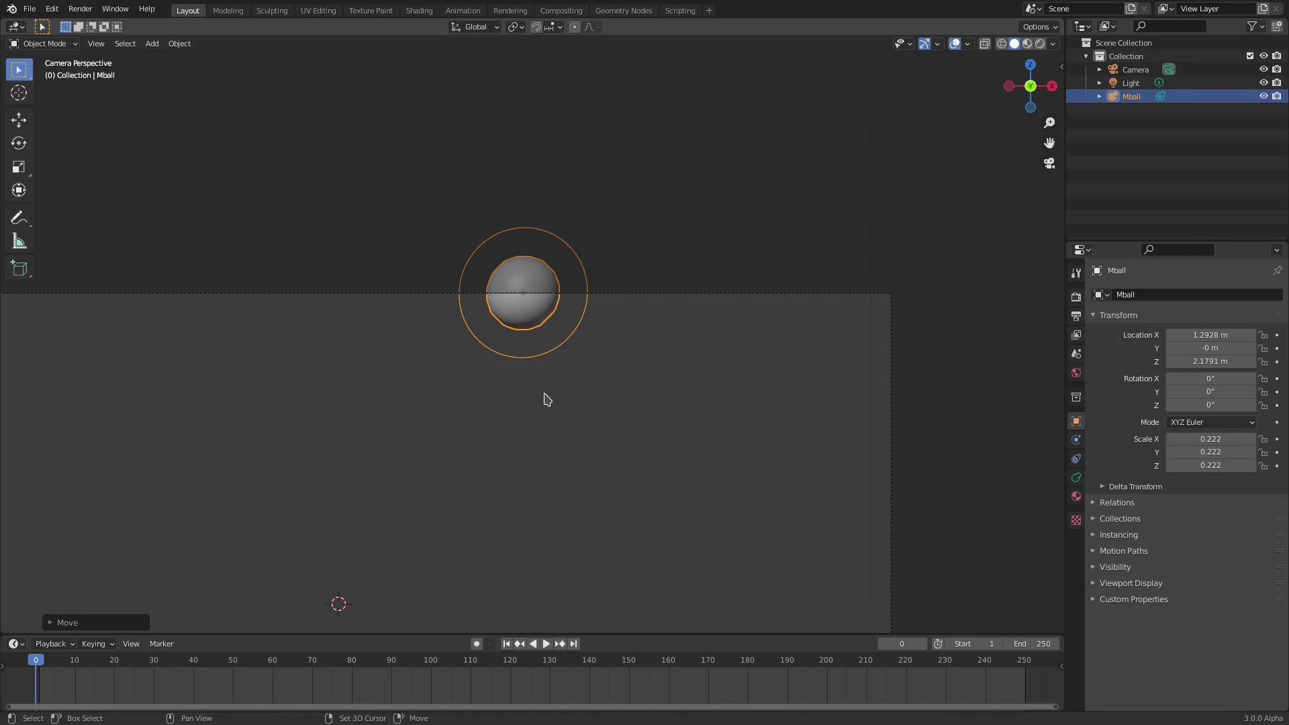
middle_click_drag(503, 438, 541, 273, "shift")
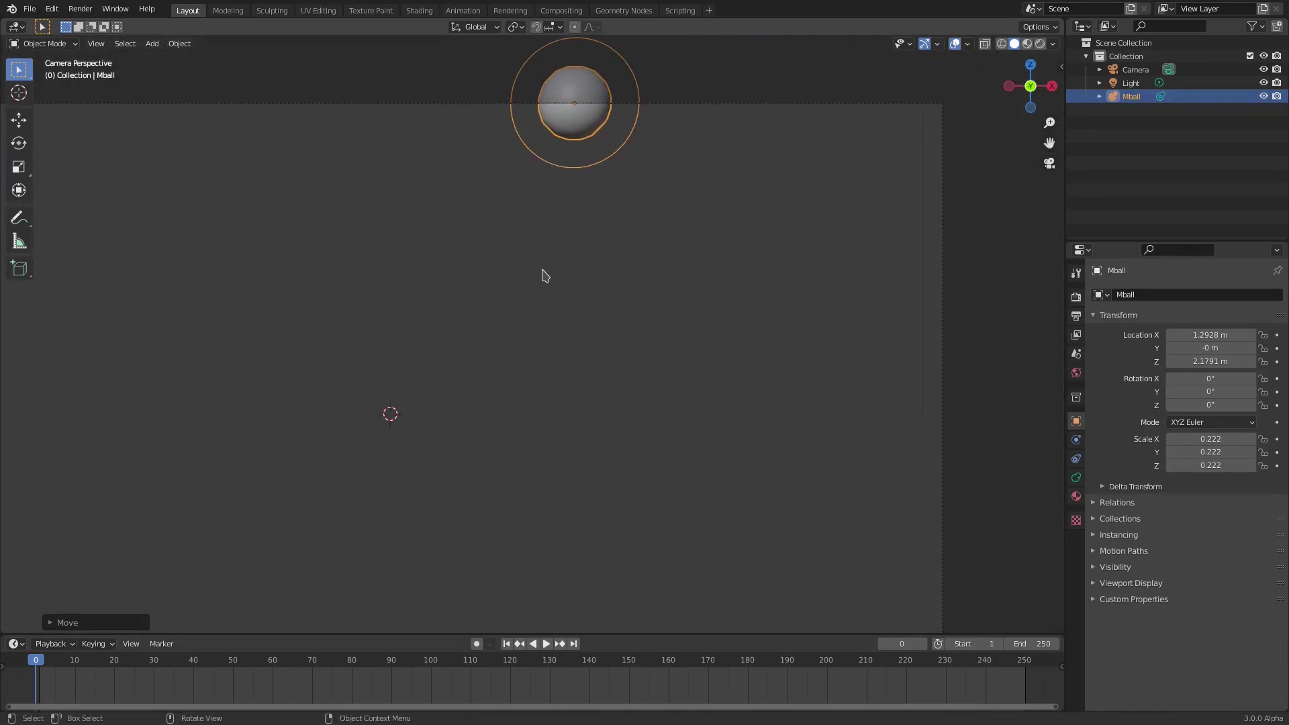
scroll(570, 322, "down", 5)
scroll(574, 321, "up", 2)
middle_click_drag(574, 321, 706, 313, "shift")
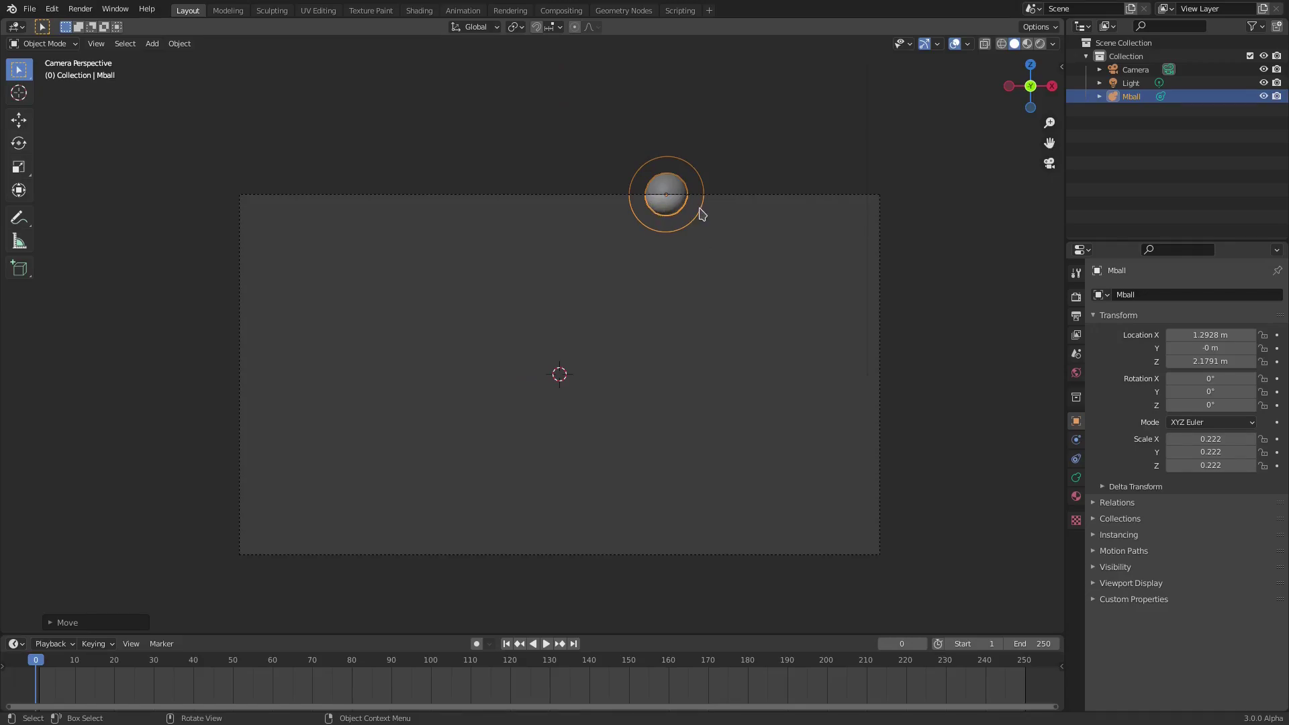
Duplicate the metaball, scale the copy to about 0.25, and place it overlapping the original's right side on the frame's upper edge
key("shift+d")
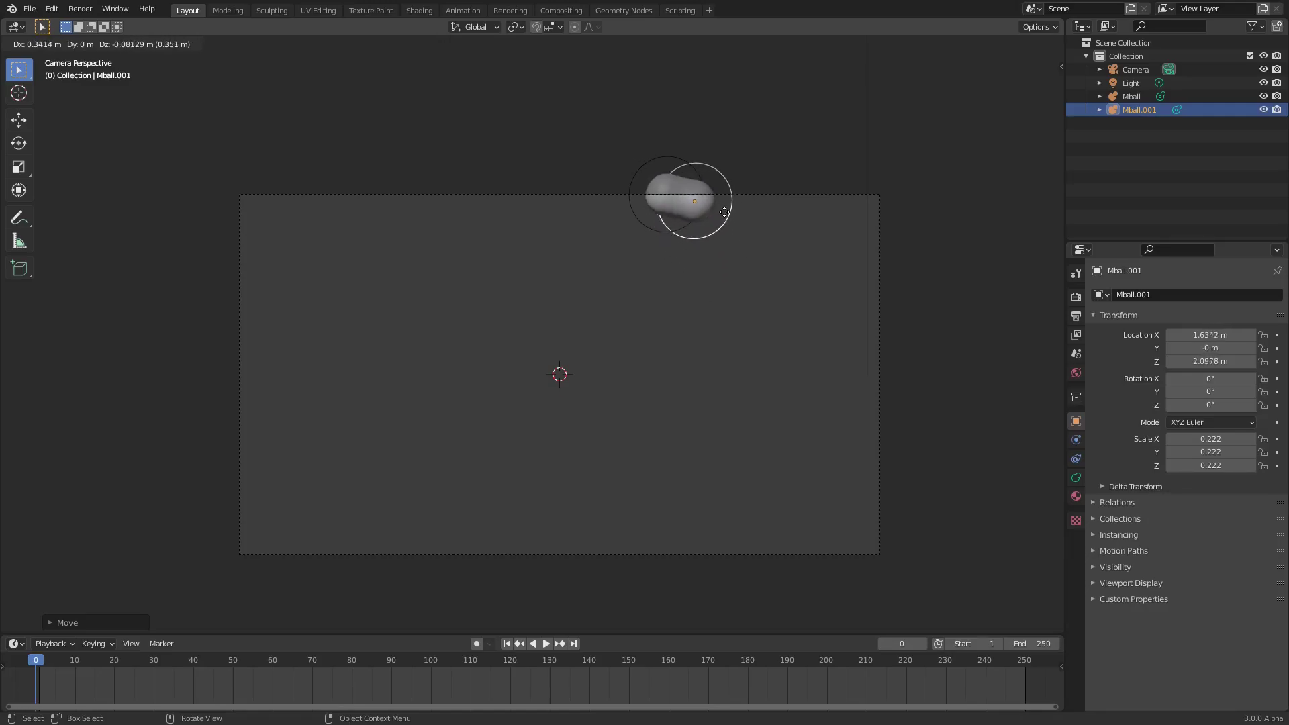
key("s")
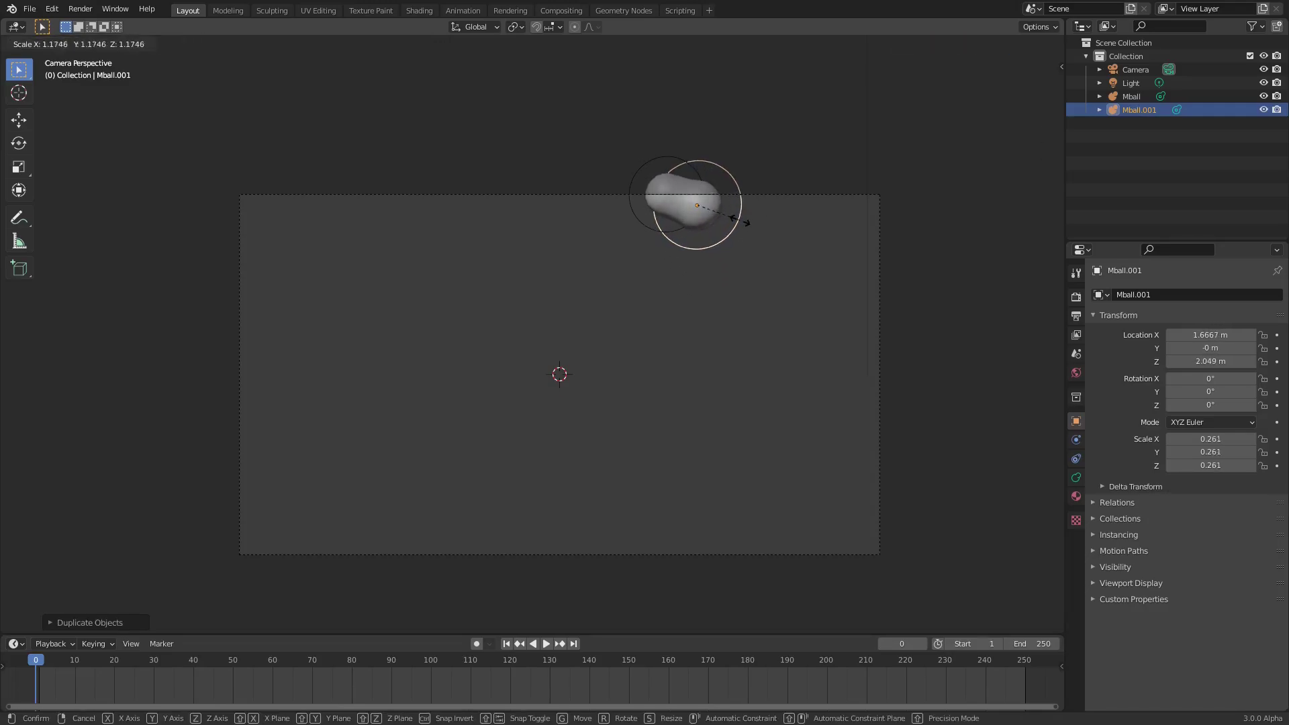
left_click(741, 220)
key("shift+d")
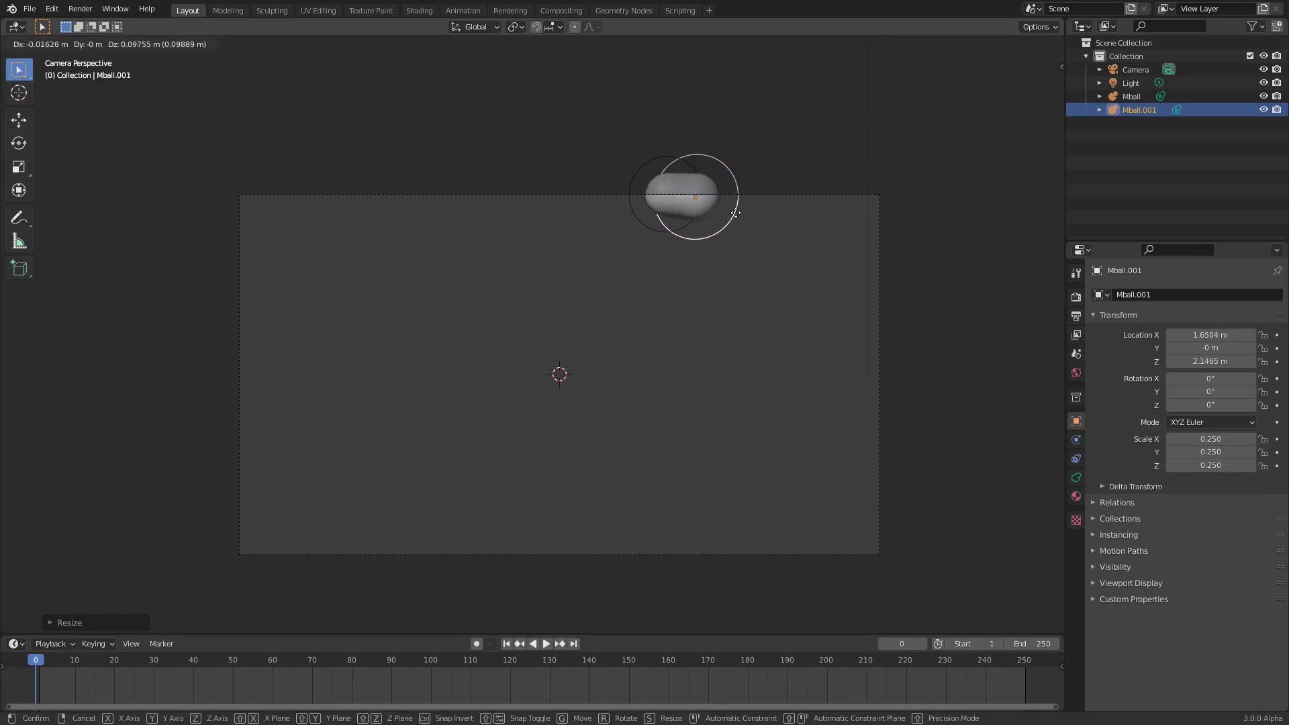
left_click(740, 214)
Chain six overlapping metaball copies rightward along the frame's upper edge, and place a seventh separately beyond the frame's upper-right corner
key("g")
left_click(763, 214)
key("shift+d")
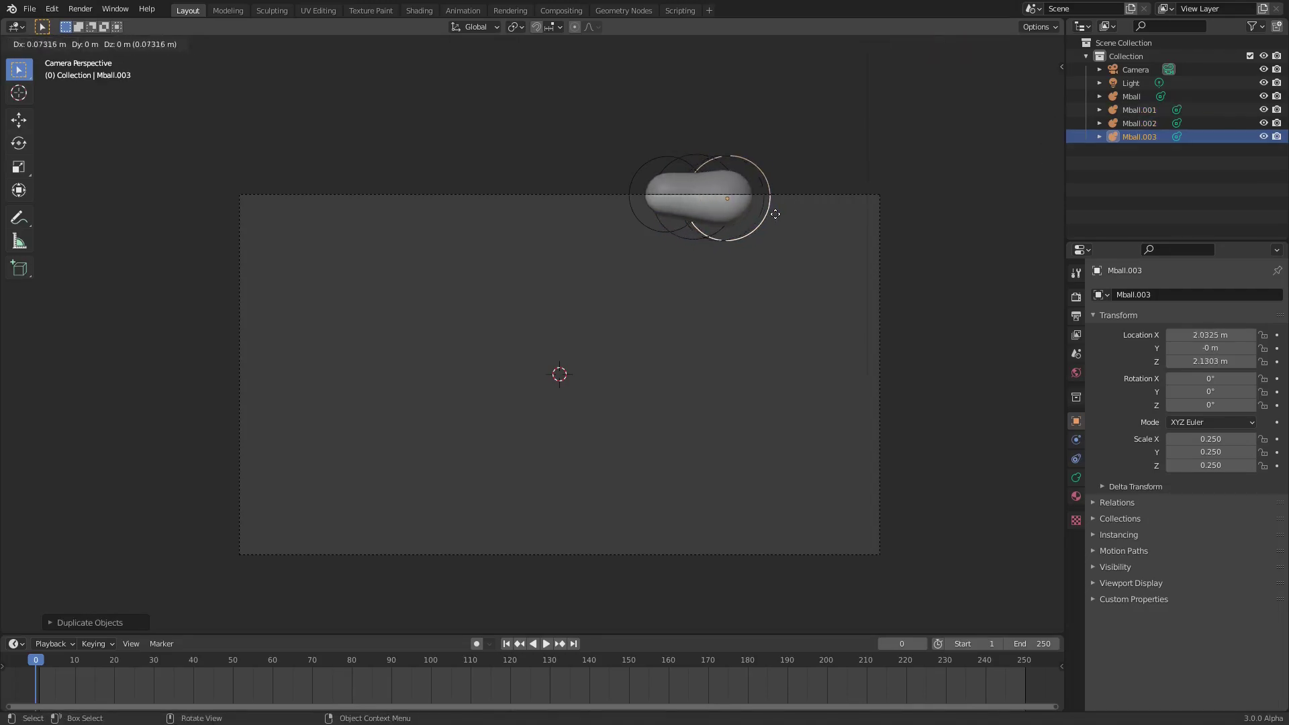
left_click(786, 214)
key("shift+d")
left_click(798, 217)
key("shift+d")
left_click(819, 212)
key("shift+d")
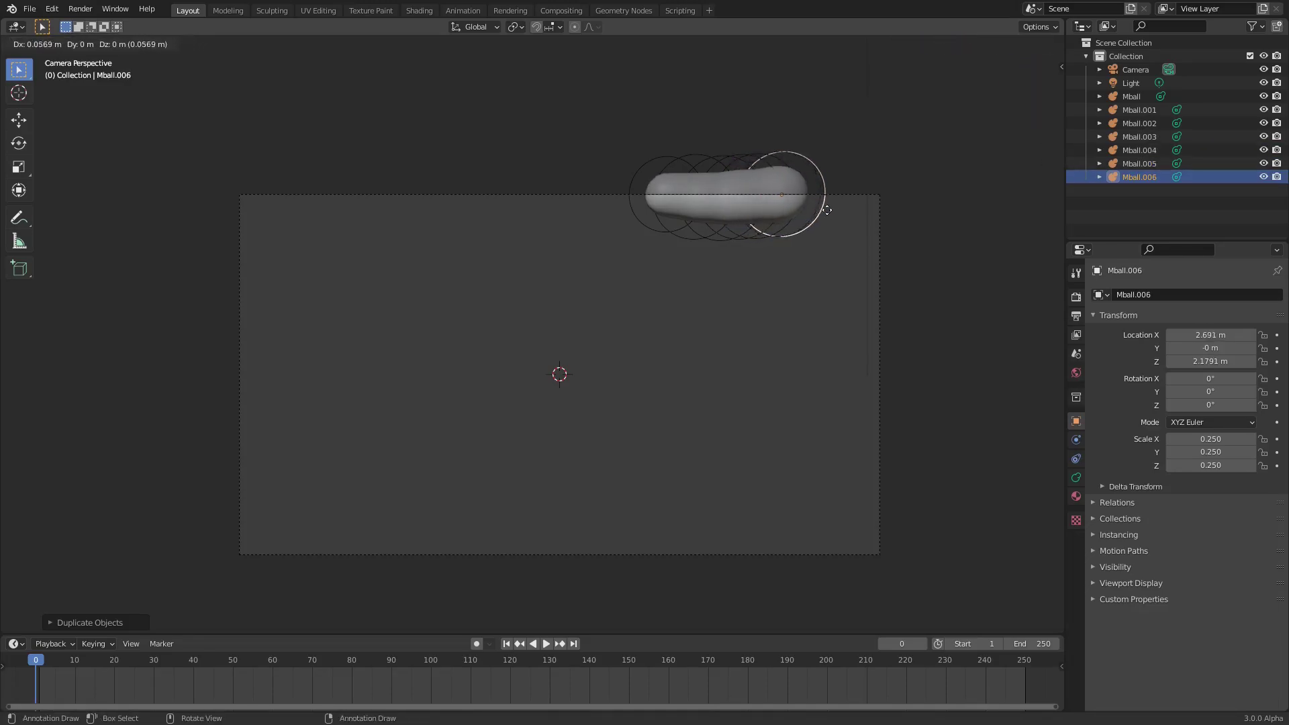
left_click(838, 208)
key("shift+d")
left_click(857, 206)
key("shift+d")
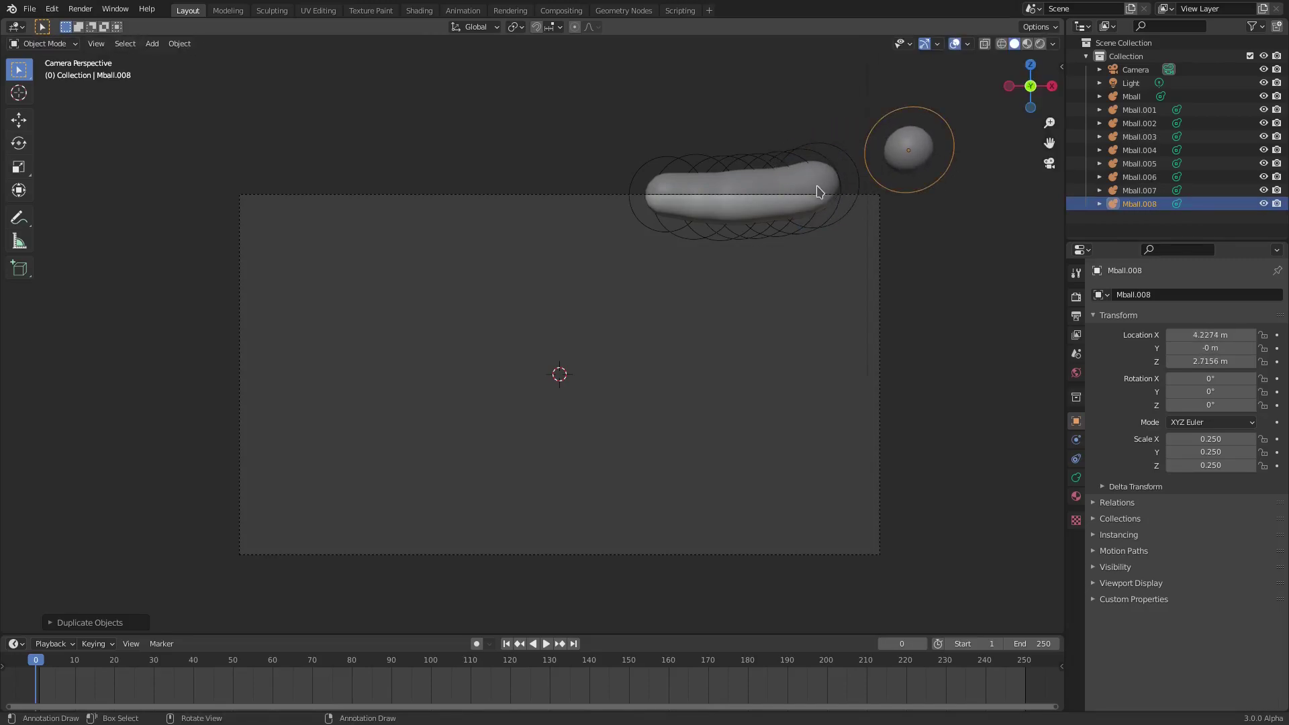
left_click(932, 176)
Scale the row's last metaball down to about 0.22 and shift it slightly lower, to about X 3.13 m and Z 2.21 m
scroll(718, 256, "up", 3)
scroll(834, 222, "down", 3)
left_click(841, 236)
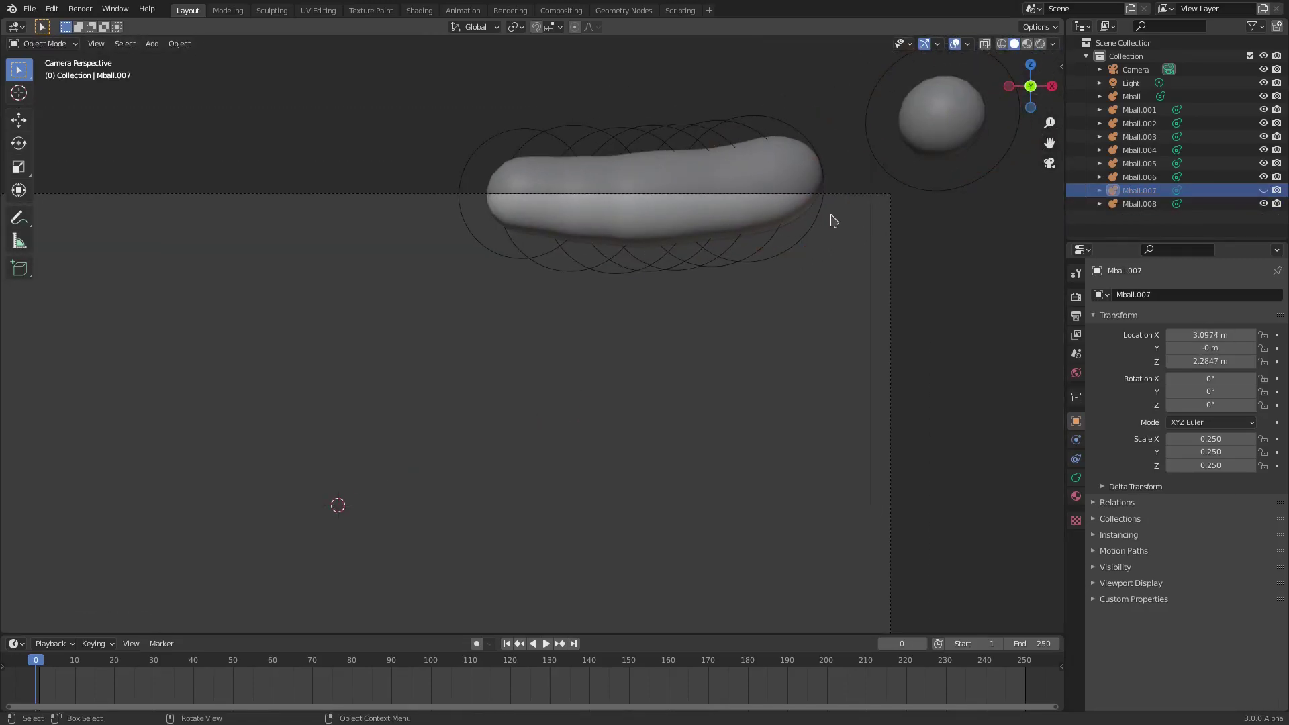
key("s")
left_click(938, 243)
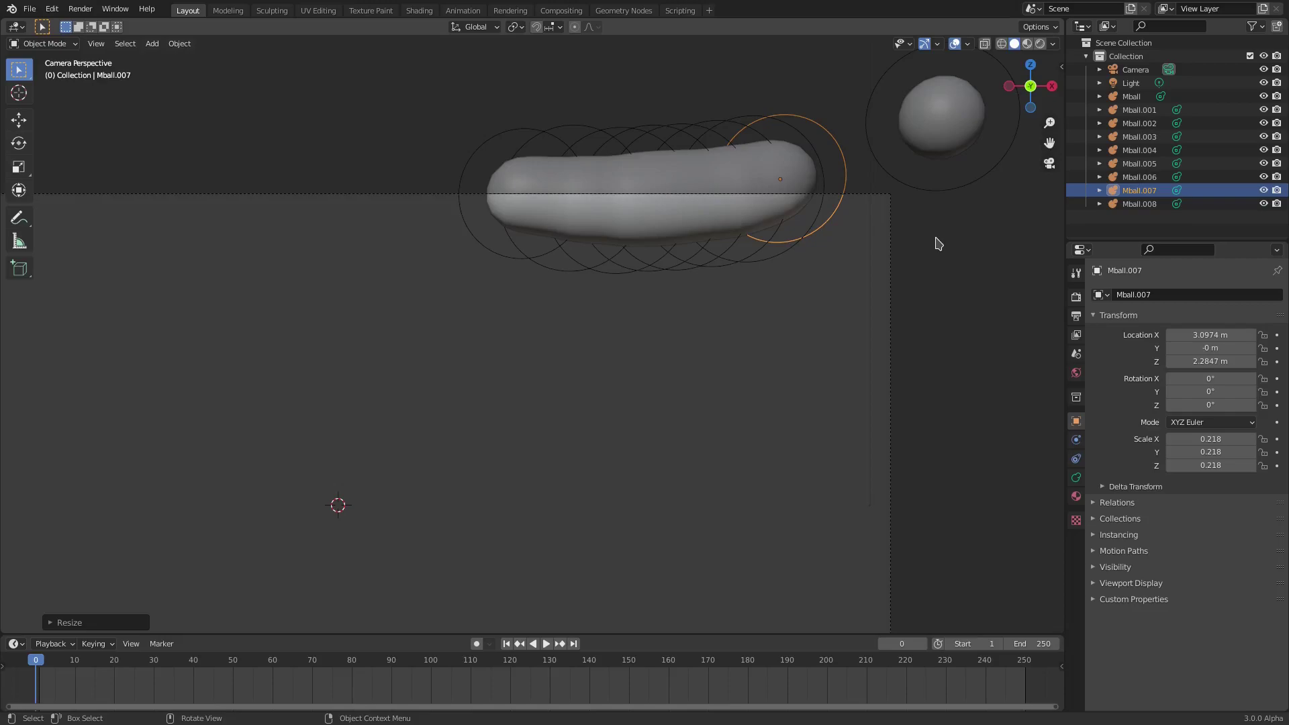
key("g")
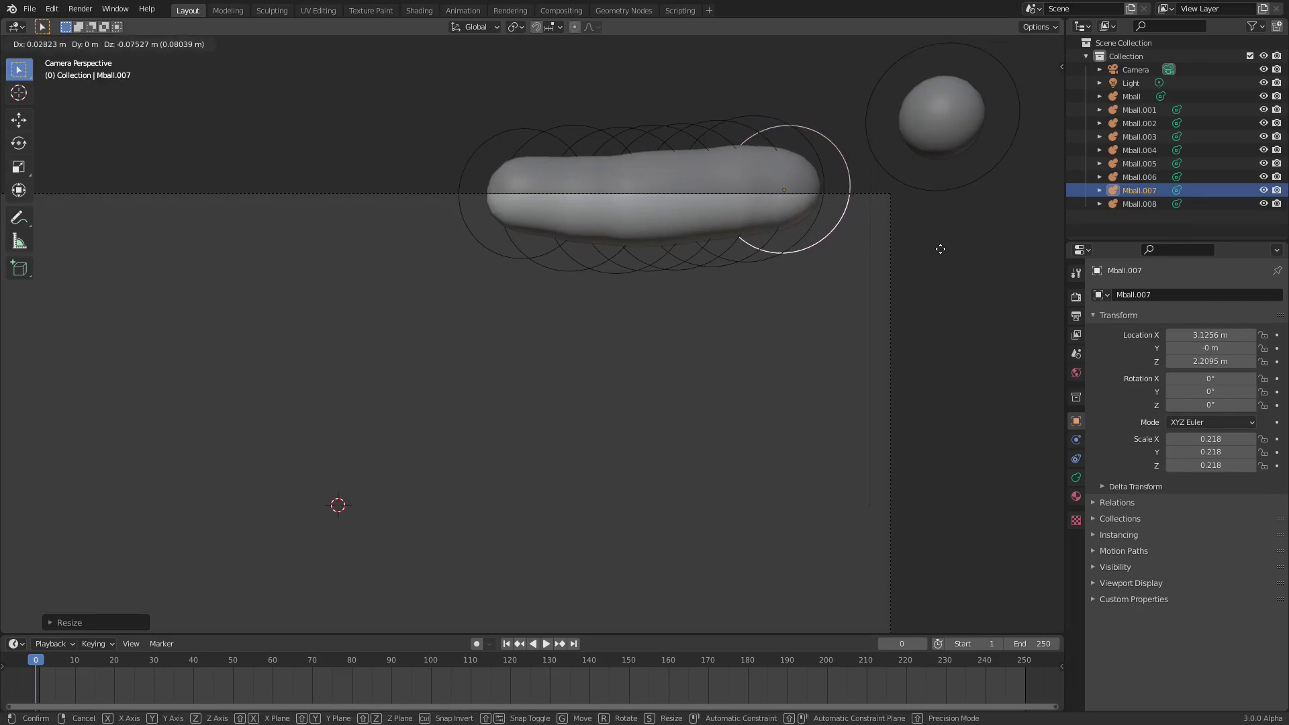
left_click(940, 249)
Move the detached metaball below the row's left part as a bulge, at about X 1.79 m and Z 1.82 m
left_click(989, 175)
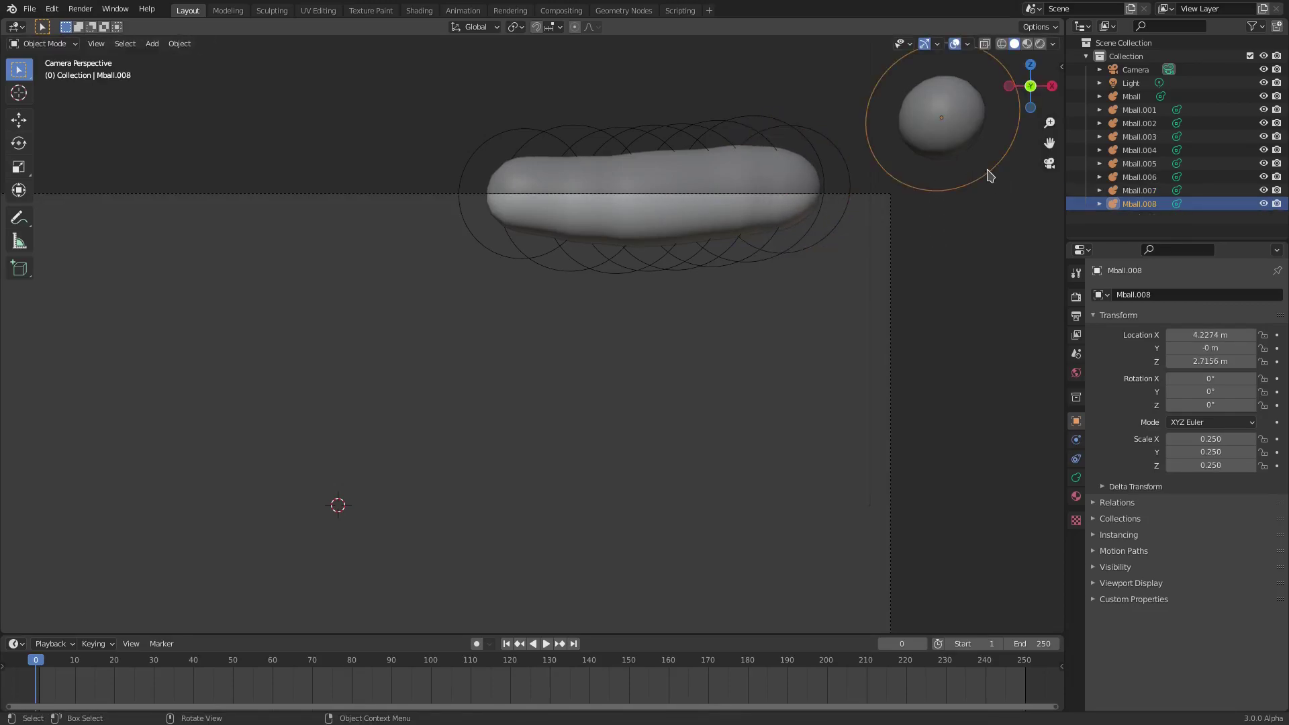
key("g")
left_click(688, 291)
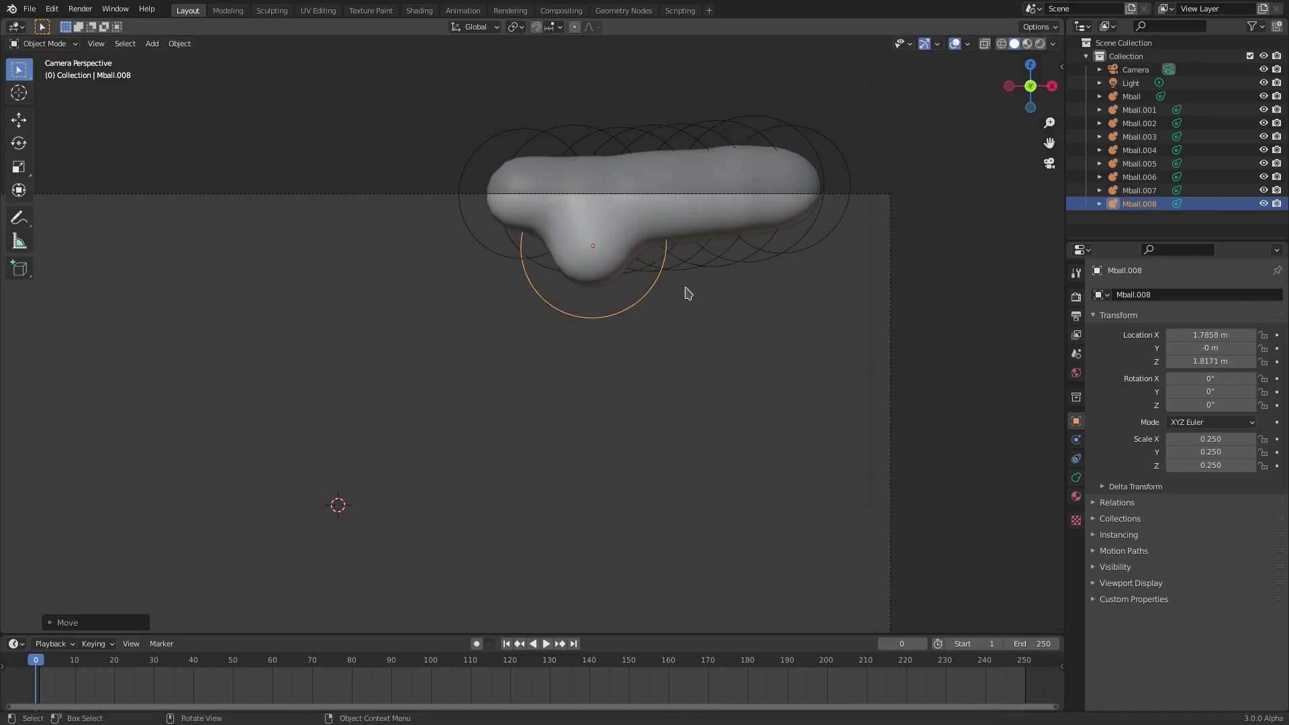
Scale the bulge metaball to about 0.18, shift it to about X 1.84 m and Z 1.84 m, and duplicate it just below
key("s")
left_click(714, 272)
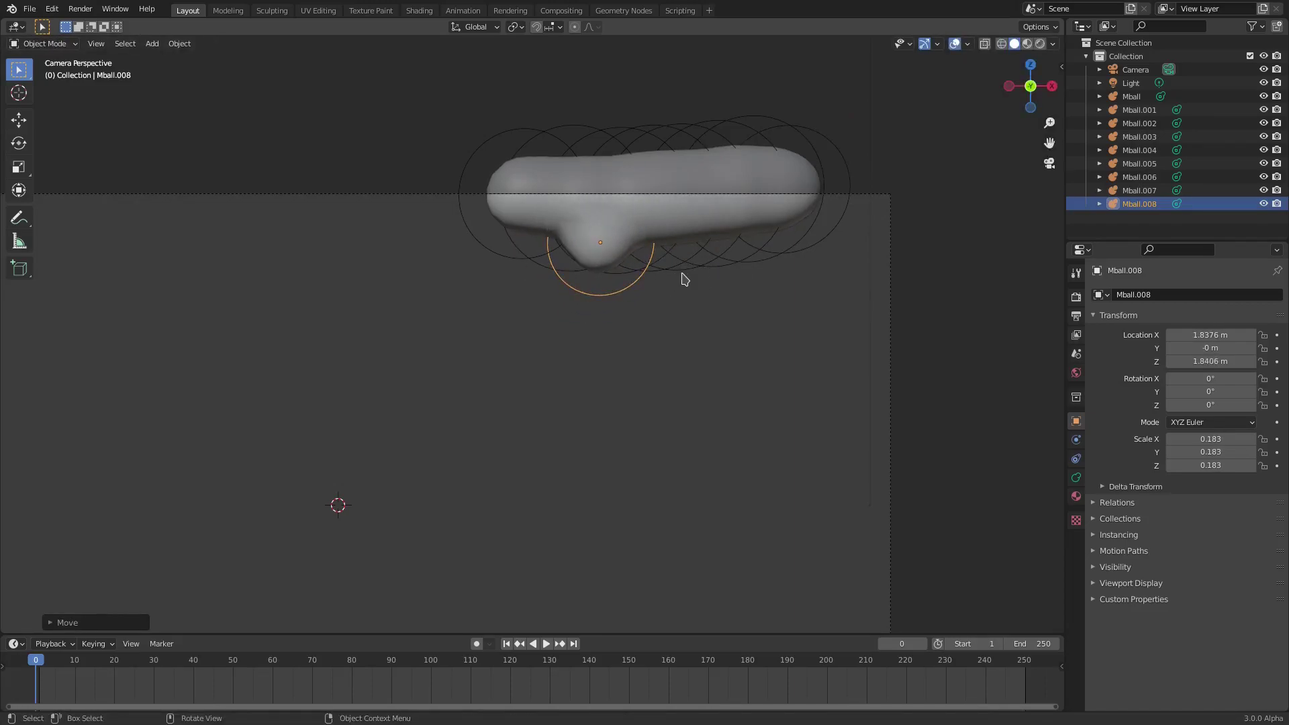
key("shift+d")
left_click(680, 307)
key("s")
right_click(679, 313)
Place another copy farther down as the drip's tip, scaled to about 0.14, at about X 1.81 m and Z 1.40 m
key("shift+d")
left_click(679, 350)
key("s")
left_click(704, 350)
key("s")
left_click(669, 328)
Scale the drip's middle metaball to about 0.14 and position it at about X 1.82 m and Z 1.70 m
left_click(651, 286)
key("s")
left_click(651, 282)
key("g")
left_click(653, 266)
Scale the drip's upper metaball to about 0.136 and move it to about X 1.84 m and Z 1.86 m
left_click(646, 272)
key("s")
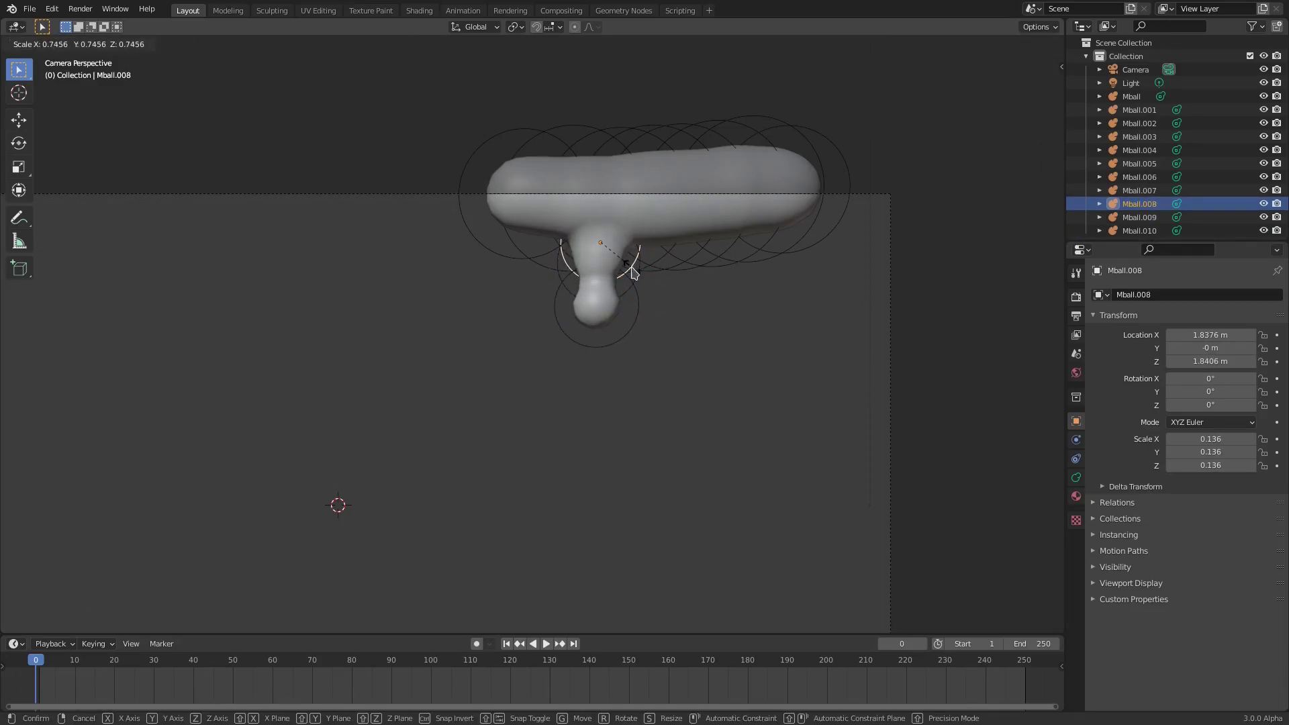
left_click(633, 268)
key("g")
left_click(633, 264)
Shift the drip's upper metaball along the Y axis only, to about Y -0.07 m
key("g")
key("y")
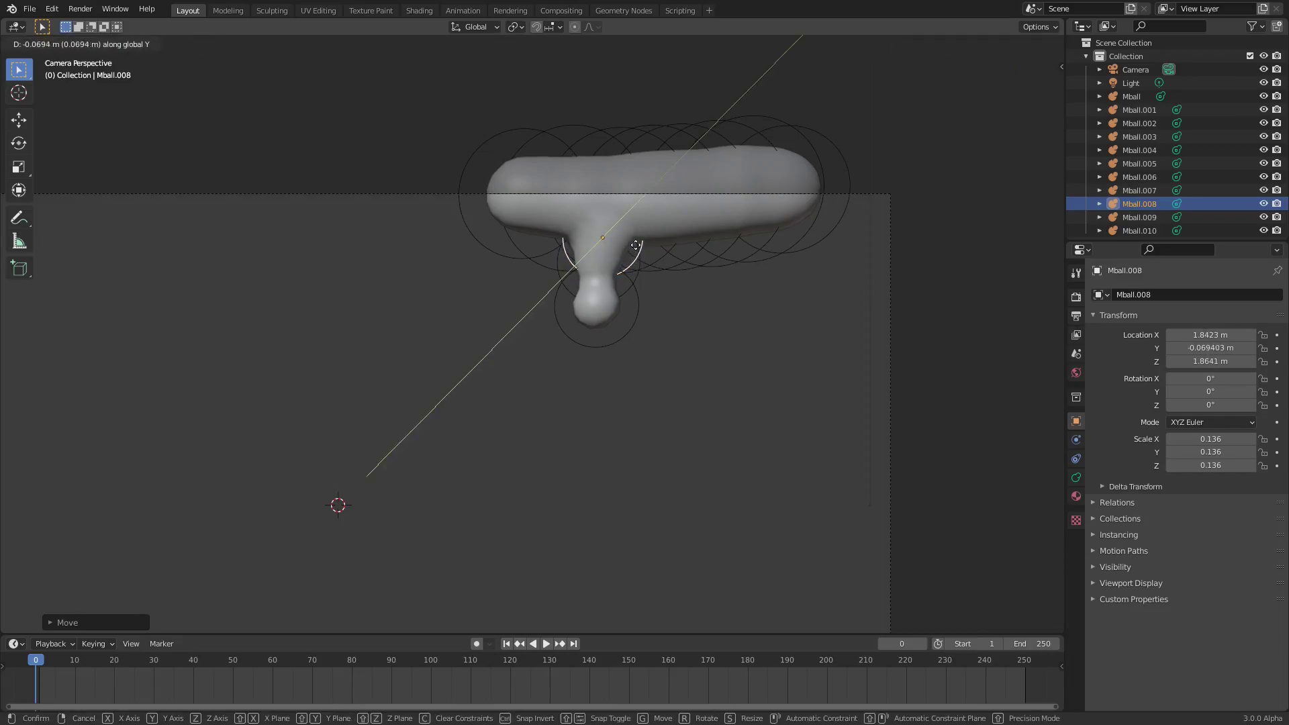
right_click(671, 262)
key("g")
key("y")
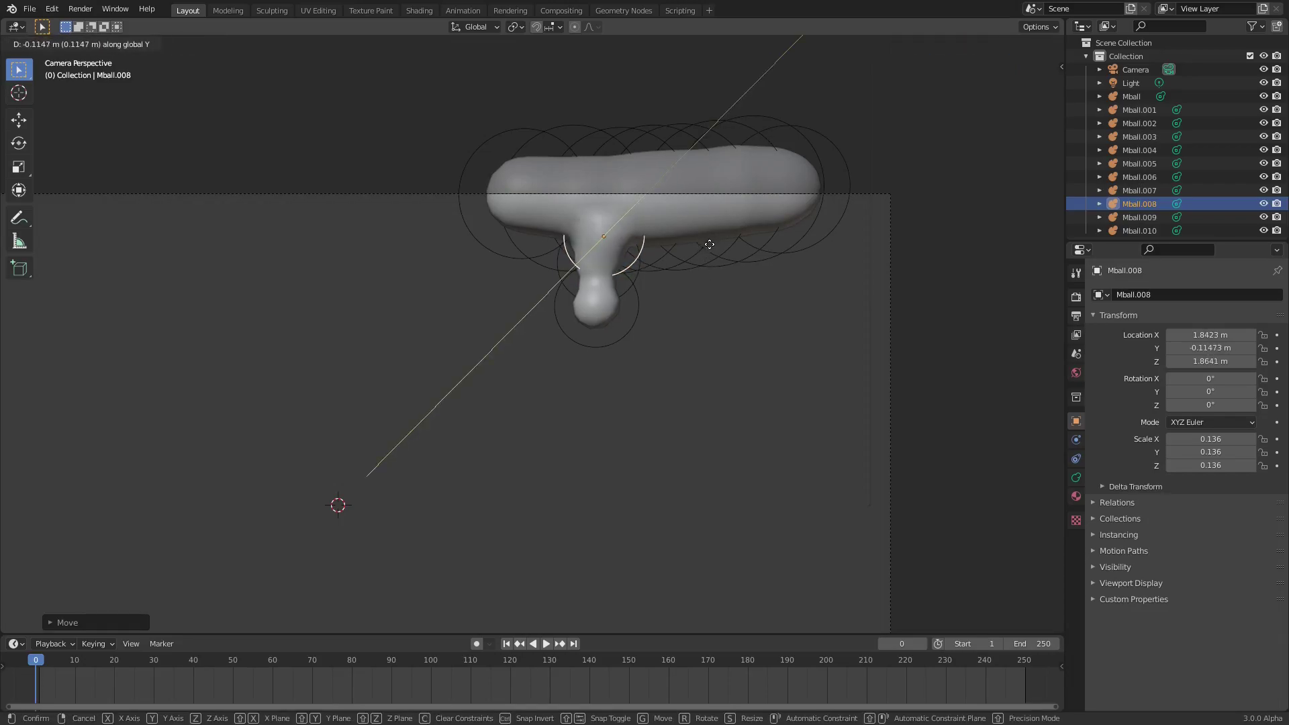
left_click(710, 287)
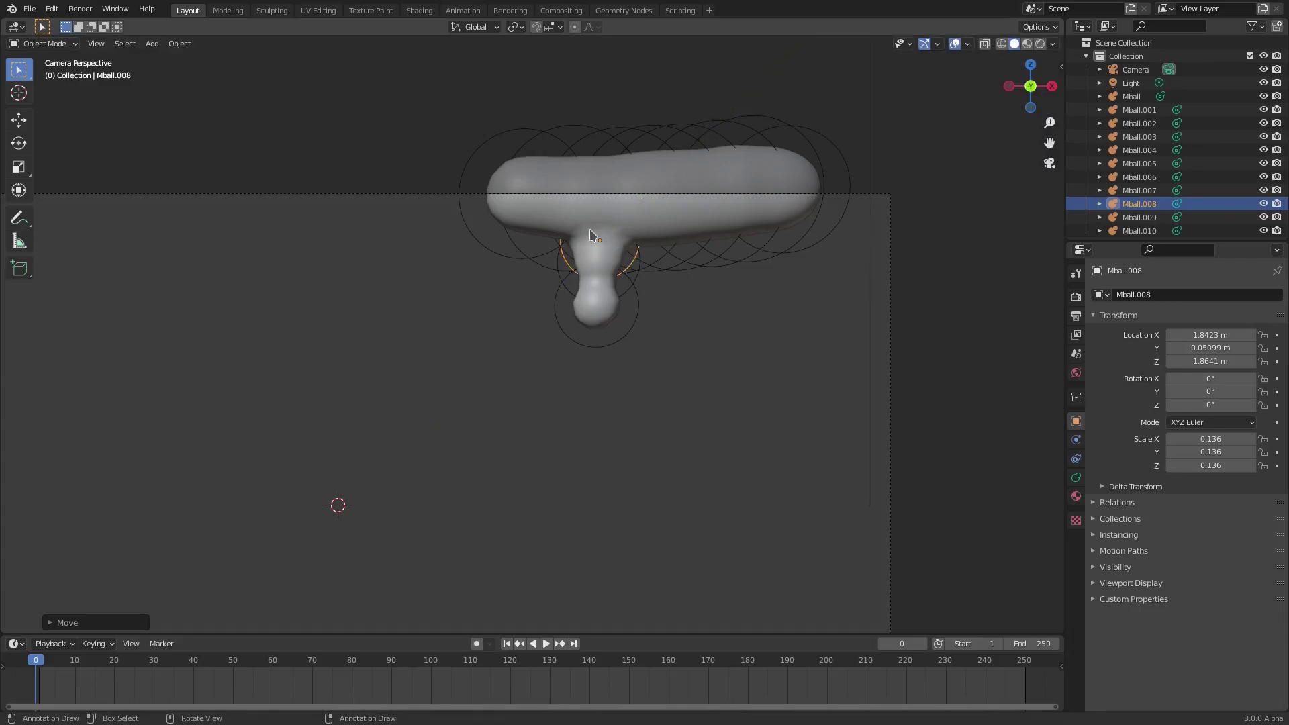
key("g")
key("y")
left_click(545, 229)
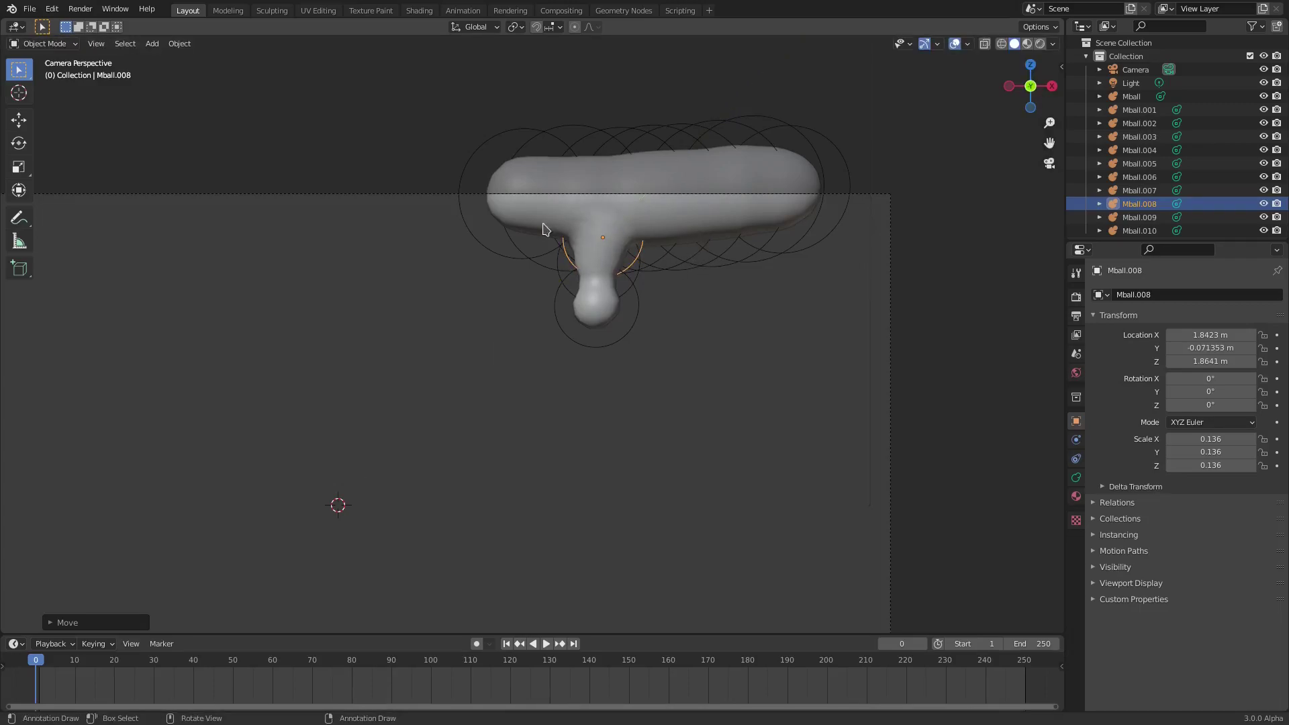
Shift the drip's middle metaball along Y to about -0.003 m and scale it to about 0.138
left_click(643, 279)
left_click(644, 279)
key("g")
key("y")
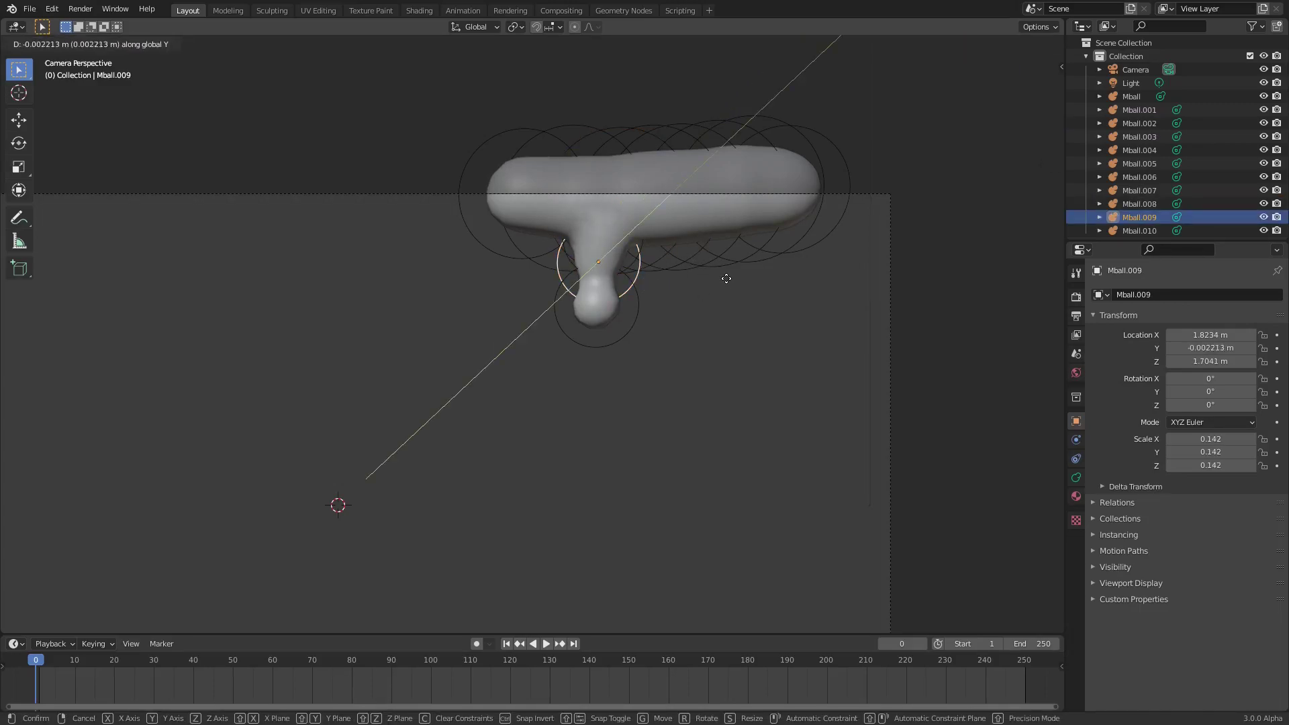
left_click(634, 295)
key("s")
left_click(622, 272)
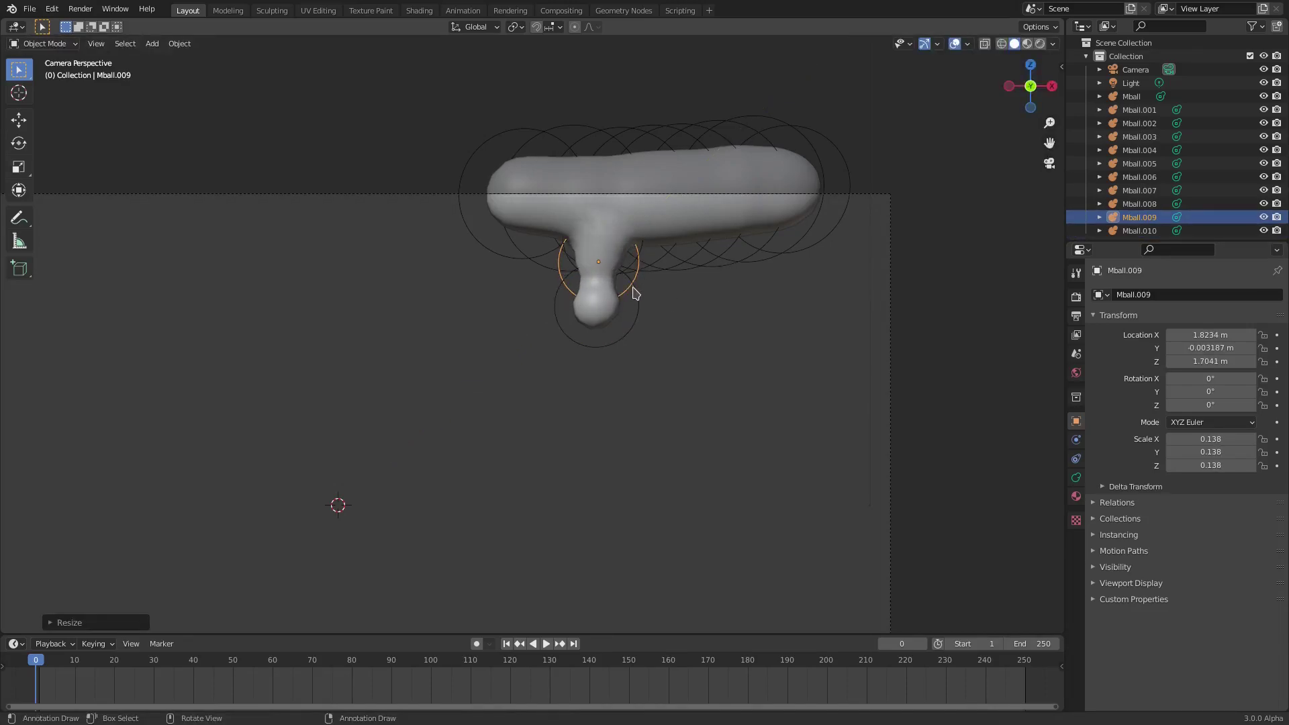
Raise the drip's tip metaball slightly, to about X 1.83 m and Z 1.44 m
left_click(636, 293)
key("g")
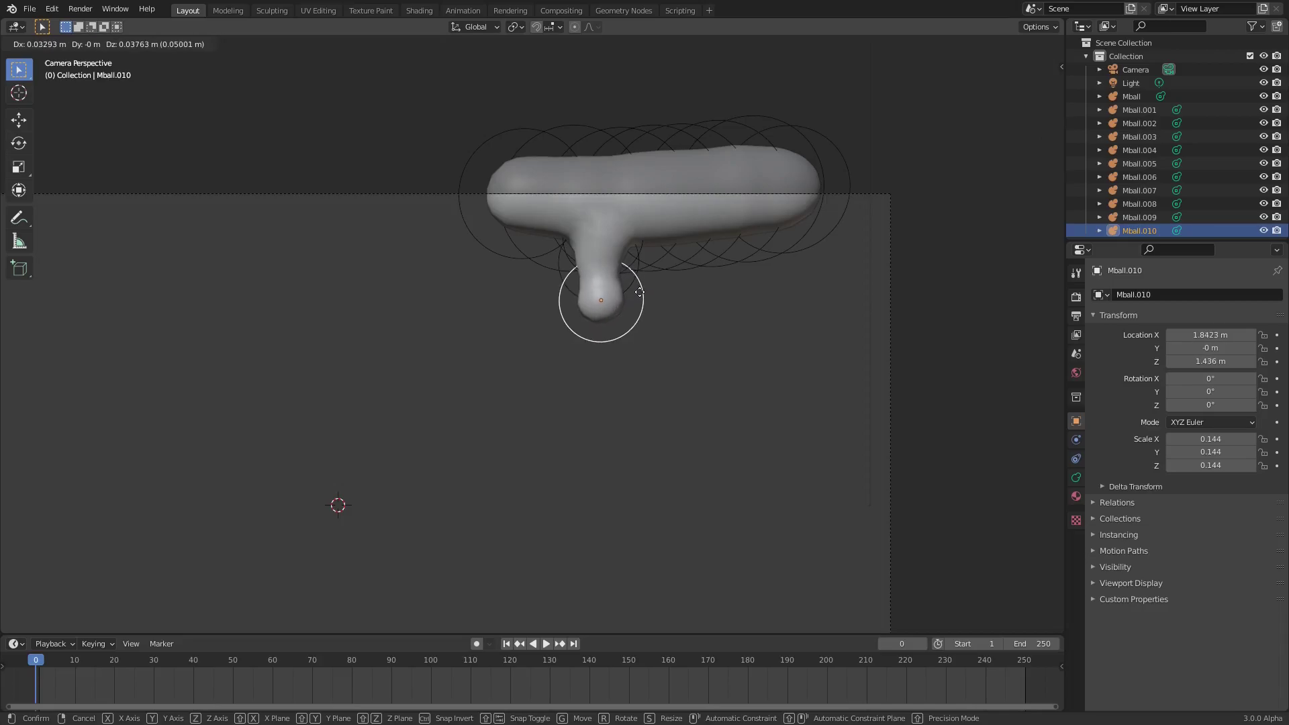
left_click(638, 291)
Duplicate the tip metaball to start a second drip at about X 2.60 m, Y -0.04 m and Z 1.80 m, scaled to about 0.18
key("shift+d")
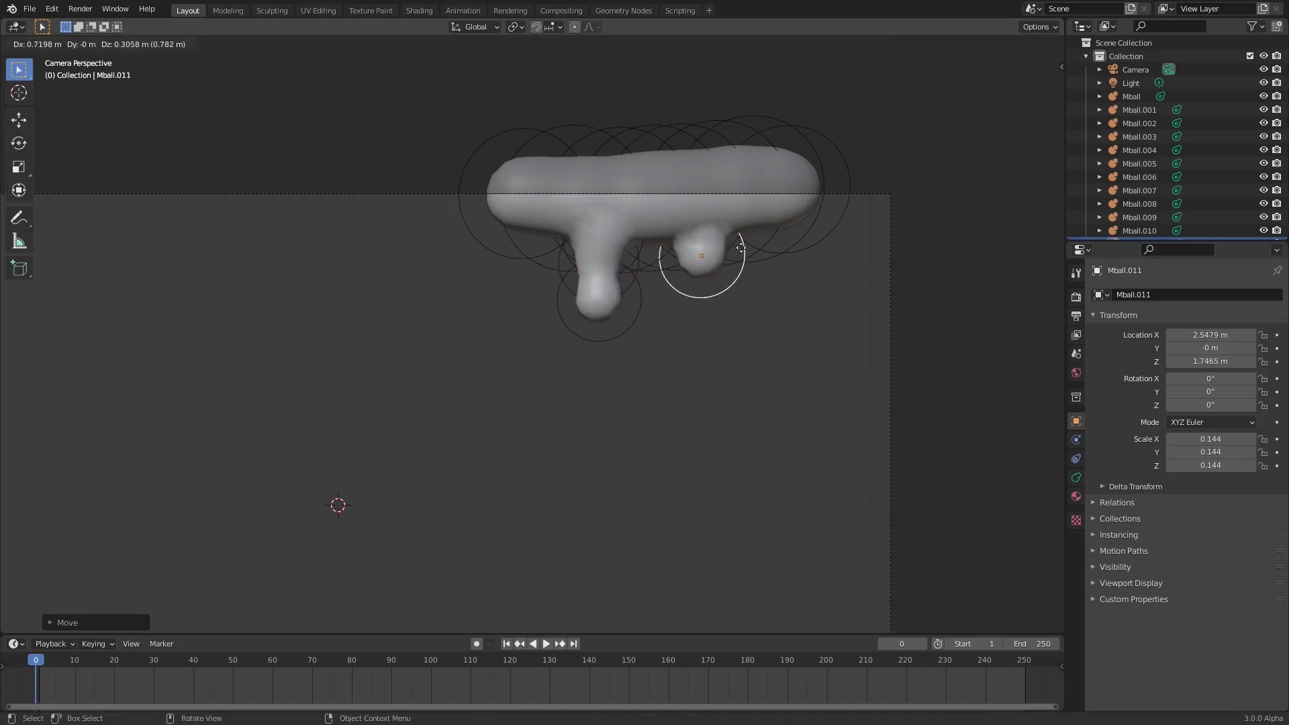
left_click(745, 245)
key("s")
left_click(756, 250)
key("g")
left_click(764, 240)
key("g")
key("y")
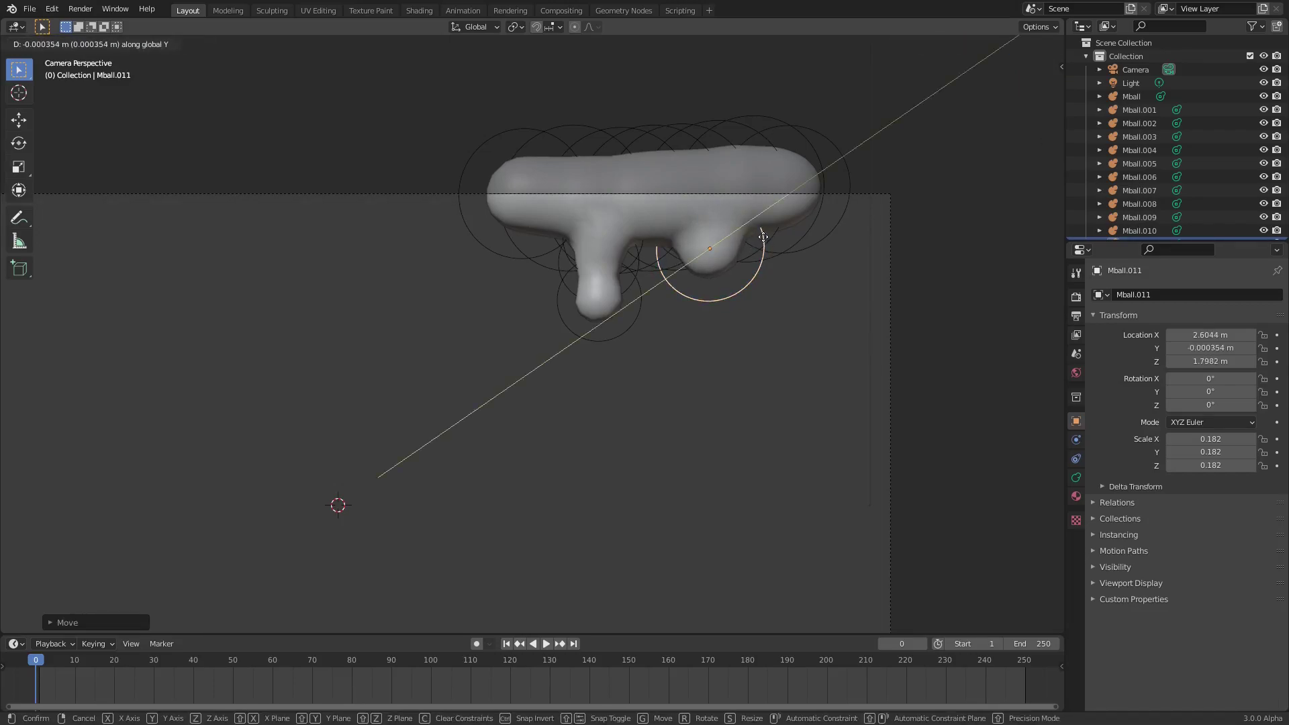
left_click(770, 226)
Extend the second drip with a lower copy scaled to about 0.143, at about X 2.59 m and Z 1.63 m
key("shift+d")
left_click(773, 257)
key("s")
left_click(751, 245)
key("g")
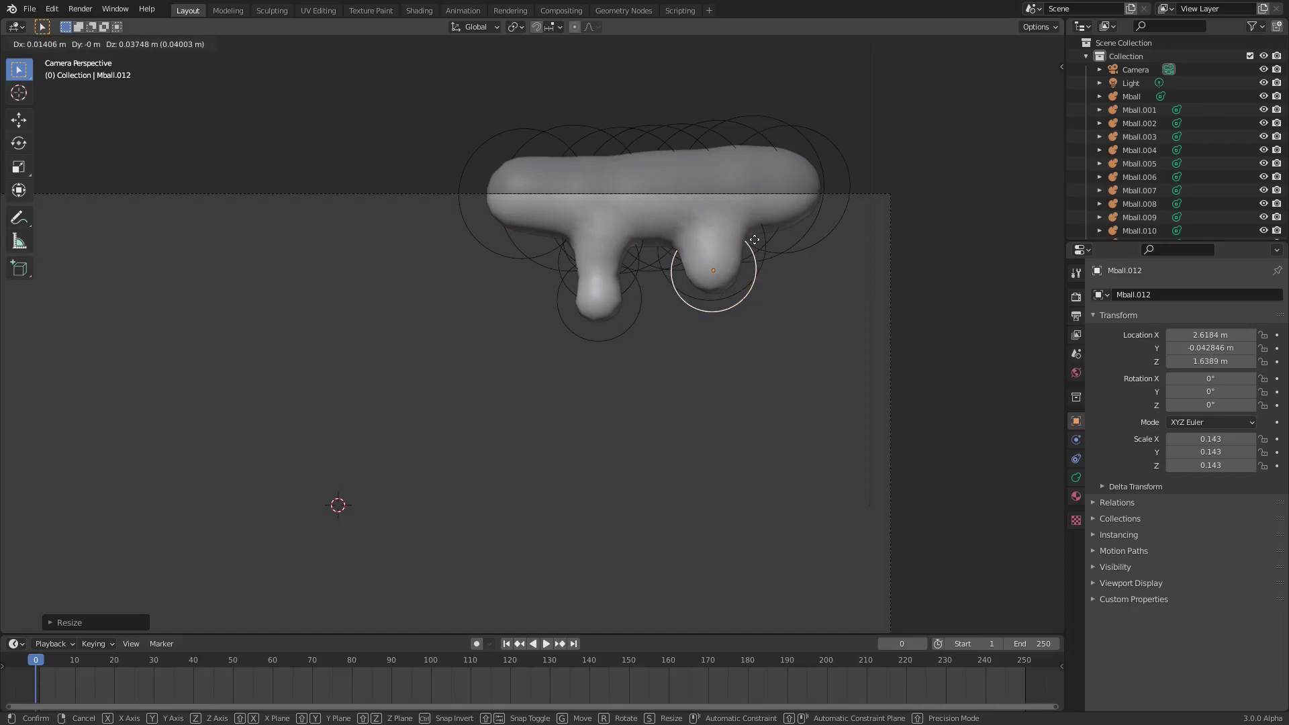
key("Escape")
key("g")
key("Escape")
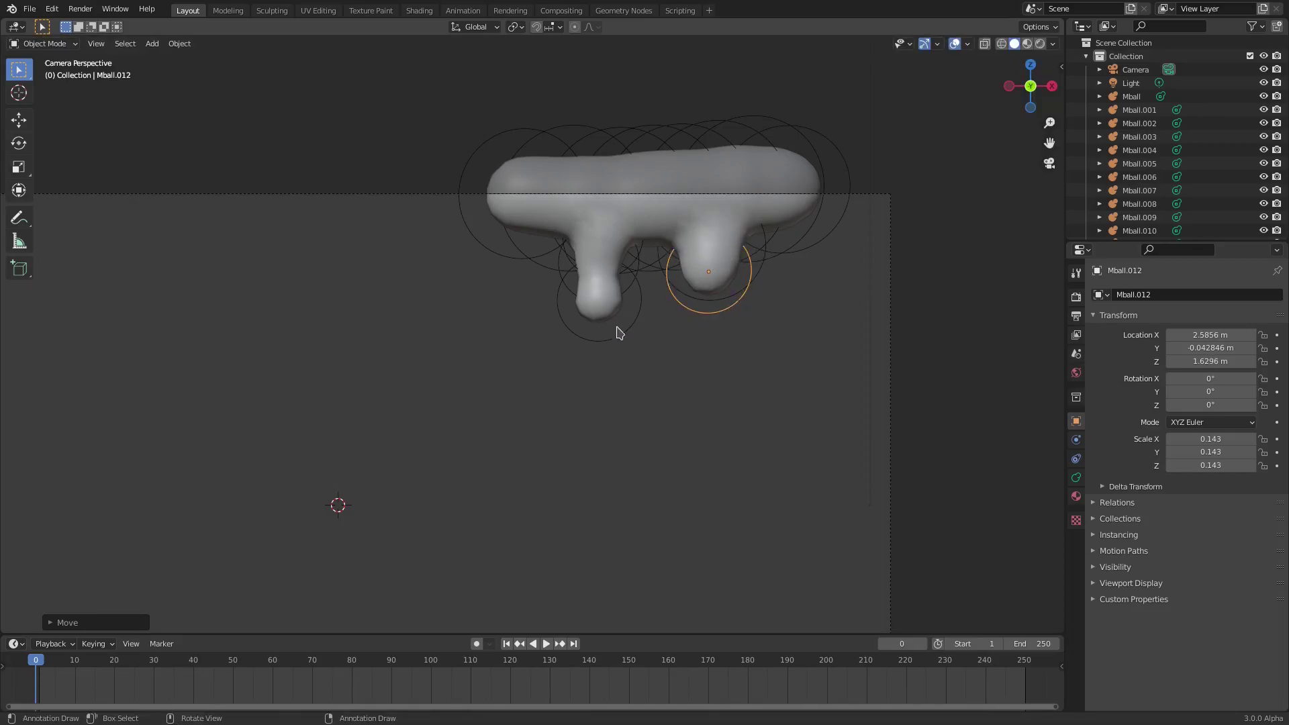
Lower the first drip's tip metaball to about X 1.81 m and Z 1.35 m
left_click(612, 344)
key("g")
left_click(628, 289)
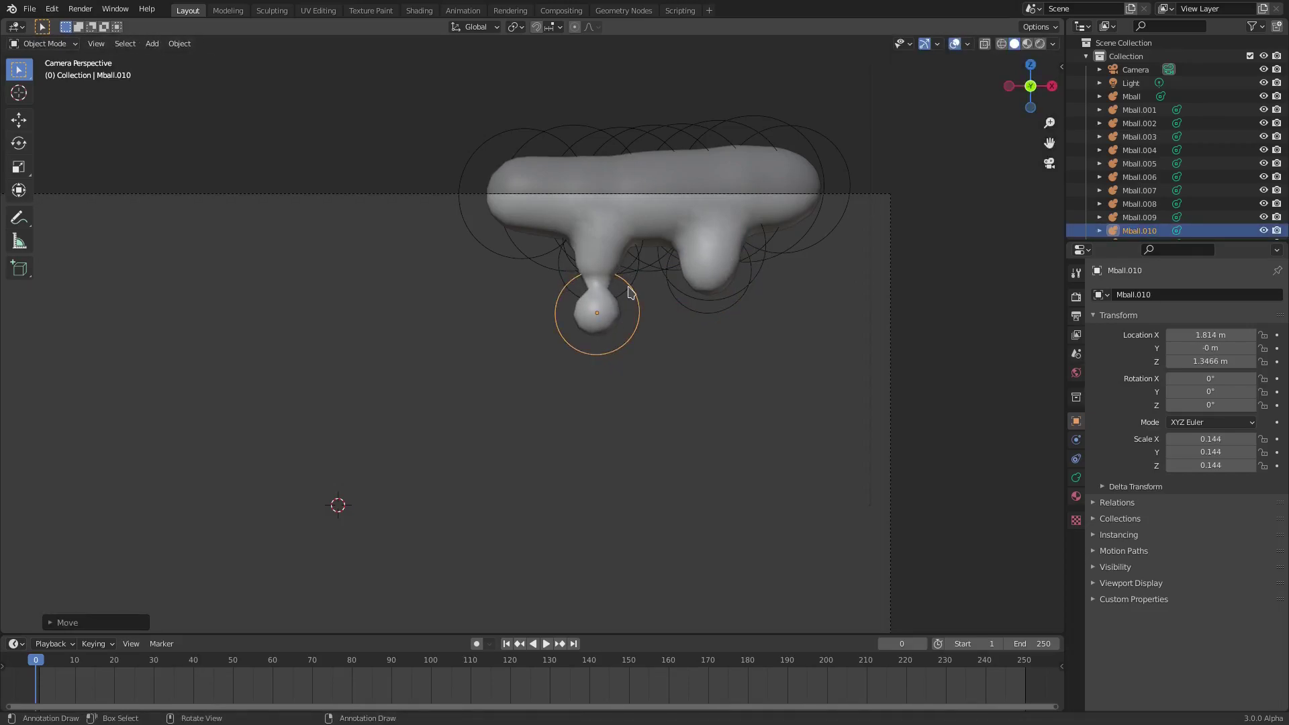
Fill the first drip's neck with a metaball copy scaled to about 0.12, at about X 1.82 m and Z 1.54 m
key("shift+d")
left_click(627, 308)
key("s")
left_click(673, 300)
key("g")
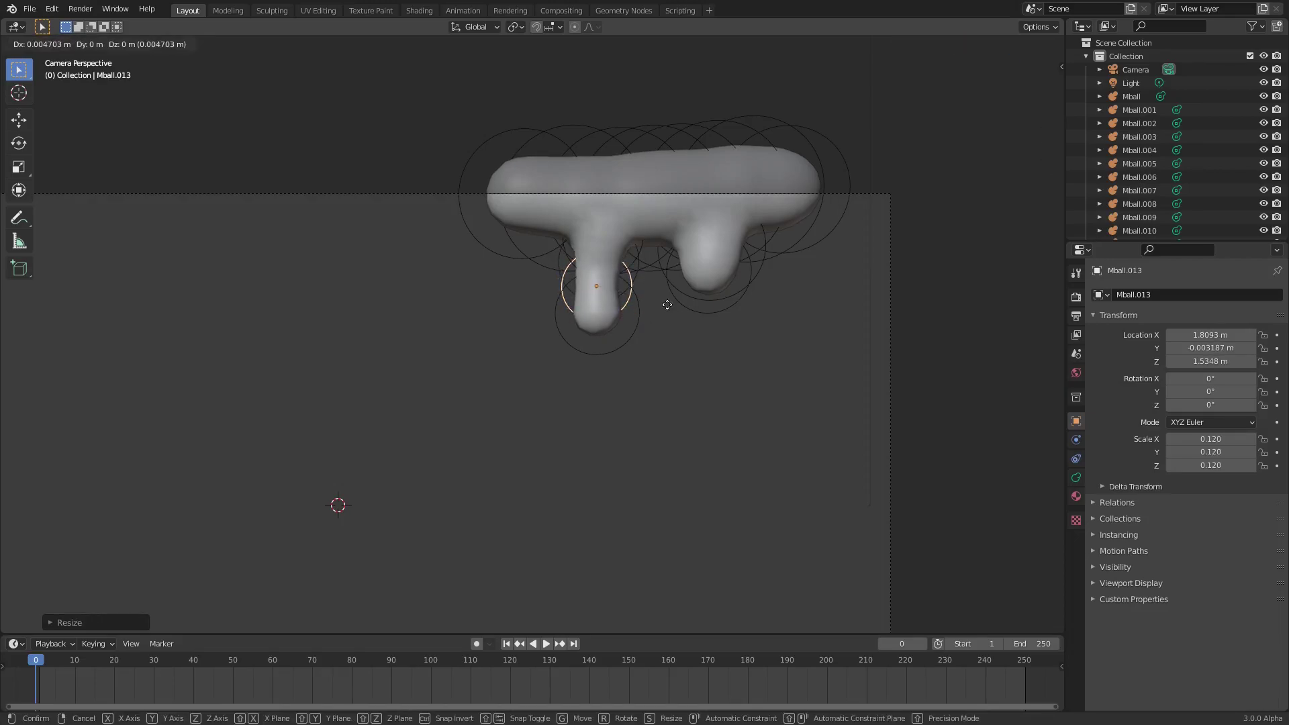
left_click(669, 308)
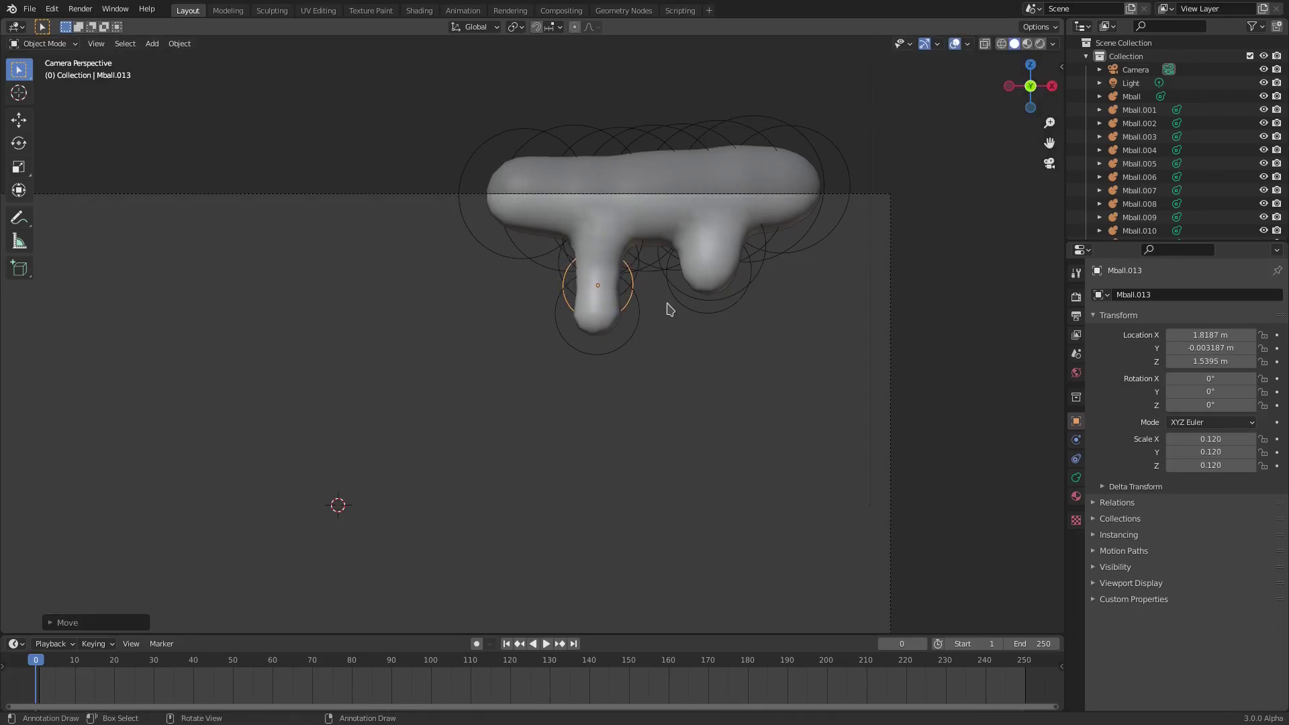
Scale the first drip's tip metaball to about 0.16 and lower it to about Z 1.32 m
left_click(639, 323)
key("s")
left_click(645, 324)
key("g")
left_click(659, 326)
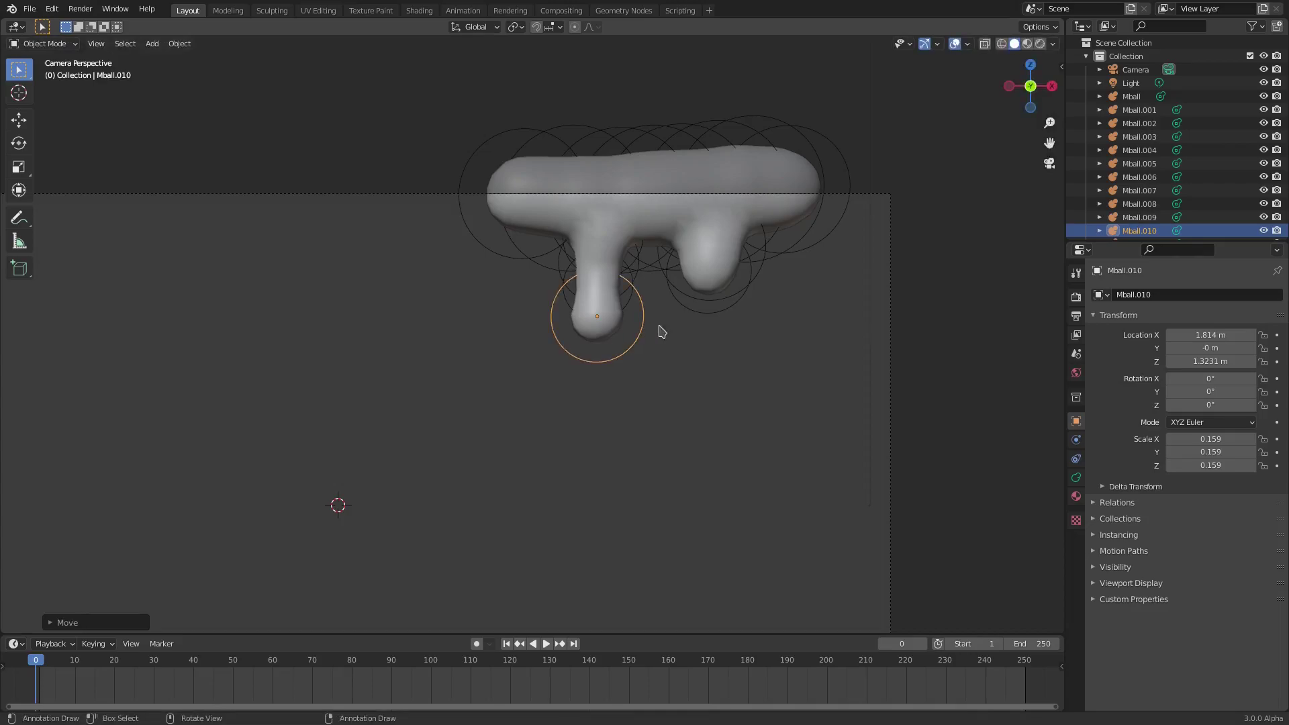
Set the camera's viewport passepartout to 1.000 so the area outside its frame is fully blacked out
scroll(661, 332, "down", 5)
left_click(790, 343)
scroll(779, 349, "down", 3)
scroll(863, 354, "up", 5)
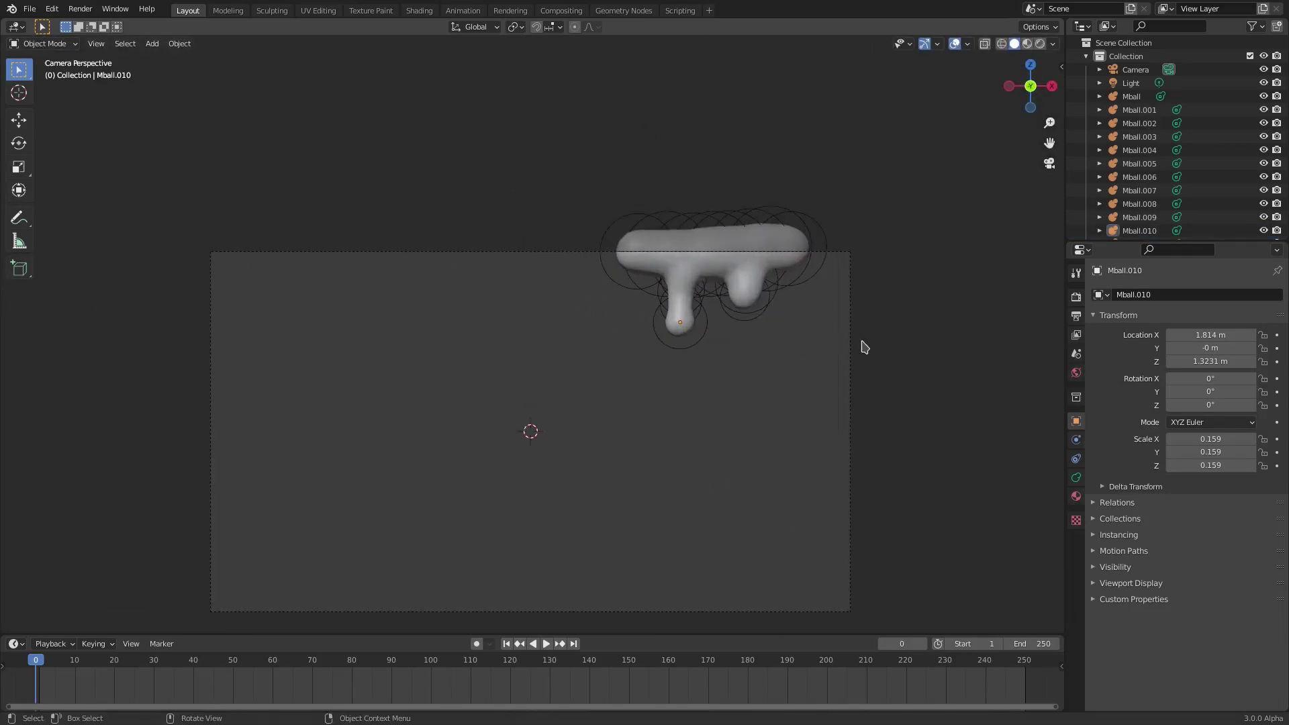
middle_click_drag(864, 346, 923, 336, "shift")
left_click(923, 335)
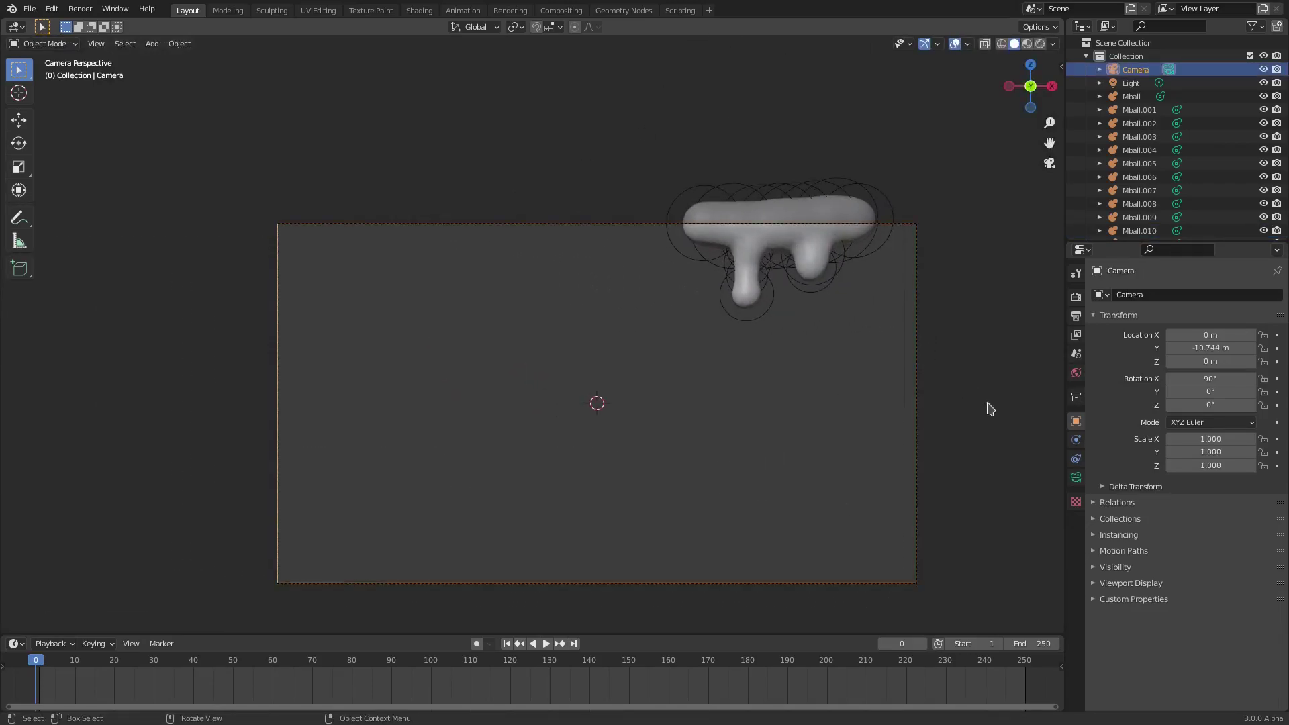
left_click(1076, 477)
left_click(1103, 480)
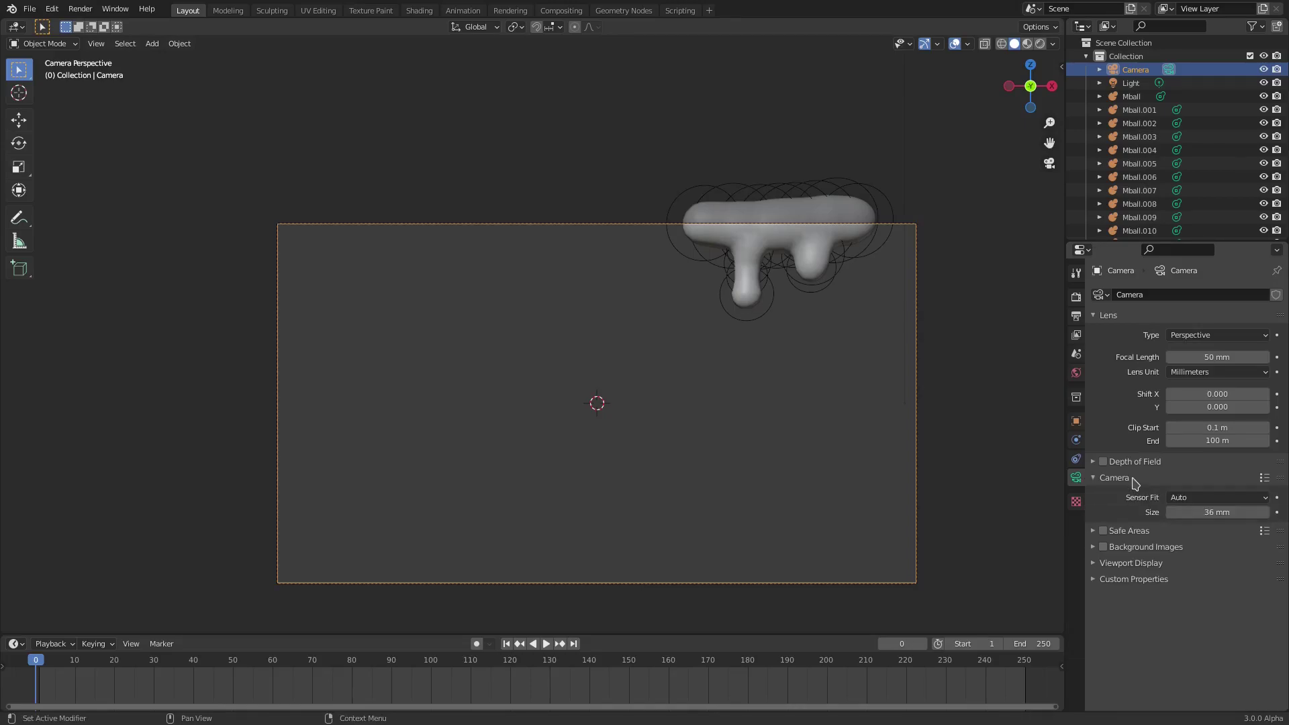
left_click(1104, 479)
left_click(1137, 526)
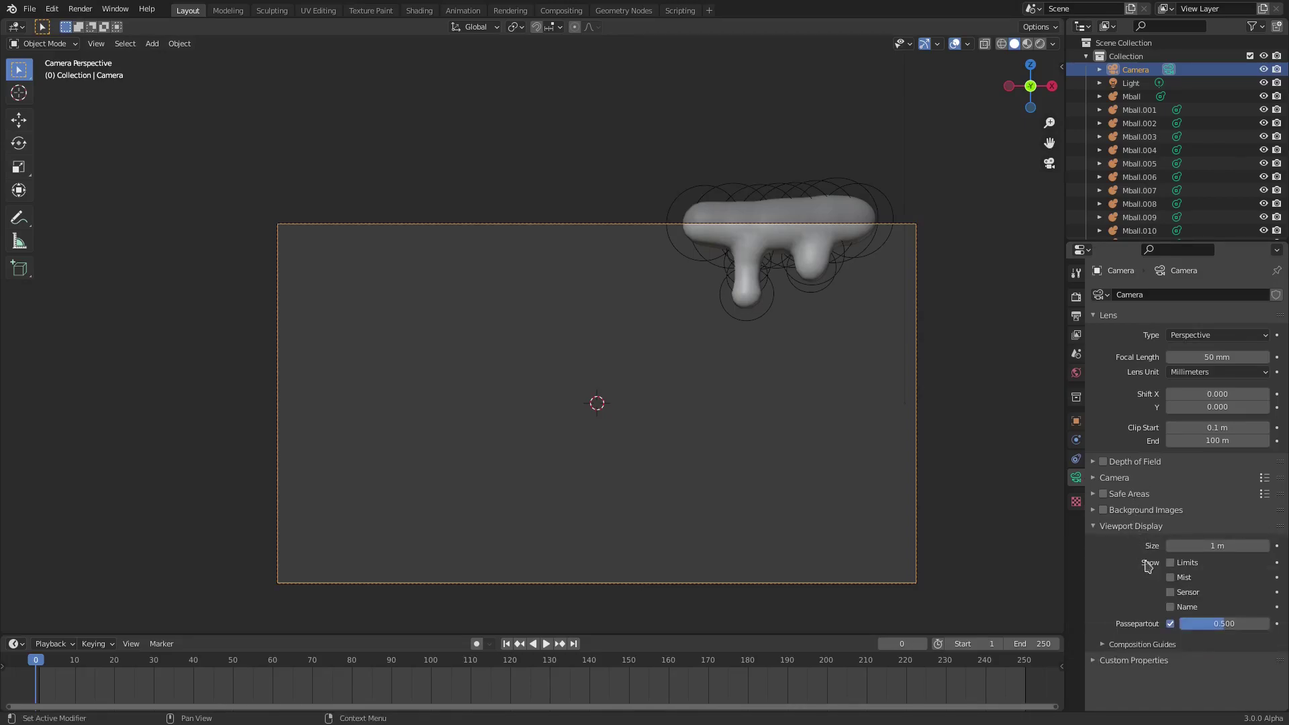
left_click_drag(1215, 630, 1269, 630)
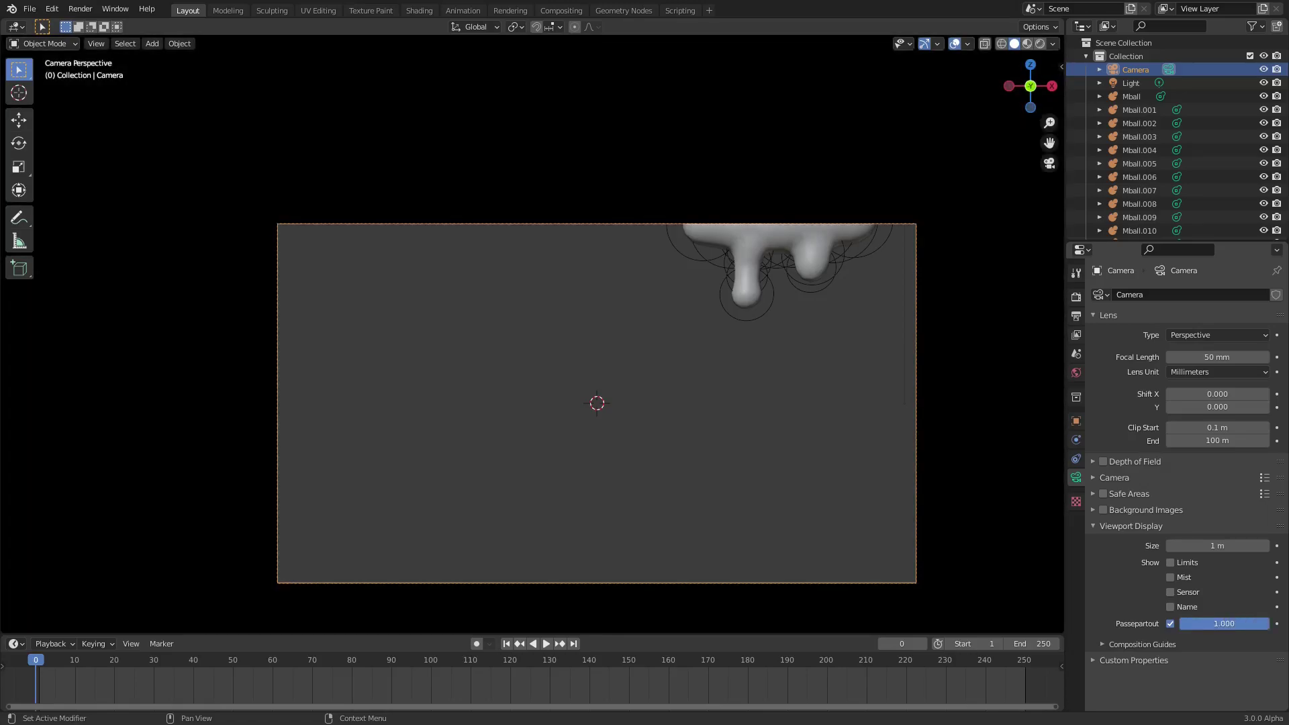
left_click(897, 474)
scroll(883, 231, "up", 1)
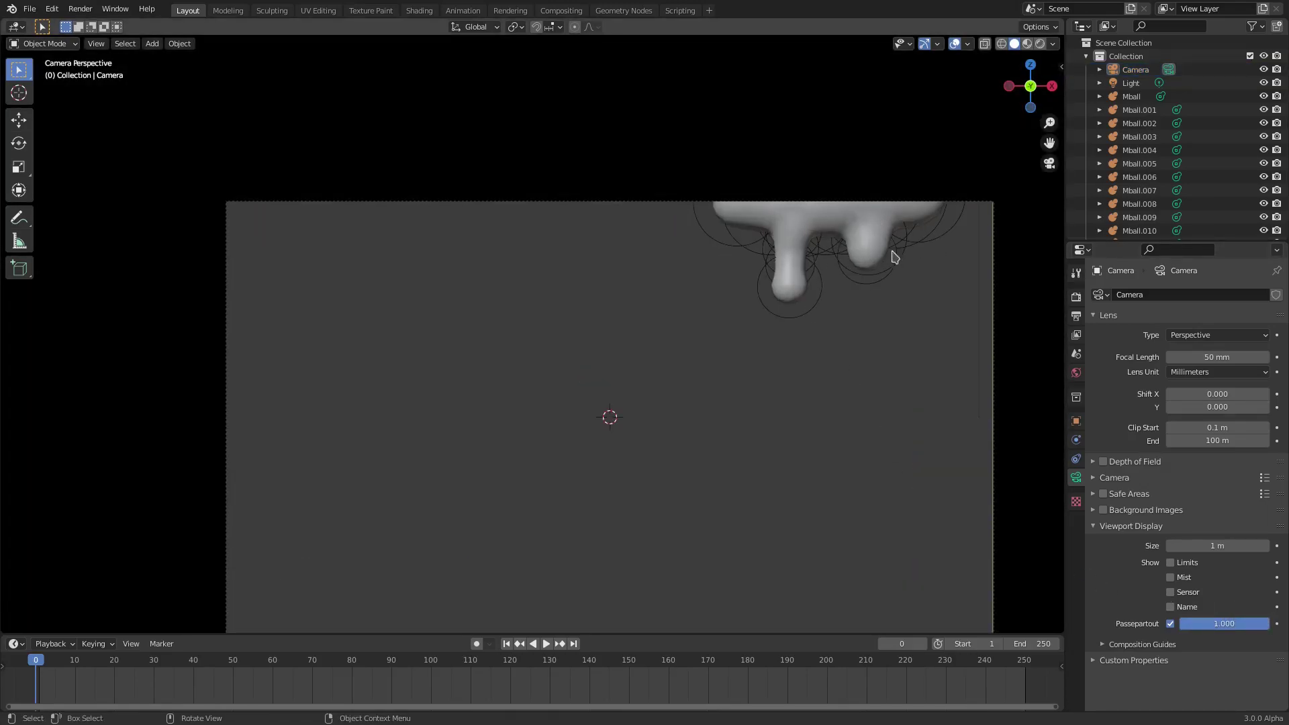
left_click(825, 255)
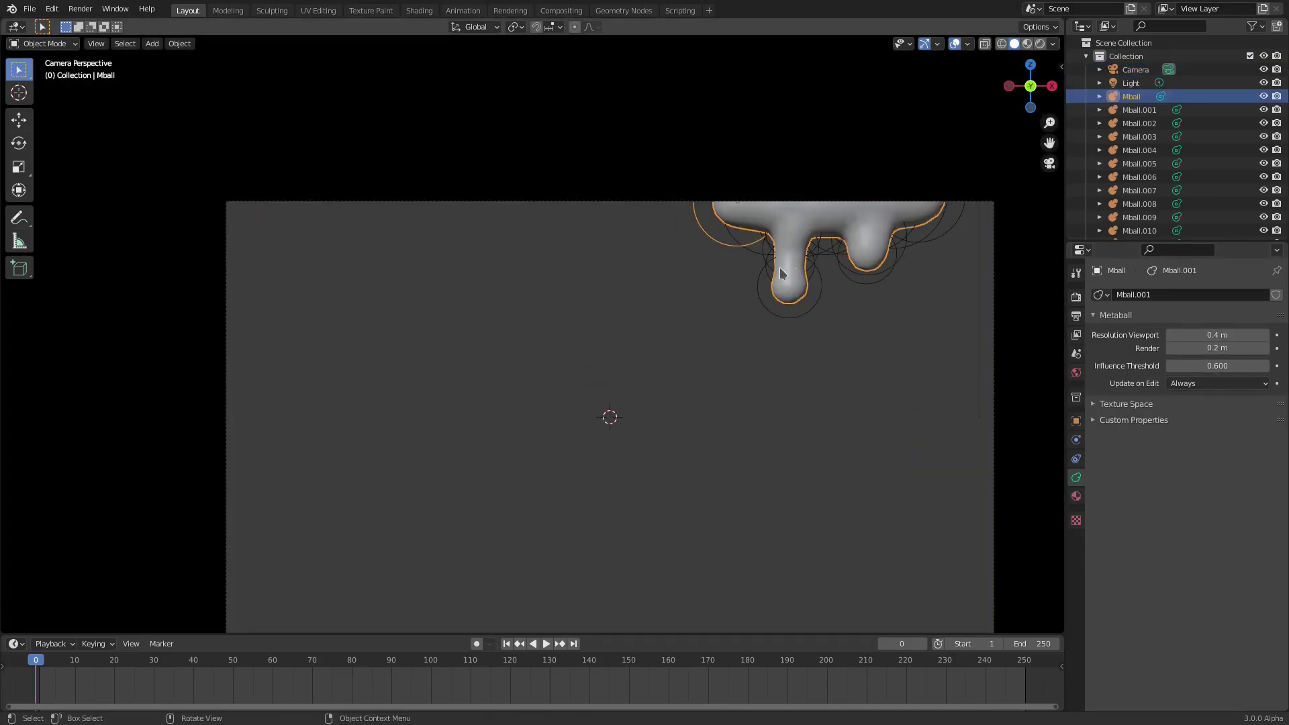
left_click(728, 240)
left_click(702, 225)
left_click(731, 227)
key("g")
right_click(777, 238)
Nudge the row's leftmost metaball slightly to taper the blob's left end into the frame's upper edge
scroll(777, 239, "up", 3)
middle_click_drag(818, 116, 669, 269, "shift")
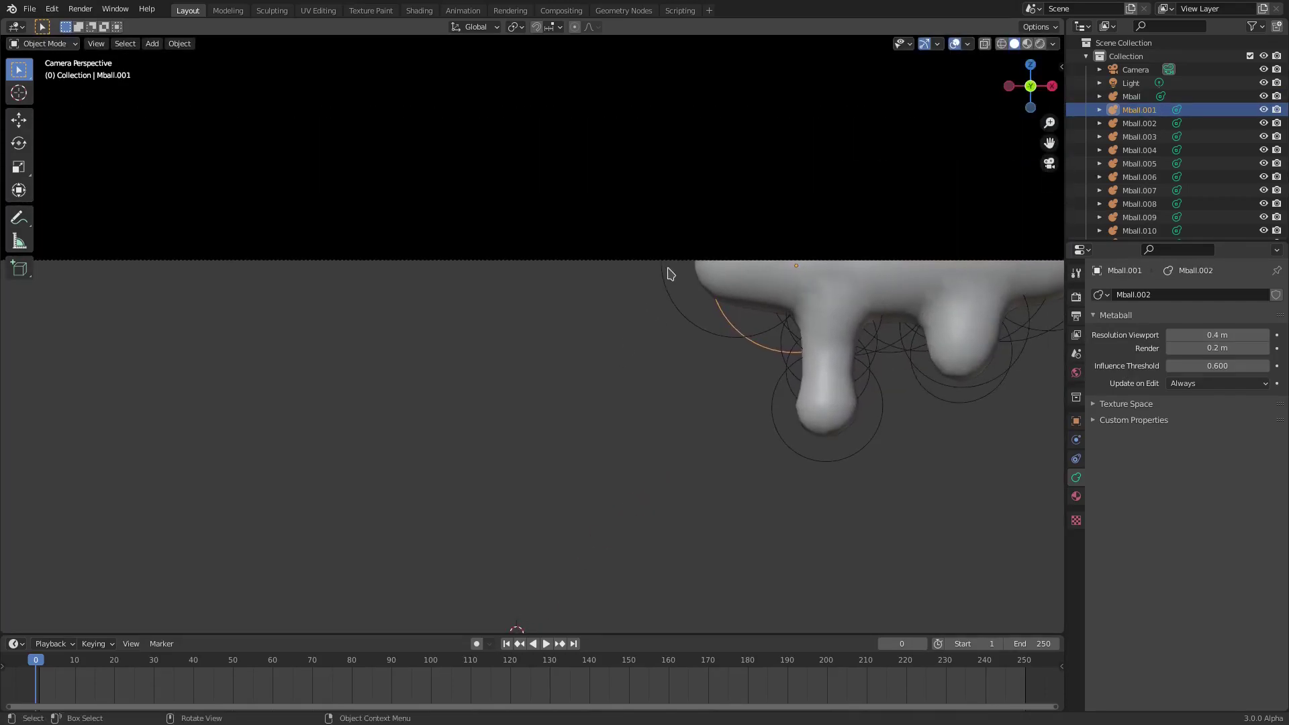
left_click(669, 267)
key("g")
right_click(662, 284)
left_click(662, 288)
key("g")
key("g")
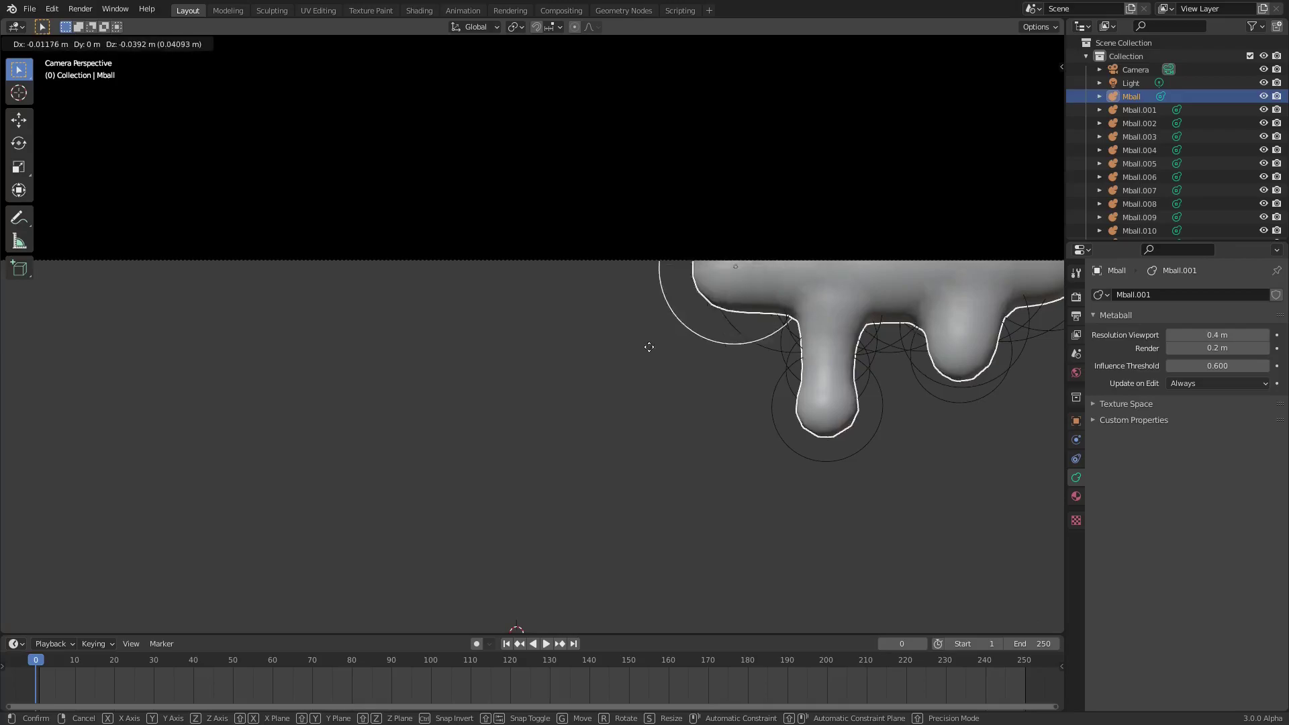
left_click(668, 271)
scroll(768, 291, "down", 2)
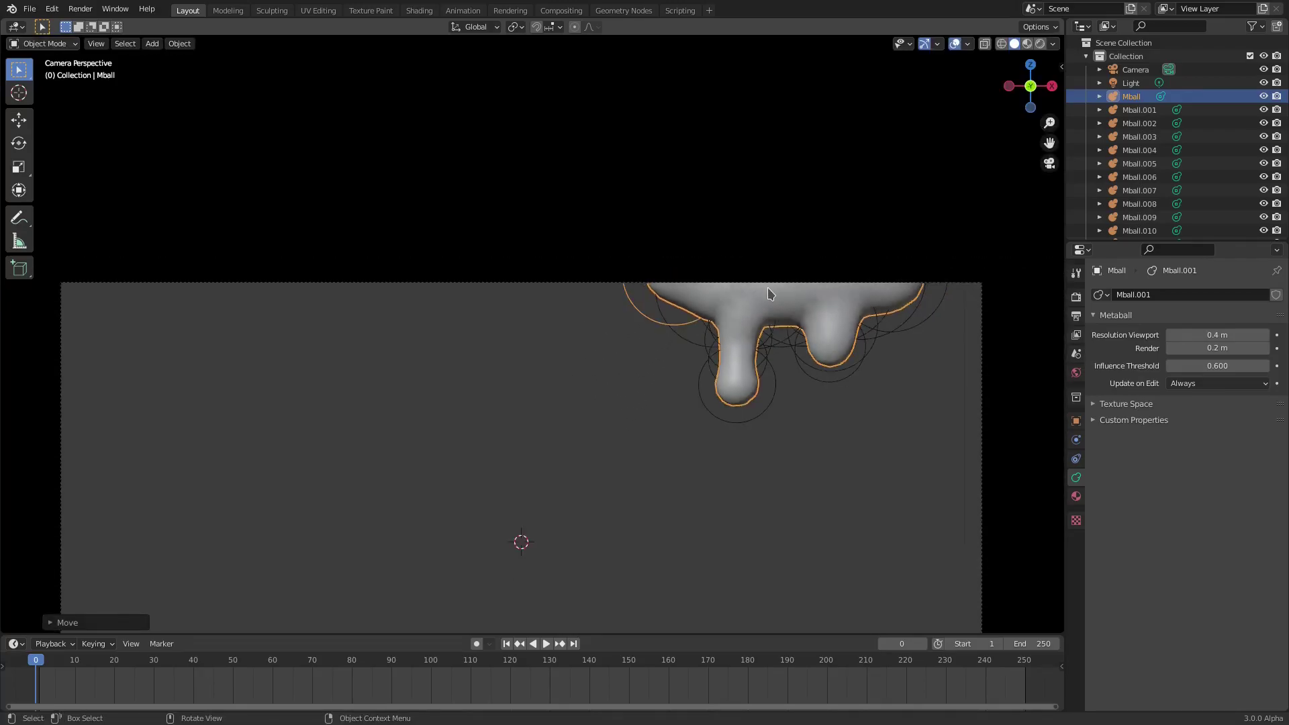
scroll(768, 290, "up", 1)
key("g")
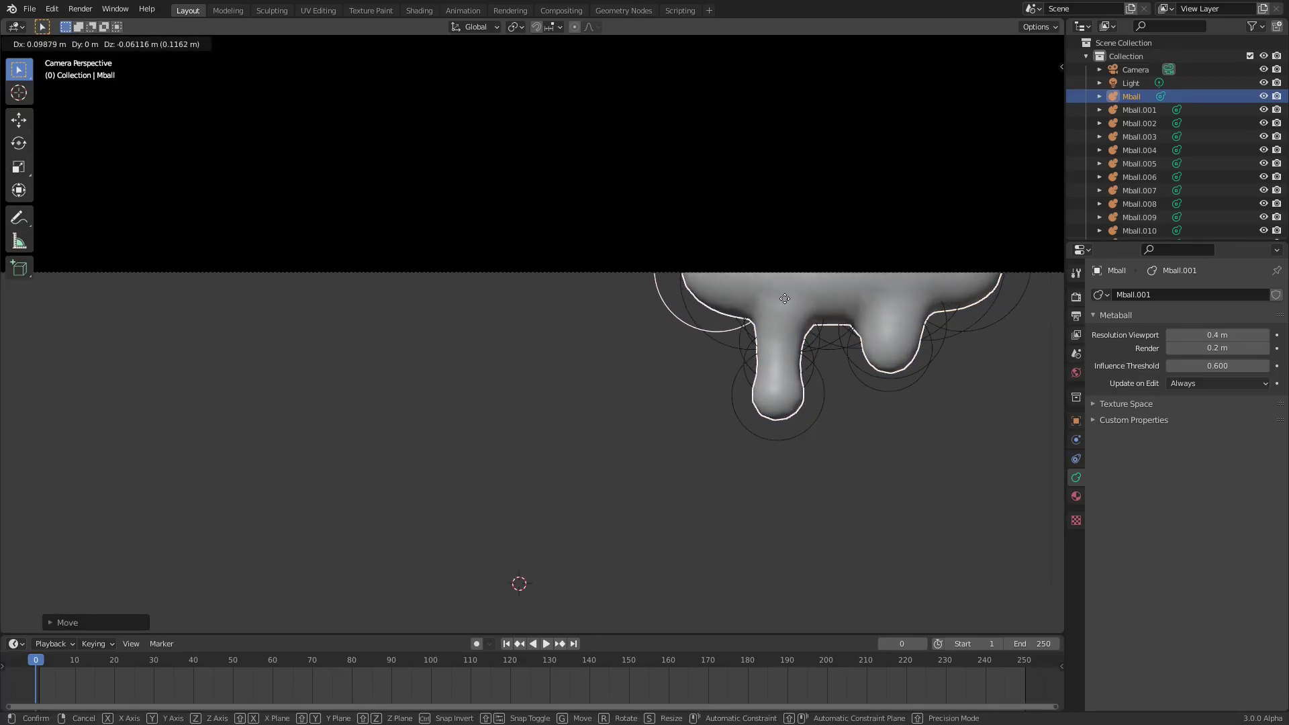
left_click(778, 309)
Assign the existing Material to the first metaball and make its base color bright green, about H 0.336 and S 0.986
scroll(812, 386, "down", 2)
mouse_move(805, 371)
middle_mouse_down("shift")
mouse_move(832, 272)
mouse_move(855, 323)
middle_mouse_up("shift")
left_click(866, 183)
left_click(866, 267)
left_click(803, 165)
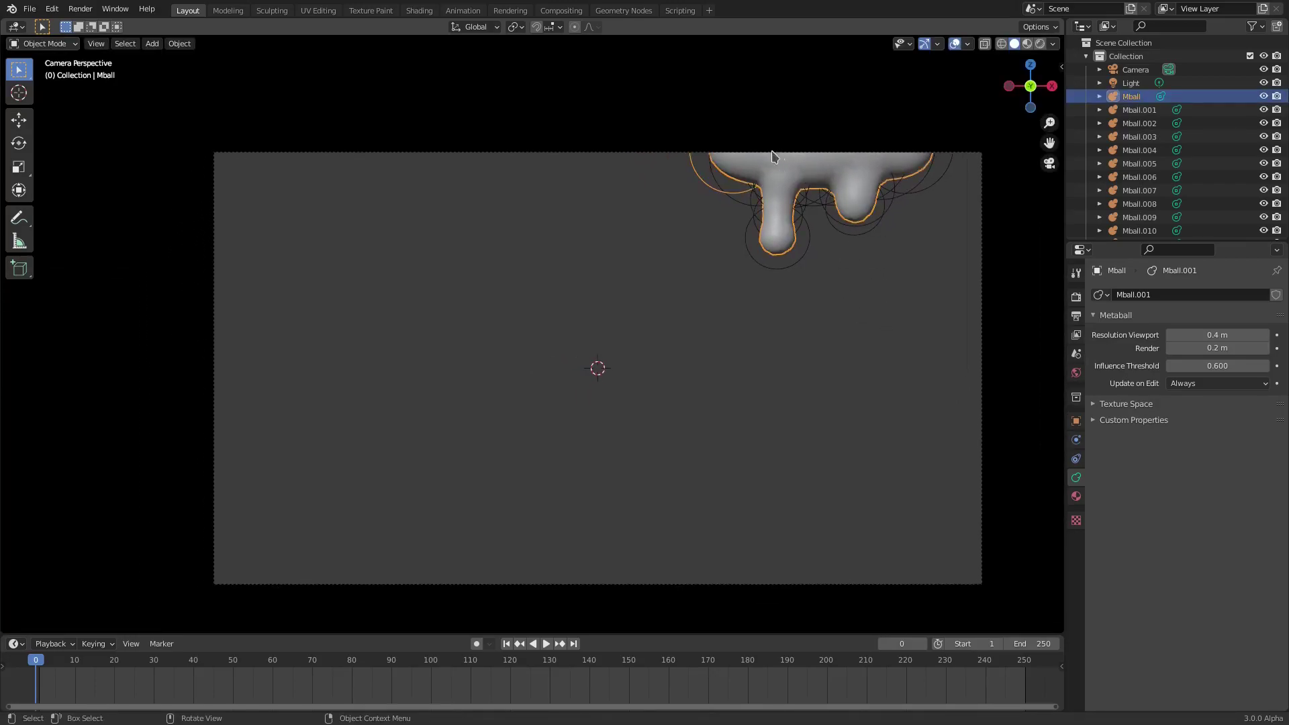
left_click(1076, 497)
left_click(1100, 352)
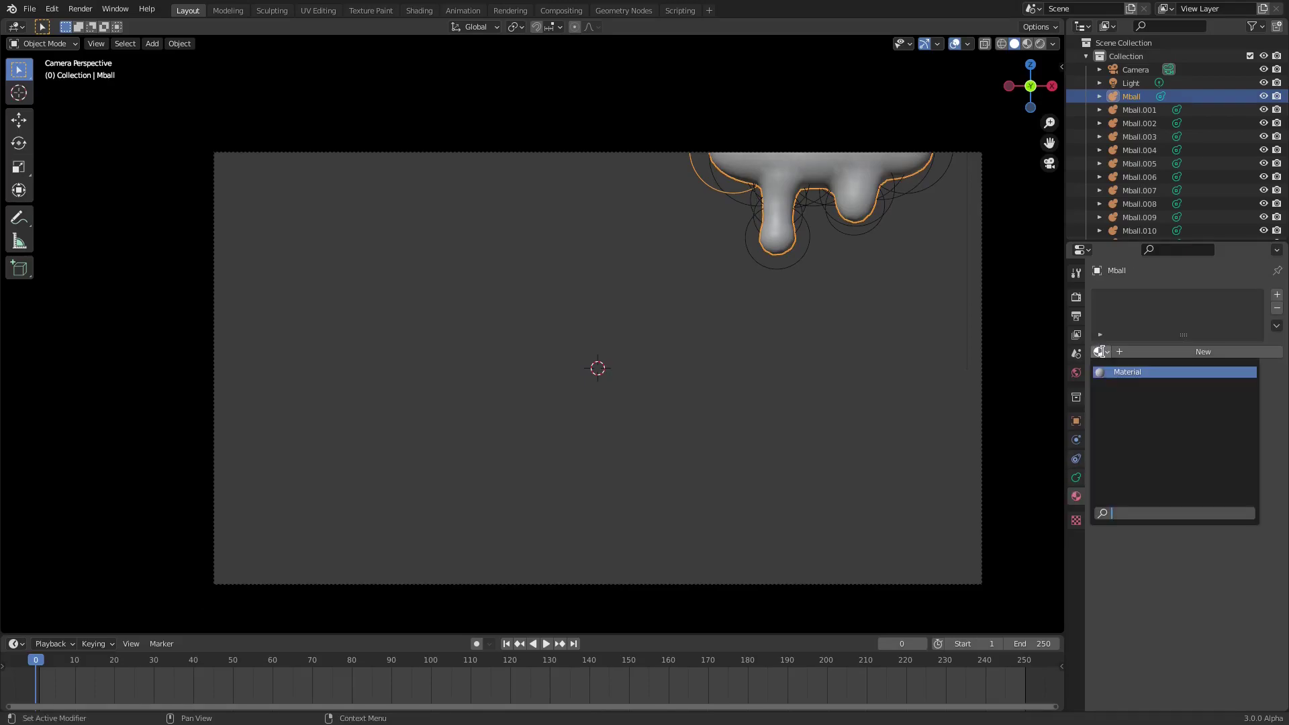
left_click(1104, 372)
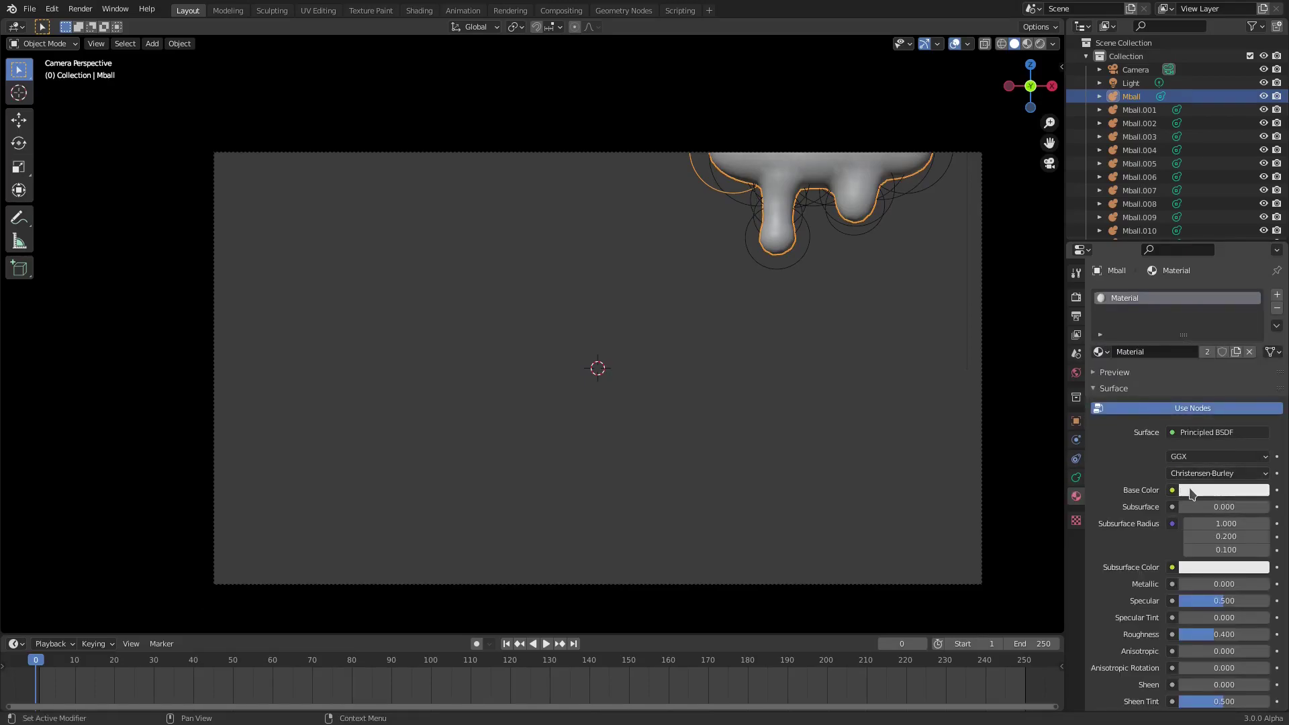
left_click(1186, 490)
left_click(1167, 323)
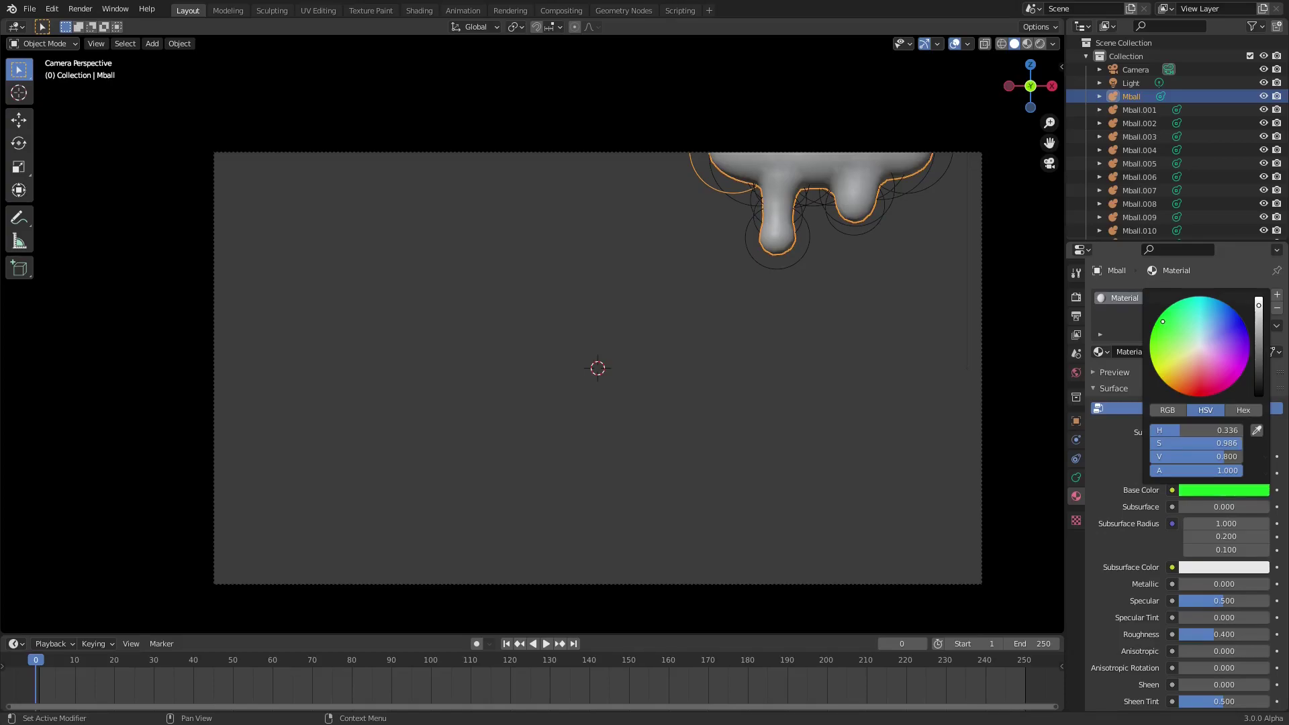
Change the material's surface shader to Emission and give it a bright green color
left_click(1211, 433)
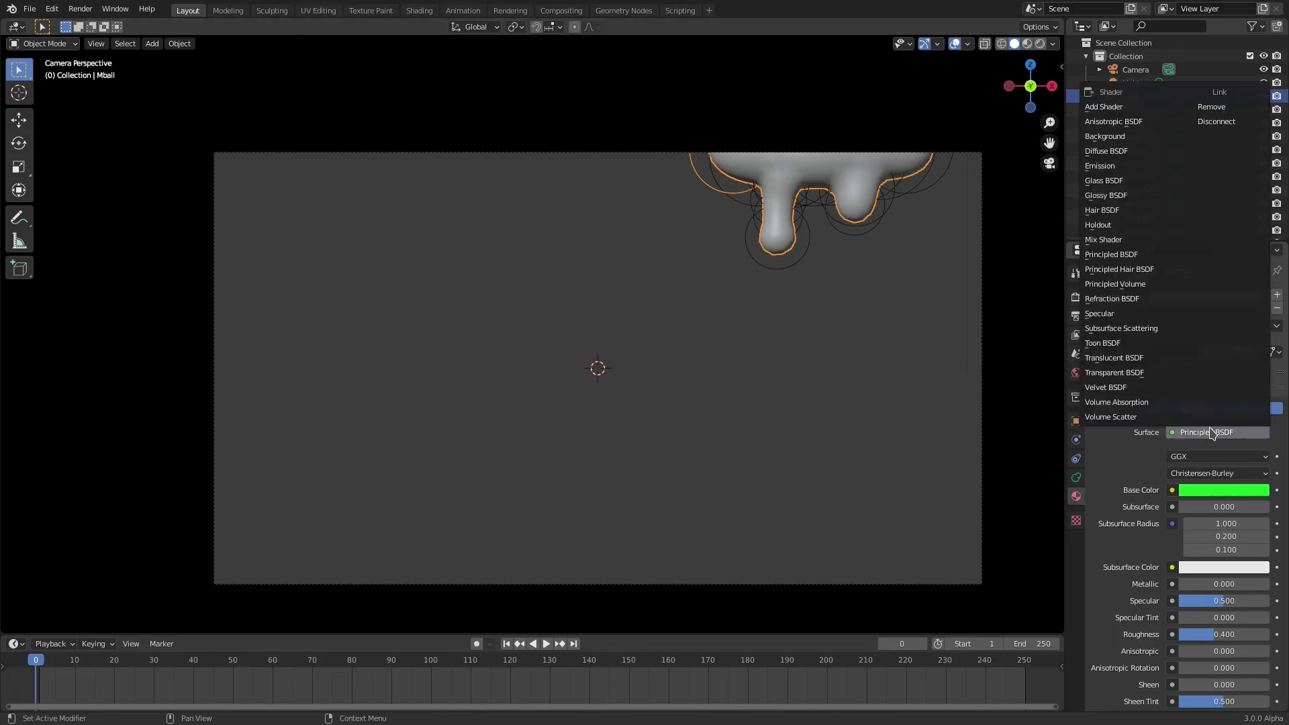
left_click(1104, 166)
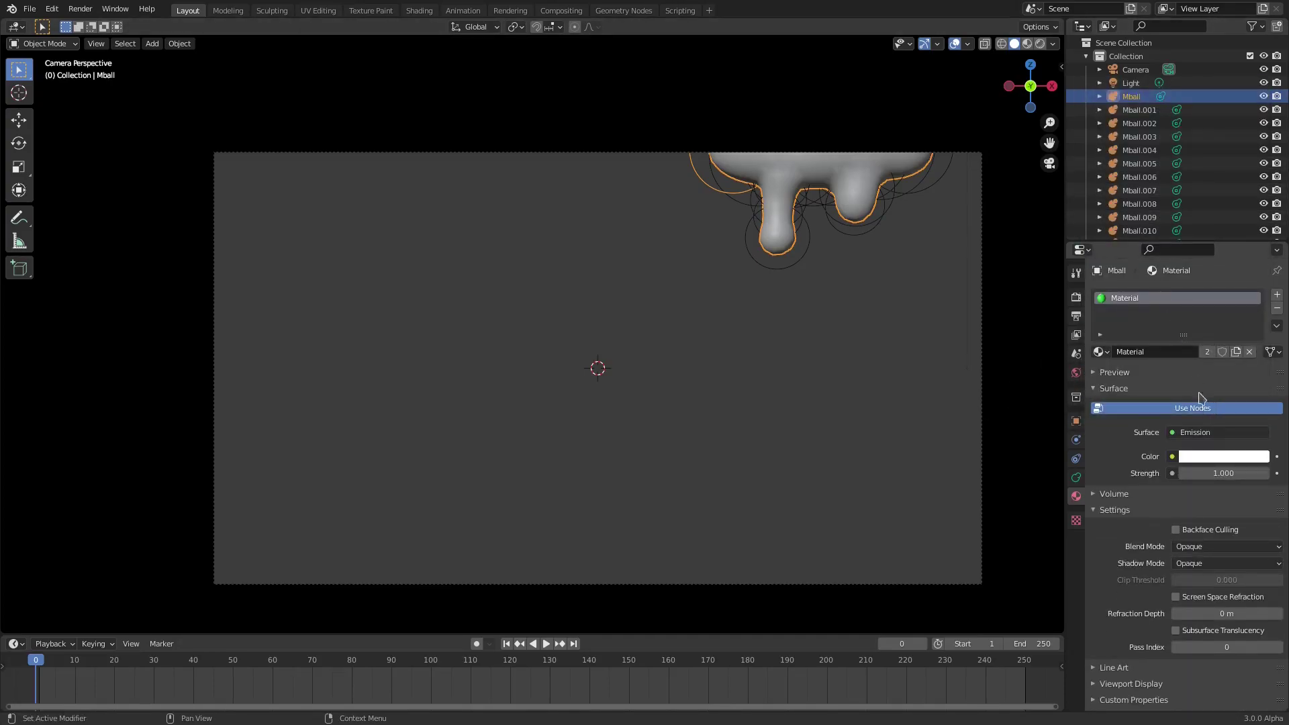
left_click(1222, 462)
left_click(1165, 280)
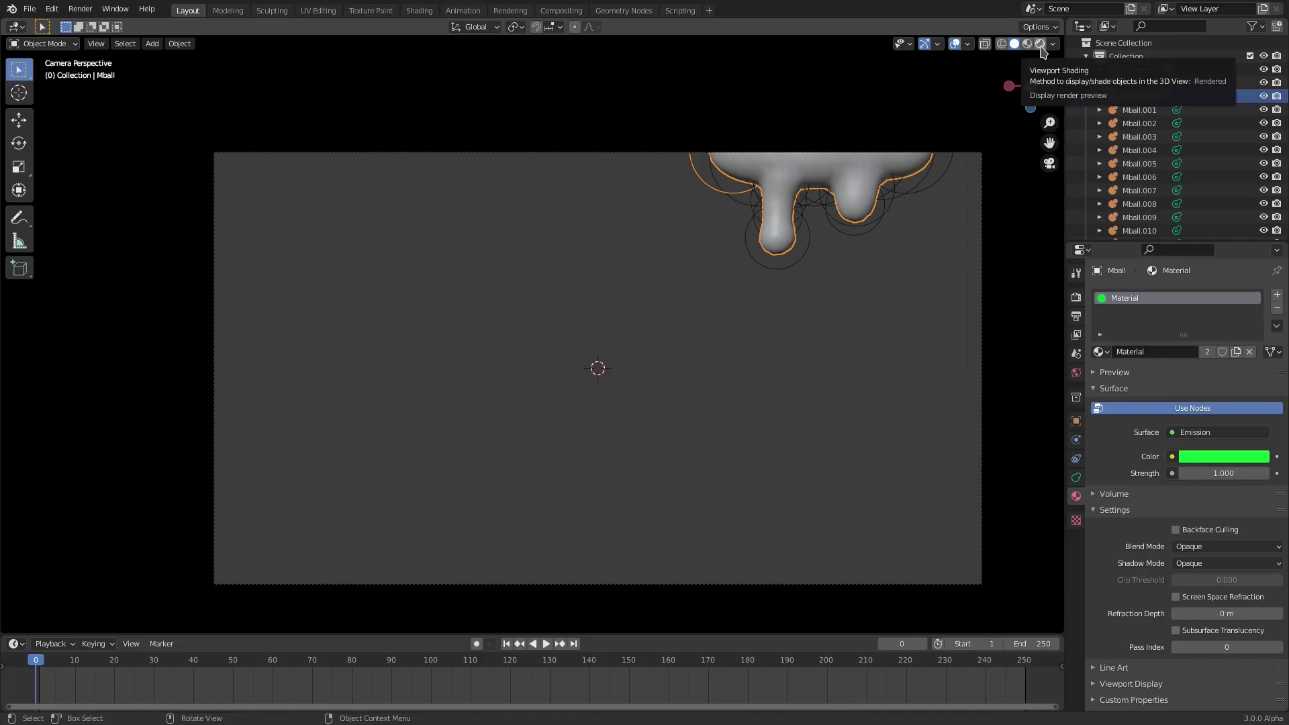
Preview the scene with rendered shading and delete the Light
left_click(1041, 45)
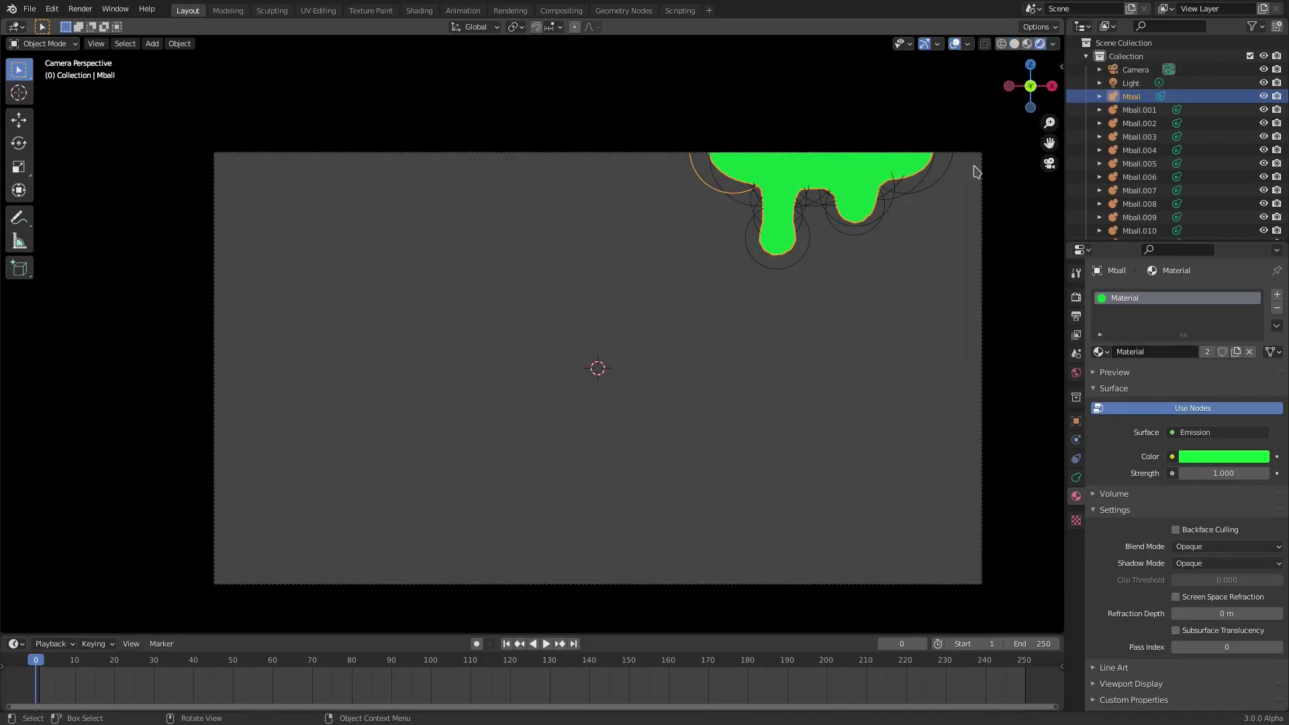
left_click(1142, 86)
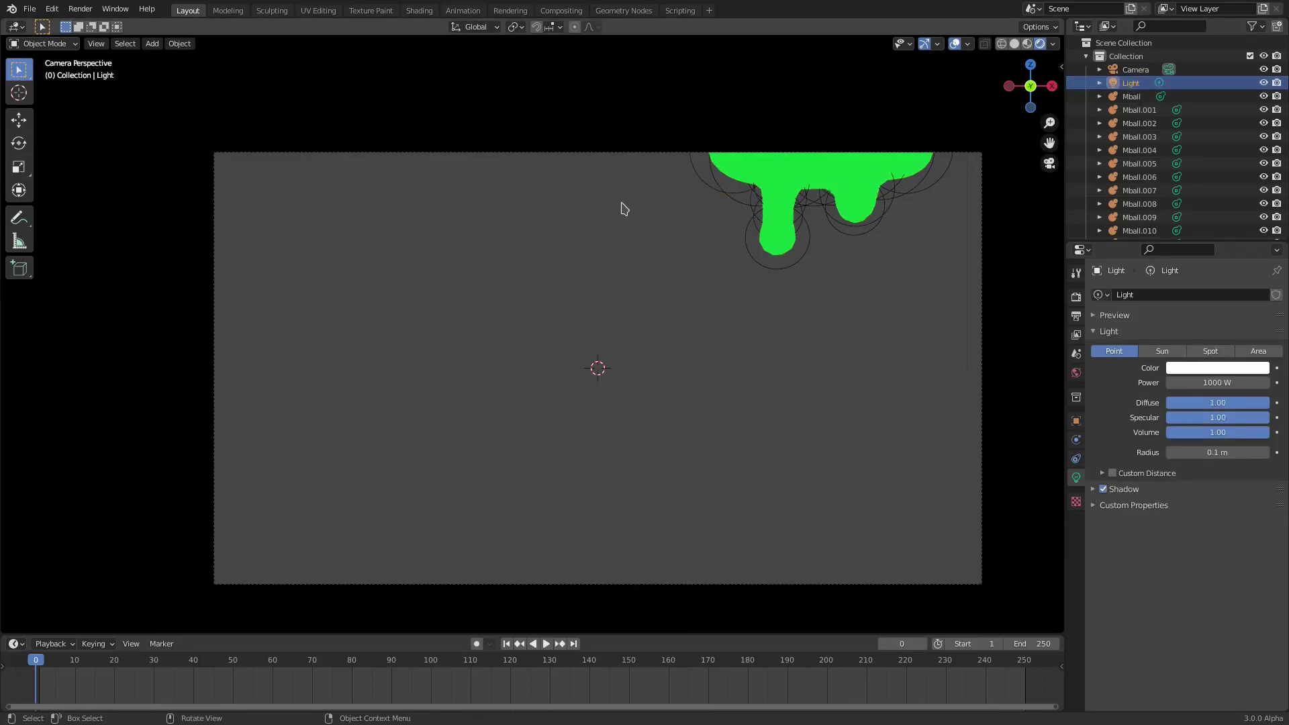
key("Delete")
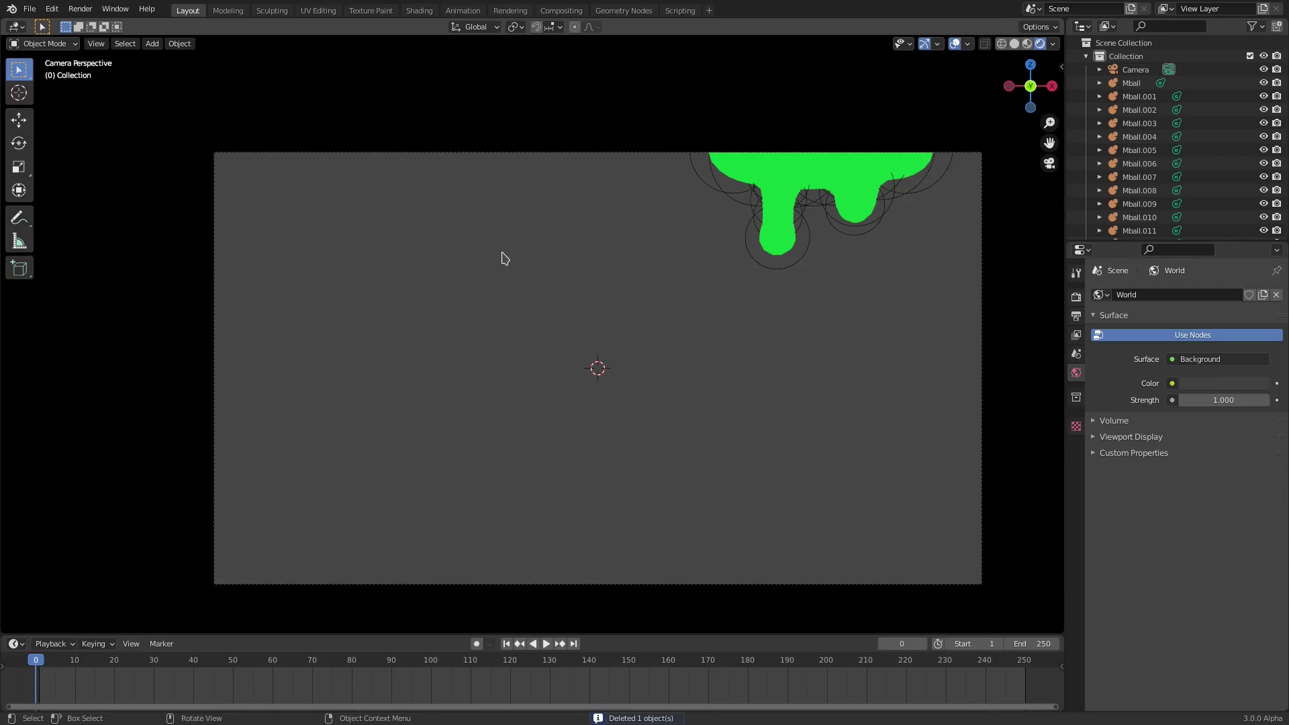
Set the scene's color management view transform to Standard
left_click(1076, 298)
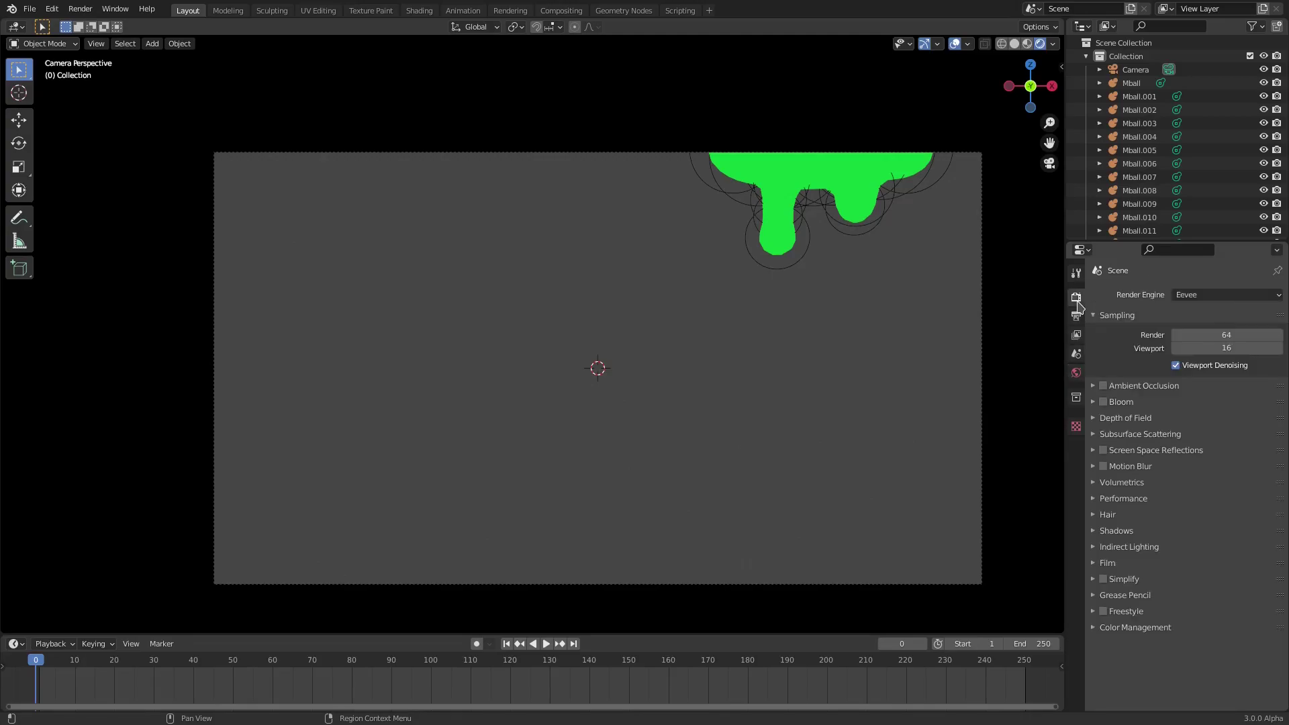
left_click(1169, 628)
left_click(1209, 673)
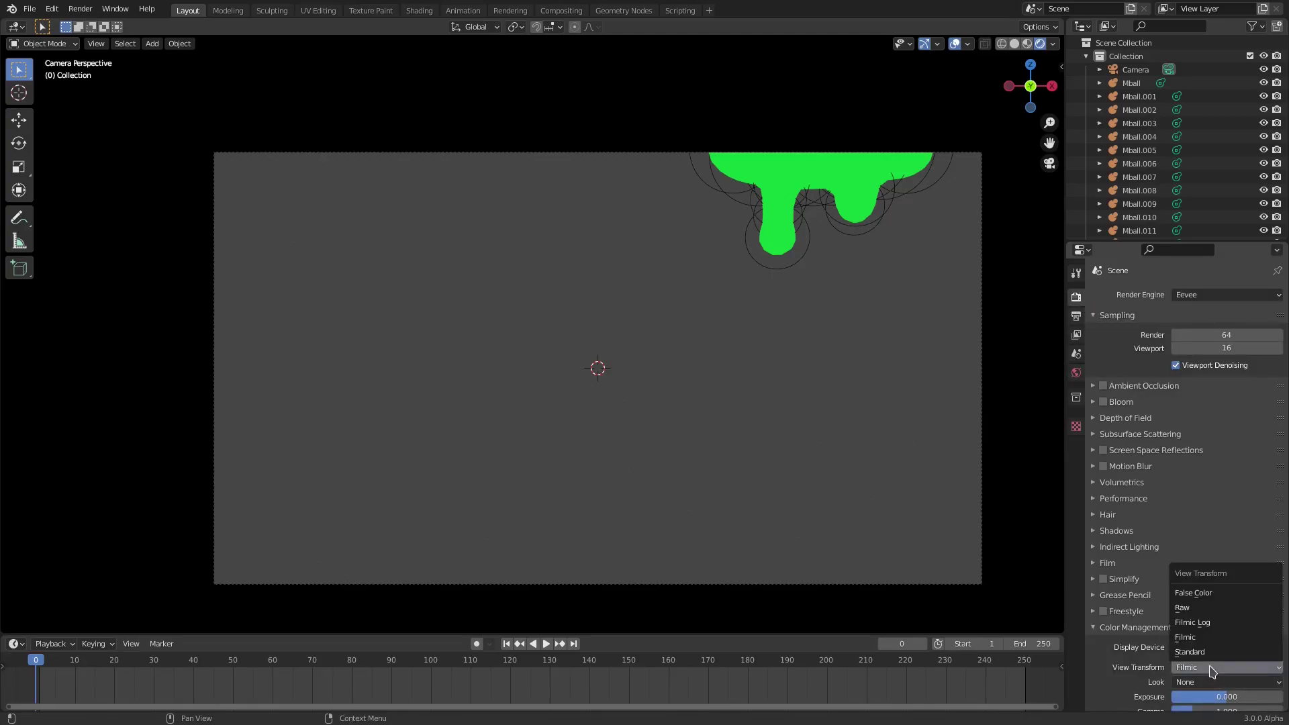
left_click(1202, 661)
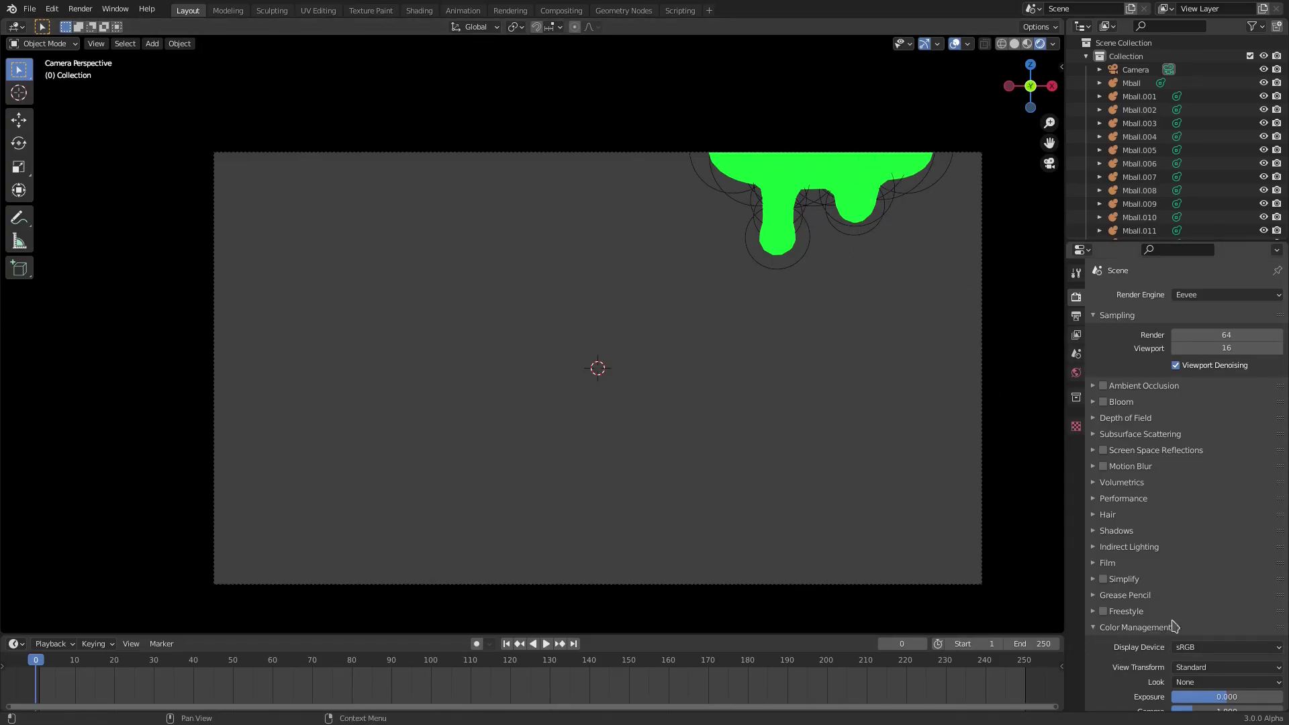
Make the World background color black
left_click(1076, 373)
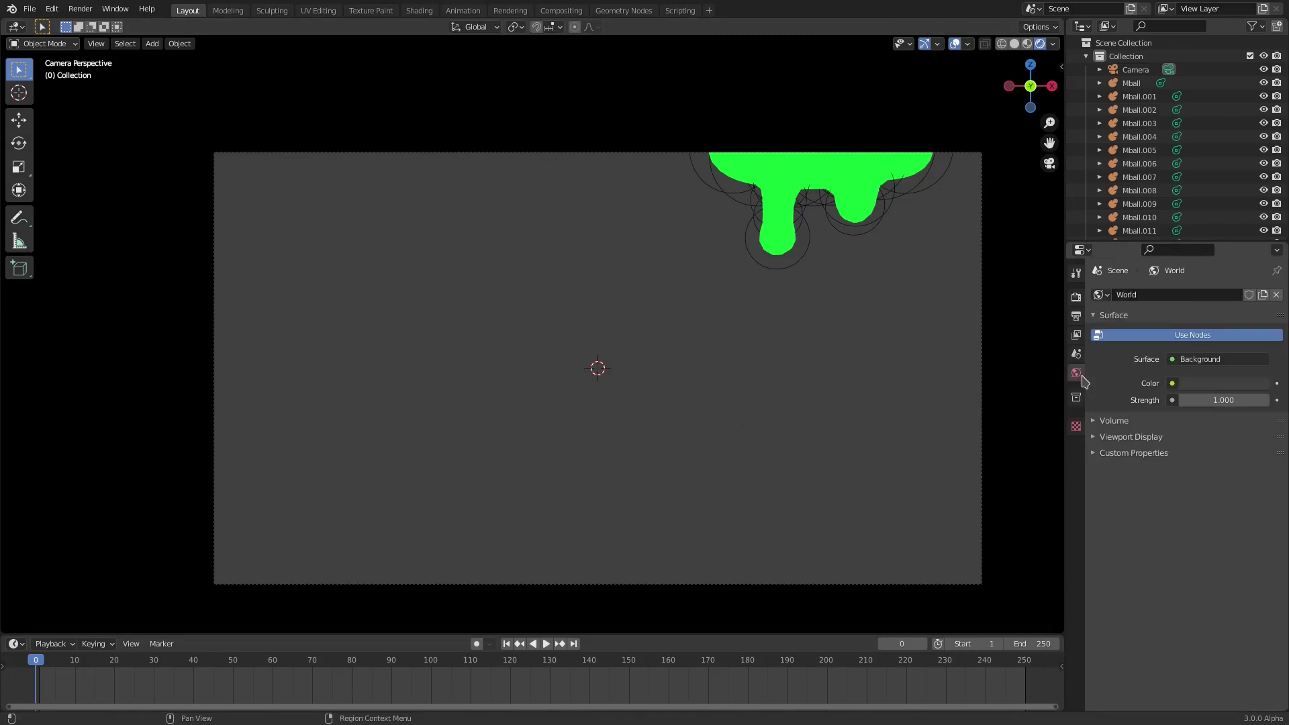
left_click(1216, 385)
left_click_drag(1259, 271, 1257, 295)
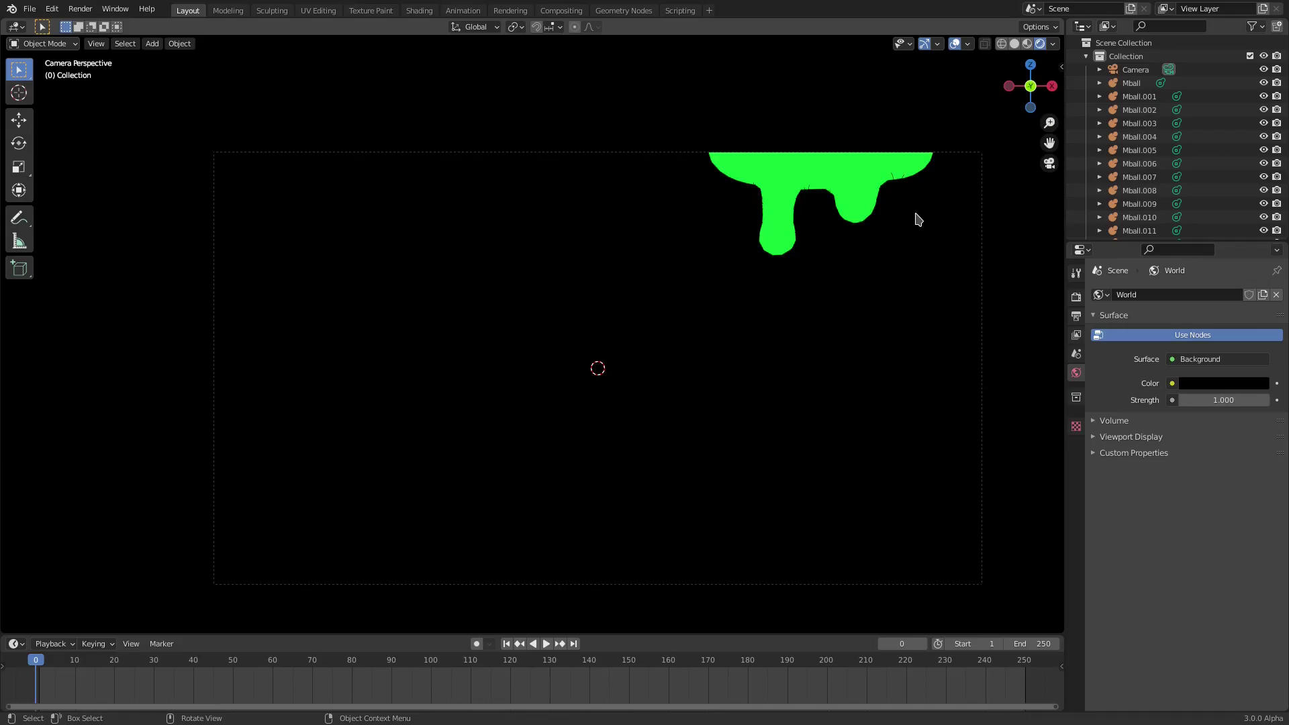
Hide the viewport overlays and set the first metaball's viewport resolution to 0.05 m
left_click(954, 44)
scroll(777, 195, "up", 3)
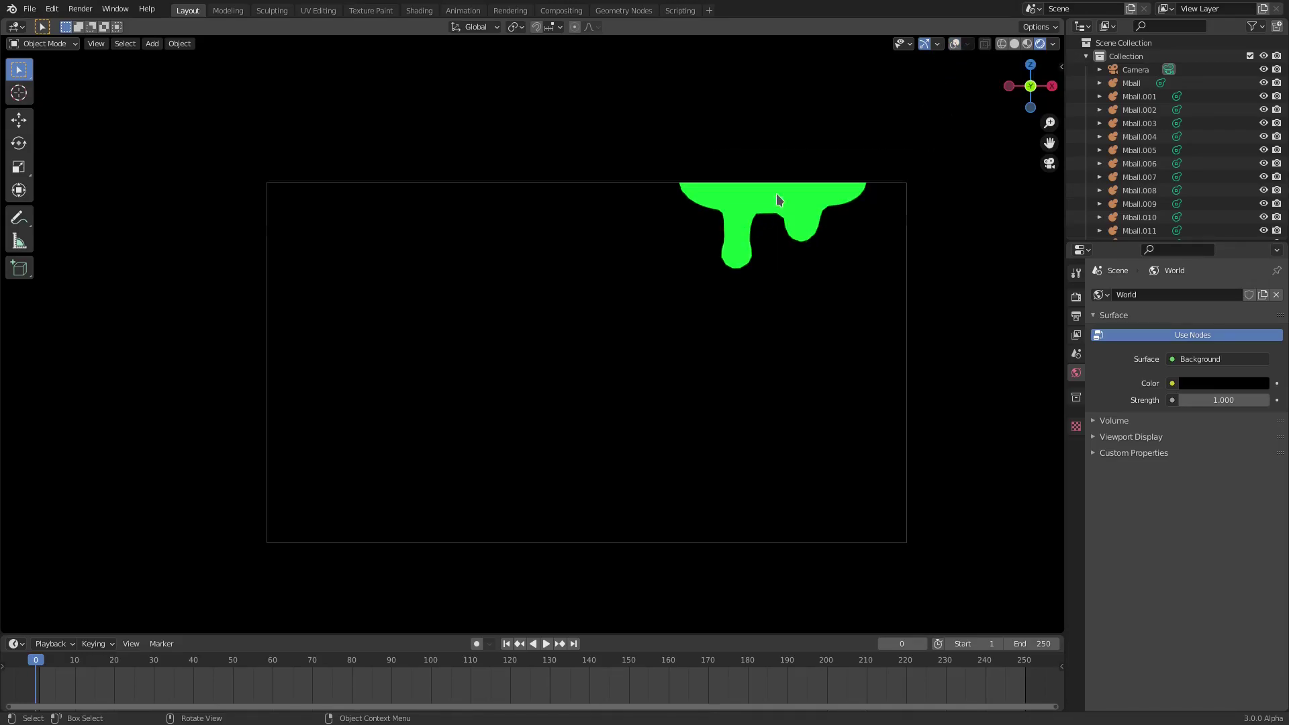
middle_click_drag(885, 200, 634, 320, "shift")
scroll(769, 205, "up", 3)
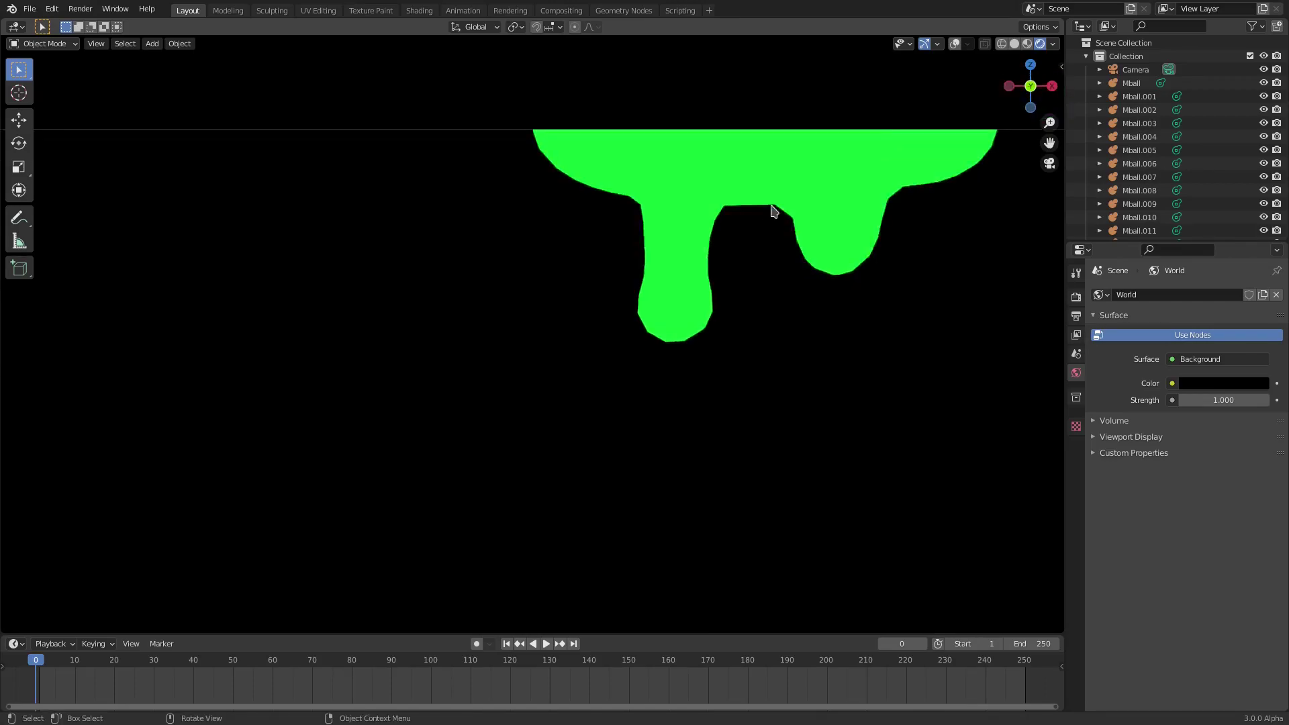
middle_click_drag(810, 193, 592, 281, "shift")
scroll(594, 285, "up", 2)
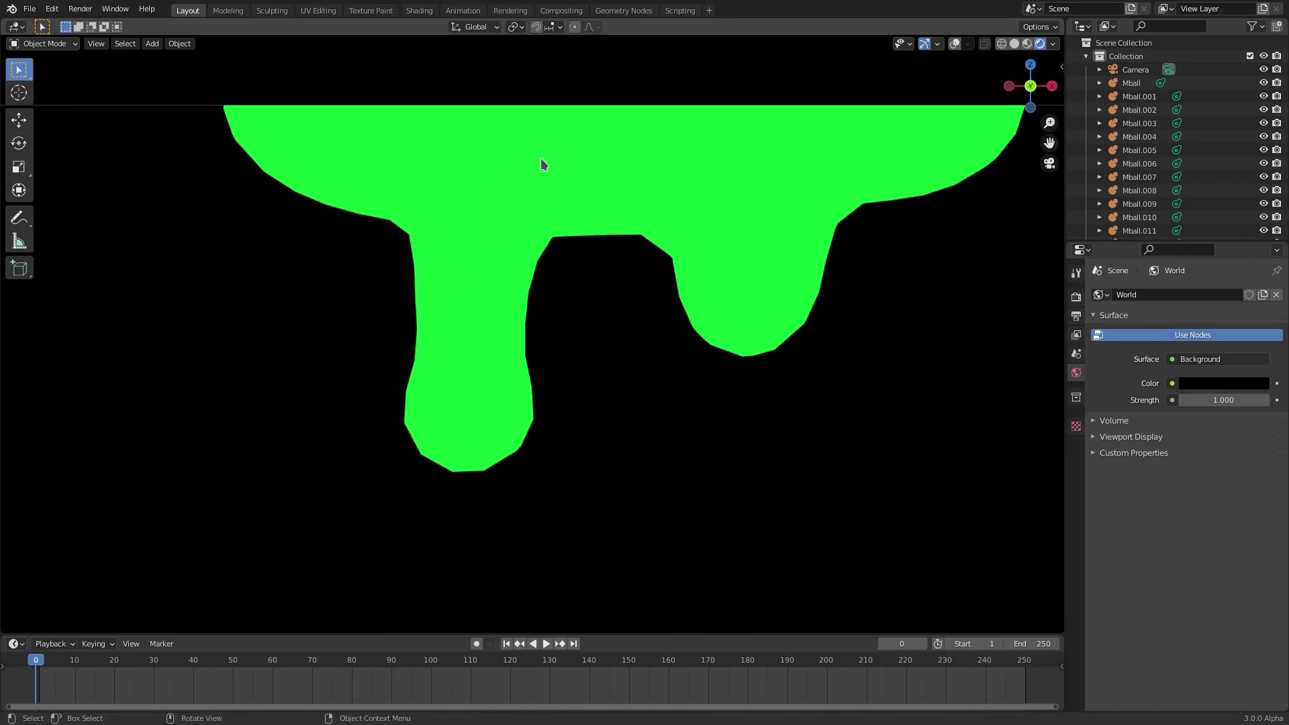
left_click(541, 160)
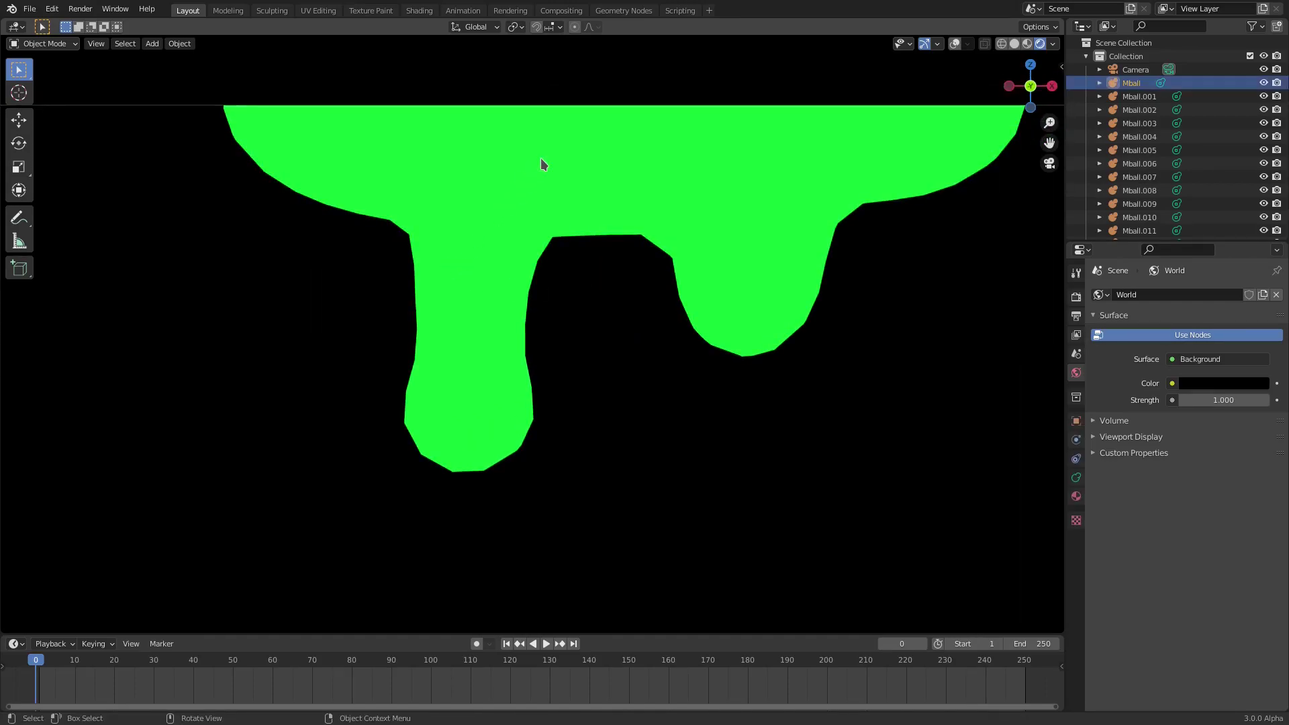
left_click(1074, 479)
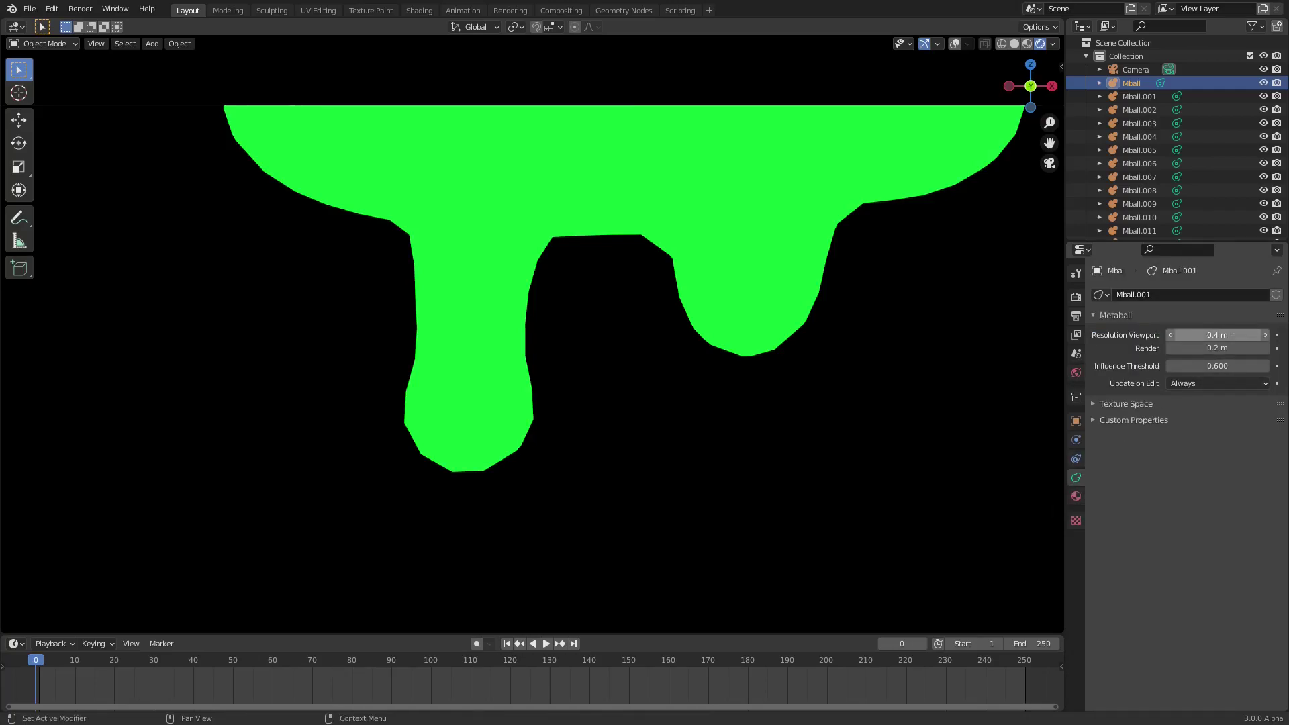
left_click_drag(1217, 334, 1181, 334)
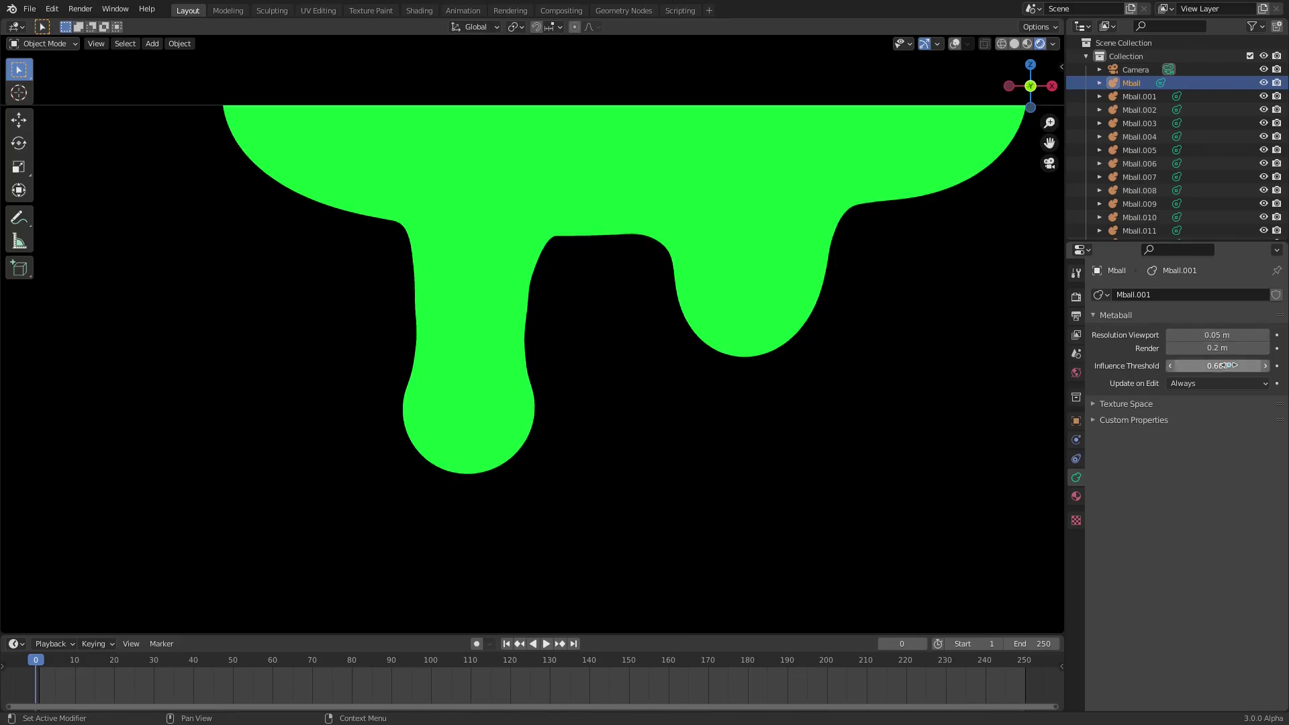
Set the first metaball's render resolution to 0.05 m
left_click(1220, 344)
left_click(1181, 346)
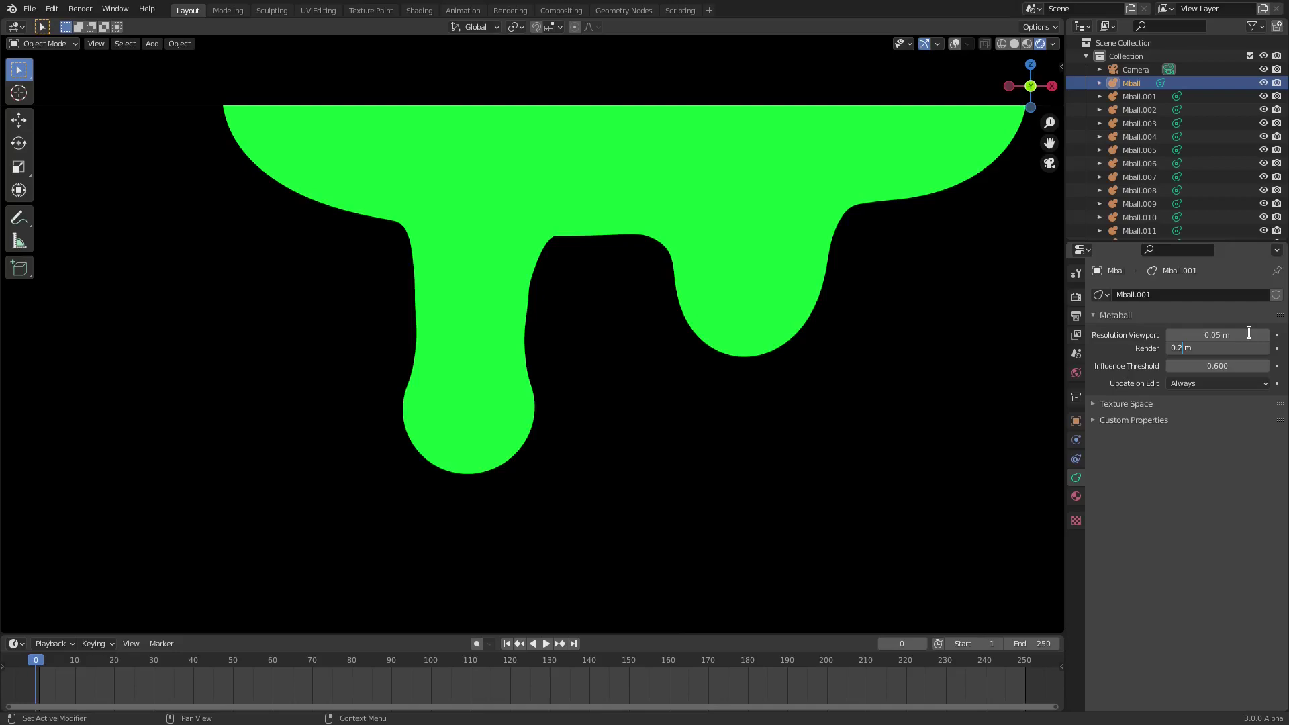
type("0.05")
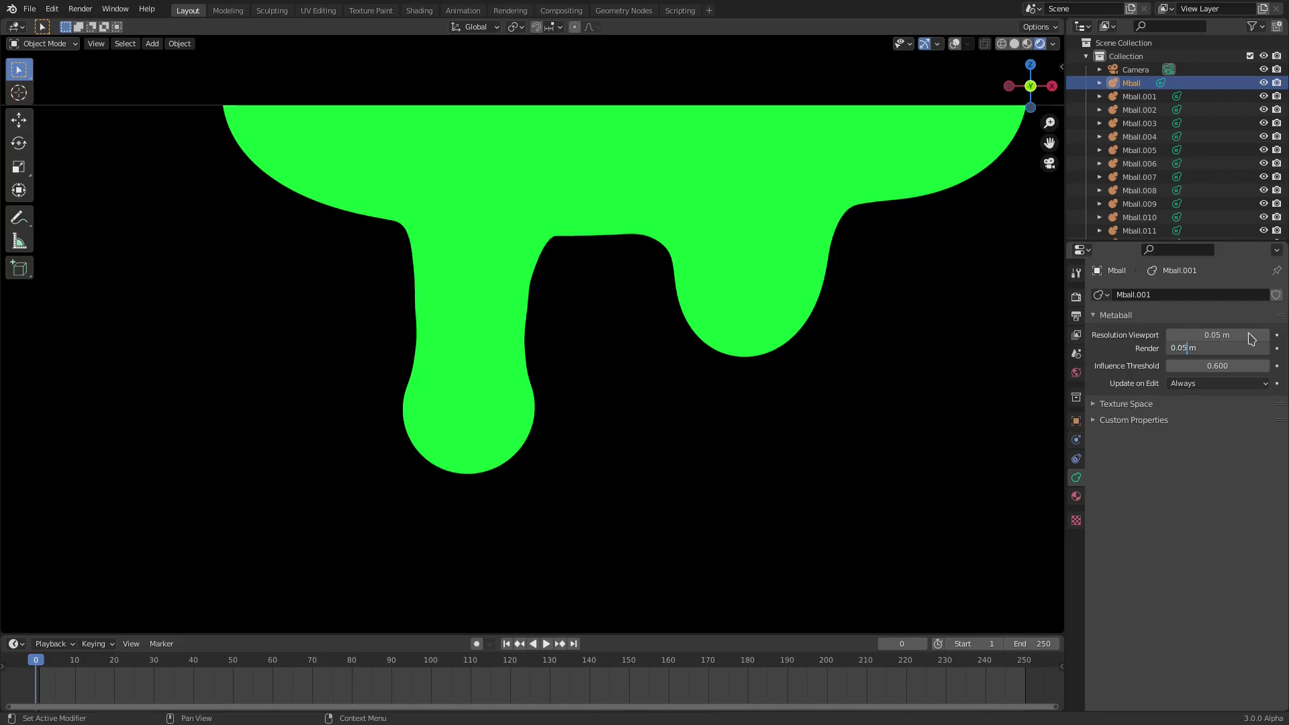
key("Return")
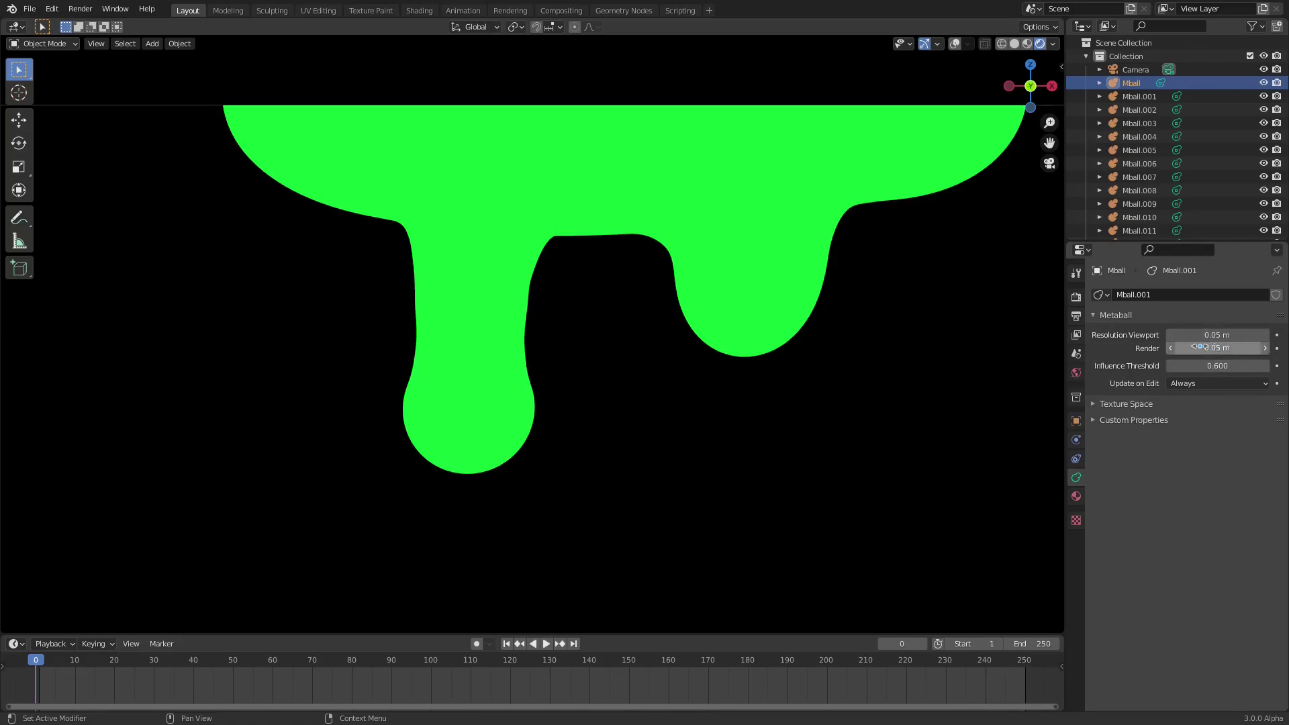
Show the viewport overlays again and nudge Mball.004 slightly upward to shape the edge between the two drips
scroll(673, 380, "down", 8)
scroll(679, 390, "up", 7)
left_click(583, 280)
left_click(954, 43)
left_click(574, 288)
key("g")
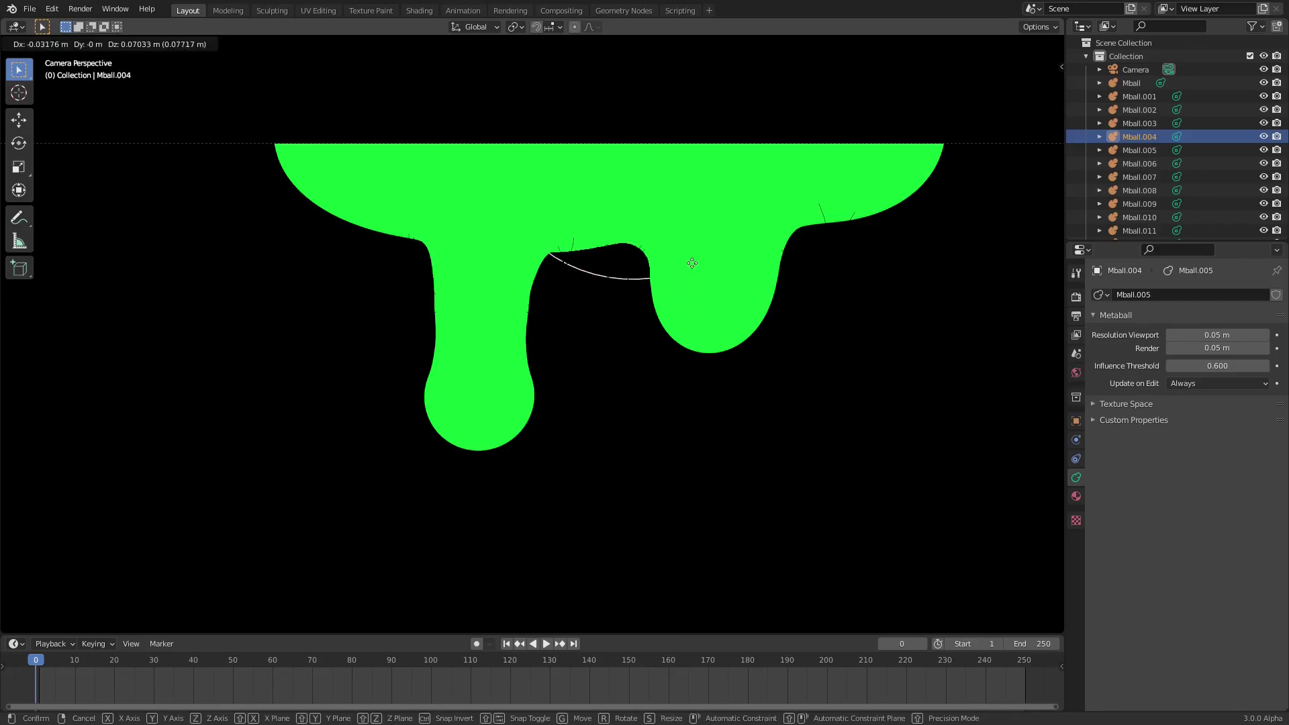
left_click(586, 279)
left_click(566, 271)
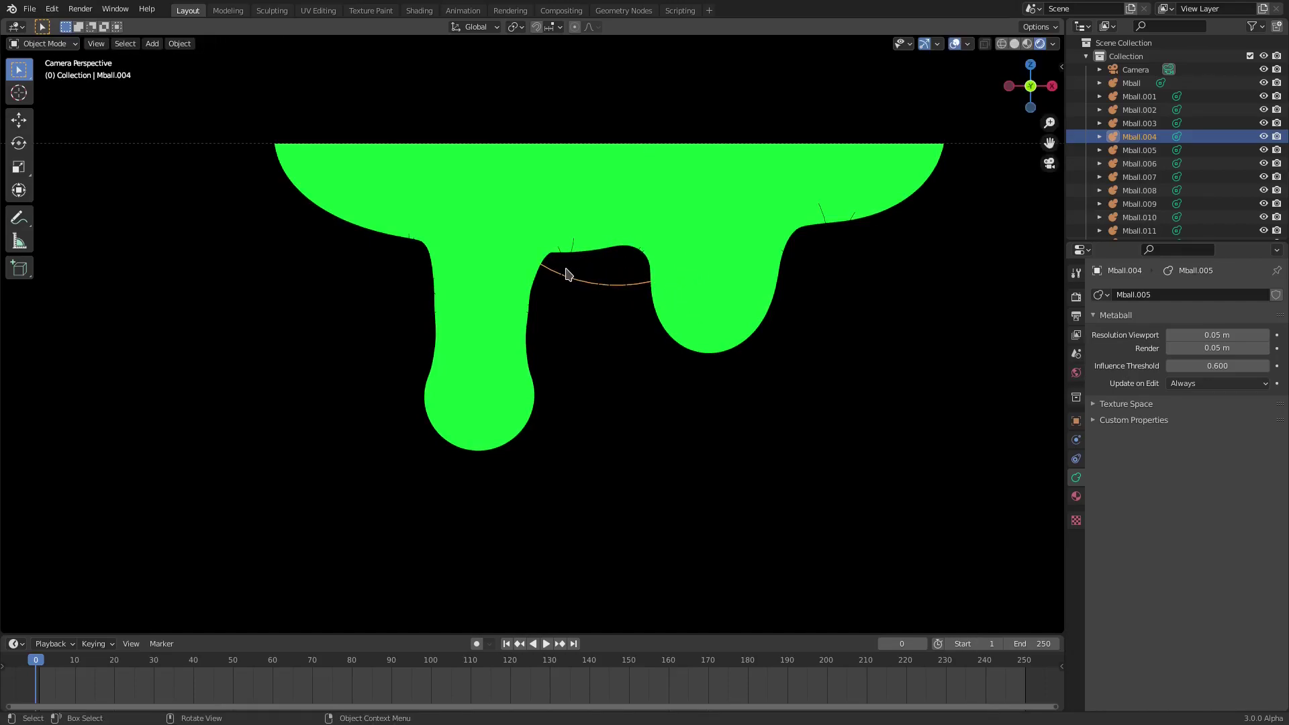
key("g")
right_click(576, 271)
left_click(571, 272)
left_click(583, 263)
left_click(589, 266)
left_click(592, 278)
left_click(595, 289)
key("g")
right_click(609, 272)
left_click(624, 289)
left_click(602, 315)
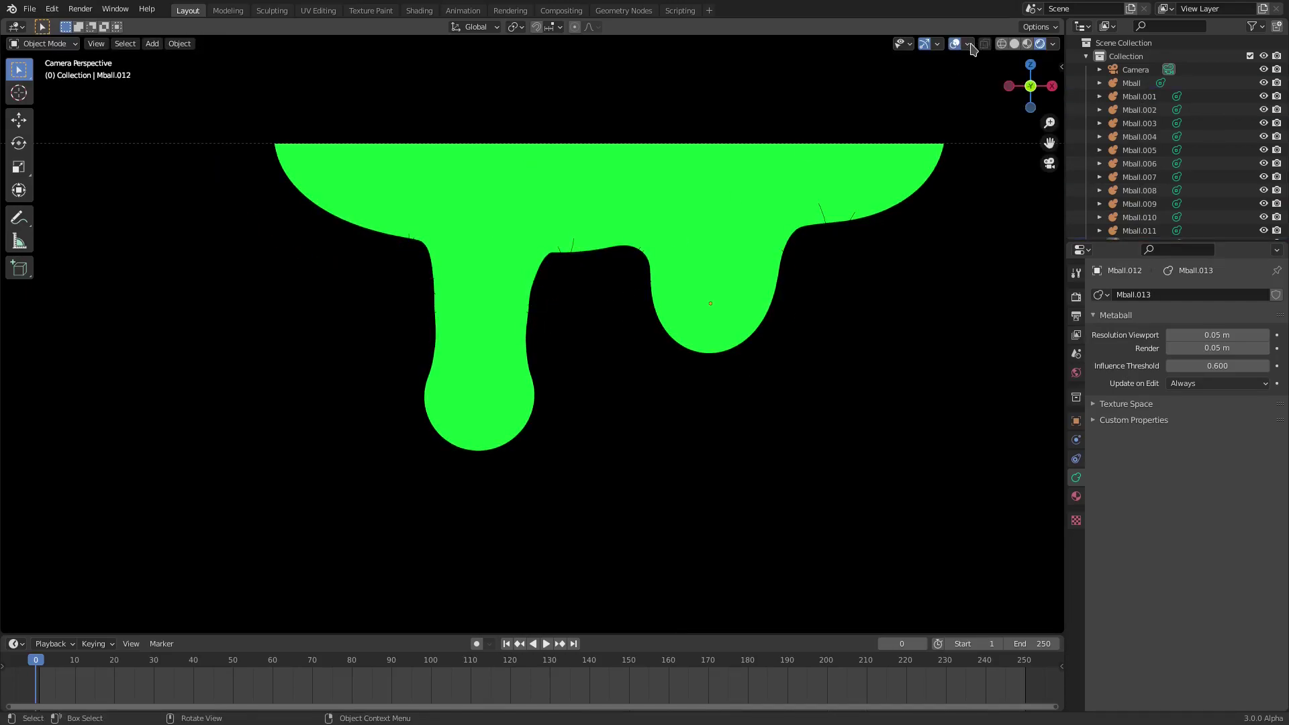
Switch to solid shading and nudge Mball.003 and Mball.004 to refine the slime's edge between the two drips
left_click(1014, 43)
scroll(537, 262, "up", 2)
left_click(602, 301)
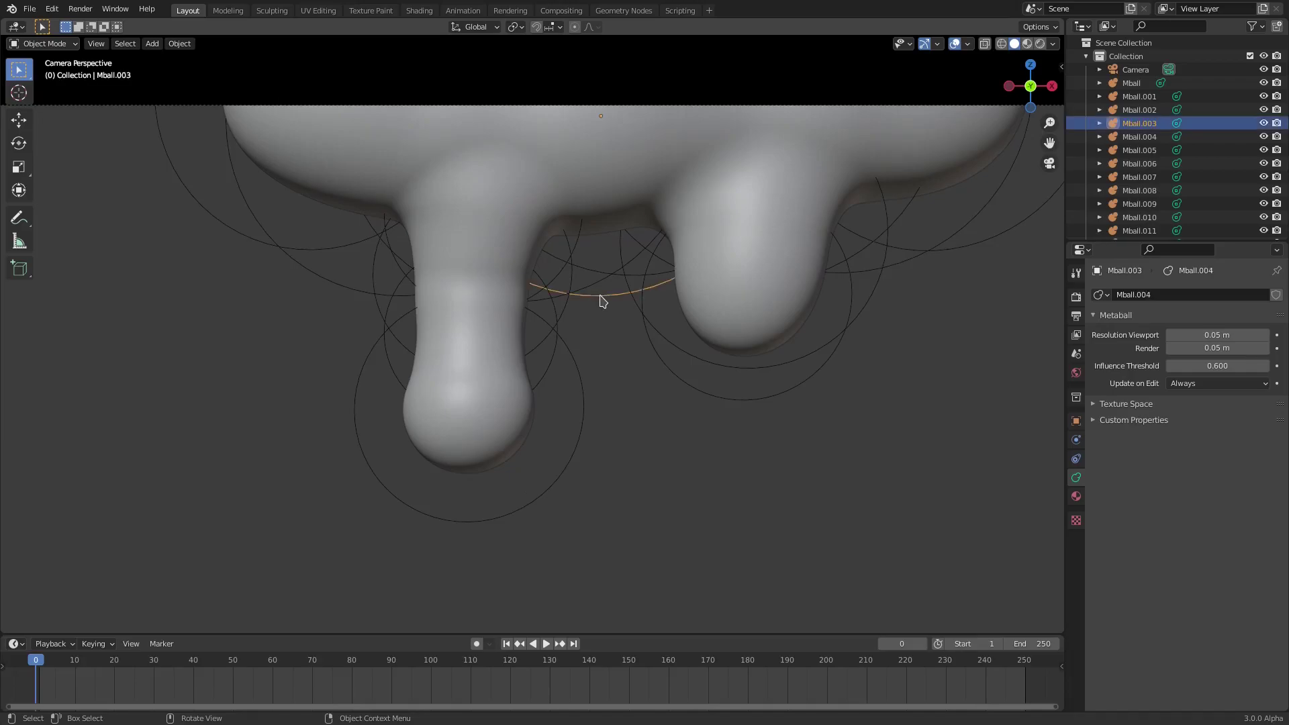
key("g")
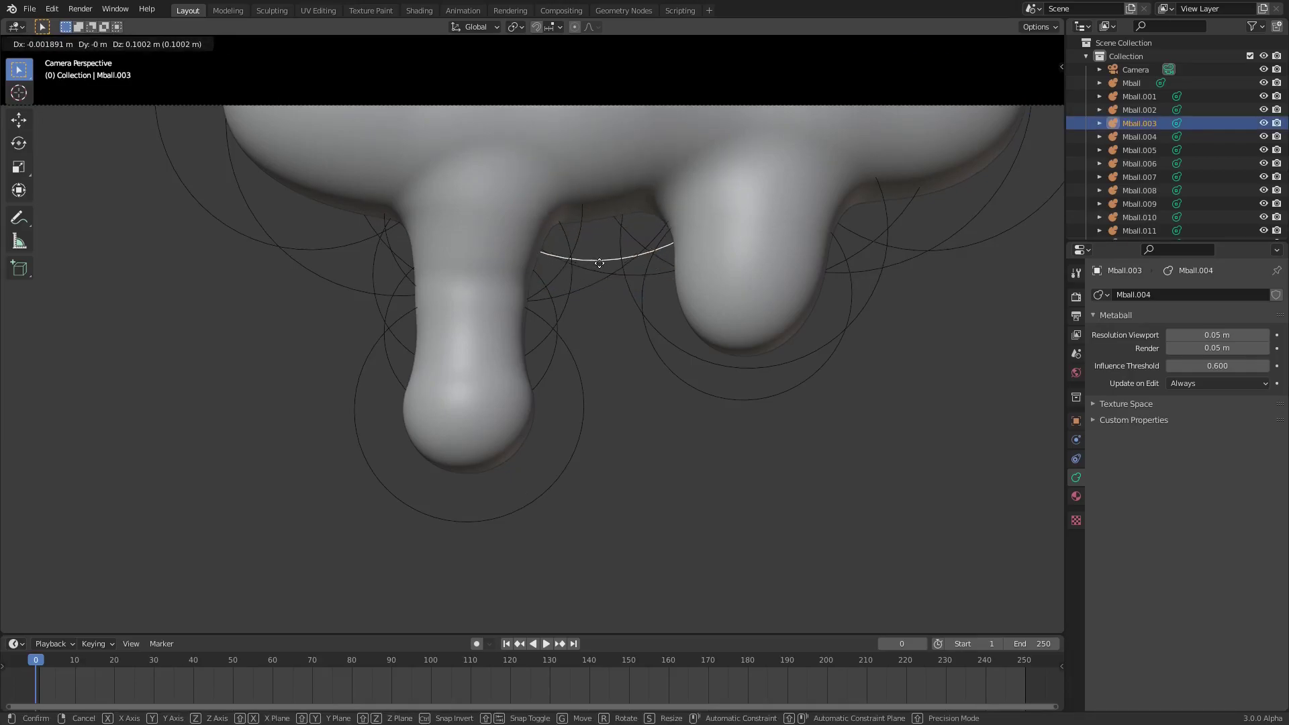
key("Escape")
key("g")
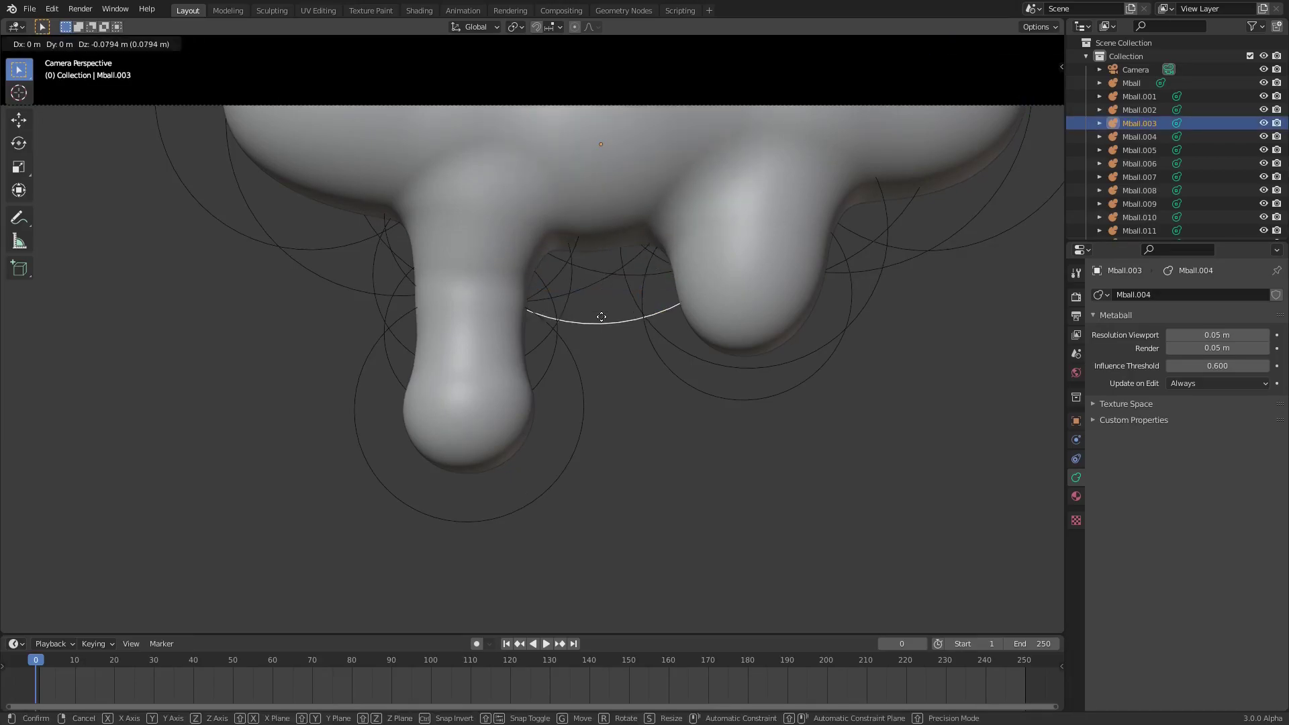
left_click(601, 287)
left_click(600, 273)
key("g")
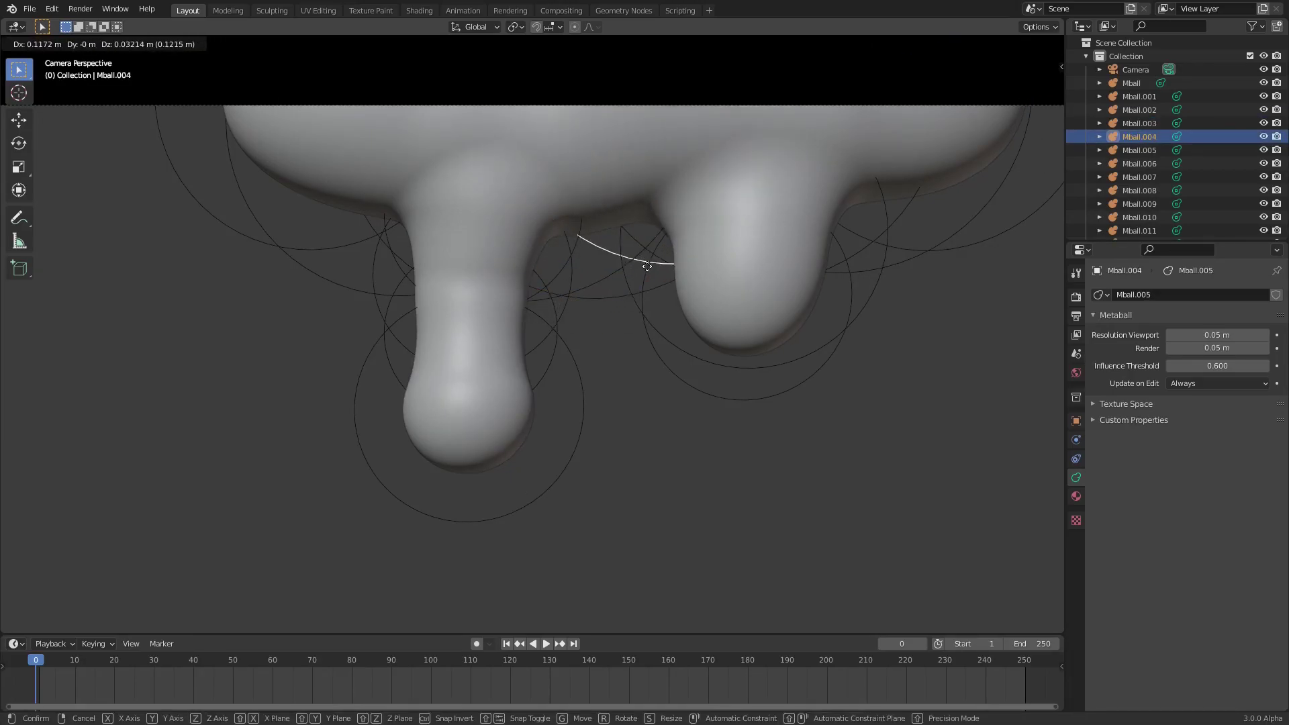
left_click(633, 246)
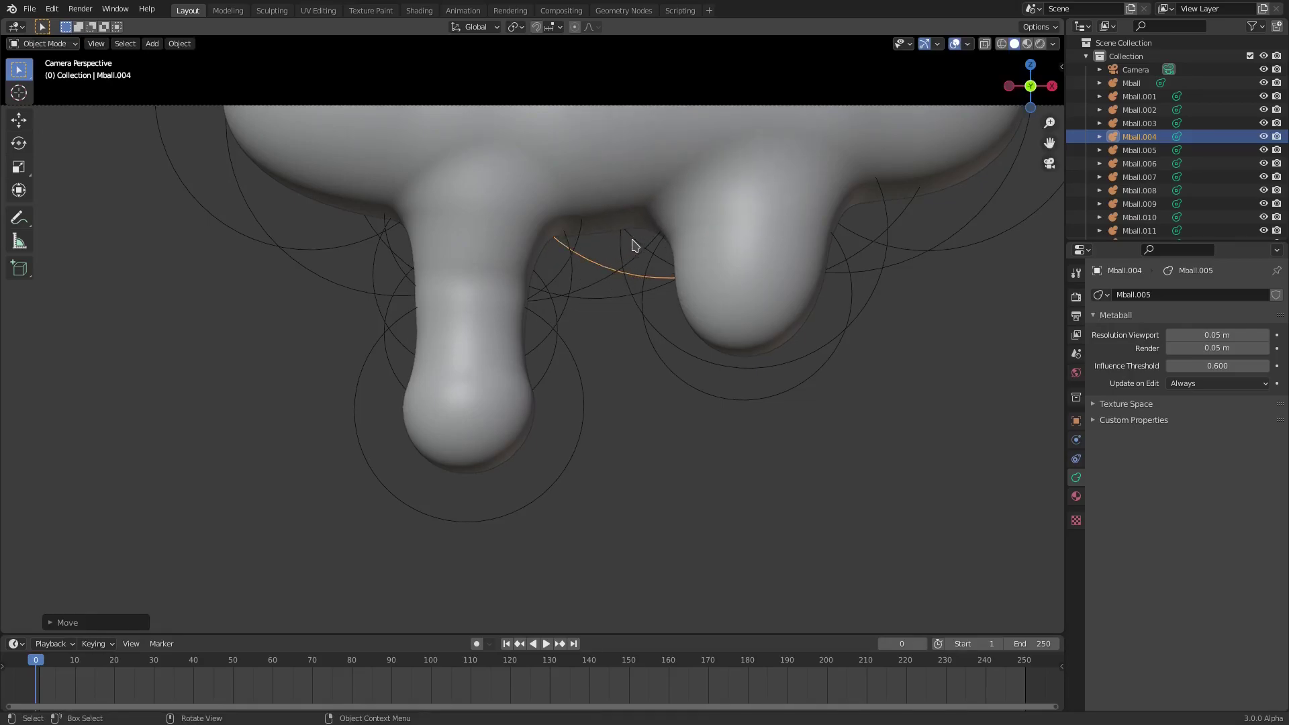
Nudge Mball.009 at the upper part of the long drip to refine its neck
left_click(562, 281)
key("g")
left_click(566, 279)
left_click(569, 280)
key("g")
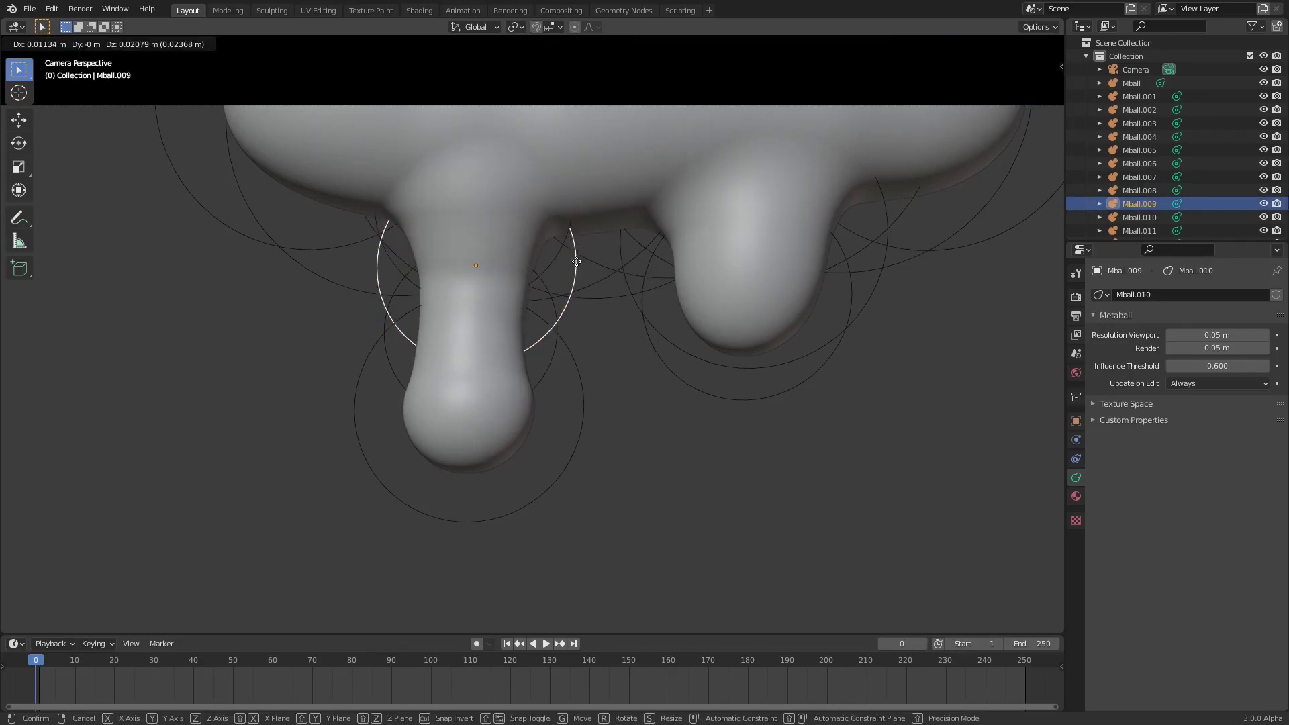
left_click(581, 284)
Examine the slime's outline within the camera frame in rendered shading
scroll(675, 392, "down", 6)
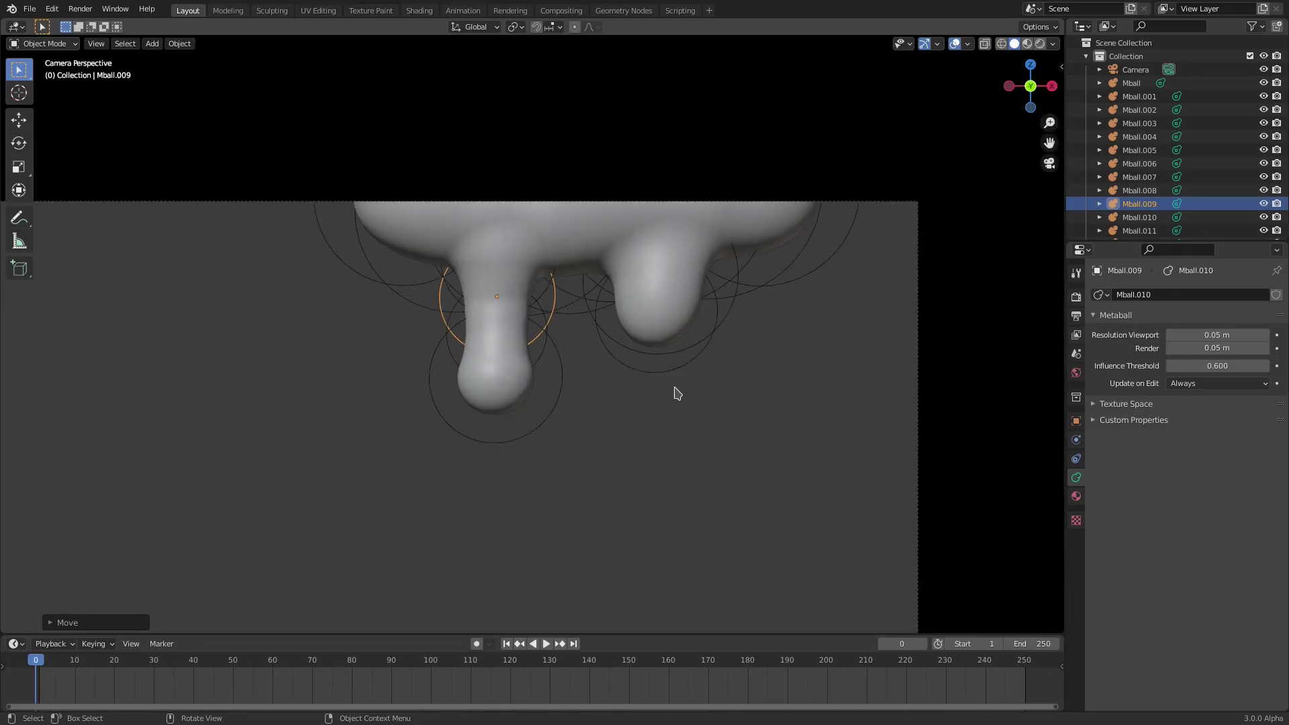
scroll(704, 339, "up", 3)
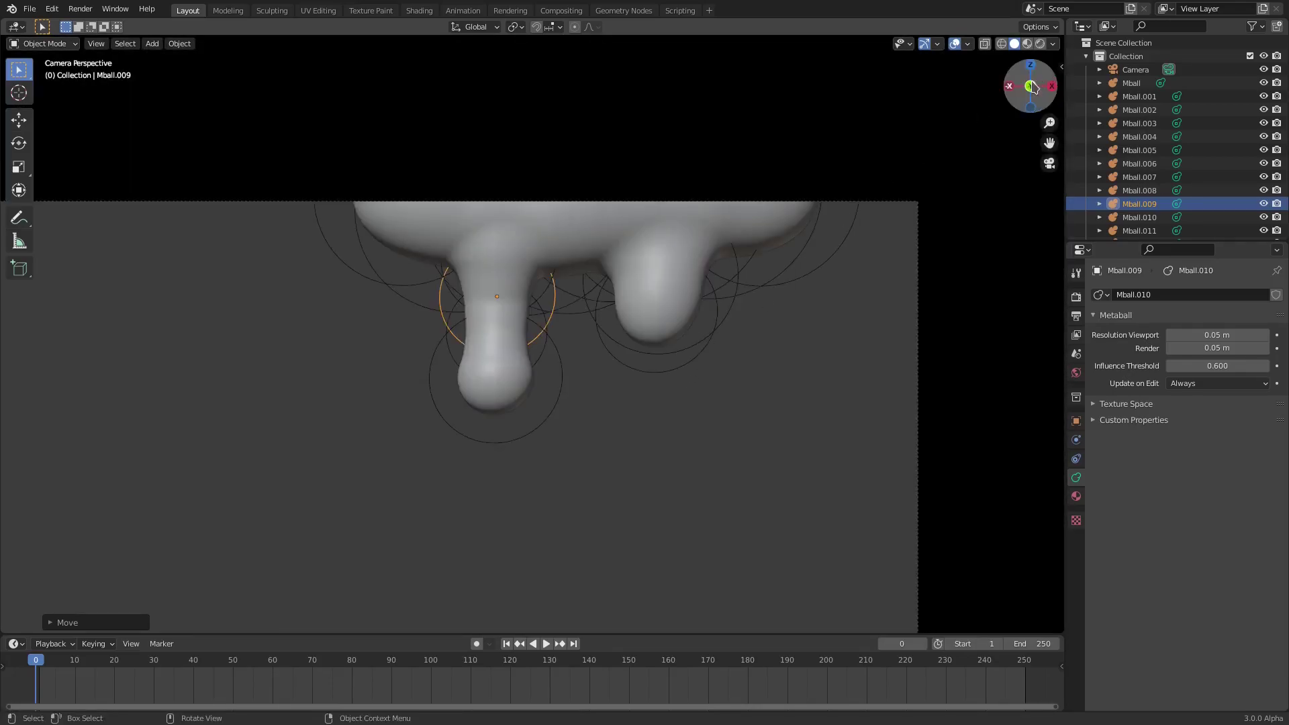
left_click(1039, 43)
scroll(779, 289, "down", 2)
left_click(717, 341)
scroll(719, 342, "down", 1)
scroll(743, 311, "up", 1)
middle_click_drag(743, 311, 897, 236, "shift")
scroll(885, 324, "down", 2)
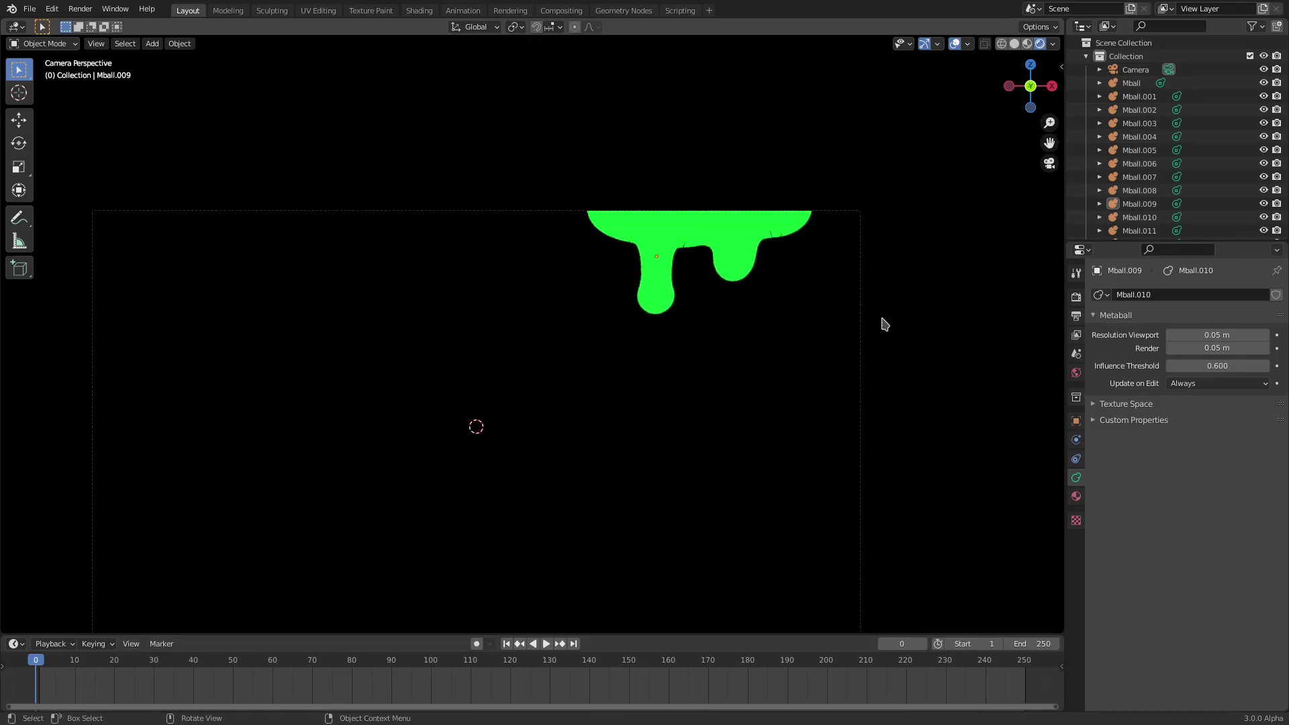
middle_click_drag(884, 324, 812, 230, "shift")
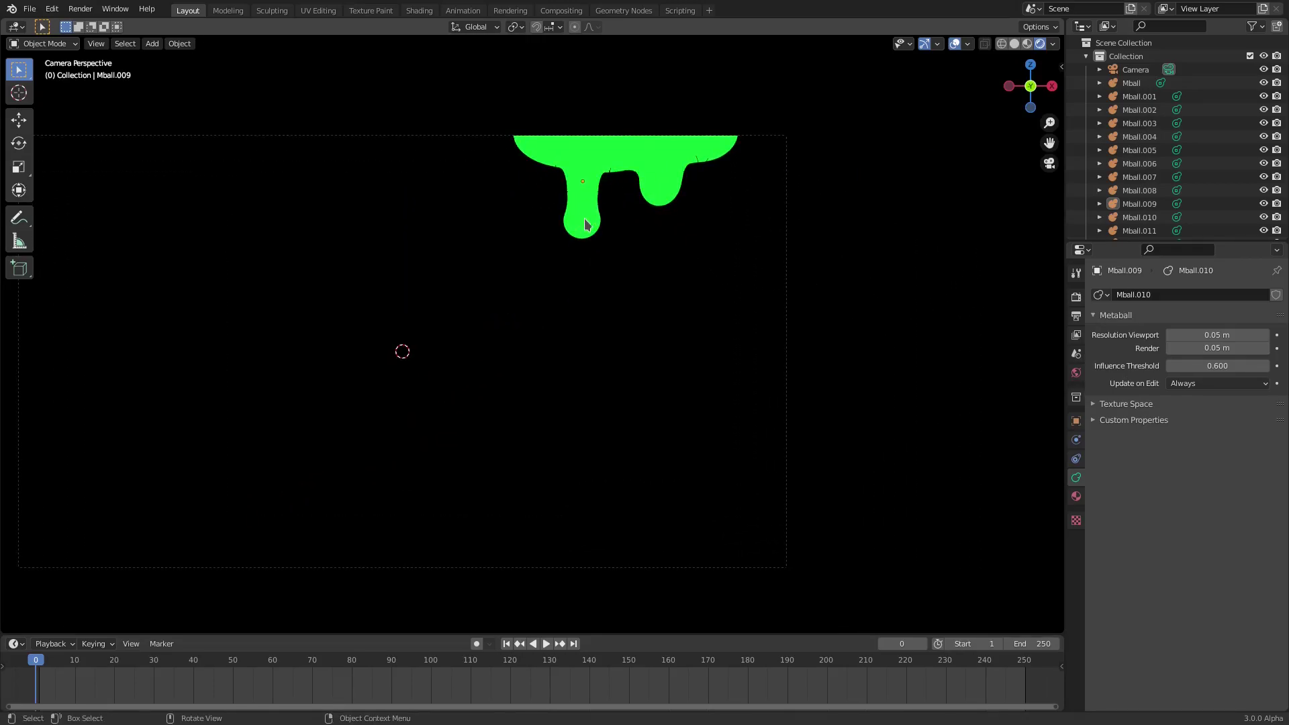
Switch to material preview shading, duplicate the metaball at the long drip's tip, and place the copy just above the camera frame
left_click(1014, 44)
left_click(1027, 43)
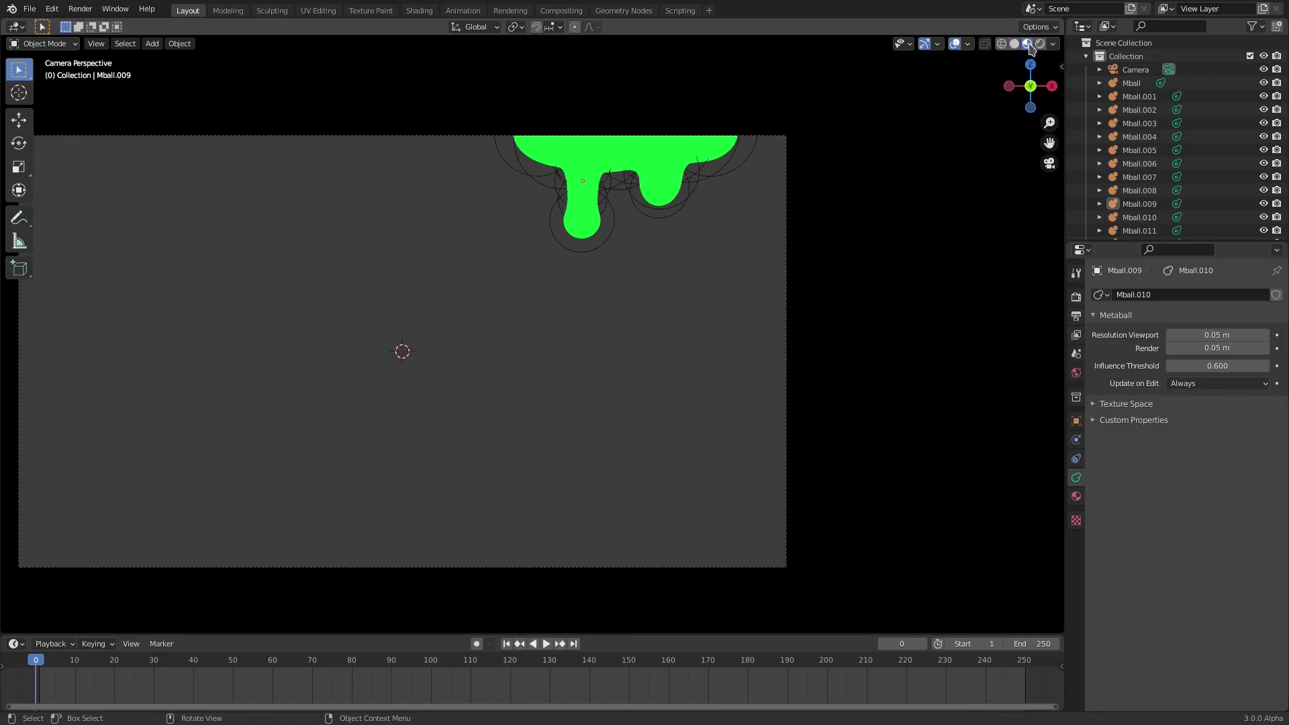
left_click(595, 254)
scroll(682, 370, "up", 3)
middle_click_drag(676, 236, 576, 427, "shift")
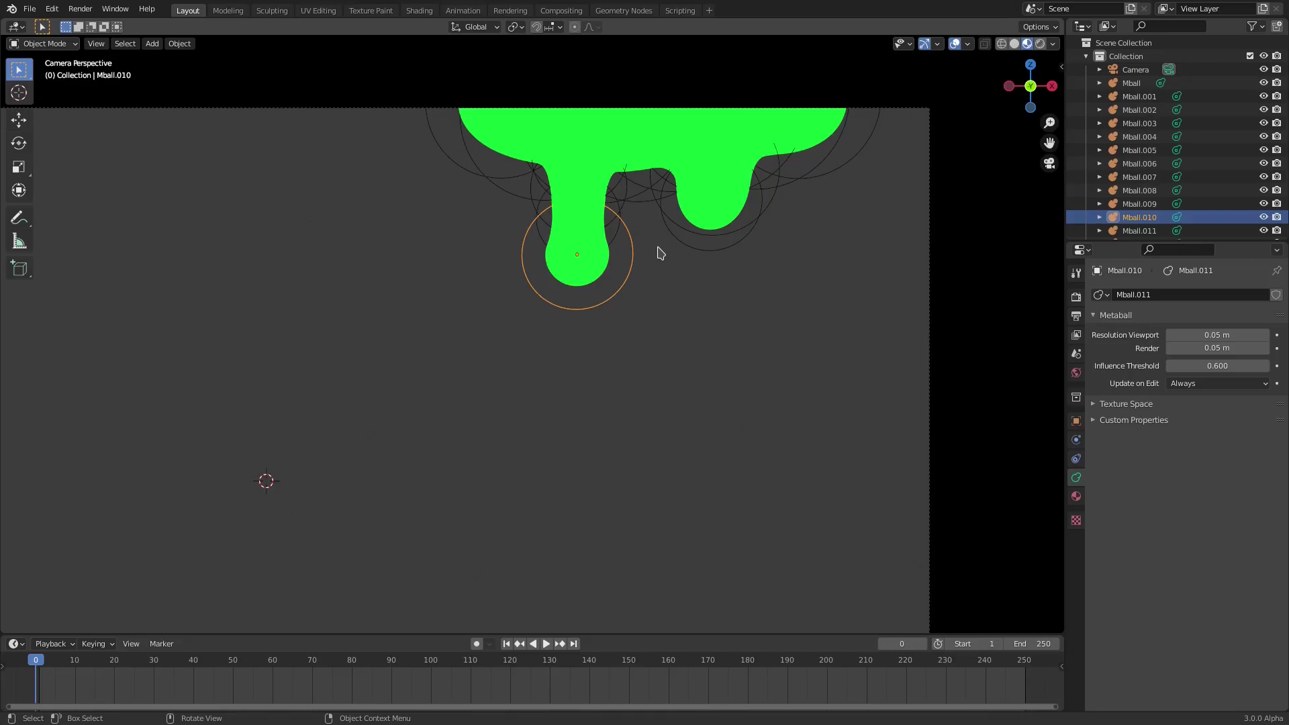
key("shift+d")
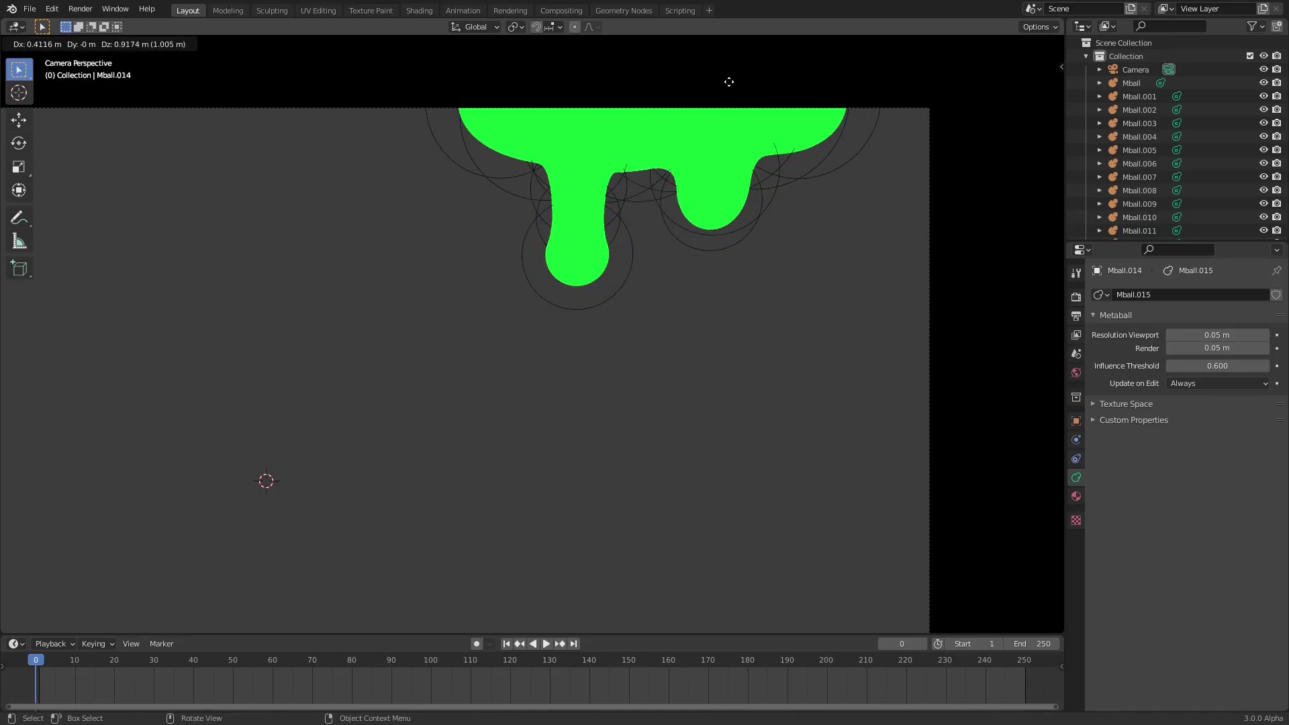
left_click(728, 83)
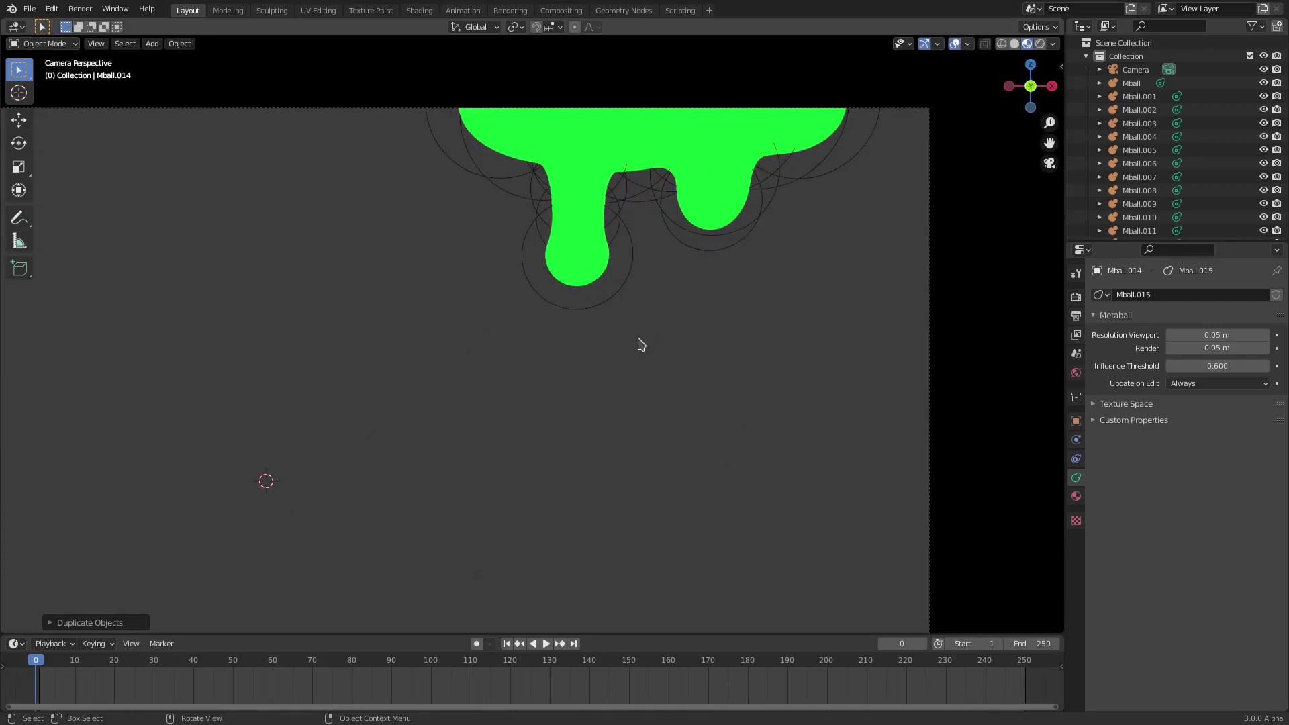
Enlarge the timeline and set the animation's start frame to 0
left_click_drag(651, 633, 754, 583)
left_click(948, 595)
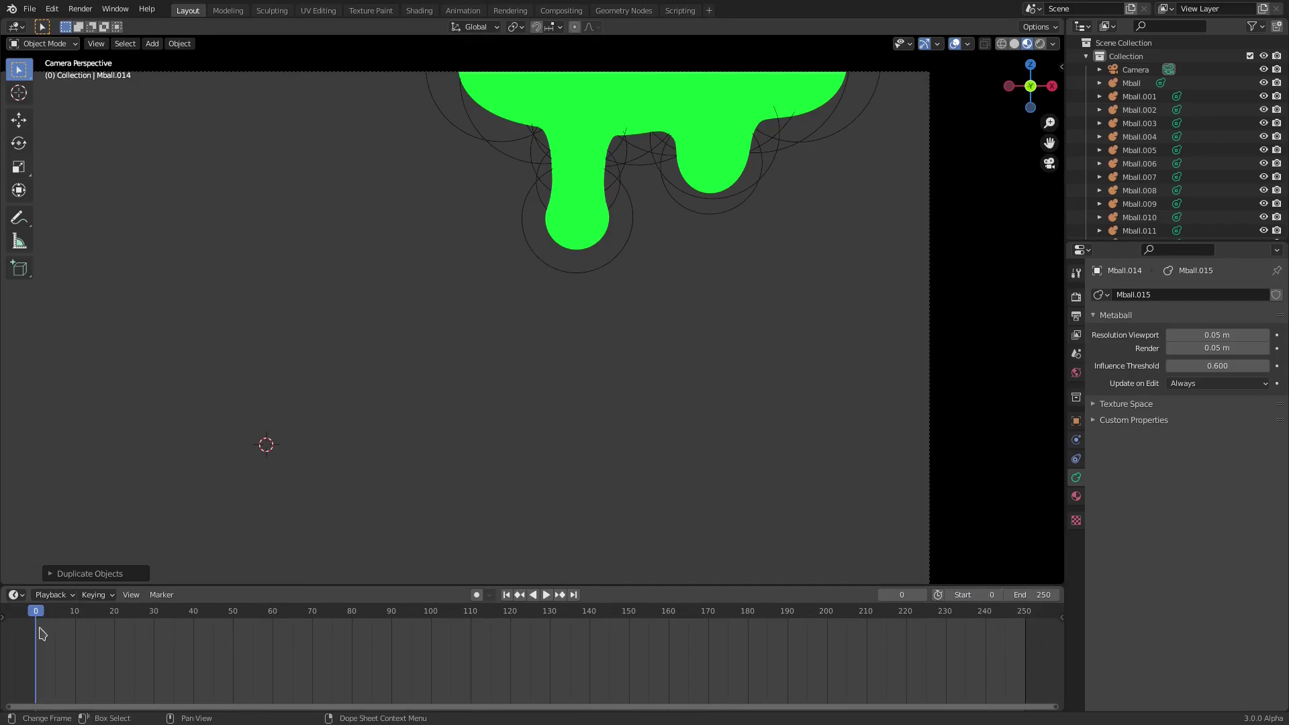
Insert a keyframe at frame 0 for the duplicated metaball above the camera frame
key("i")
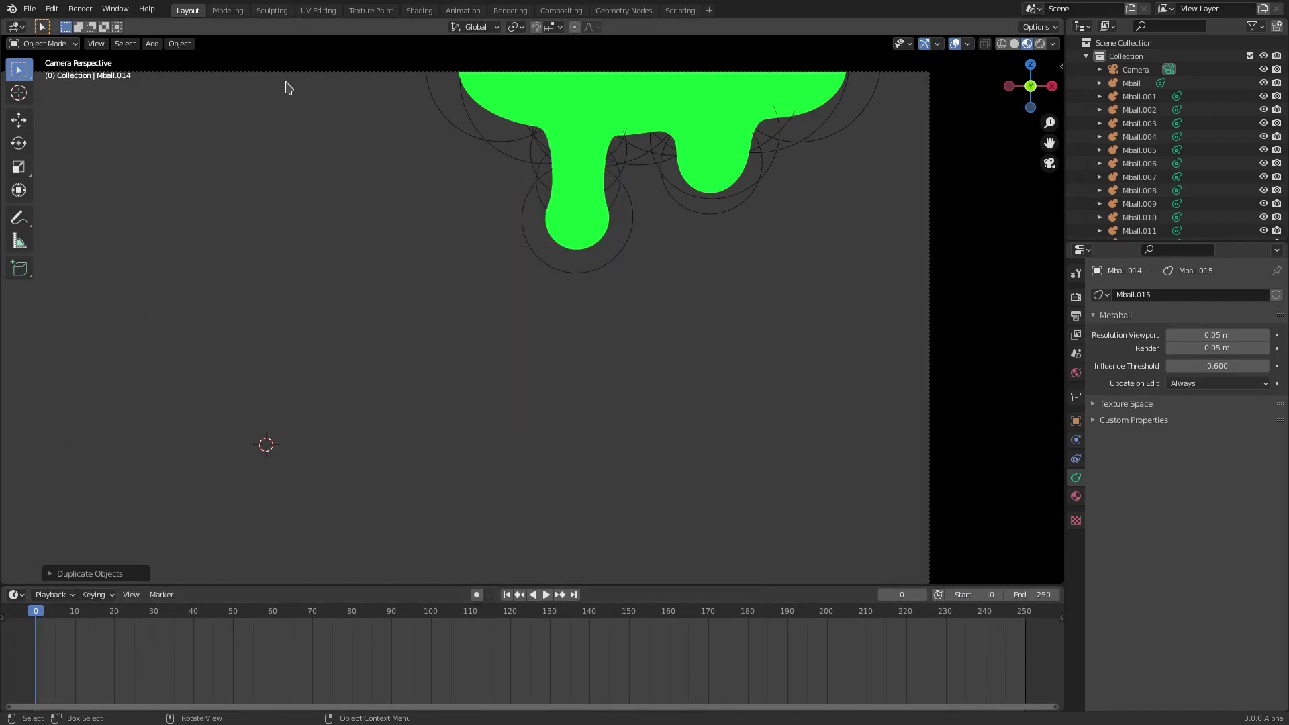
scroll(690, 417, "down", 4)
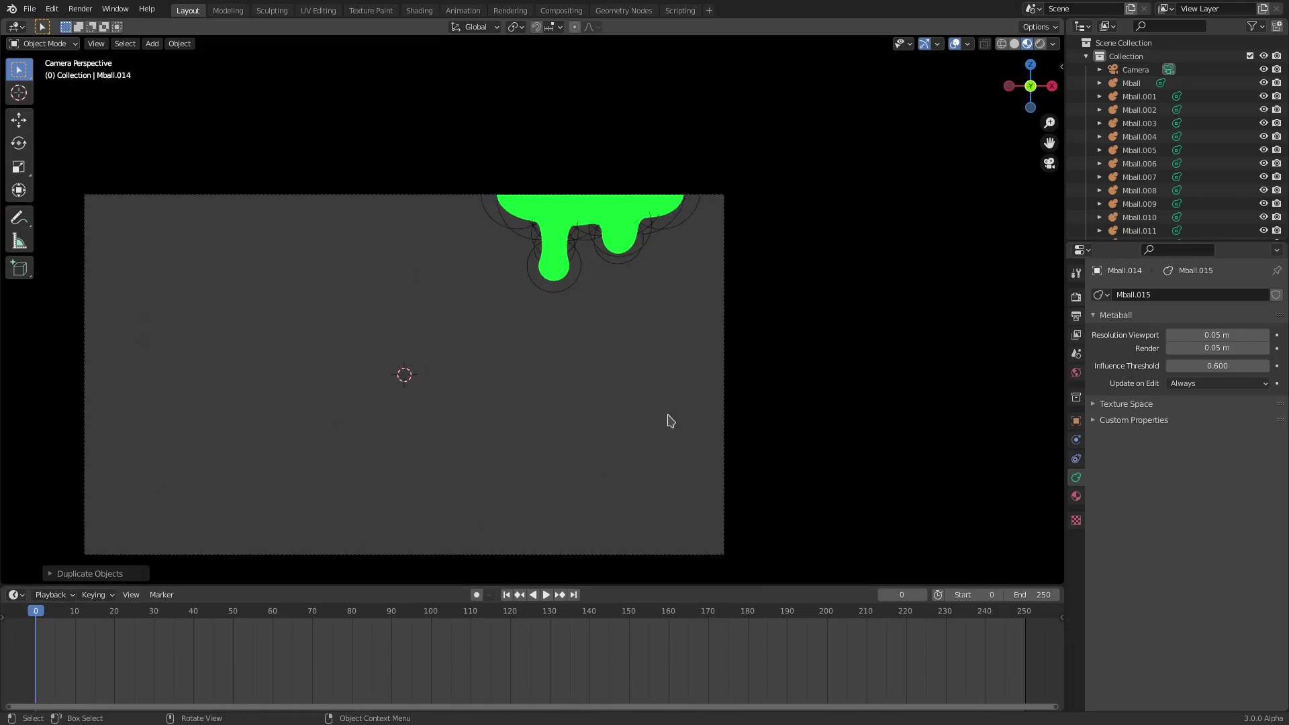
scroll(535, 268, "up", 2)
key("i")
left_click(537, 269)
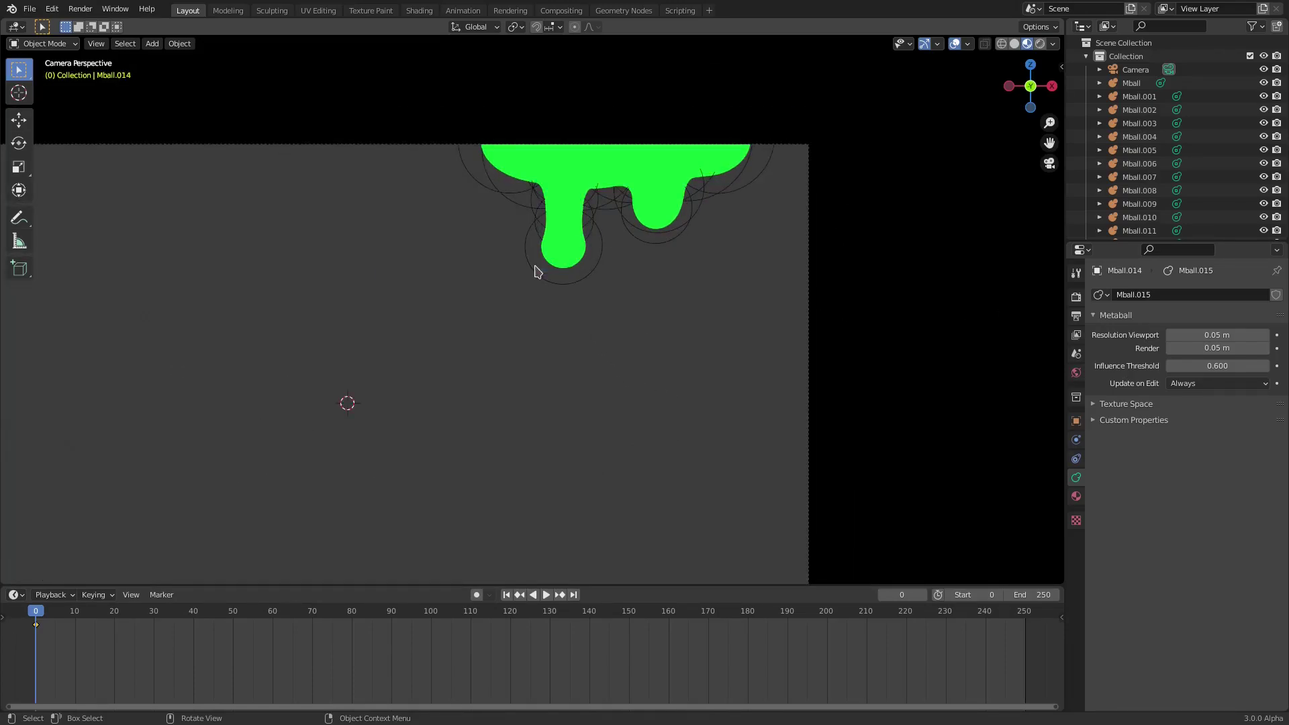
At frame 30, move the duplicated metaball about 4.7 m straight down past the camera frame's lower edge and insert a Location keyframe
left_click(154, 614)
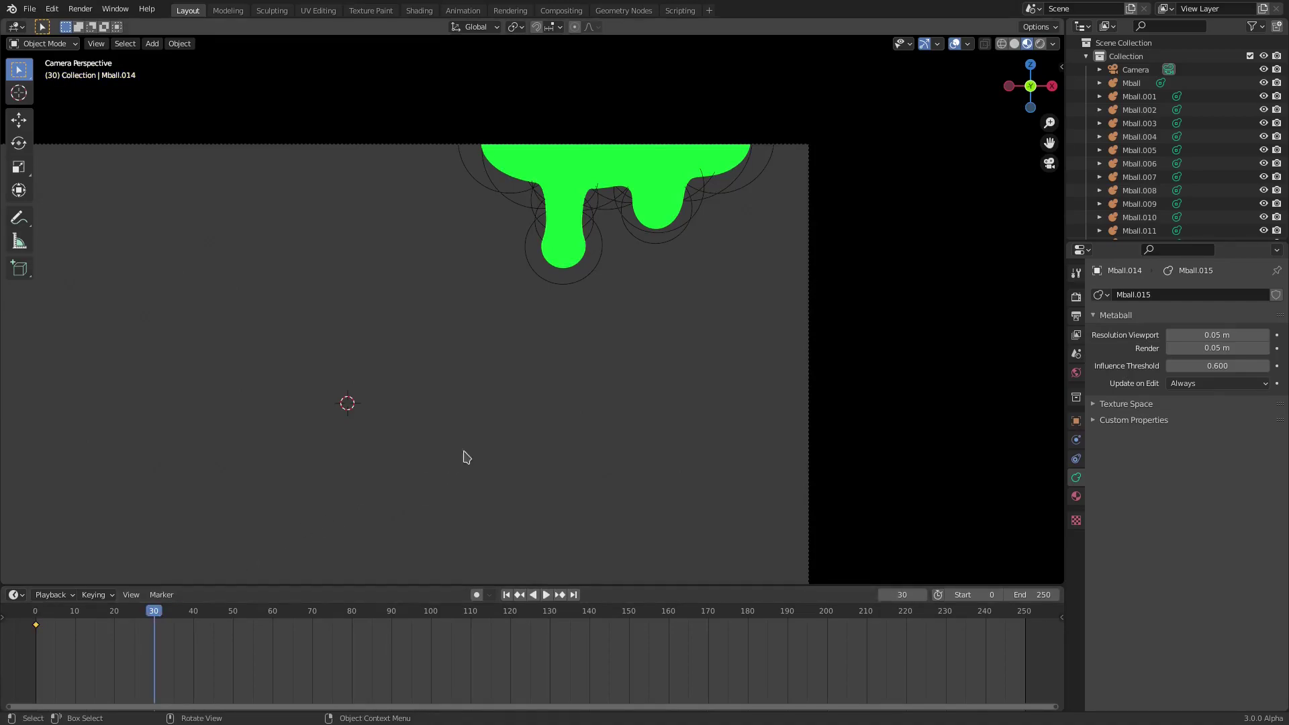
scroll(656, 328, "down", 2)
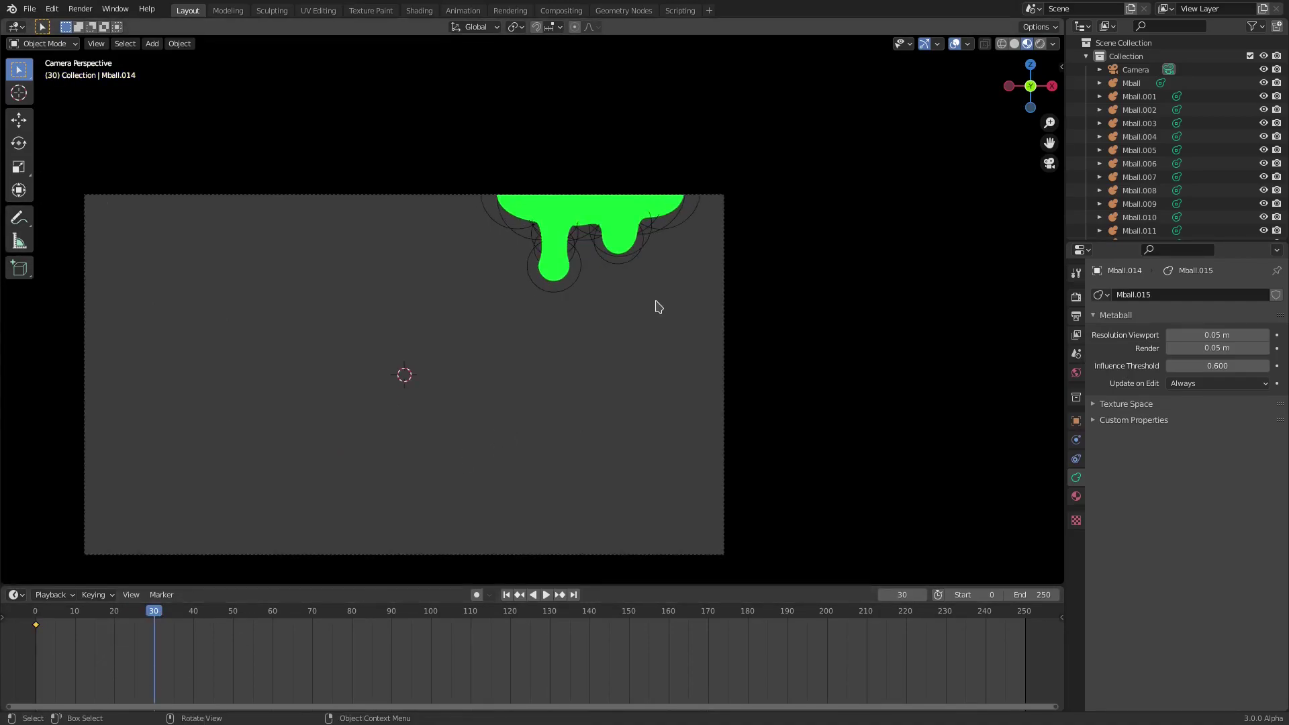
key("shift+d")
key("z")
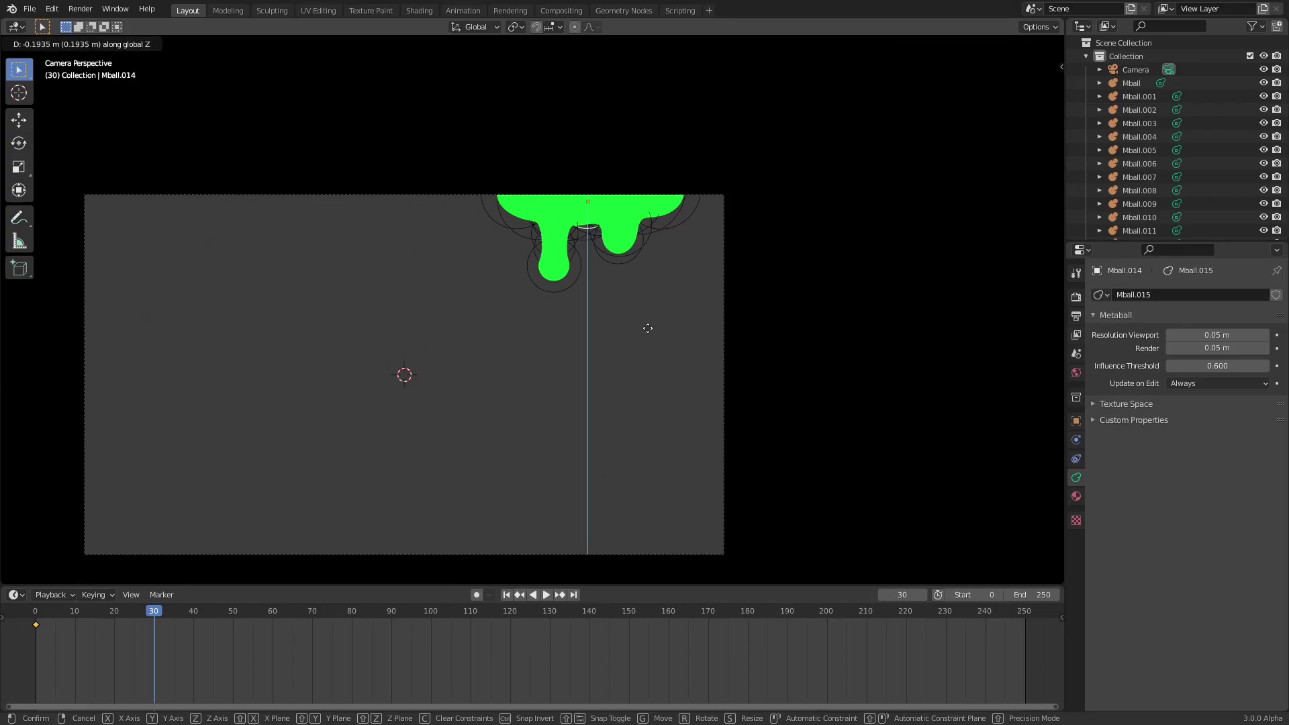
left_click(649, 160)
key("i")
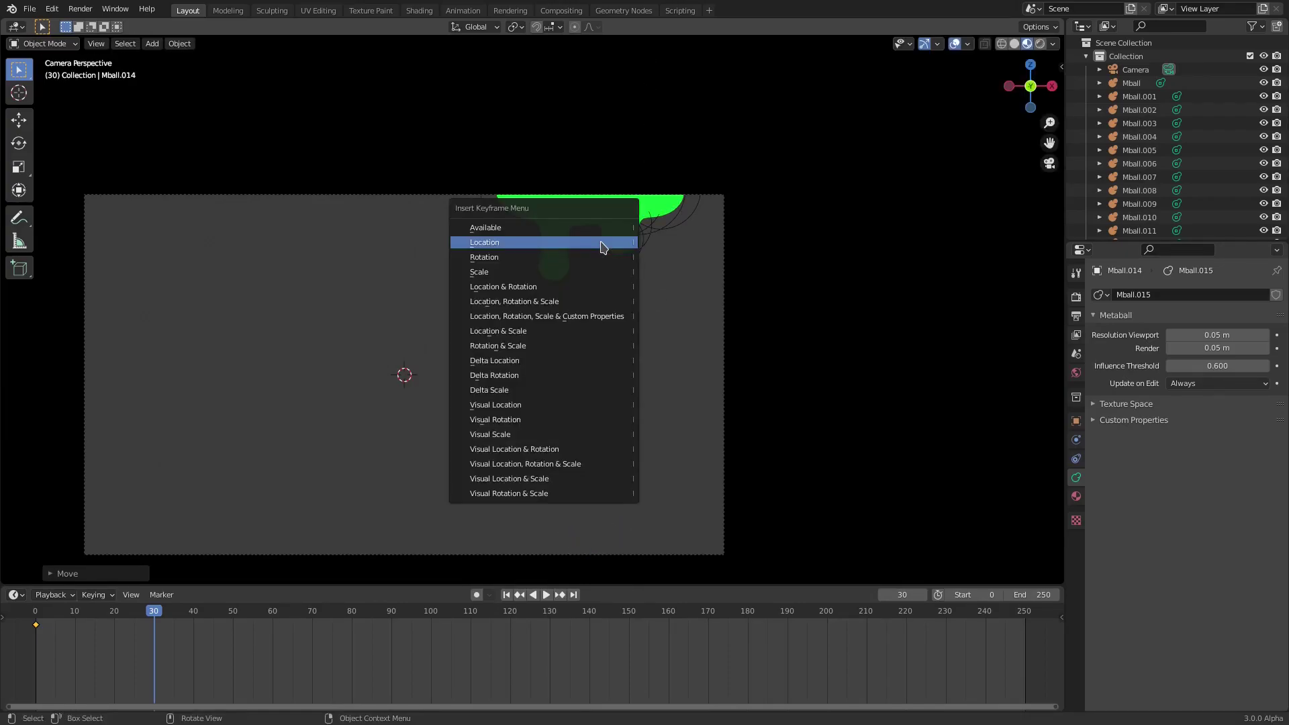
left_click(602, 247)
Play the drop animation from frame 0 and stop it after the drop has fallen
left_click(506, 595)
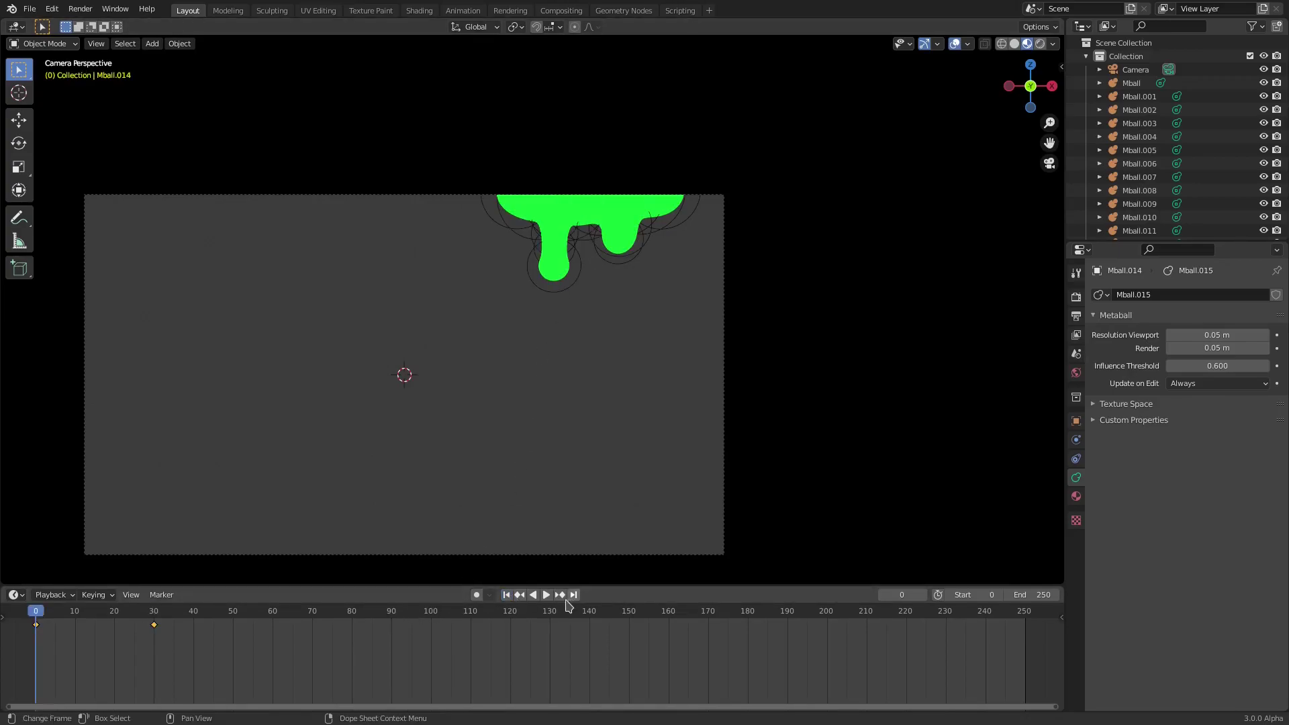
left_click(546, 595)
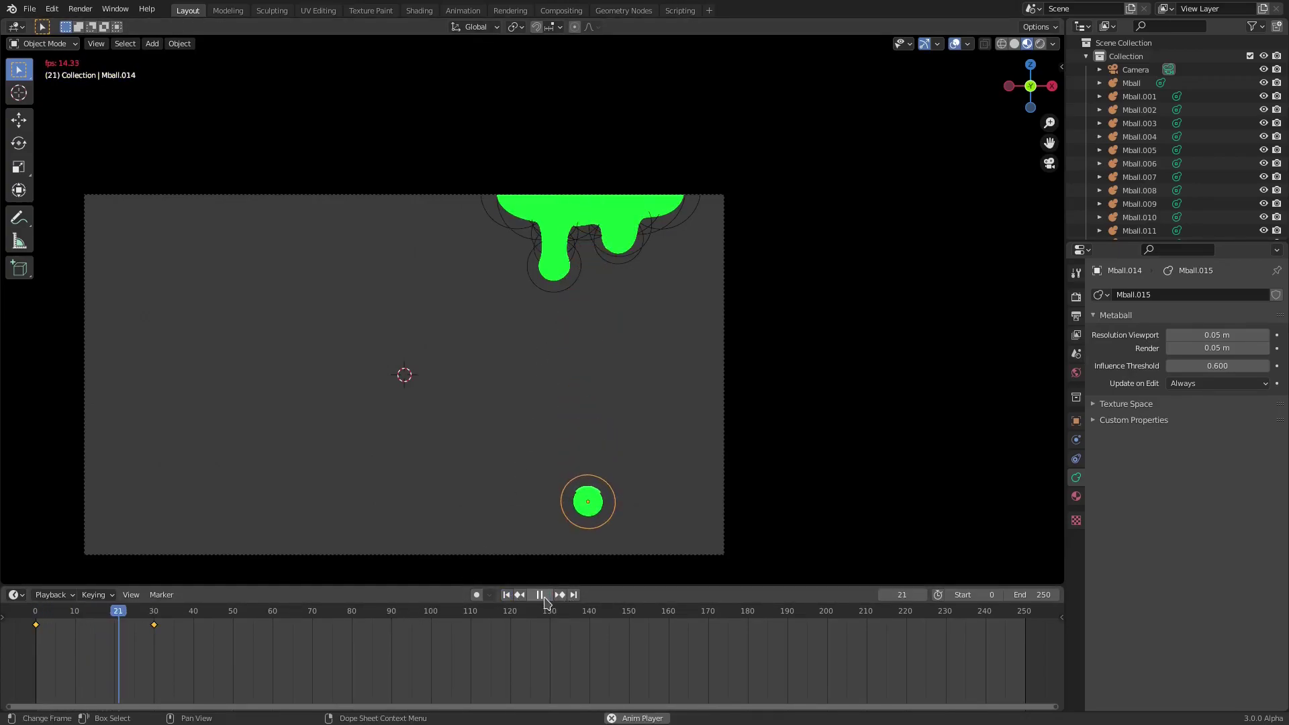
key("space")
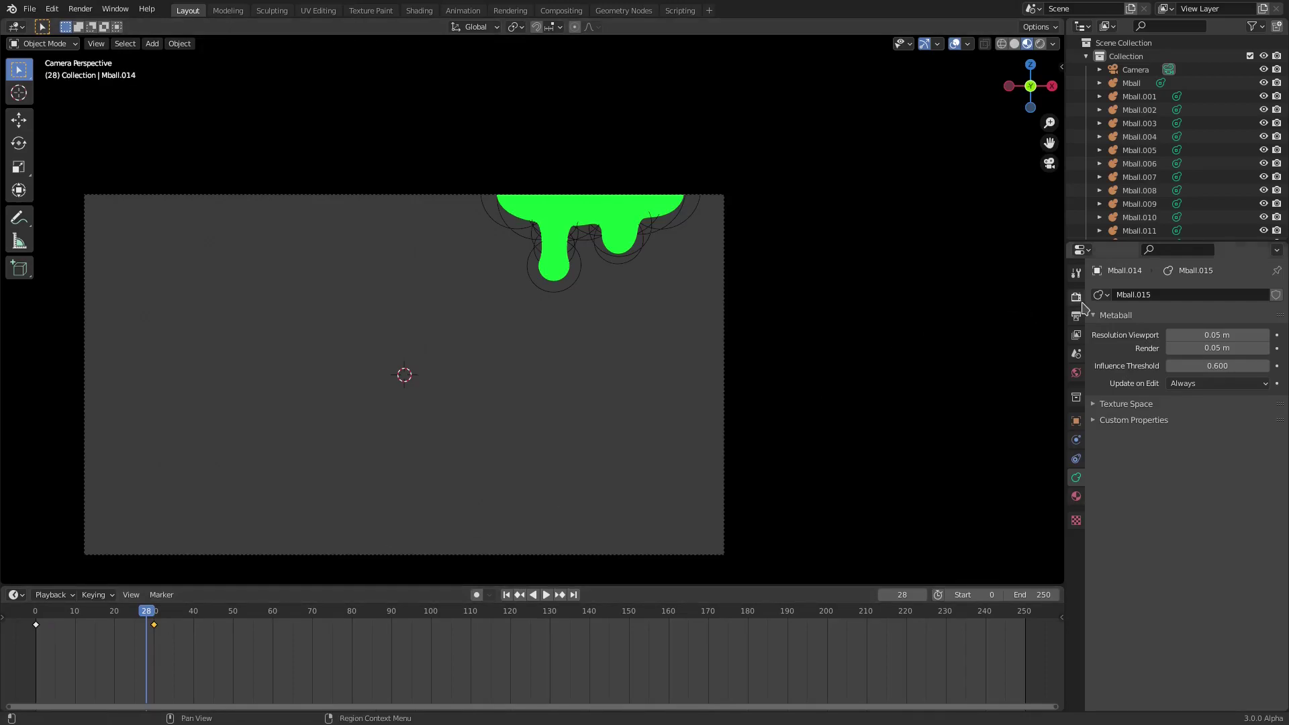
Set the output frame rate to 60 fps and play the drop animation from the start
left_click(1078, 299)
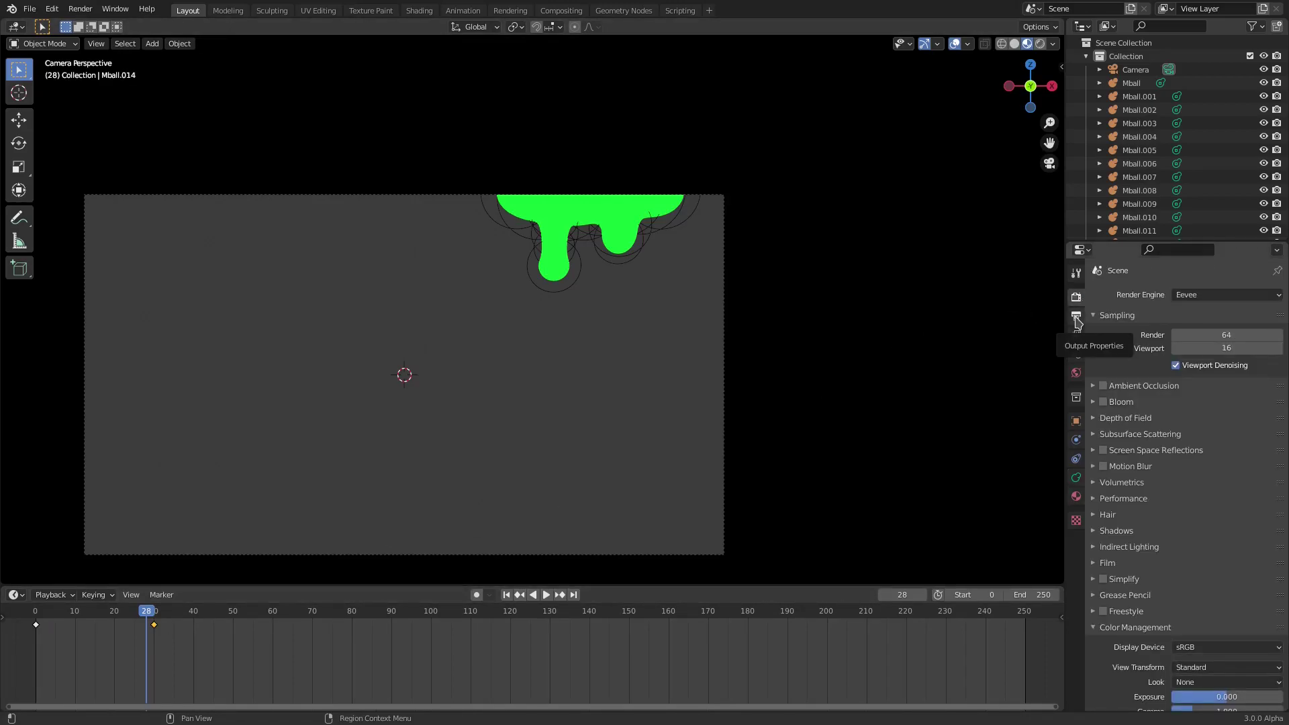
left_click(1077, 317)
left_click(1208, 459)
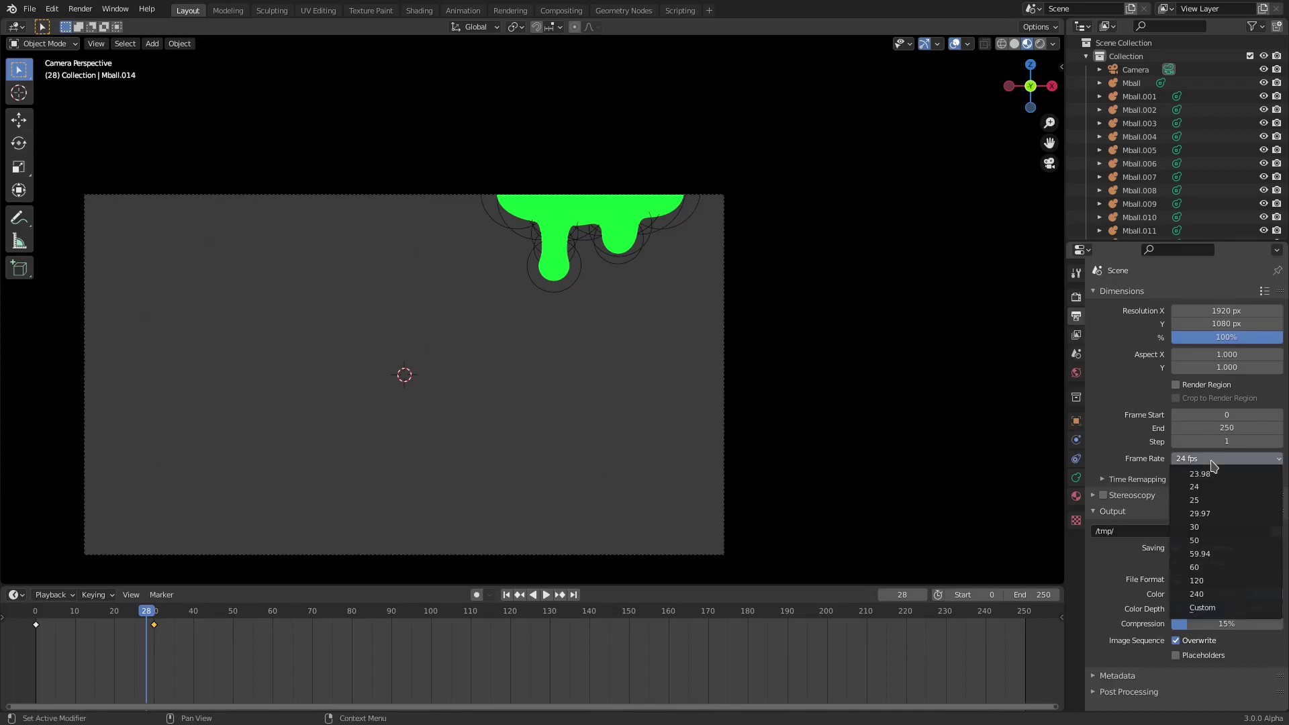
left_click(1194, 567)
left_click(506, 594)
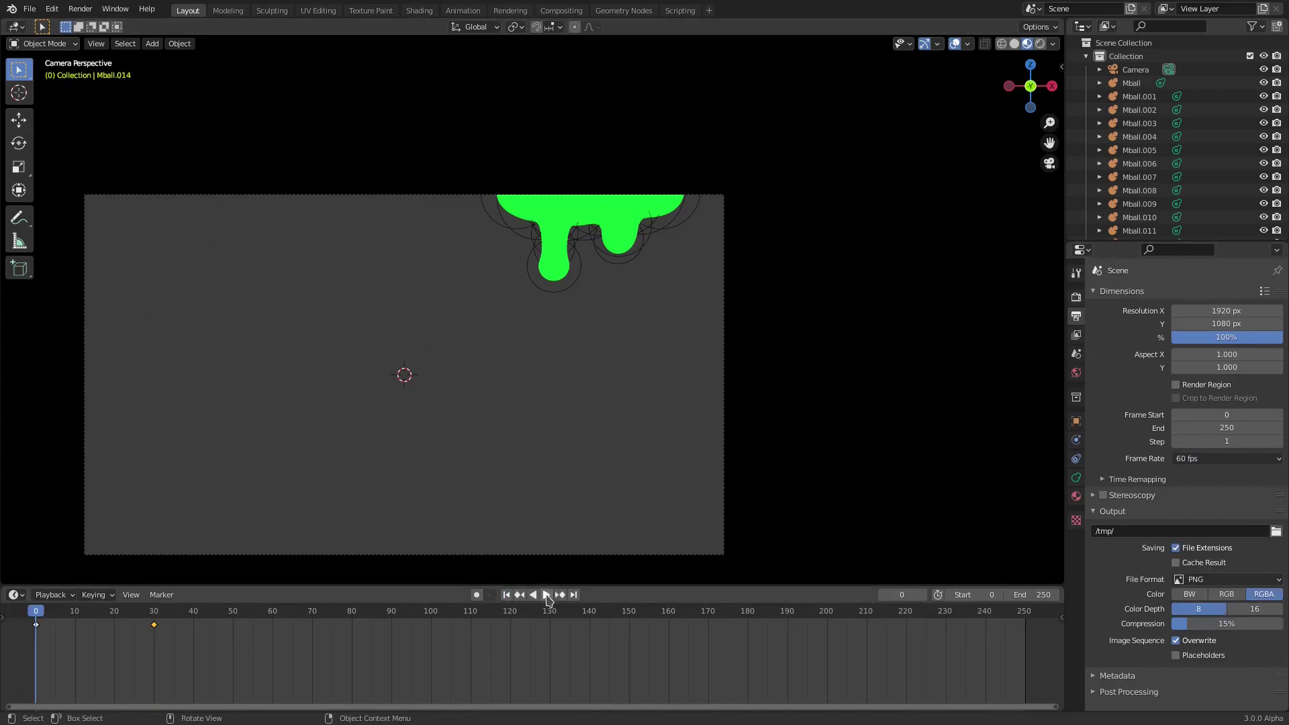
left_click(547, 595)
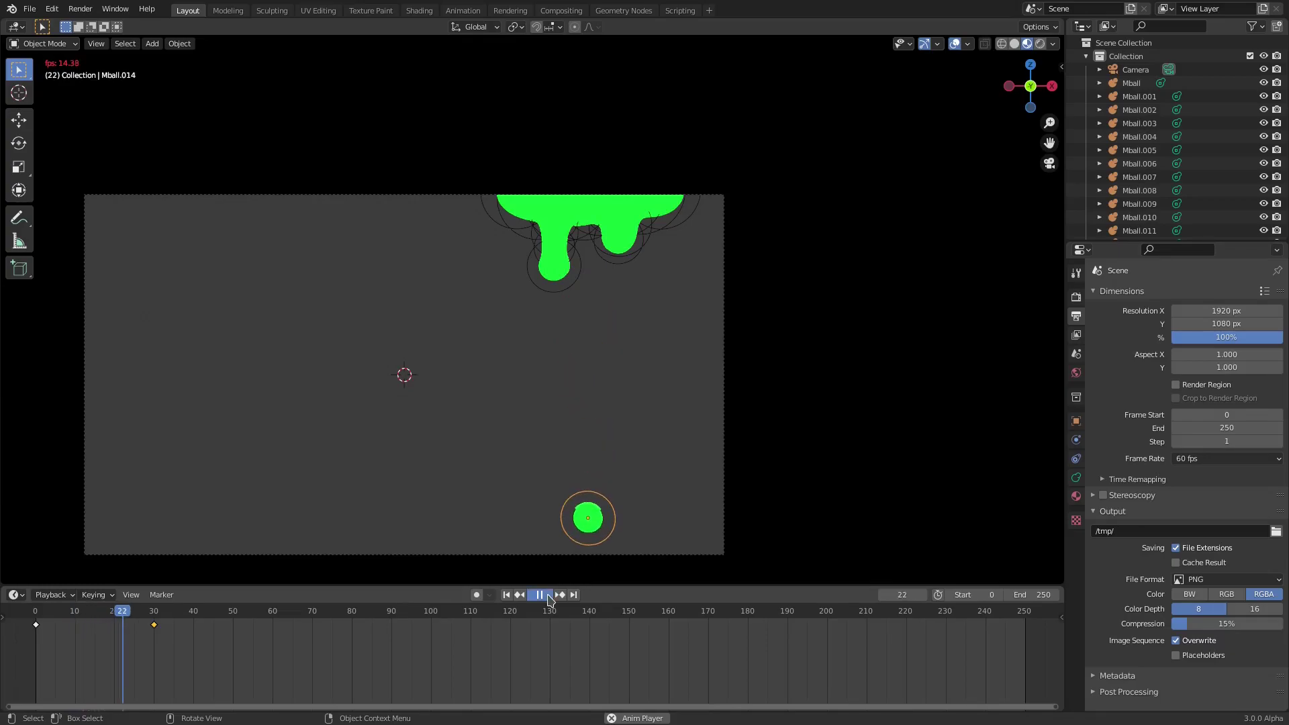
left_click(548, 596)
Set the slime metaball's viewport resolution to 0.59 m and check the playback speed from frame 0
left_click(565, 252)
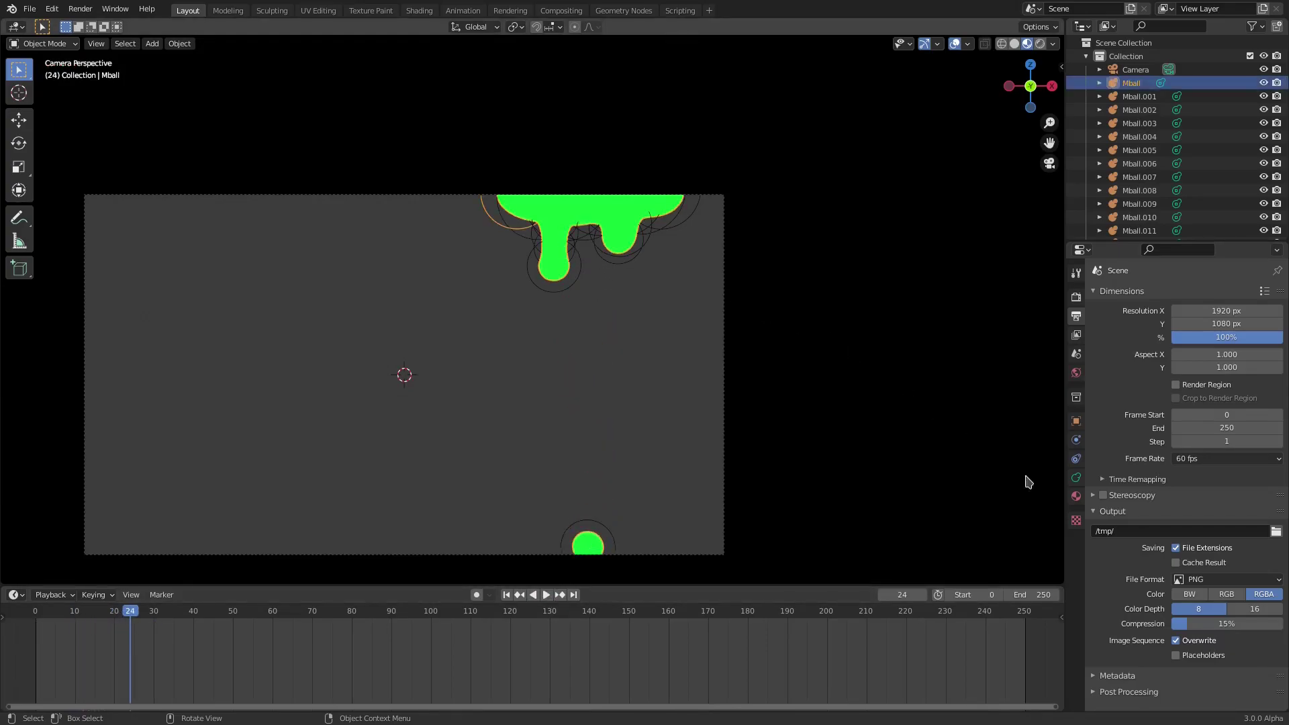
left_click(1076, 477)
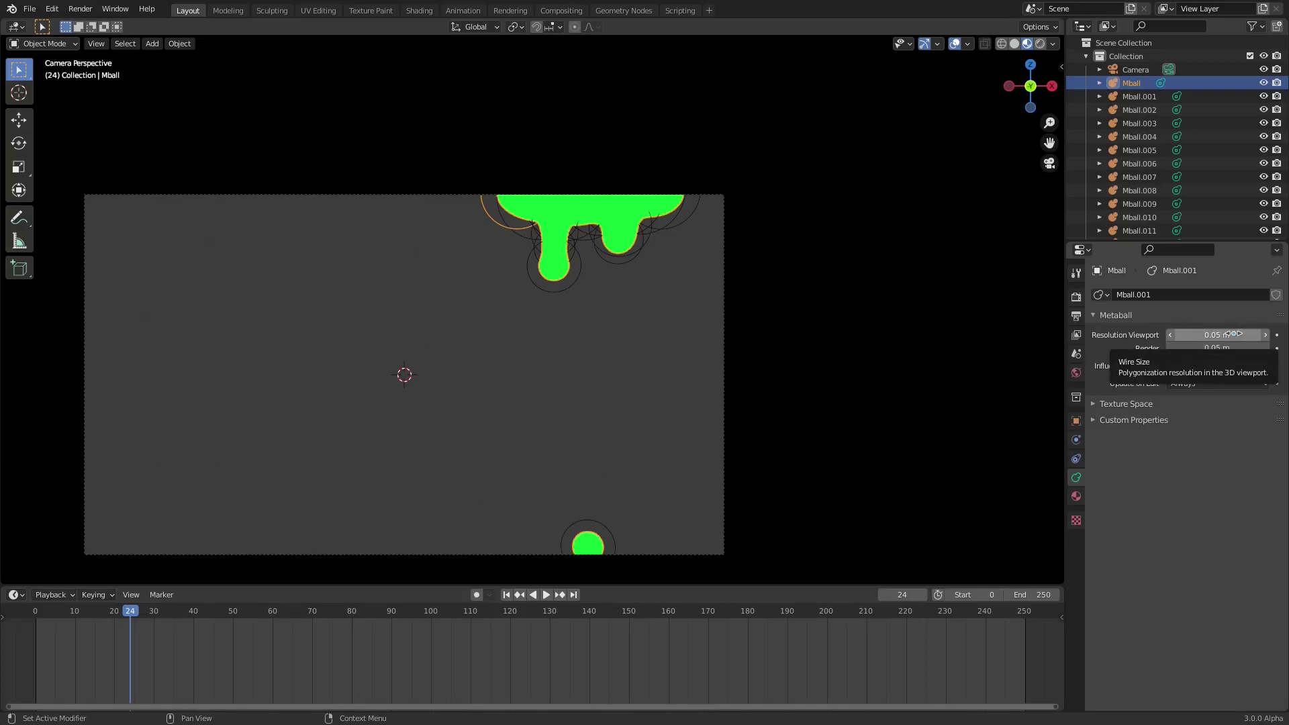
left_click_drag(1231, 334, 1282, 333)
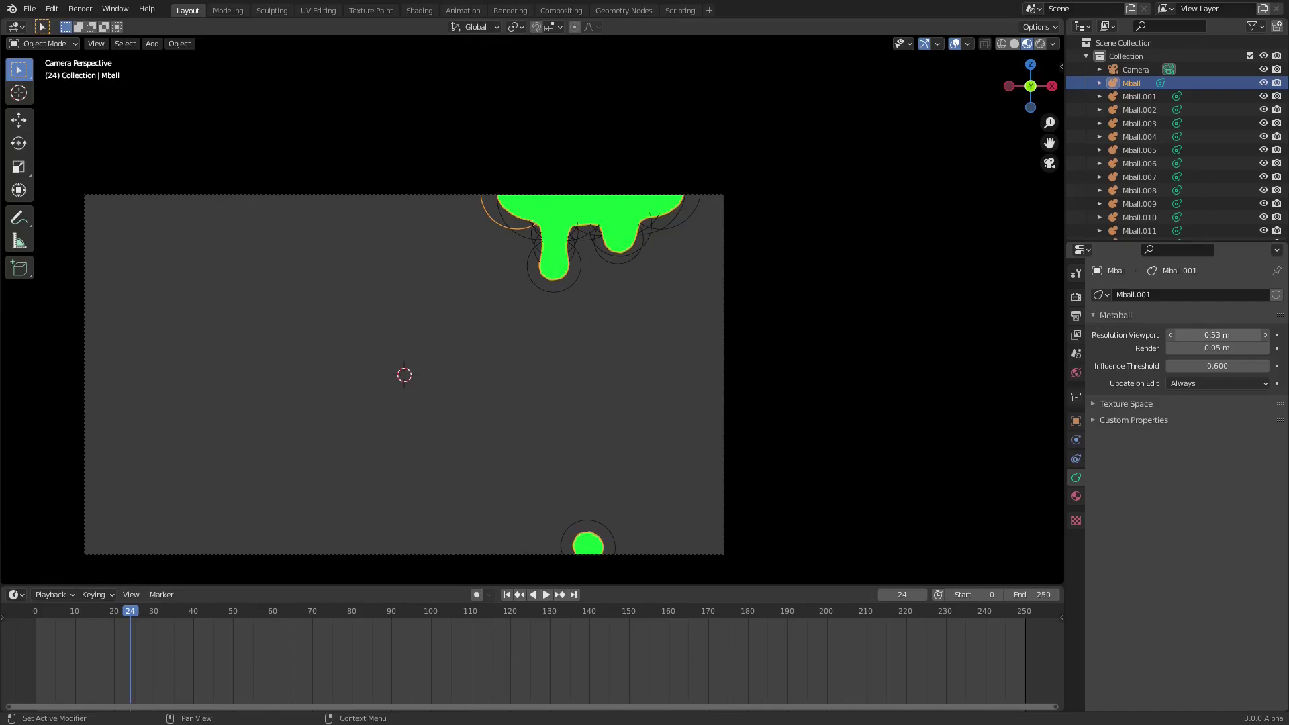
scroll(510, 363, "up", 2)
scroll(258, 566, "down", 1)
left_click(507, 596)
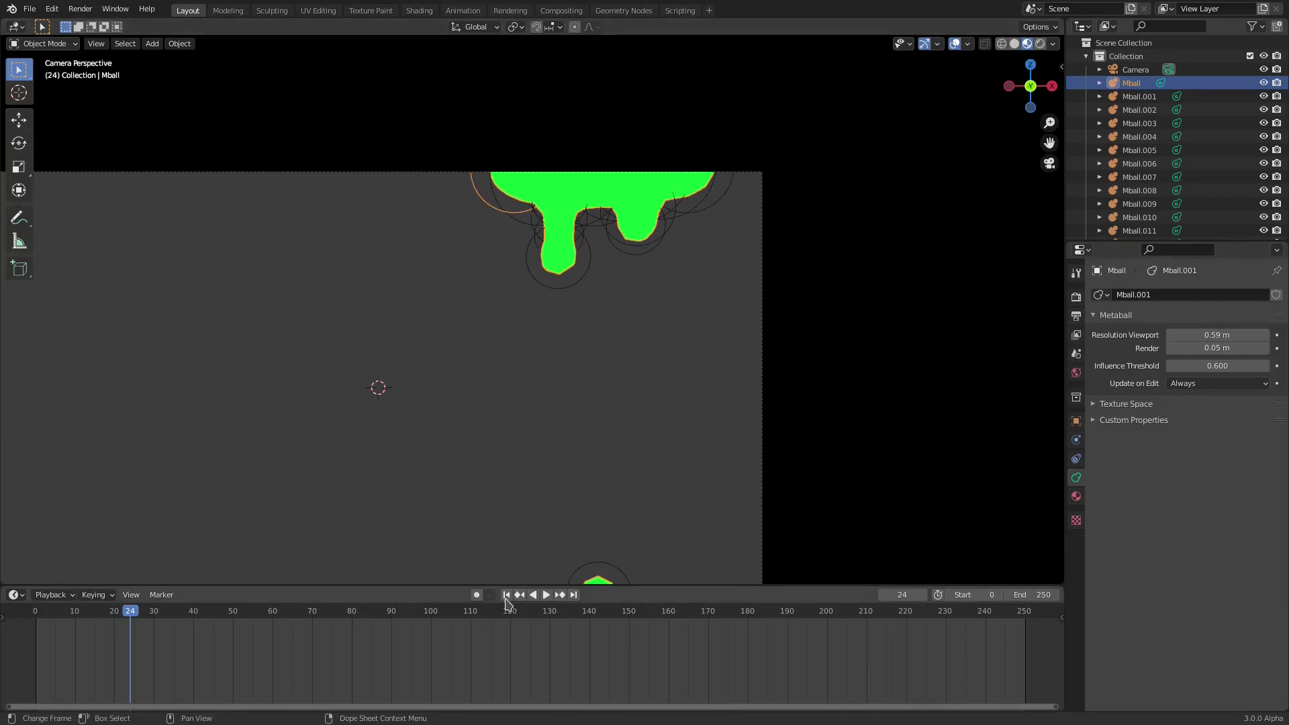
left_click(547, 595)
left_click(508, 595)
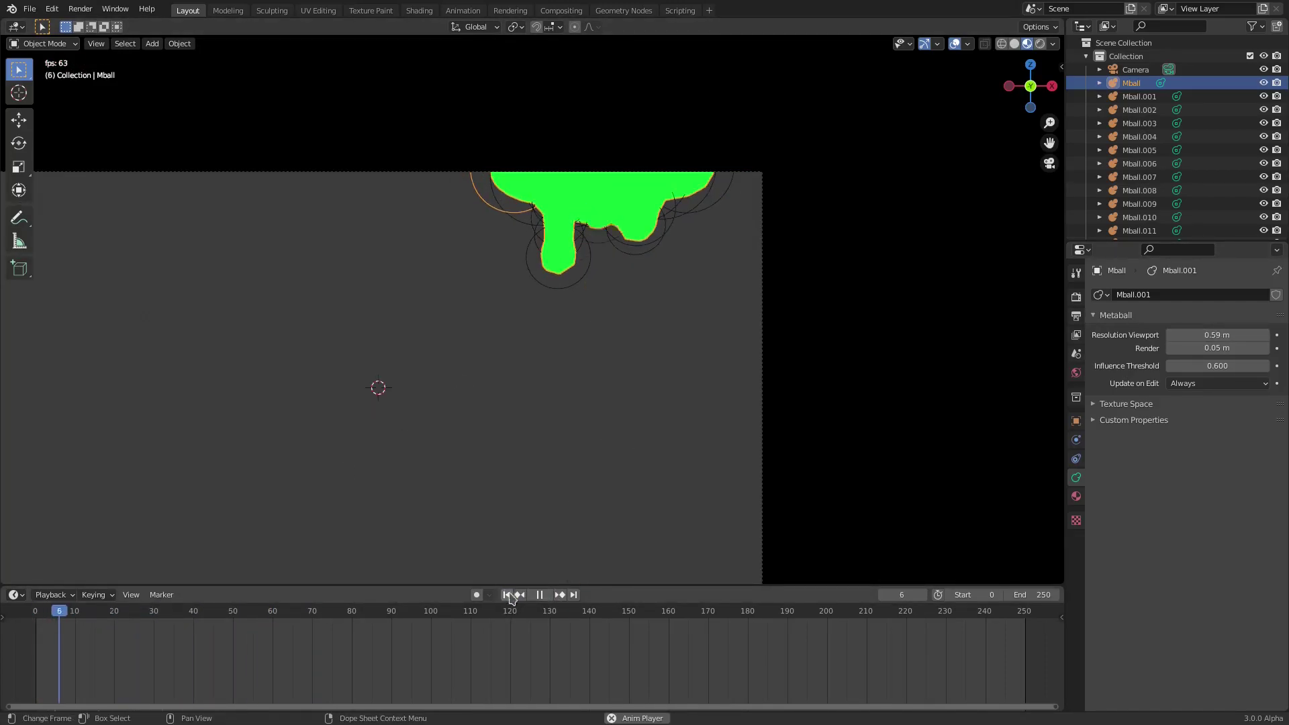
key("space")
Select the falling drop, move its end keyframe to frame 40, and play the animation from the start
mouse_move(114, 614)
left_mouse_down()
mouse_move(55, 615)
mouse_move(90, 614)
left_mouse_up()
left_click(616, 406)
scroll(616, 405, "down", 1)
middle_click_drag(585, 422, 653, 409, "shift")
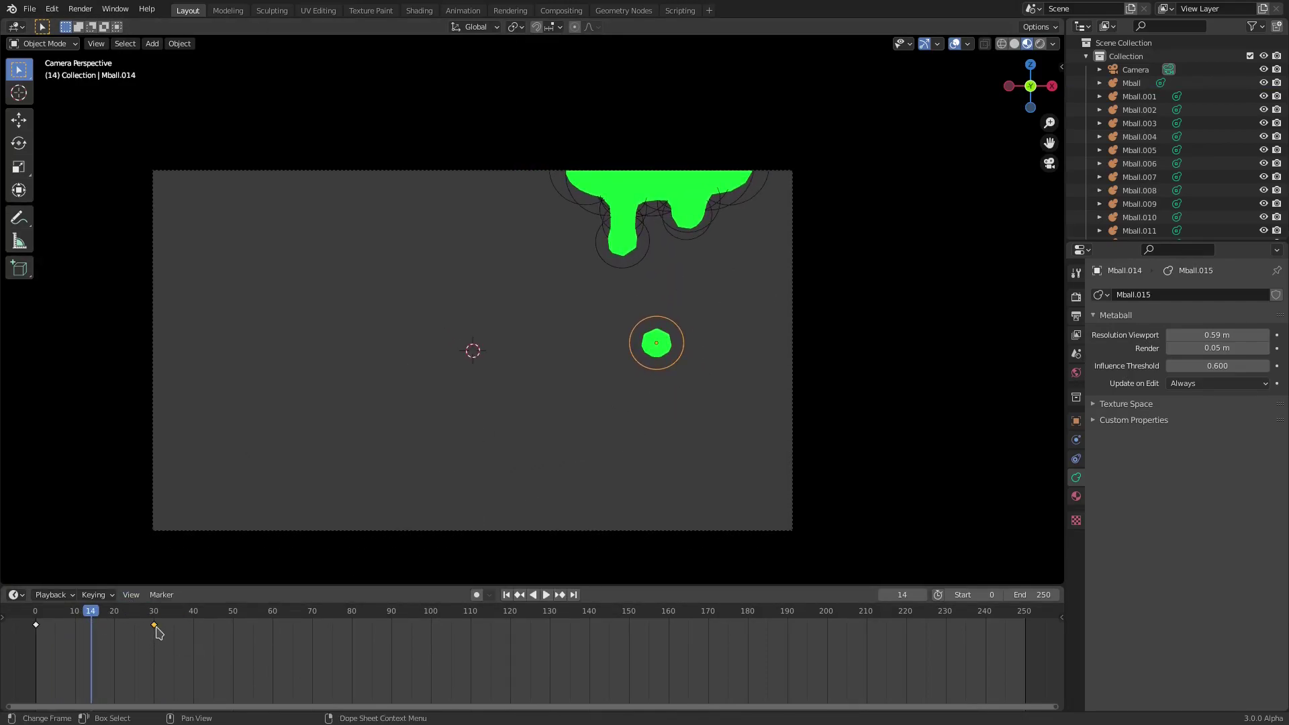
left_click_drag(156, 628, 195, 635)
left_click(507, 596)
left_click(547, 597)
key("space")
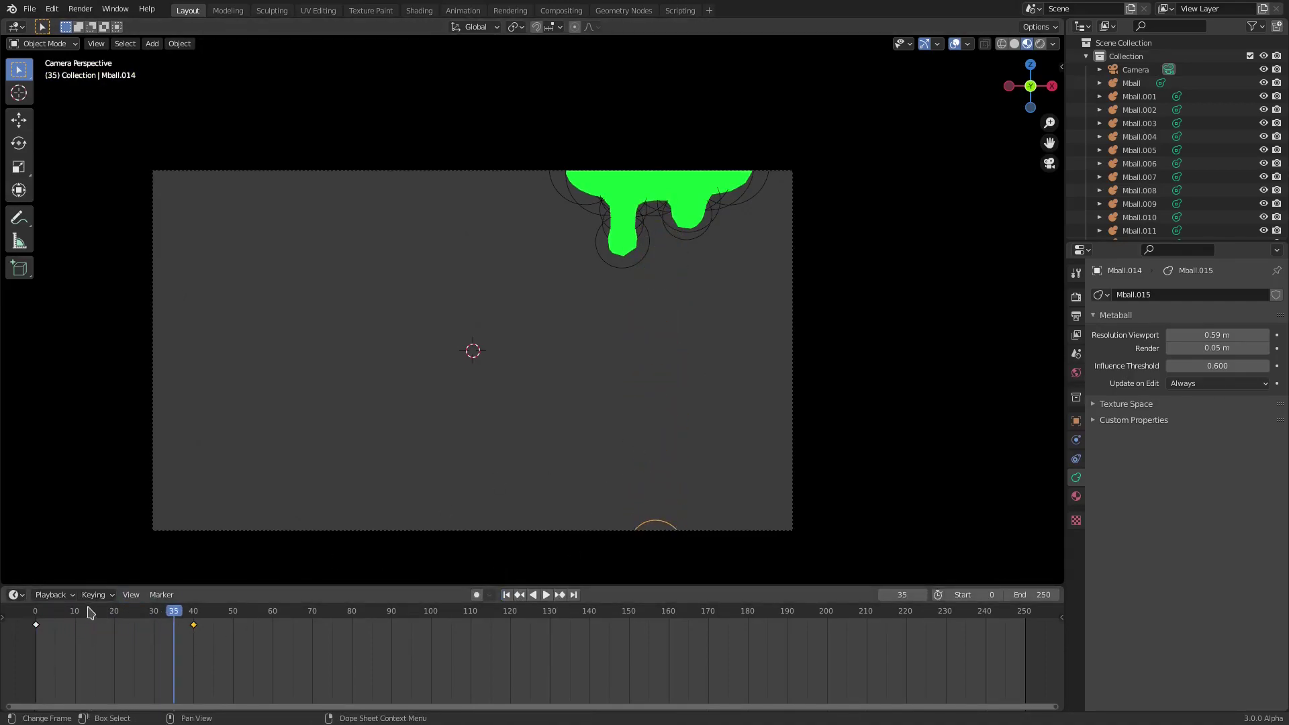
At frame 10, raise the drop about 0.2 m along Z to the slime's lower edge and insert a Location keyframe
left_click_drag(39, 611, 76, 614)
key("g")
key("z")
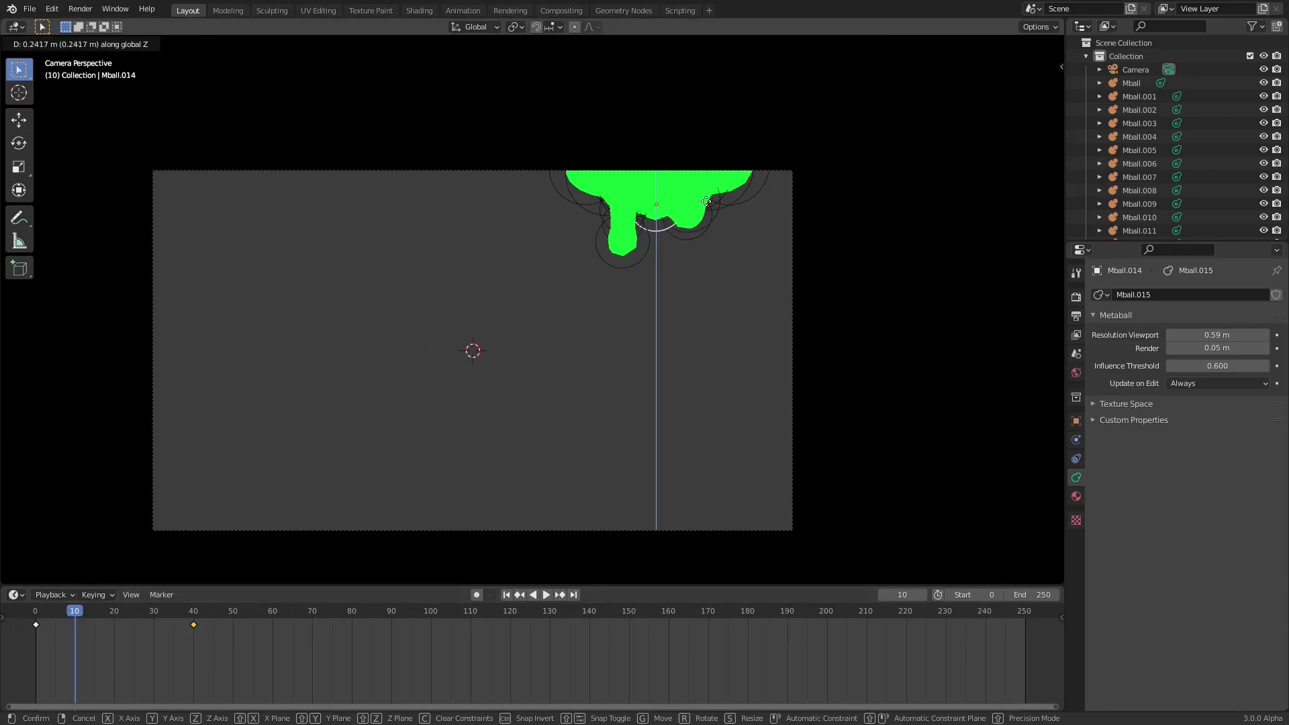
left_click(705, 208)
key("i")
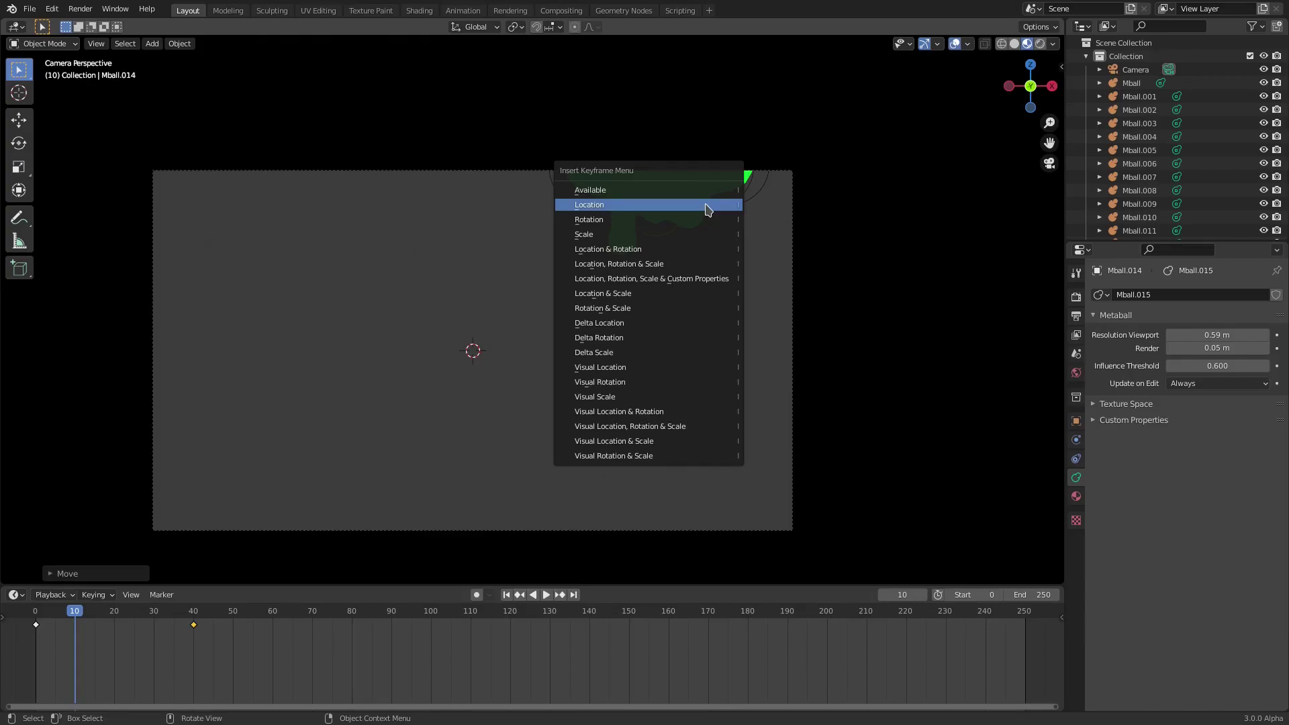
left_click(705, 205)
Move the drop's middle keyframe to frame 20 and its end keyframe to frame 50, and play the animation
left_click_drag(75, 627, 115, 630)
left_click_drag(194, 626, 233, 627)
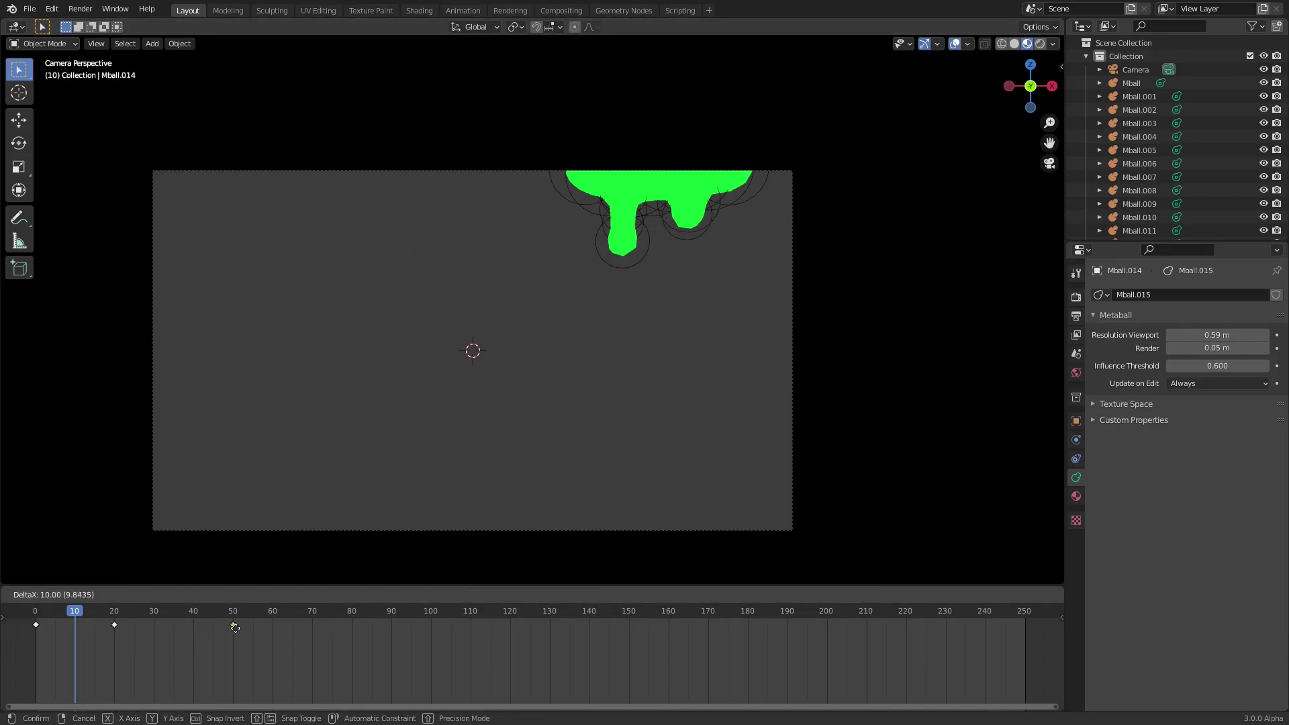
left_click(549, 596)
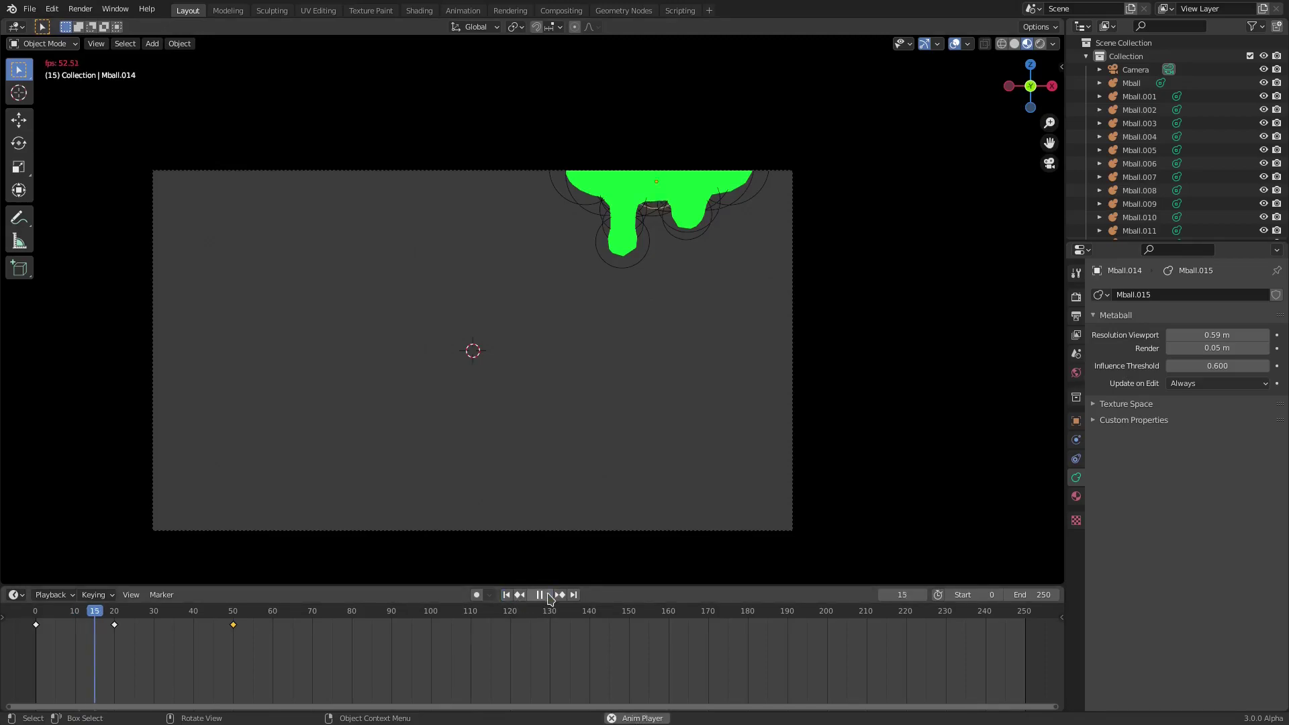
left_click(508, 594)
left_click(534, 595)
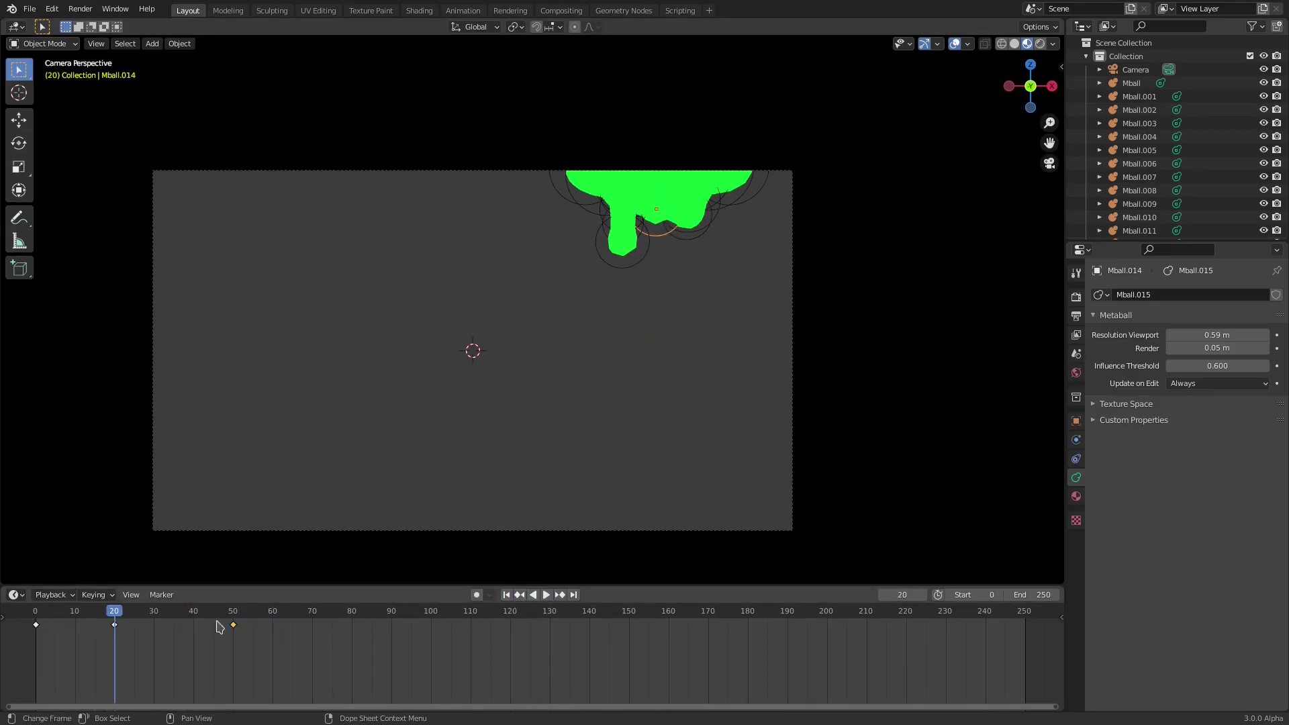
Add a hold keyframe at frame 30 with the drop slightly lower along Z at the slime's edge
left_click_drag(236, 630, 307, 634)
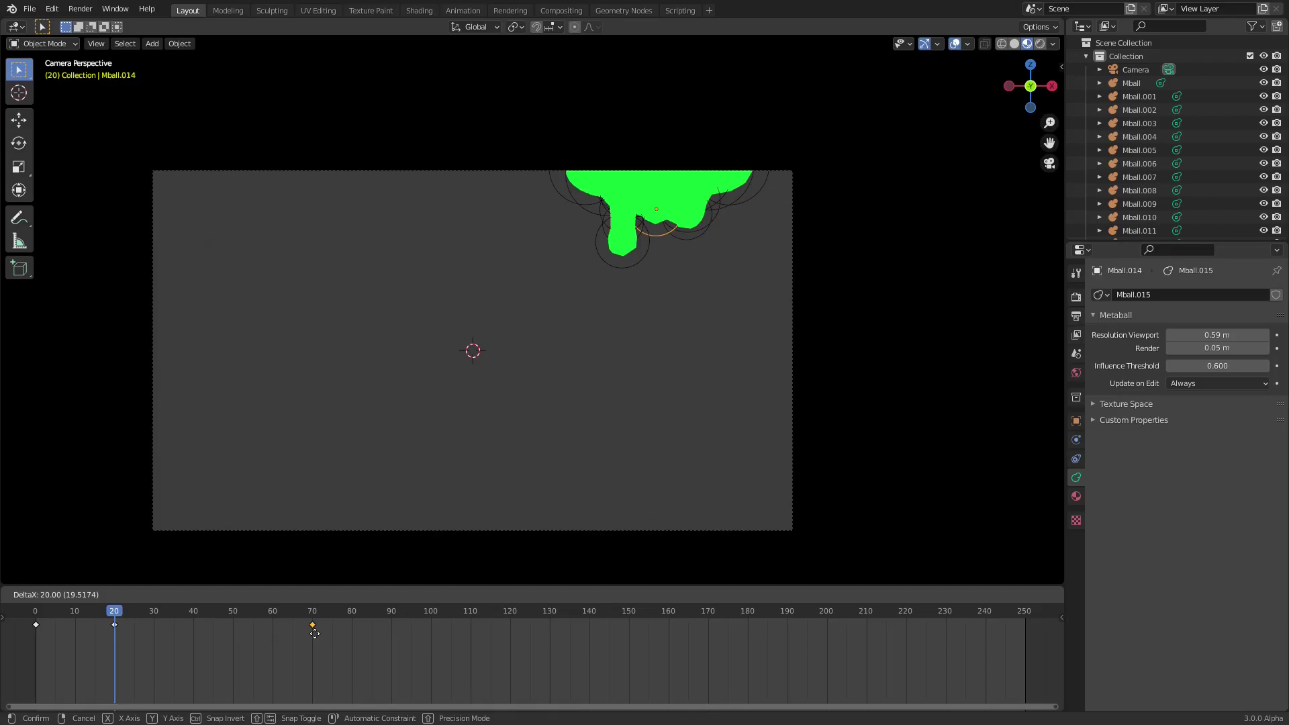
key("Escape")
left_click_drag(115, 626, 151, 621)
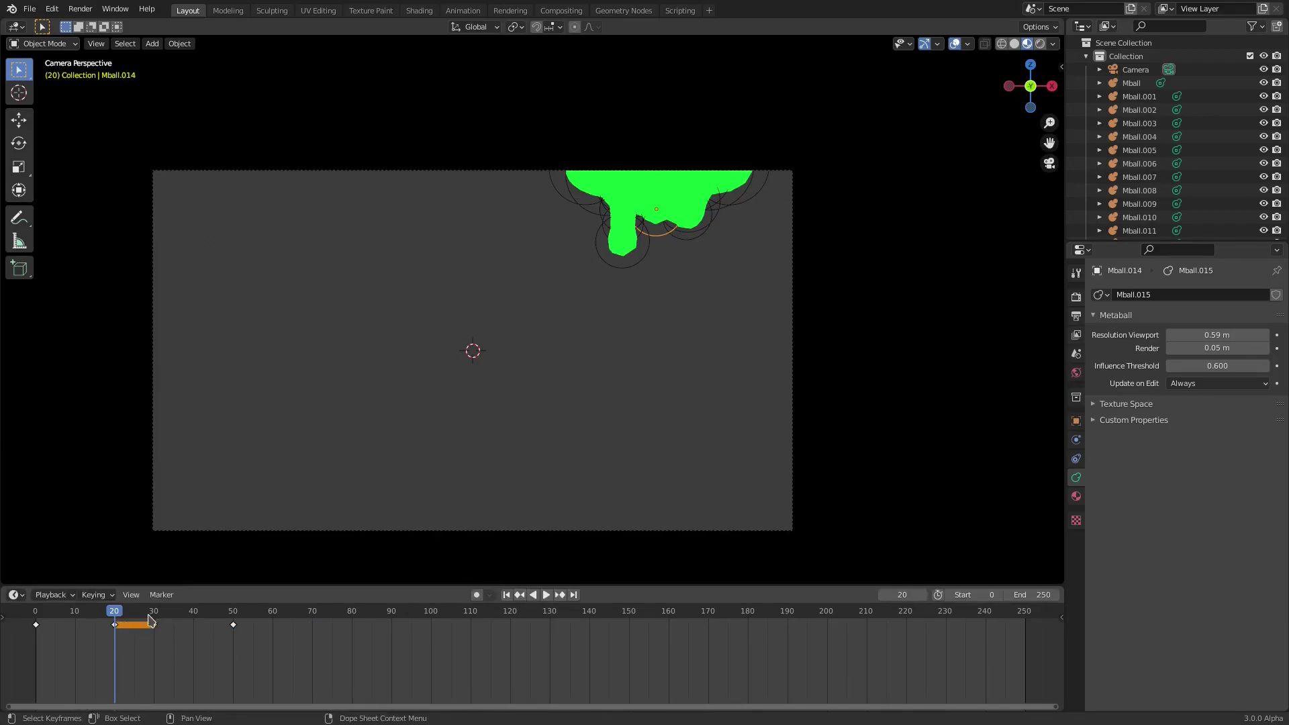
key("g")
key("z")
left_click(566, 384)
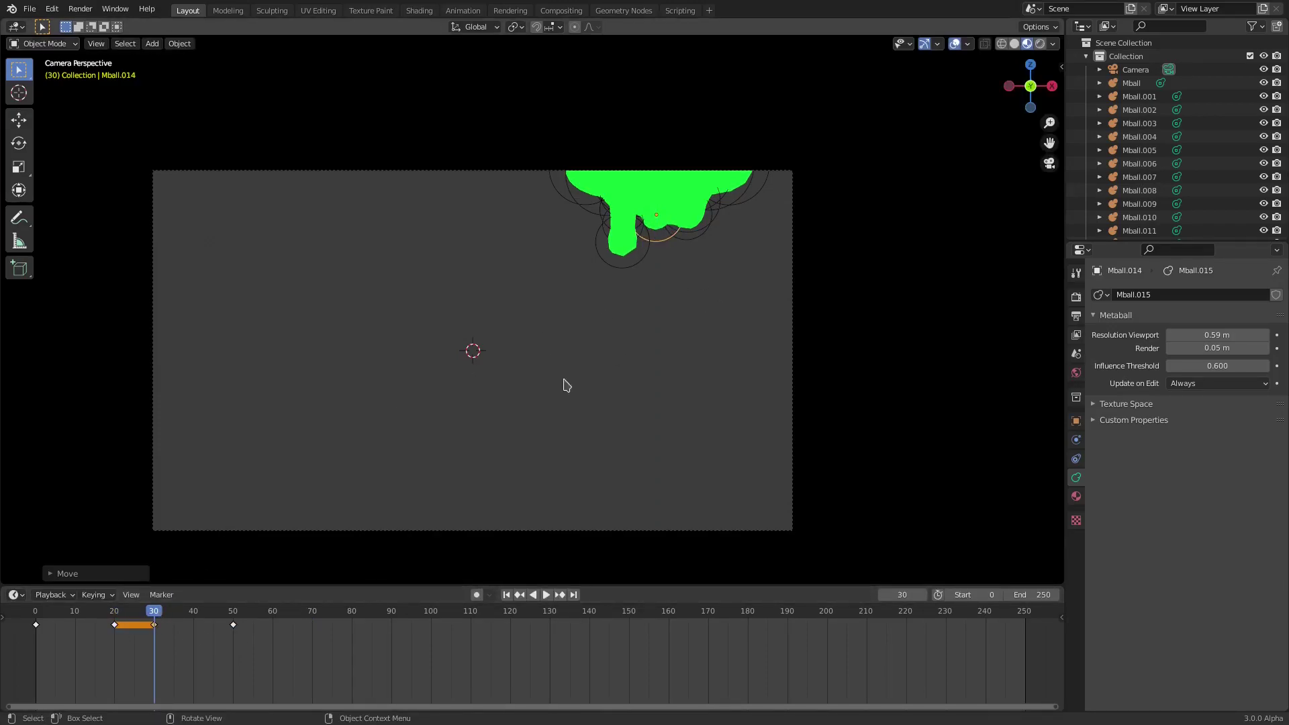
key("i")
left_click(636, 271)
Move the drop's end keyframe to frame 71 and play the animation from the start
left_click_drag(243, 626, 322, 639)
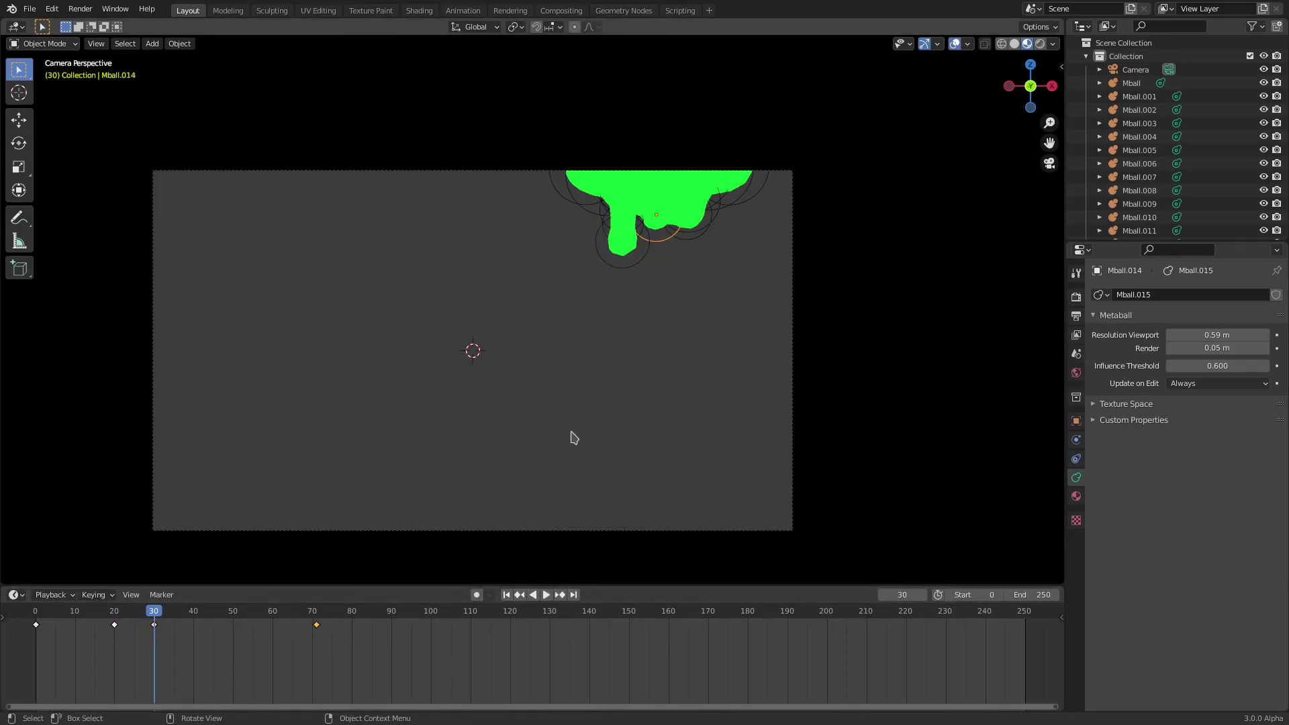
left_click(506, 594)
left_click(547, 595)
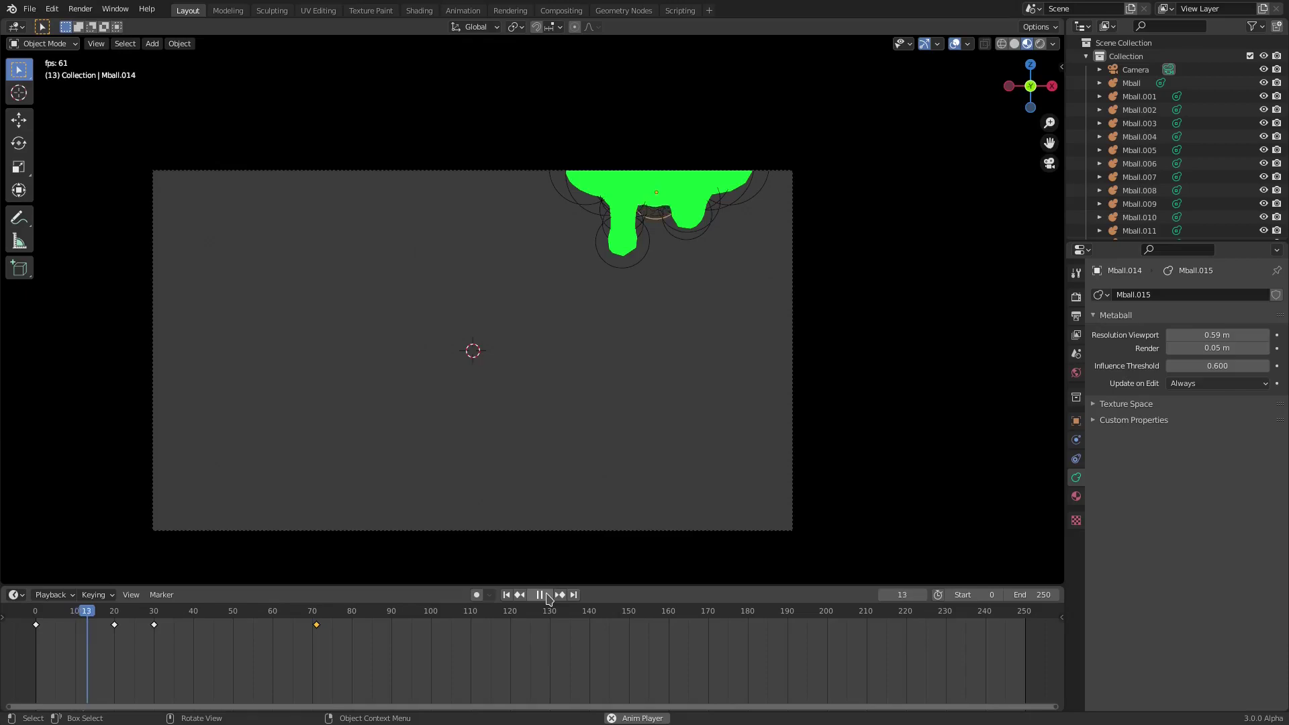
key("space")
Try the drop's hold keyframe at frame 40 instead of frame 30 and play the animation
left_click(115, 625)
key("shift+d")
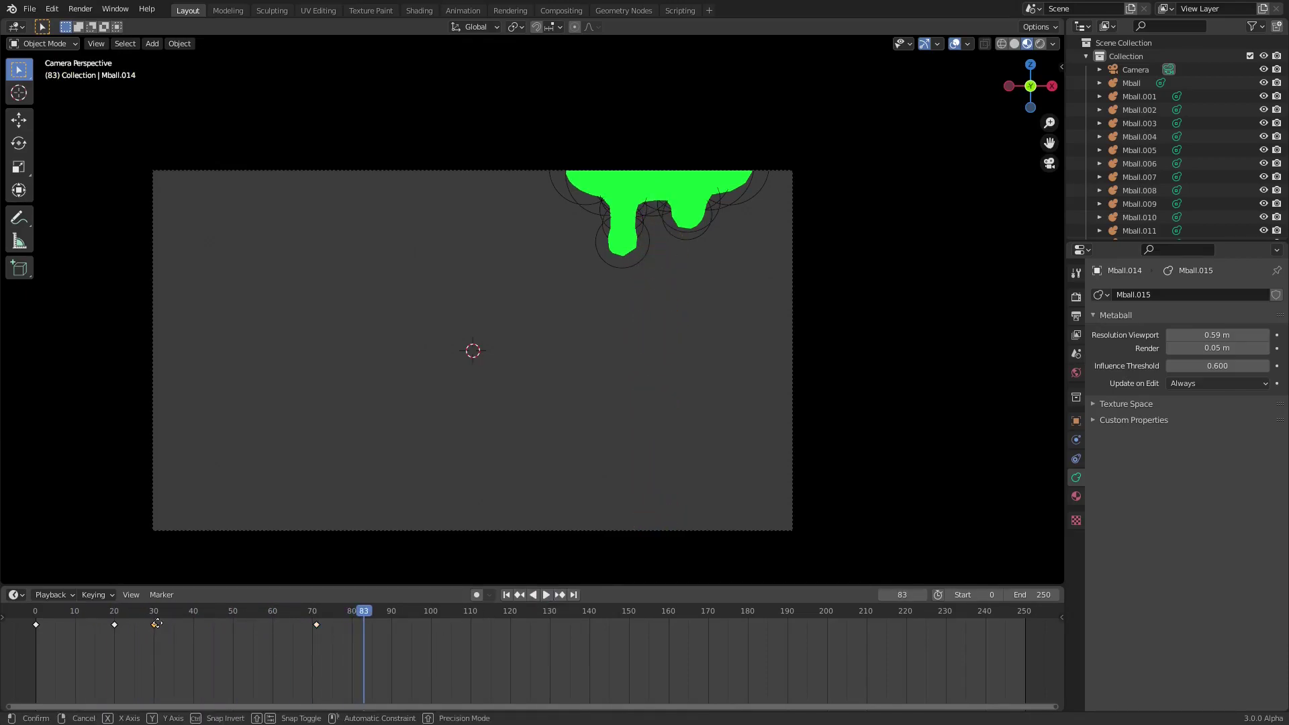
left_click(197, 633)
left_click(114, 613)
key("space")
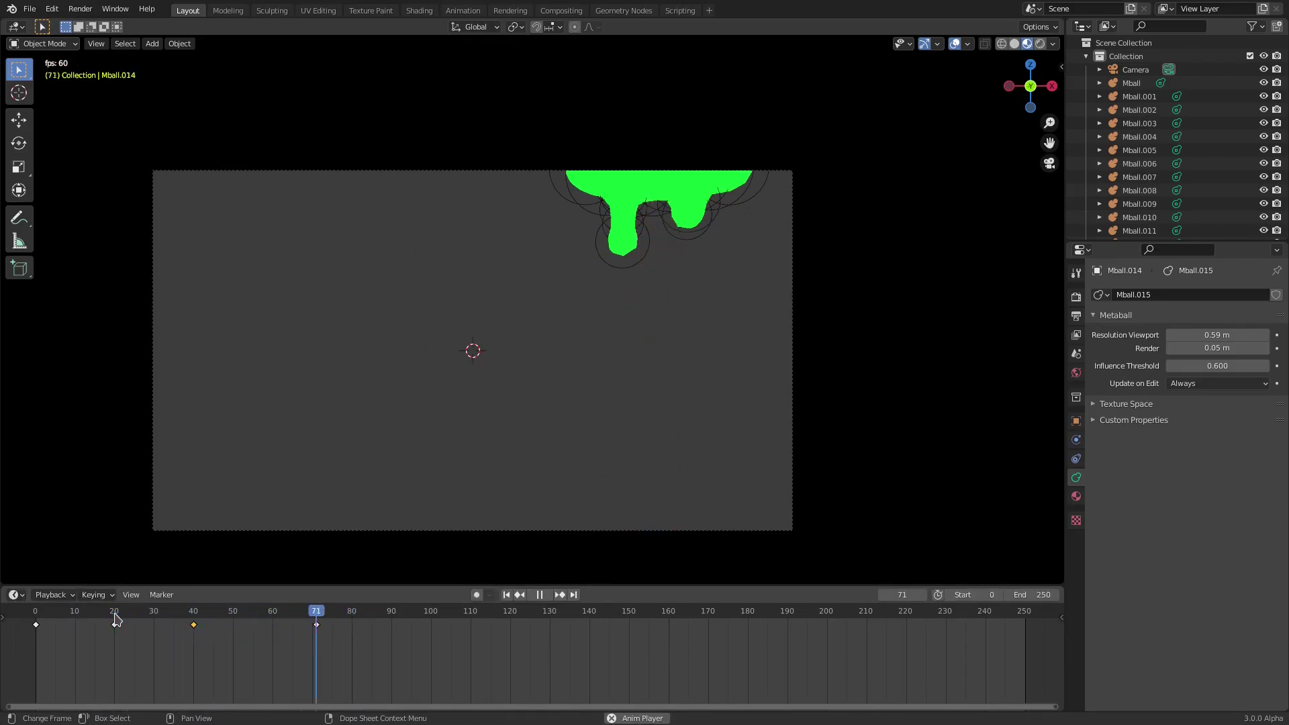
key("space")
Delete the hold keyframe at frame 40 and replay the animation from frame 0
key("Delete")
left_click_drag(94, 613, 32, 615)
key("space")
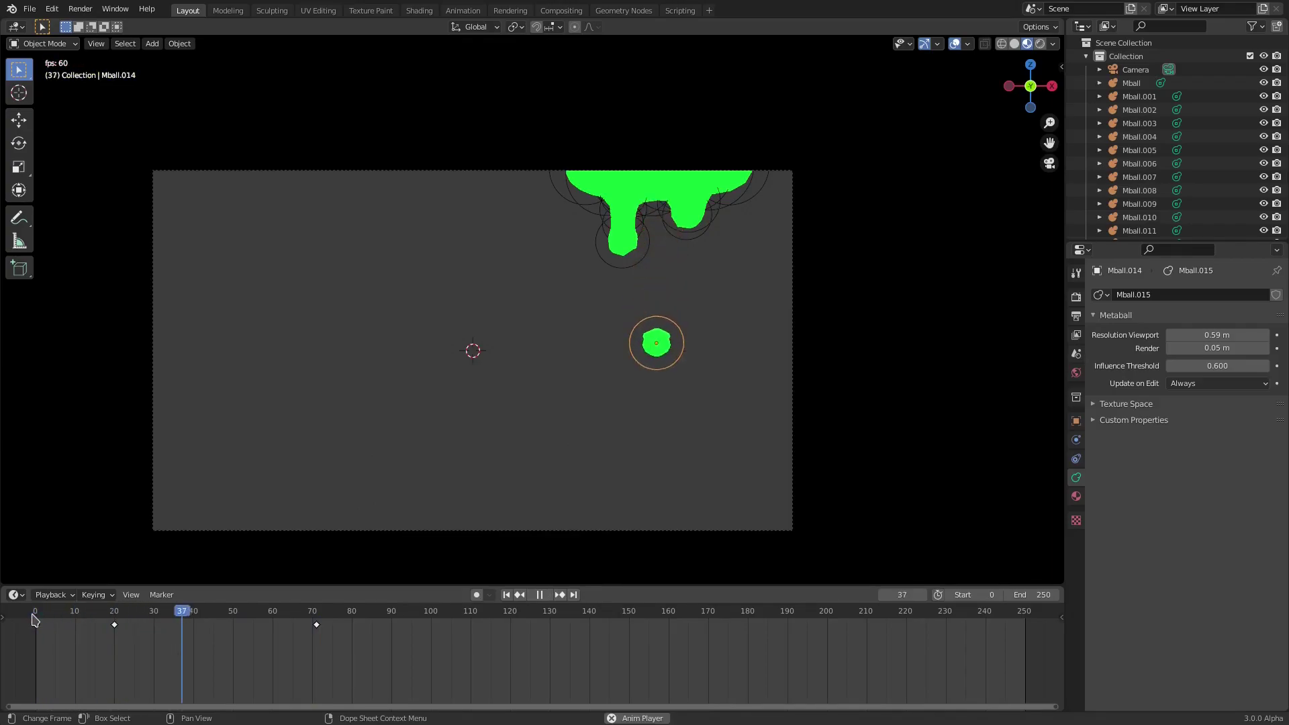
key("Escape")
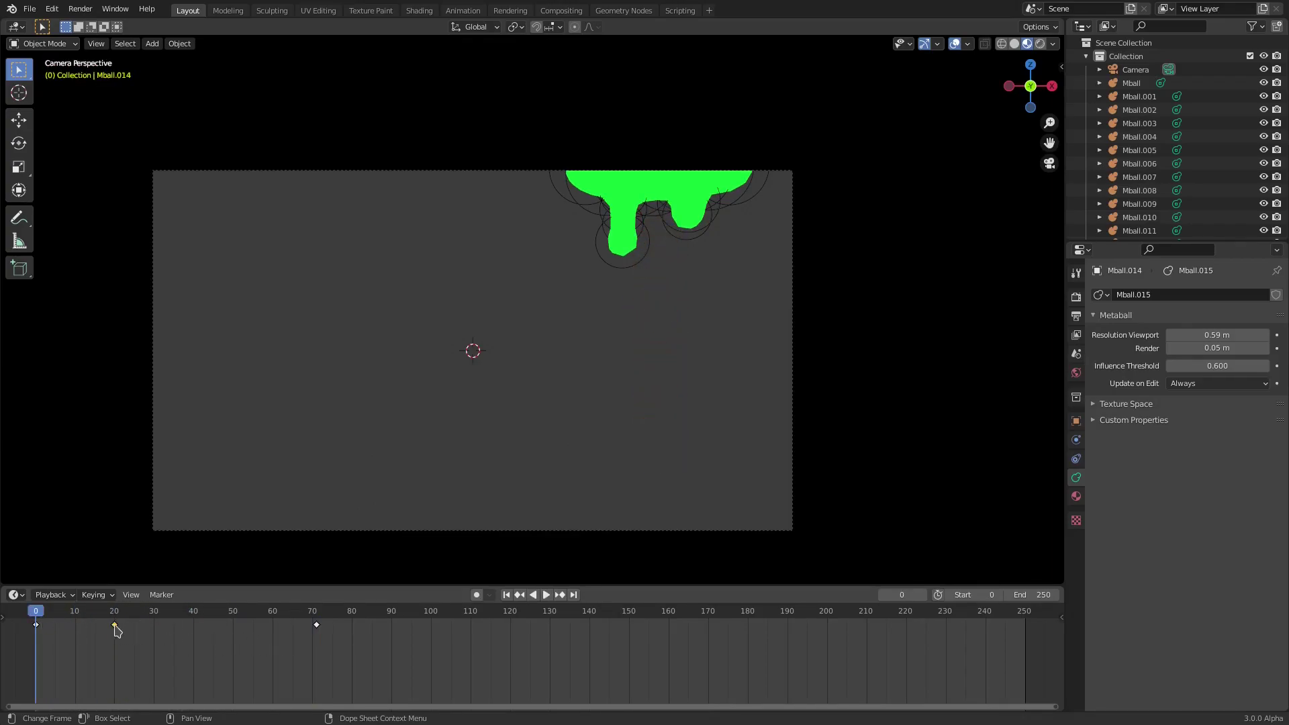
Move the drop's middle keyframe to frame 30 and play the animation
key("g")
left_click(182, 635)
key("space")
key("Escape")
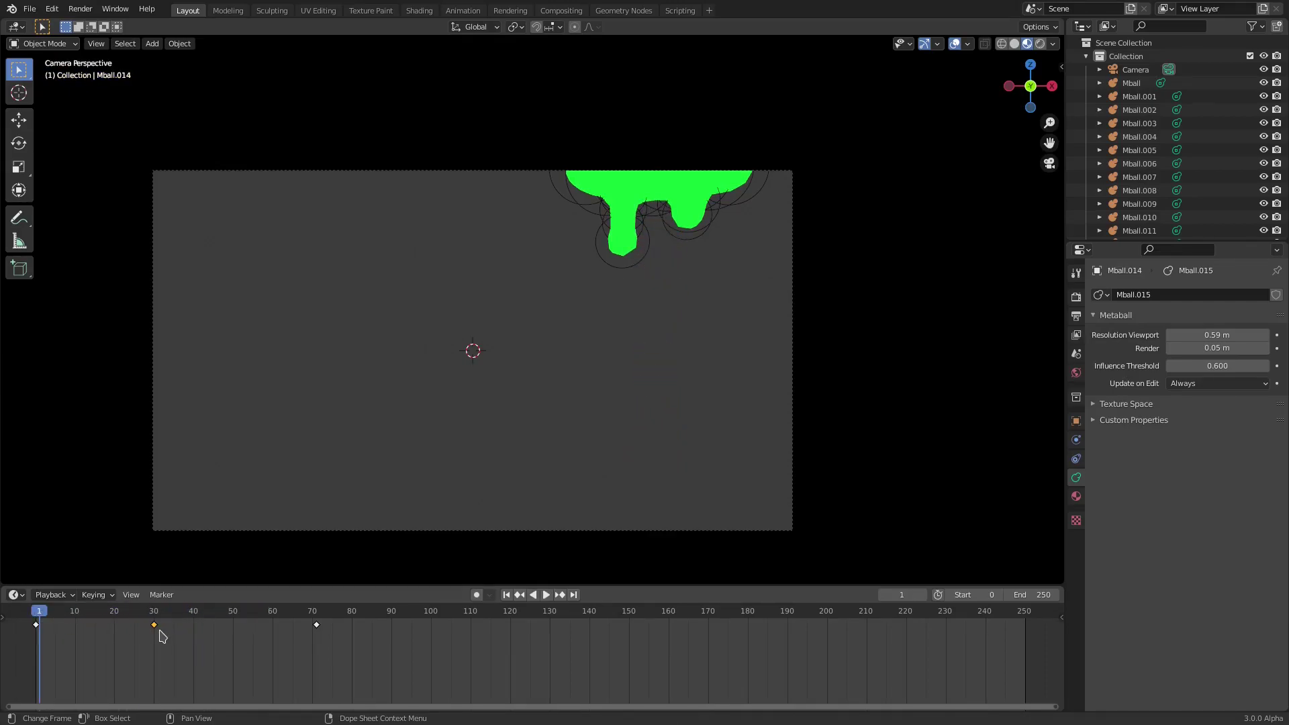
Move the drop's middle keyframe to frame 40 and check the fall in playback
key("g")
left_click(194, 632)
key("space")
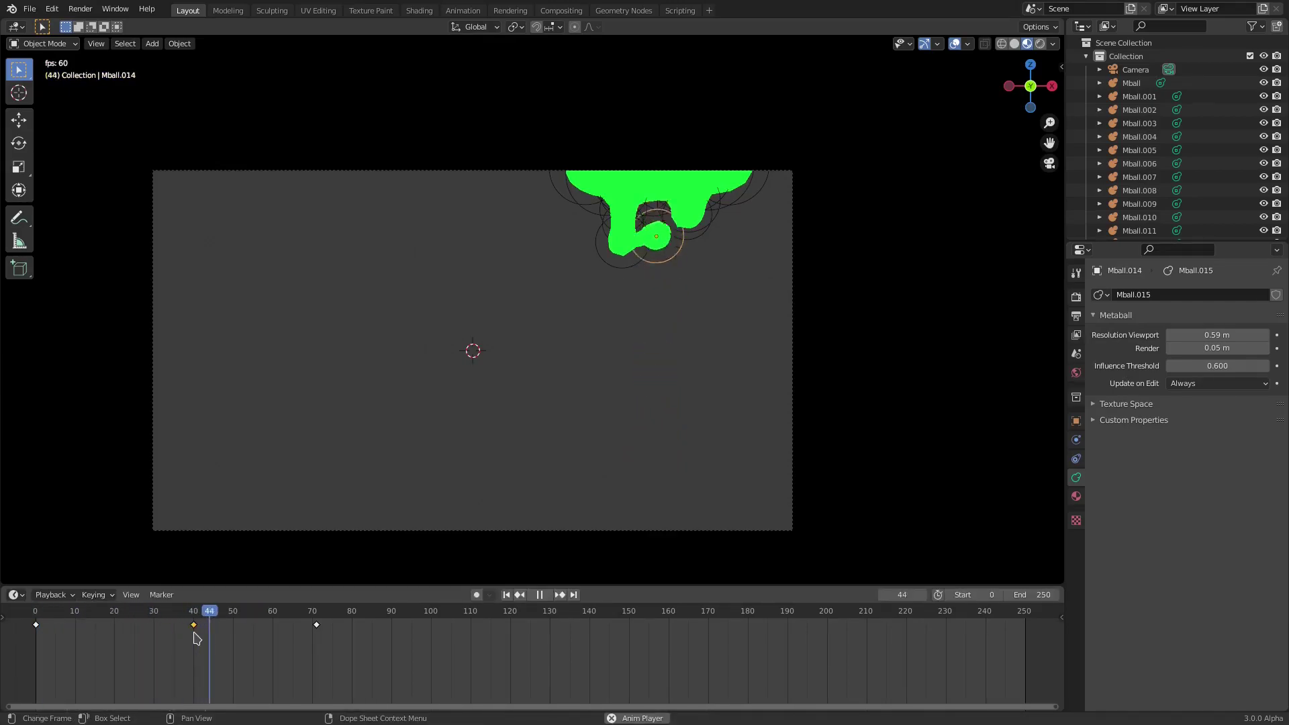
key("space")
key("g")
key("Escape")
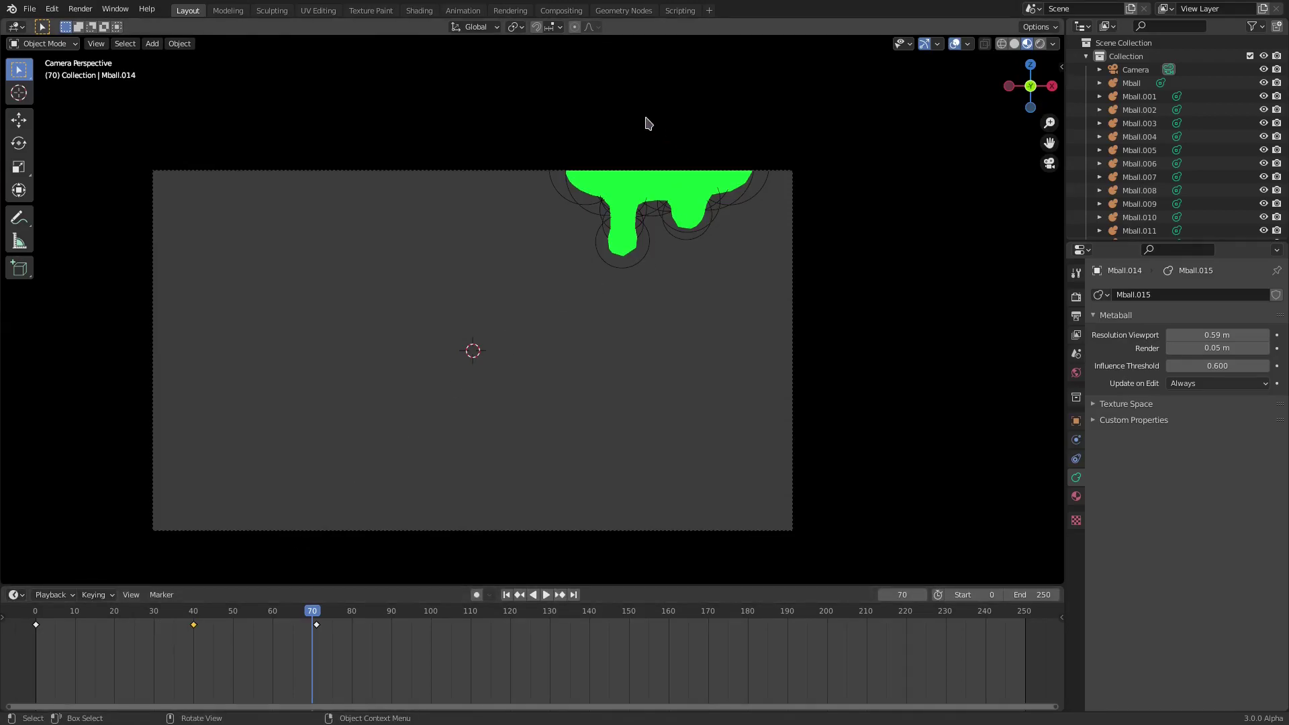
At frame 0, adjust the falling drop's height inside the slime along the Z axis and keyframe its location
left_click(1027, 44)
key("KP_0")
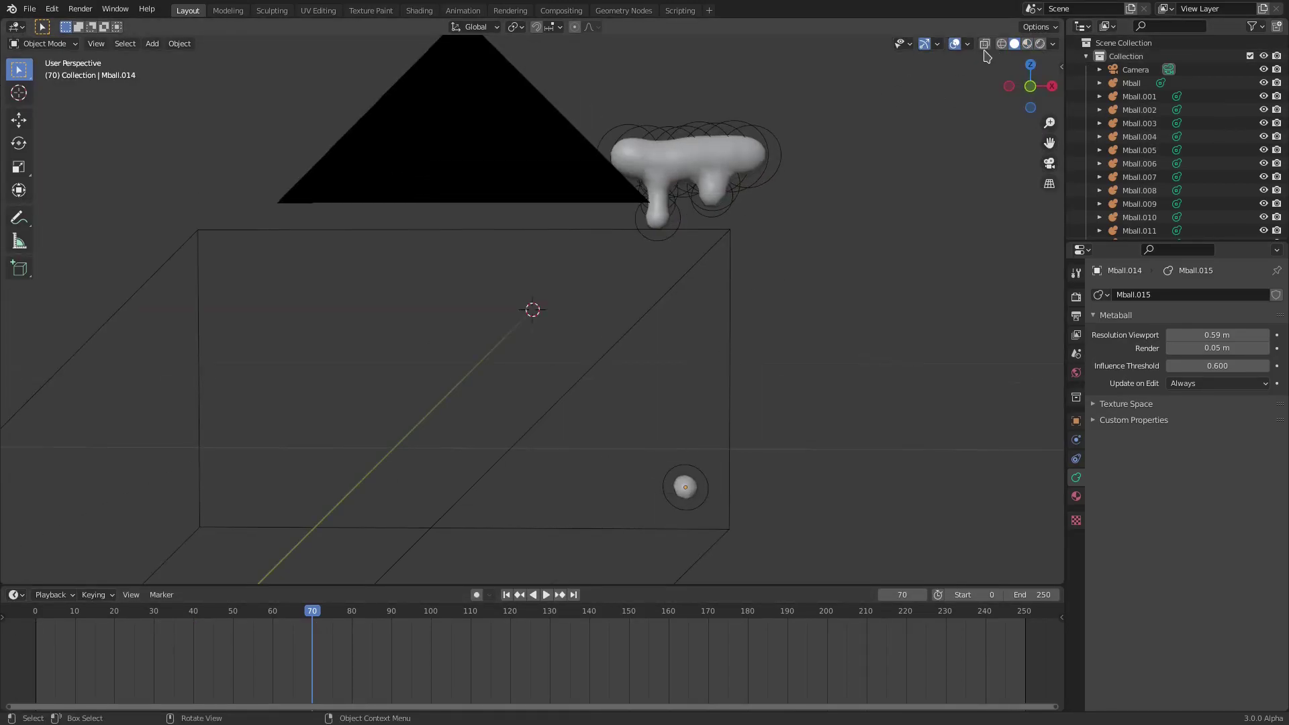
left_click(1026, 44)
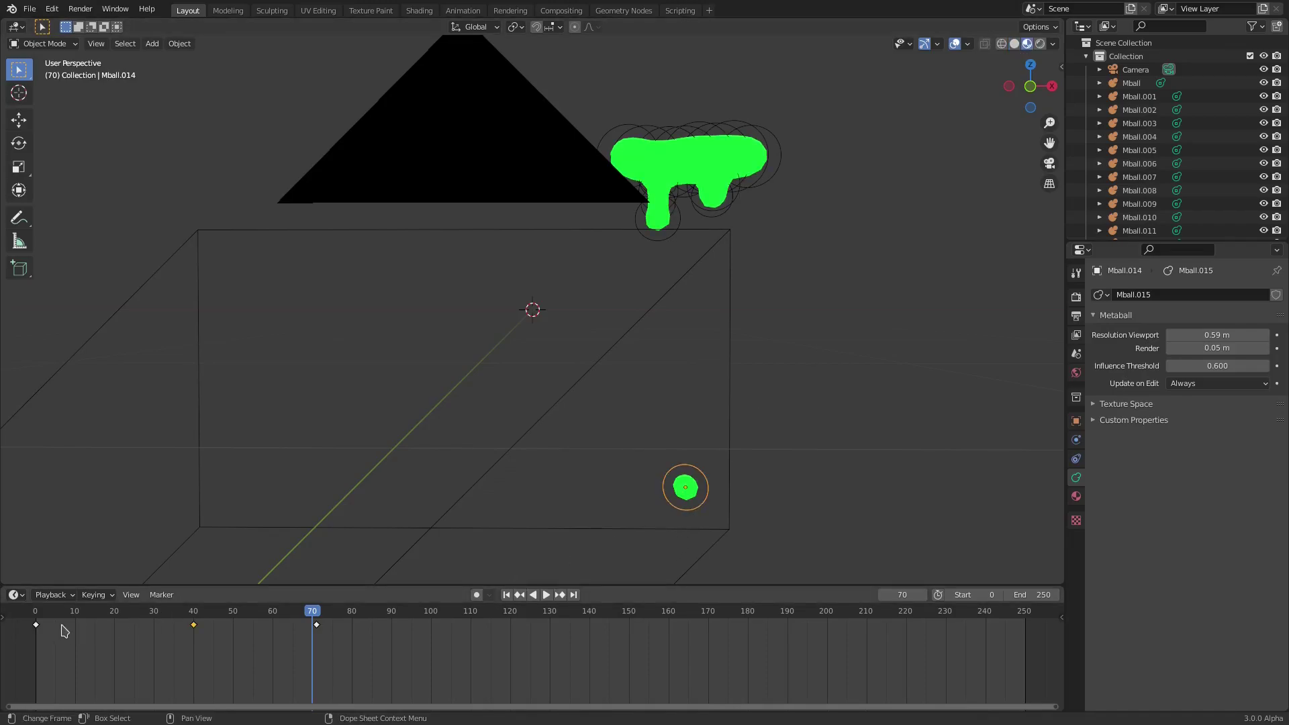
key("shift+Left")
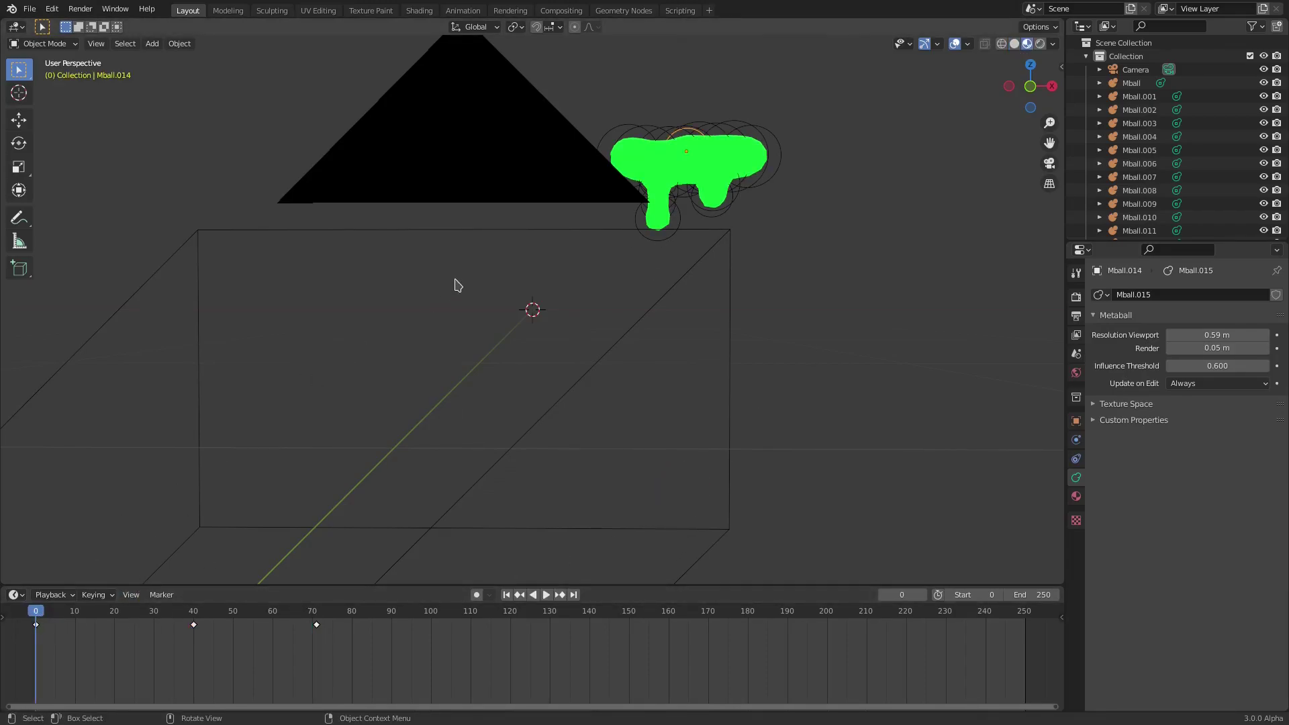
key("KP_0")
key("g")
key("z")
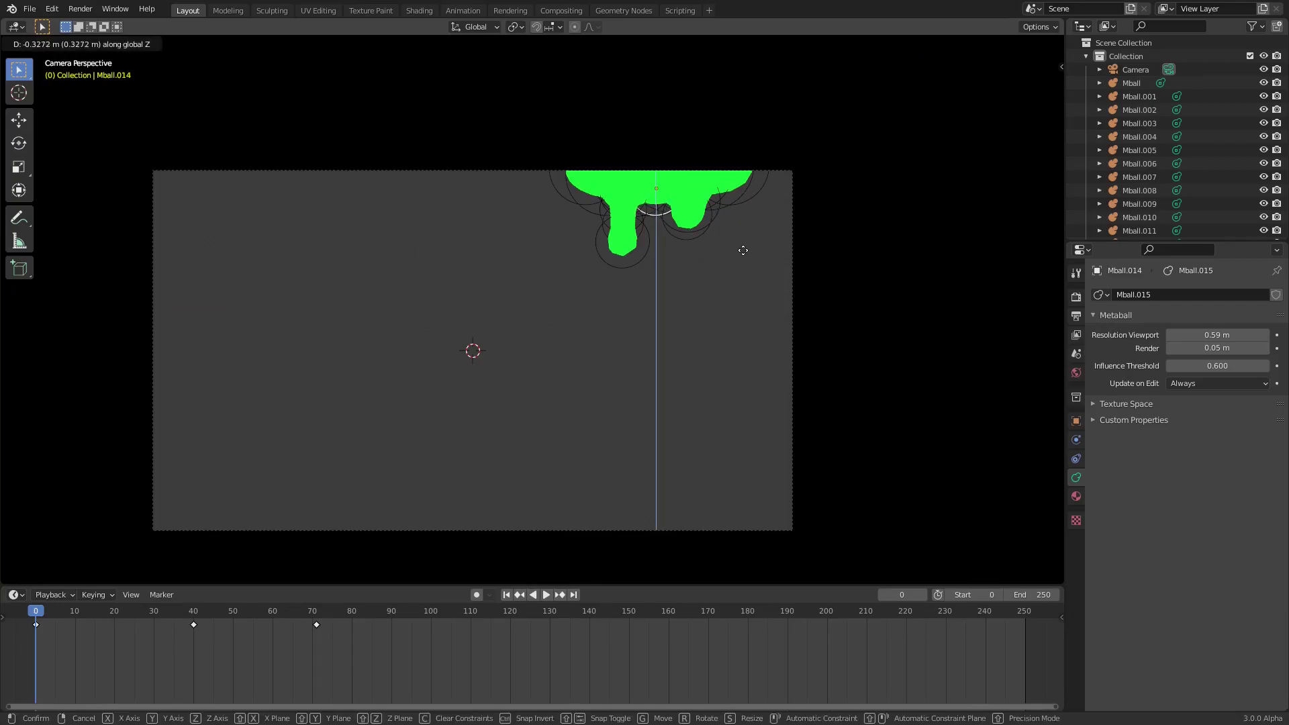
left_click(762, 235)
key("i")
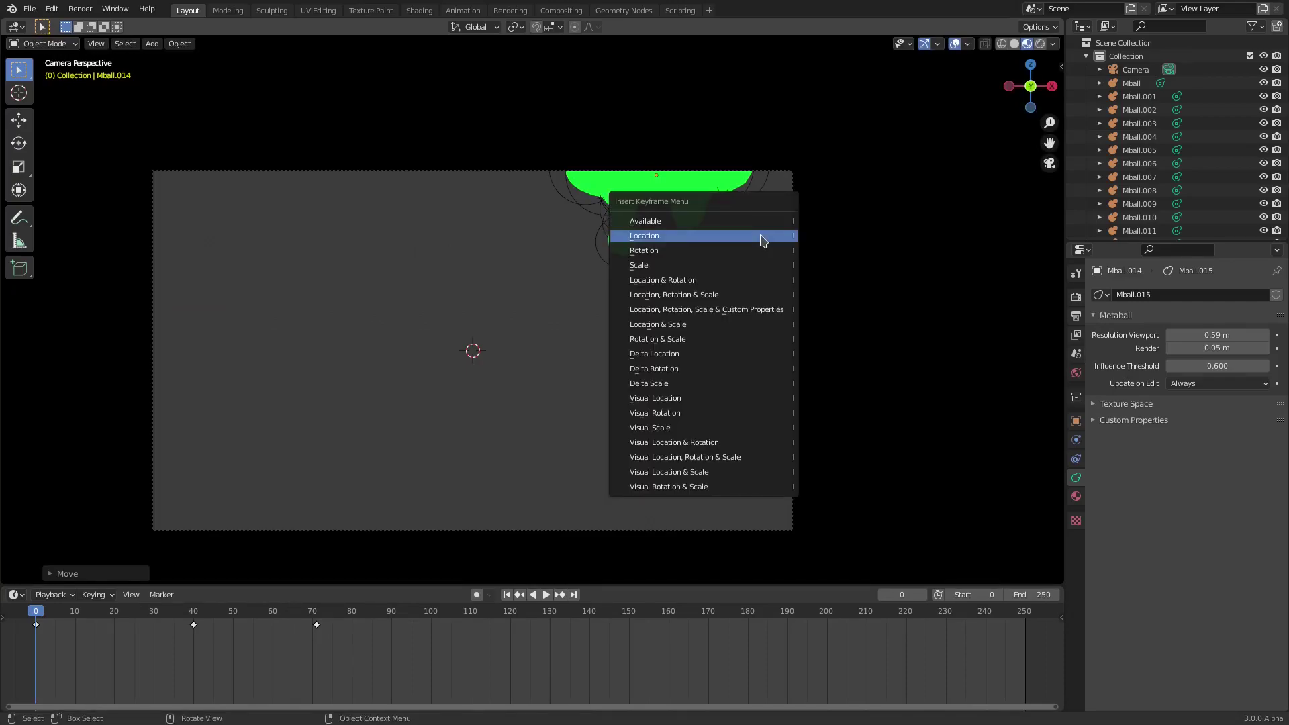
left_click(656, 279)
Hide the viewport overlays and replay the drop's fall from frame 0 in the camera view
left_click(547, 594)
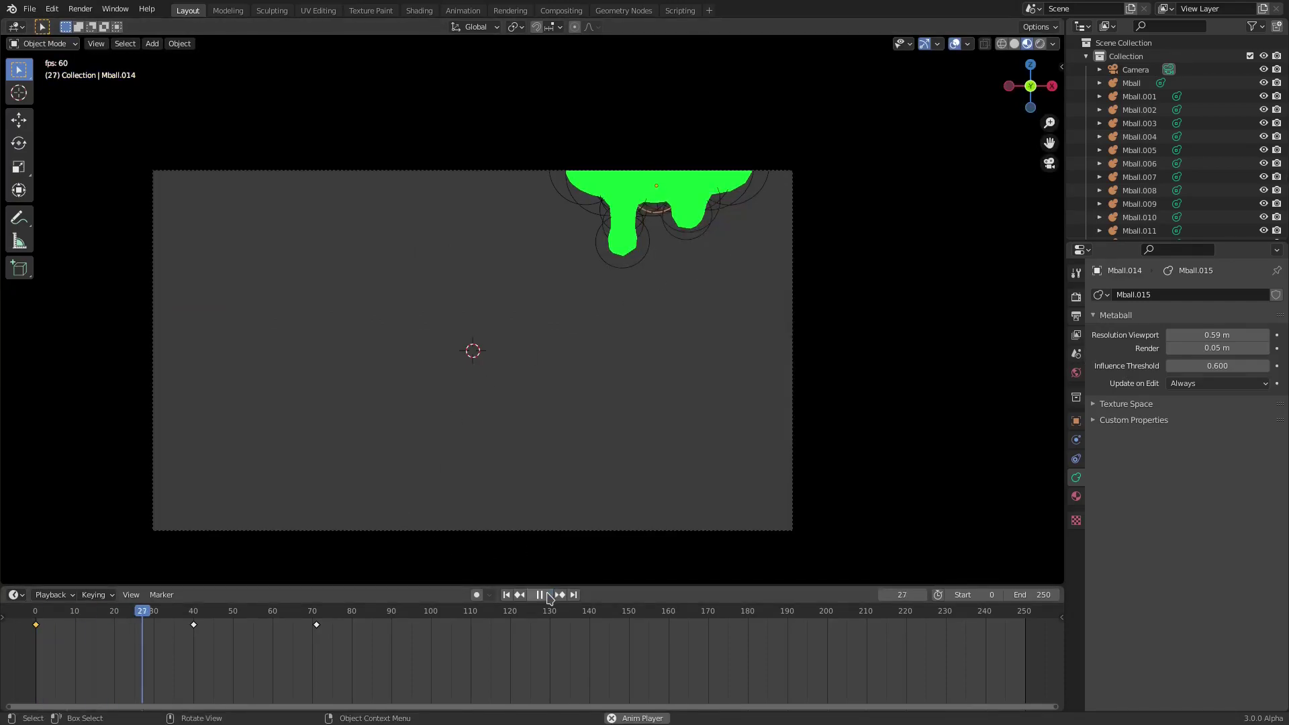
left_click(533, 596)
left_click(954, 44)
scroll(678, 363, "up", 1)
middle_click_drag(662, 375, 563, 458, "shift")
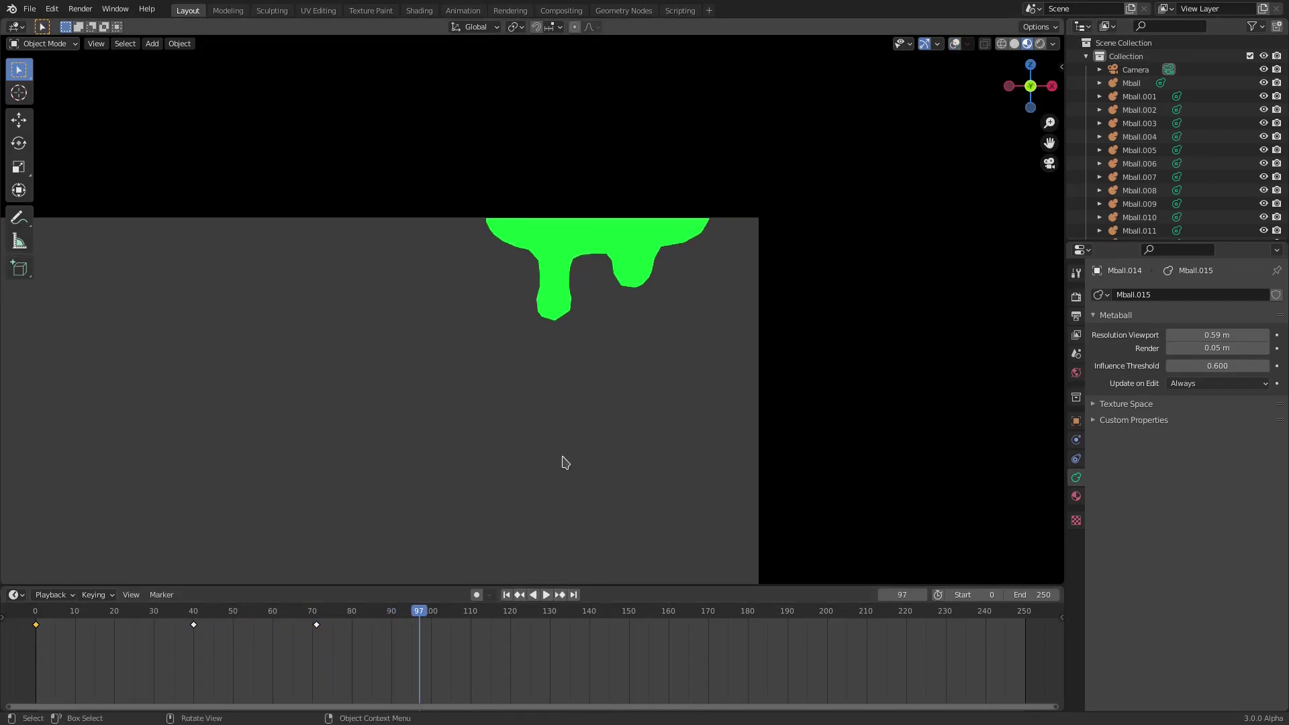
left_click(506, 594)
left_click(547, 594)
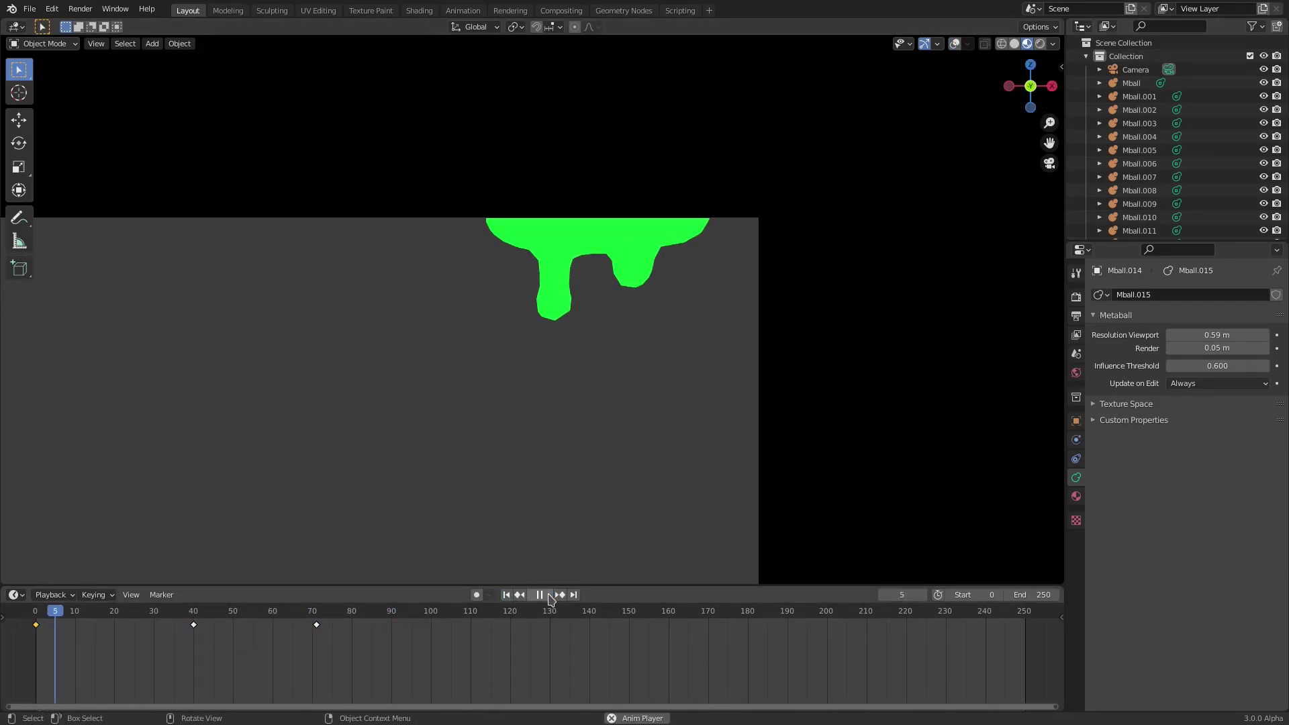
left_click(507, 595)
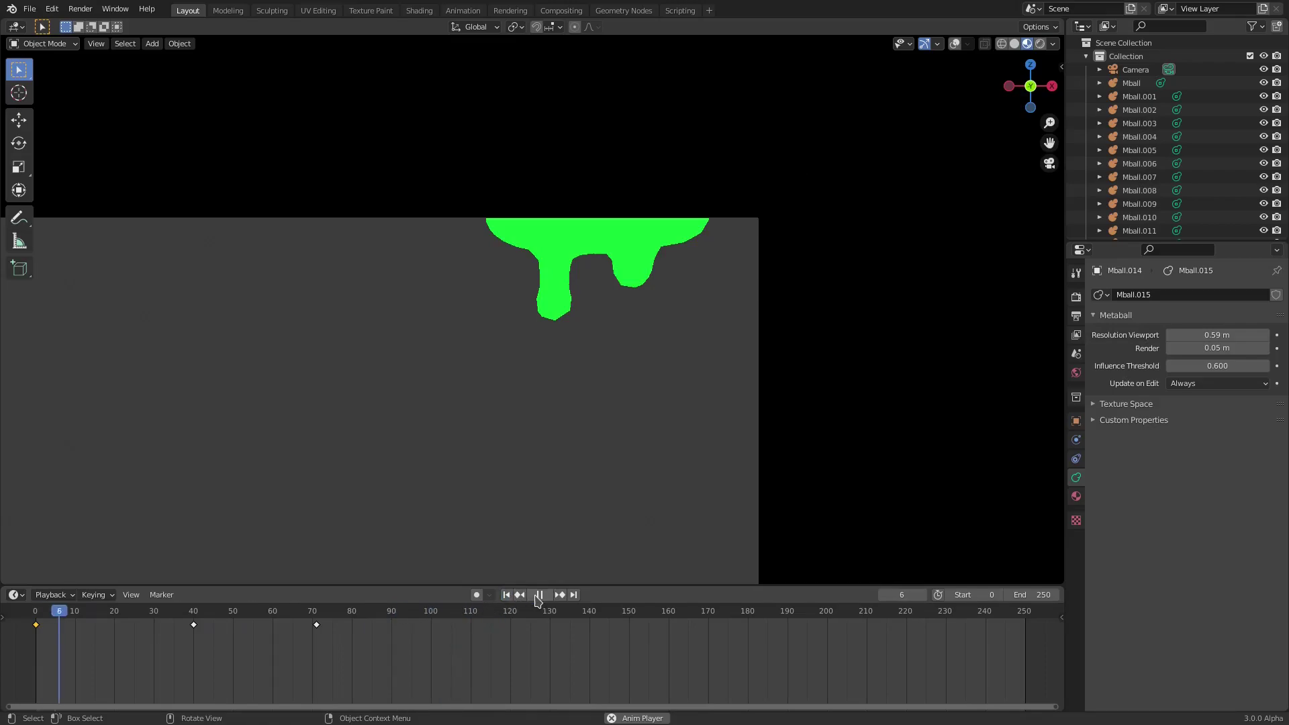
left_click(538, 595)
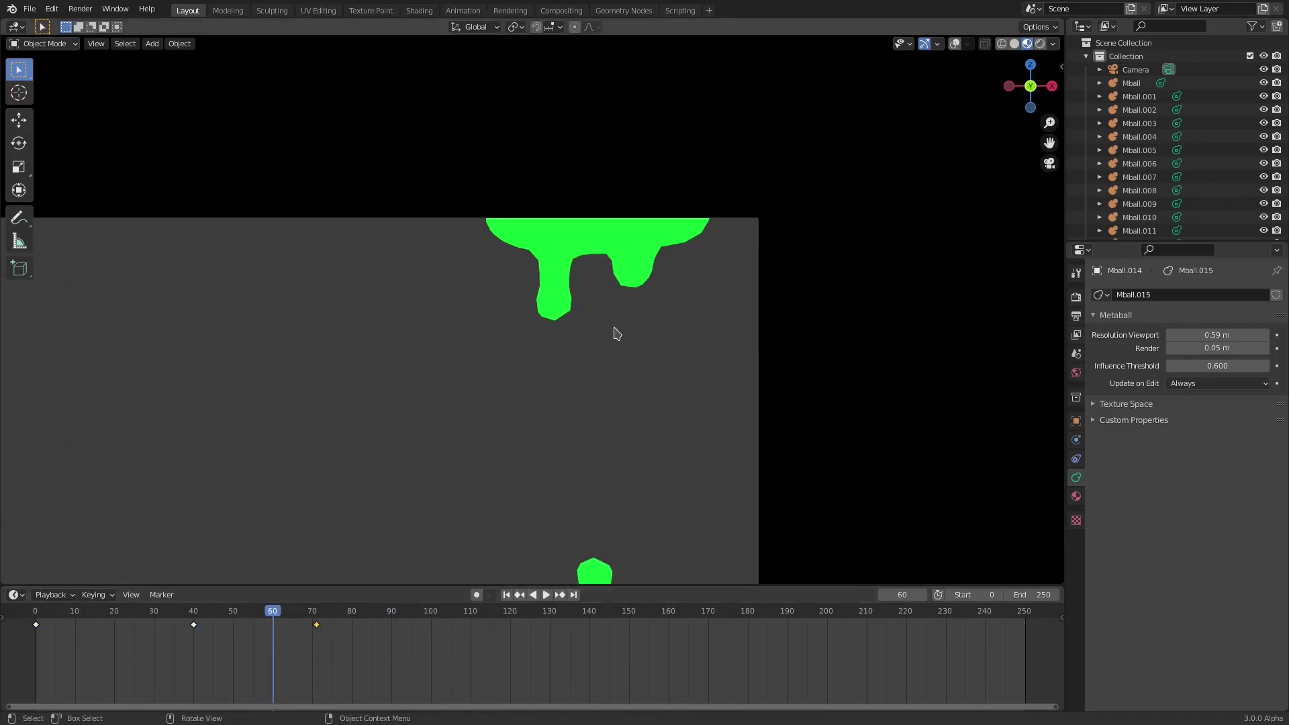
Try the drop's last keyframe at frame 80 and play the animation
left_click(317, 625)
key("g")
left_click(371, 639)
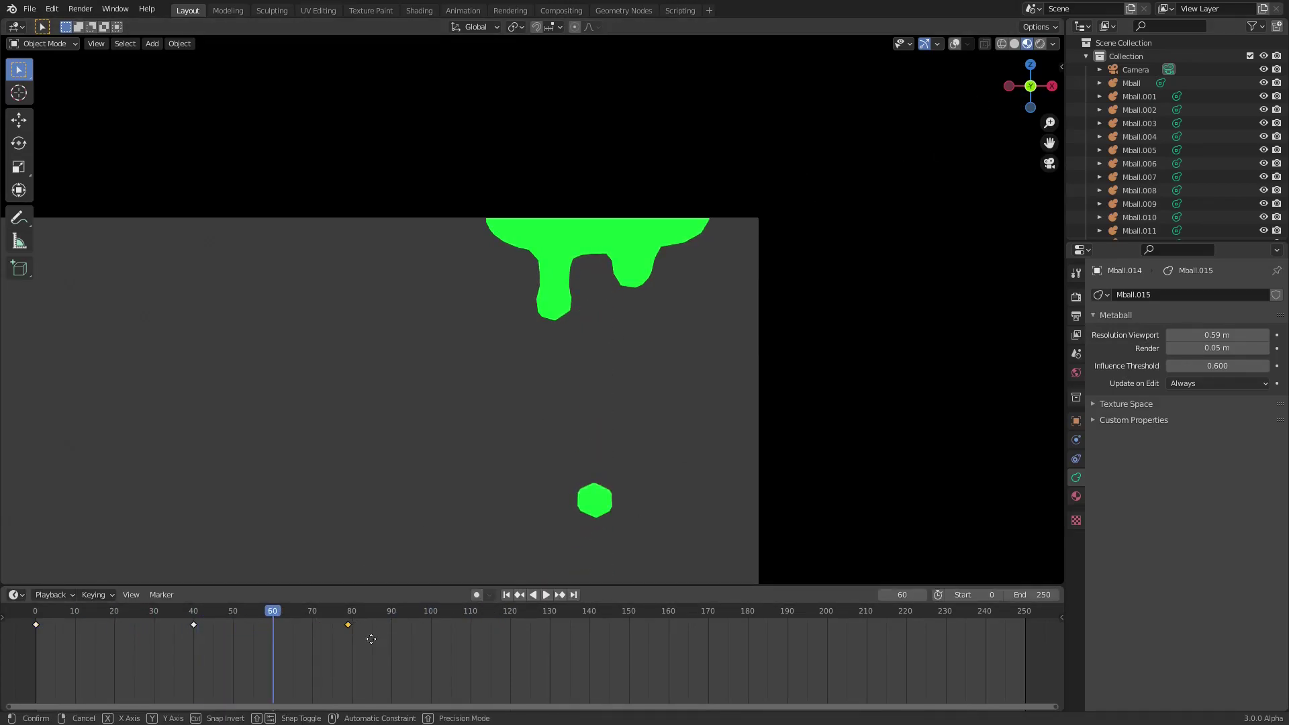
left_click(141, 615)
key("space")
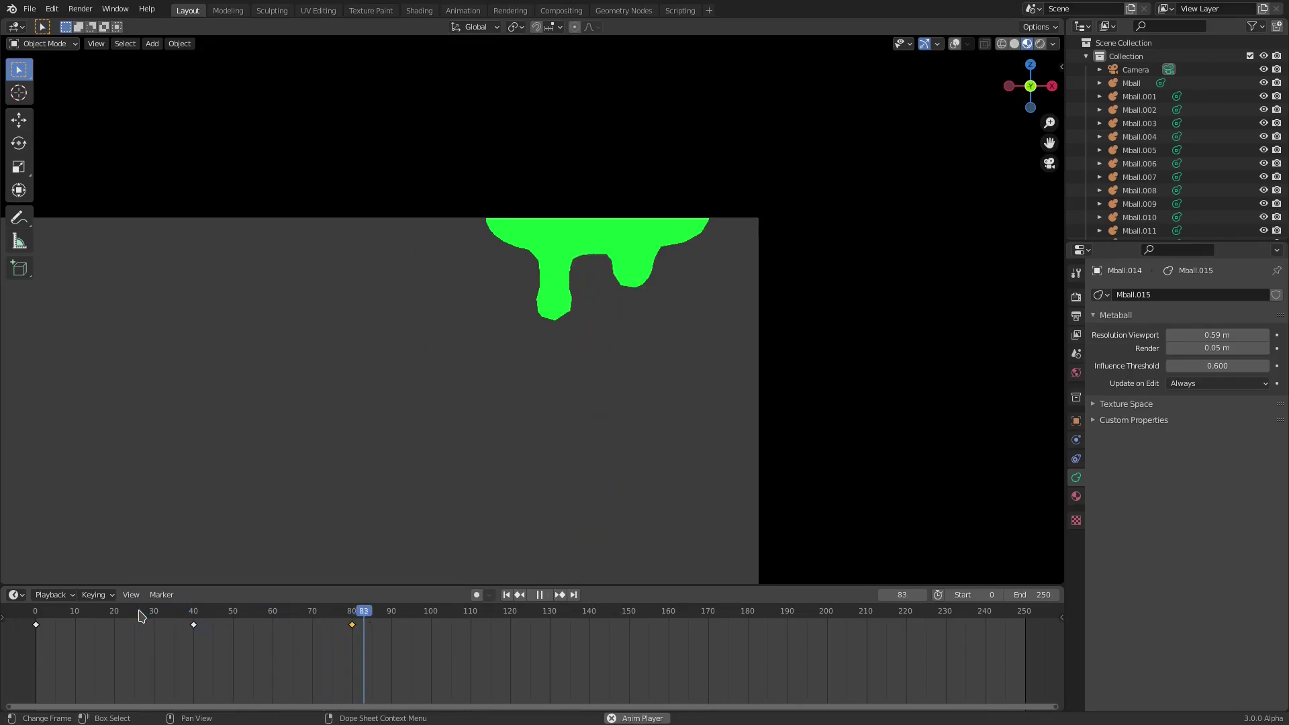
Move the drop's last keyframe to frame 70 and check the whole fall in playback
left_click_drag(352, 625, 305, 643)
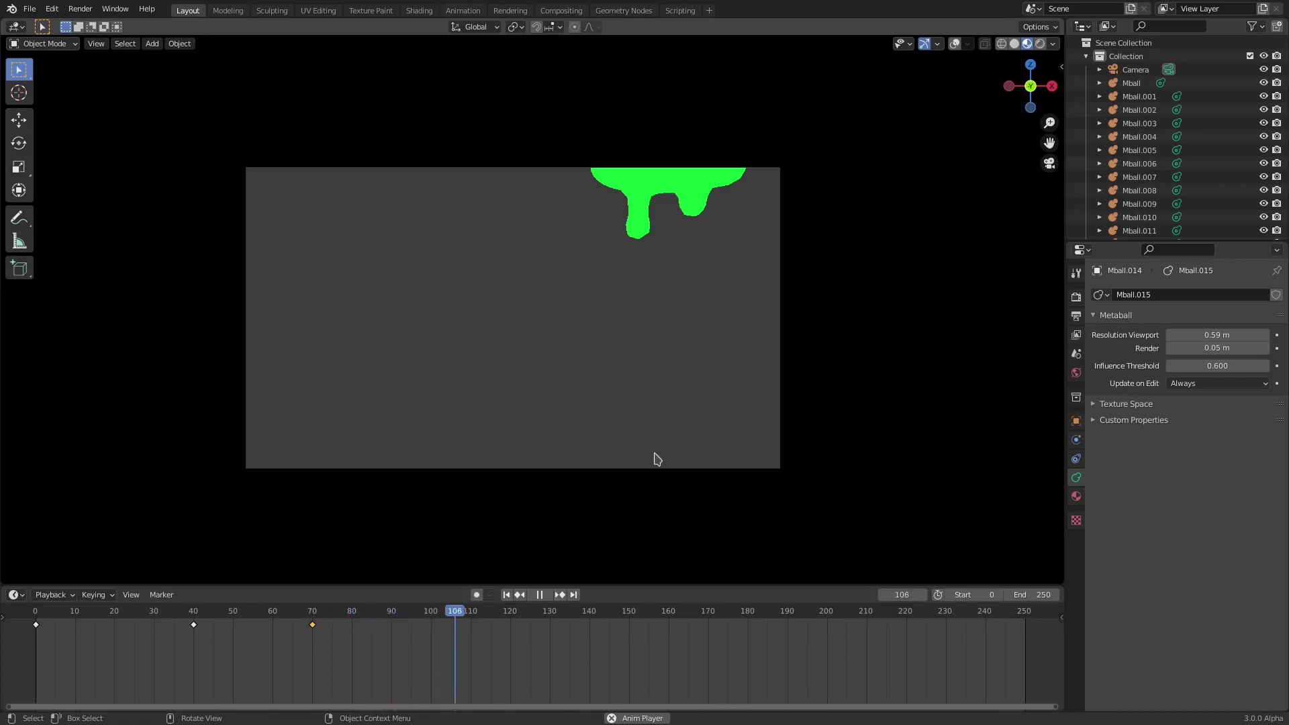
key("space")
middle_click_drag(661, 503, 667, 455, "shift")
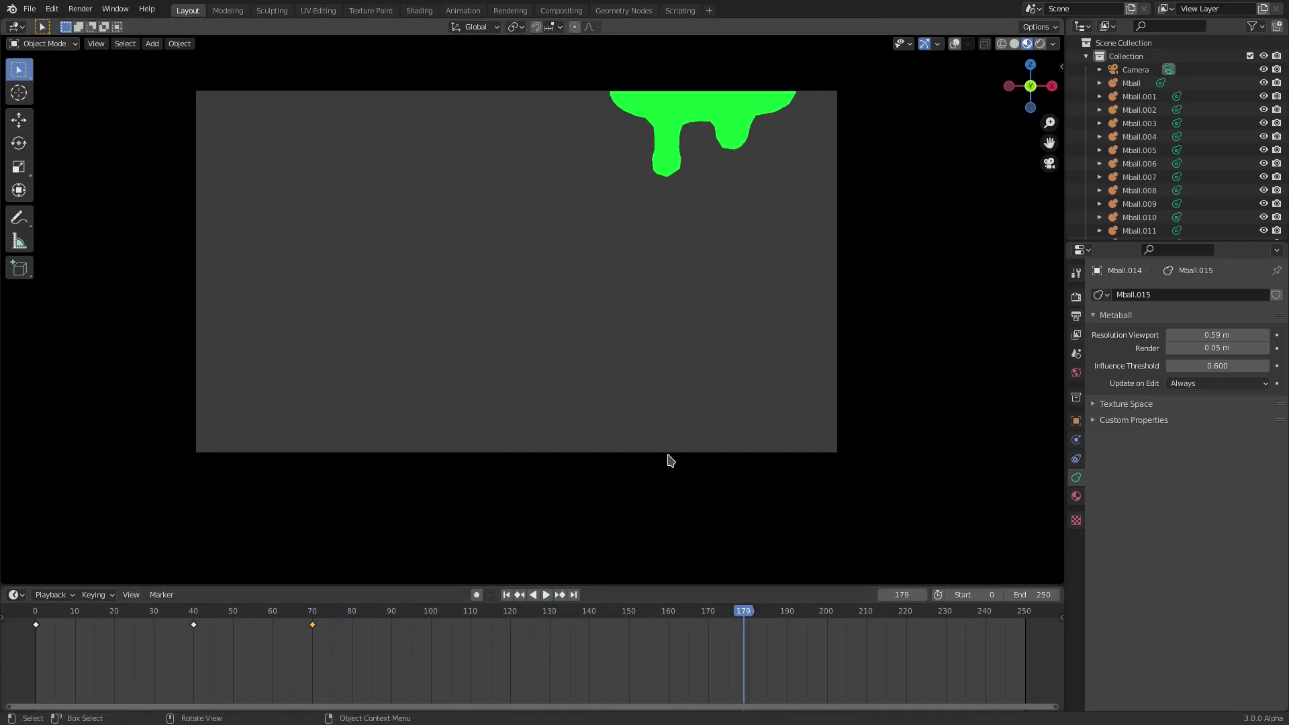
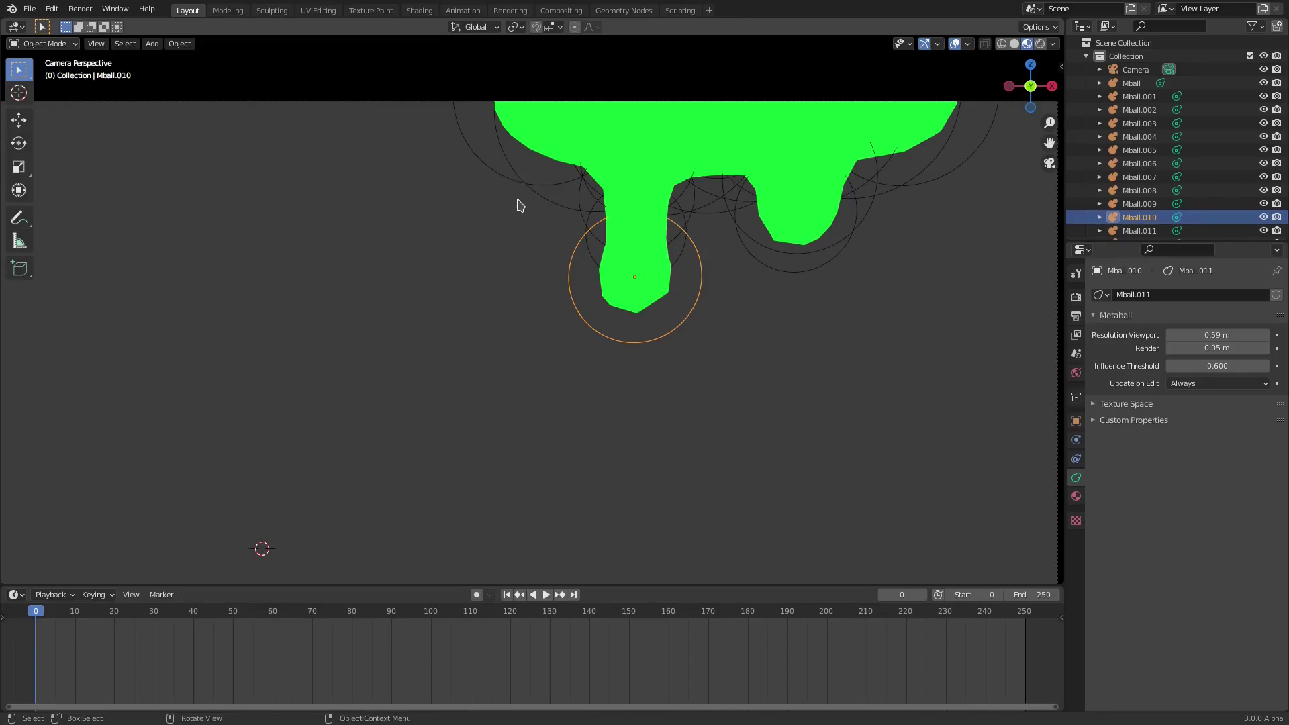
Keyframe the lower hanging drip metaball's location at frames 0 and 20, nudging it about 0.026 m in X and -0.013 m in Z at frame 20
key("i")
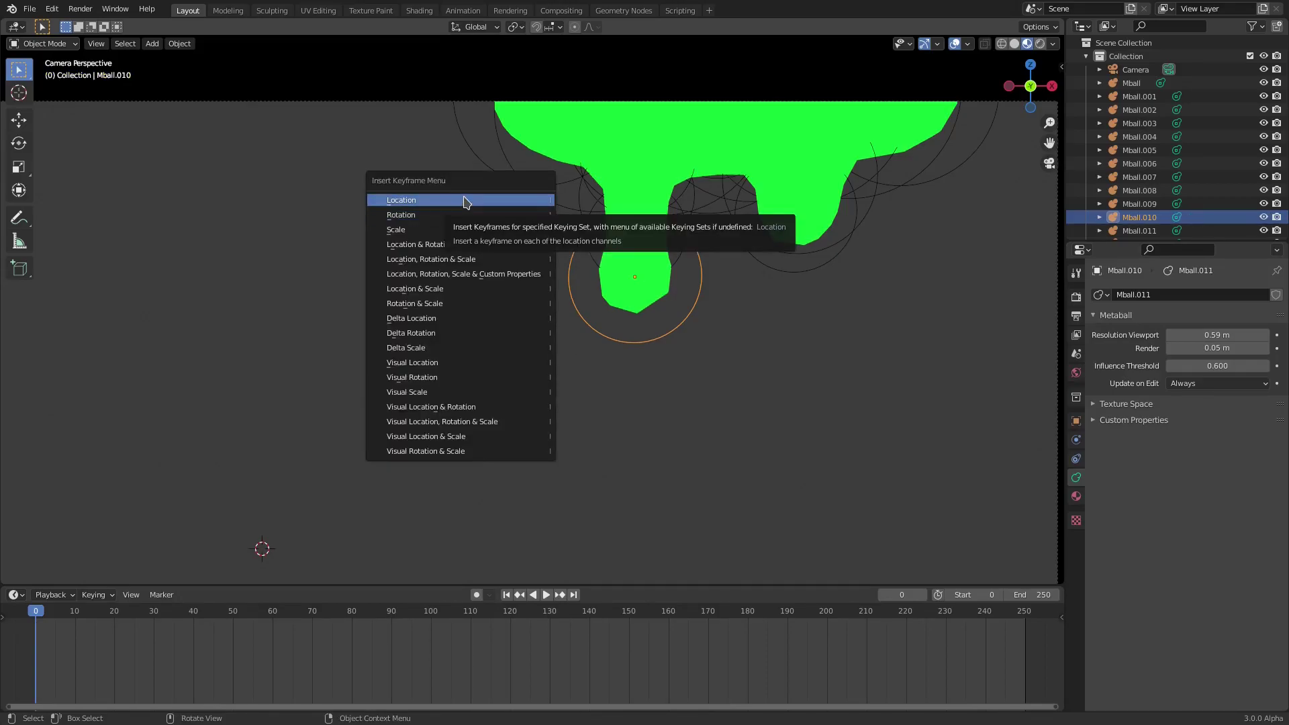
left_click(467, 201)
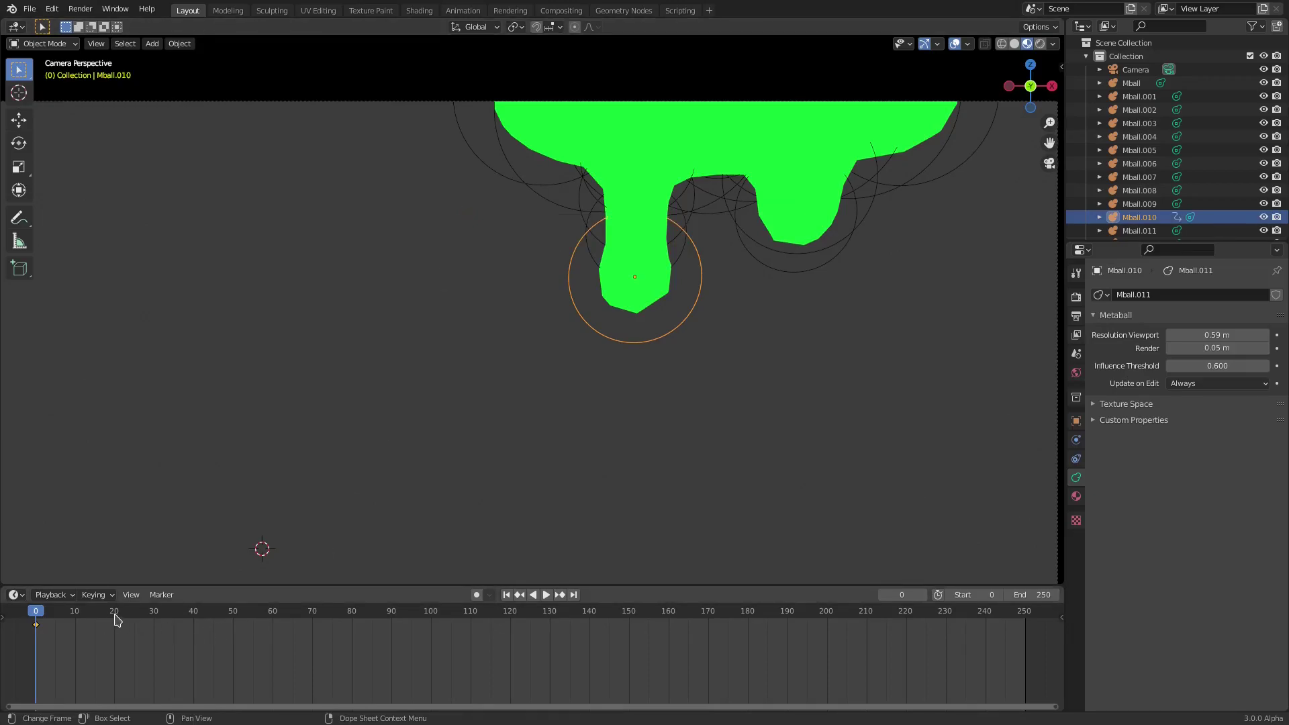
mouse_move(107, 618)
left_mouse_down()
mouse_move(127, 618)
mouse_move(116, 618)
left_mouse_up()
key("g")
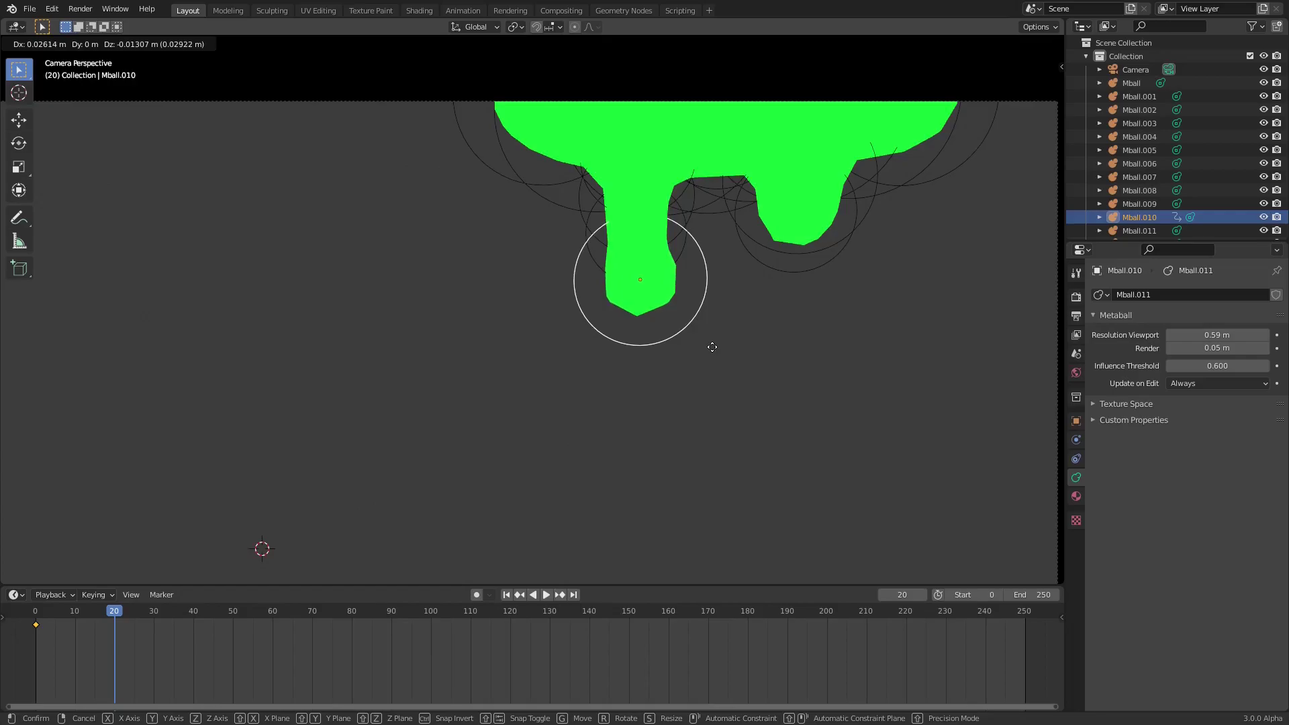
left_click(711, 348)
key("i")
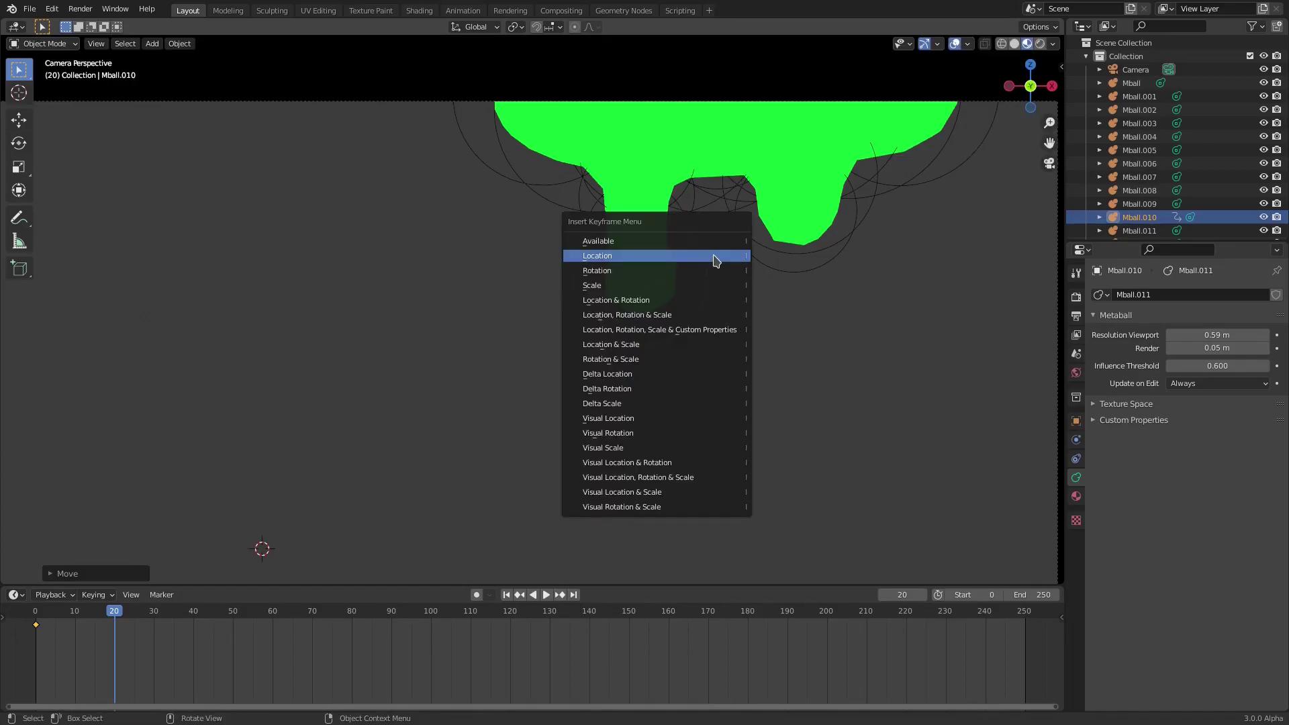
left_click(715, 256)
At frame 40, shift the hanging drip about -0.04 m in X and 0.01 m in Z and keyframe its location
left_click(193, 612)
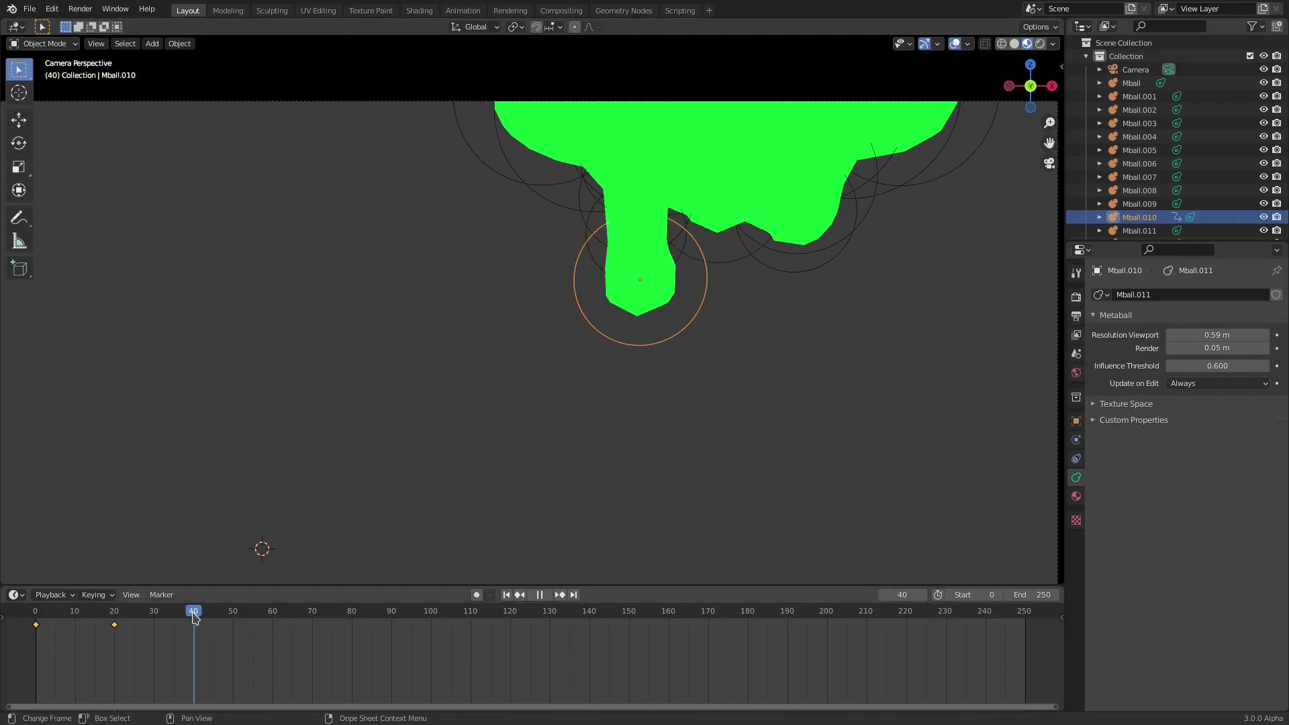
key("g")
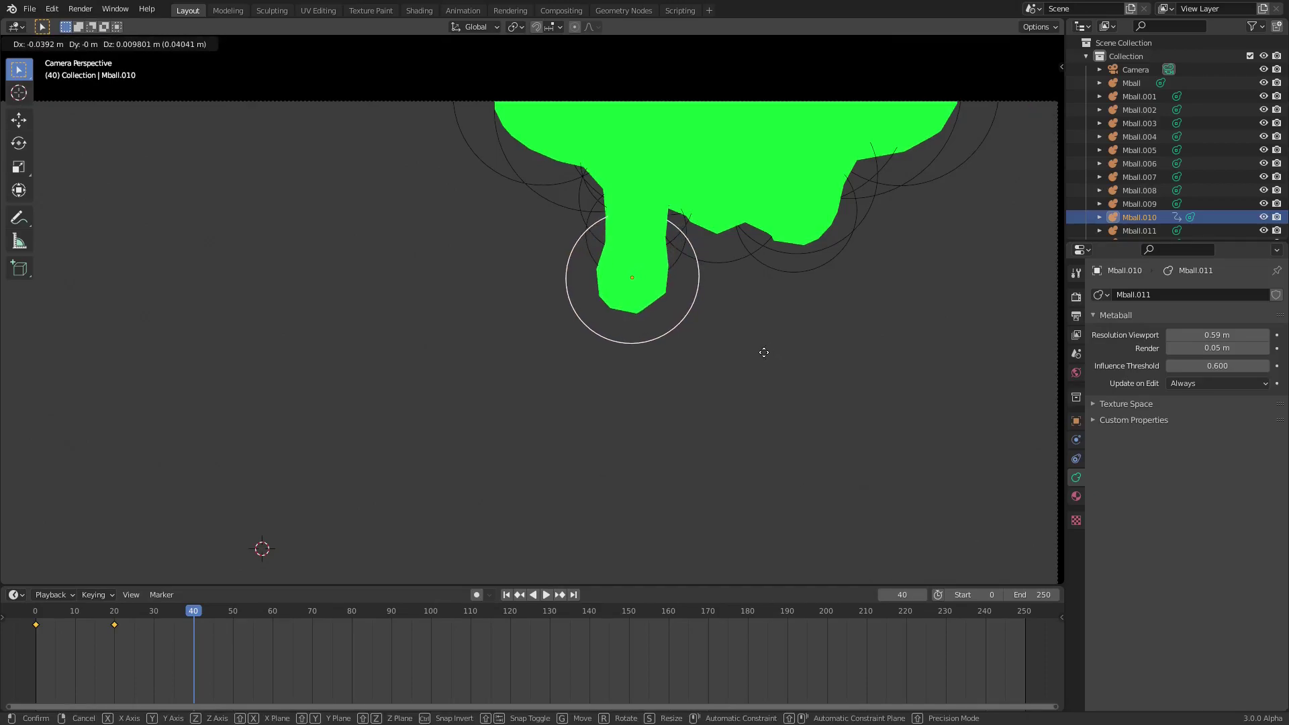
left_click(766, 356)
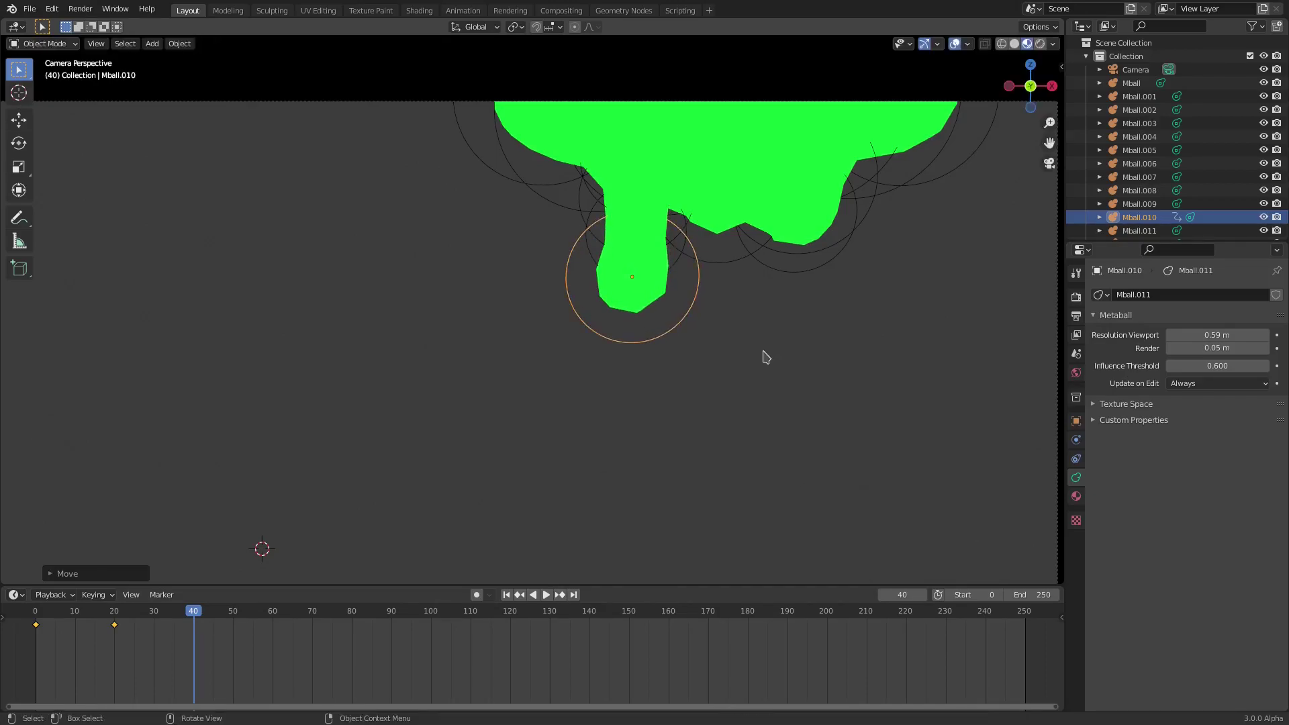
key("i")
left_click(773, 265)
At frame 60, shift the hanging drip about 0.026 m in X and -0.056 m in Z and keyframe its location
key("Up")
key("Up")
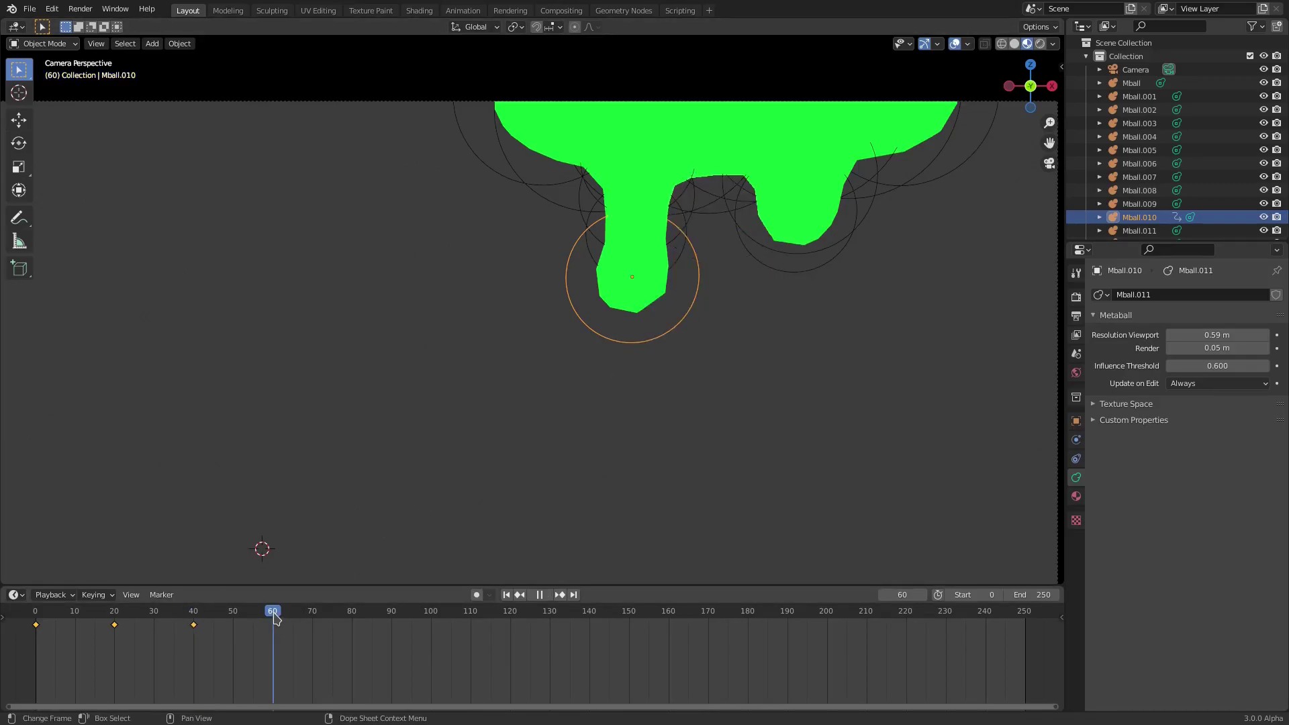
key("g")
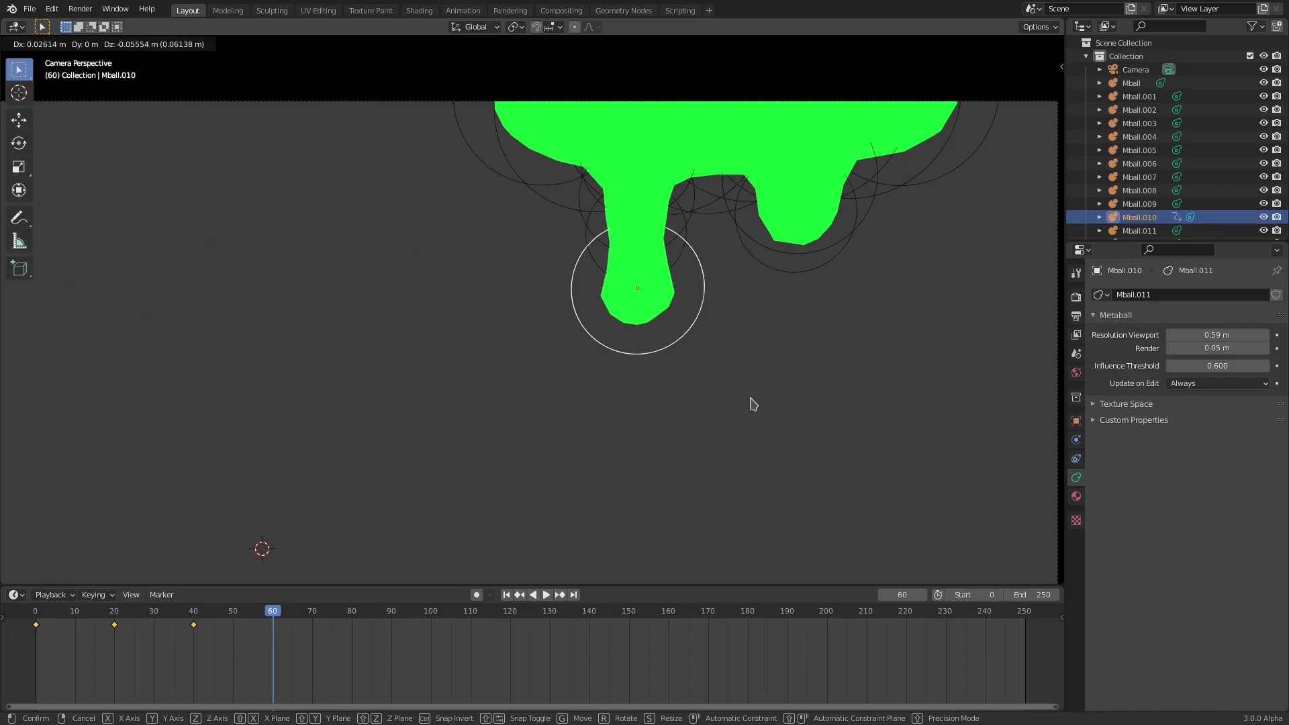
left_click(753, 403)
key("i")
left_click(752, 401)
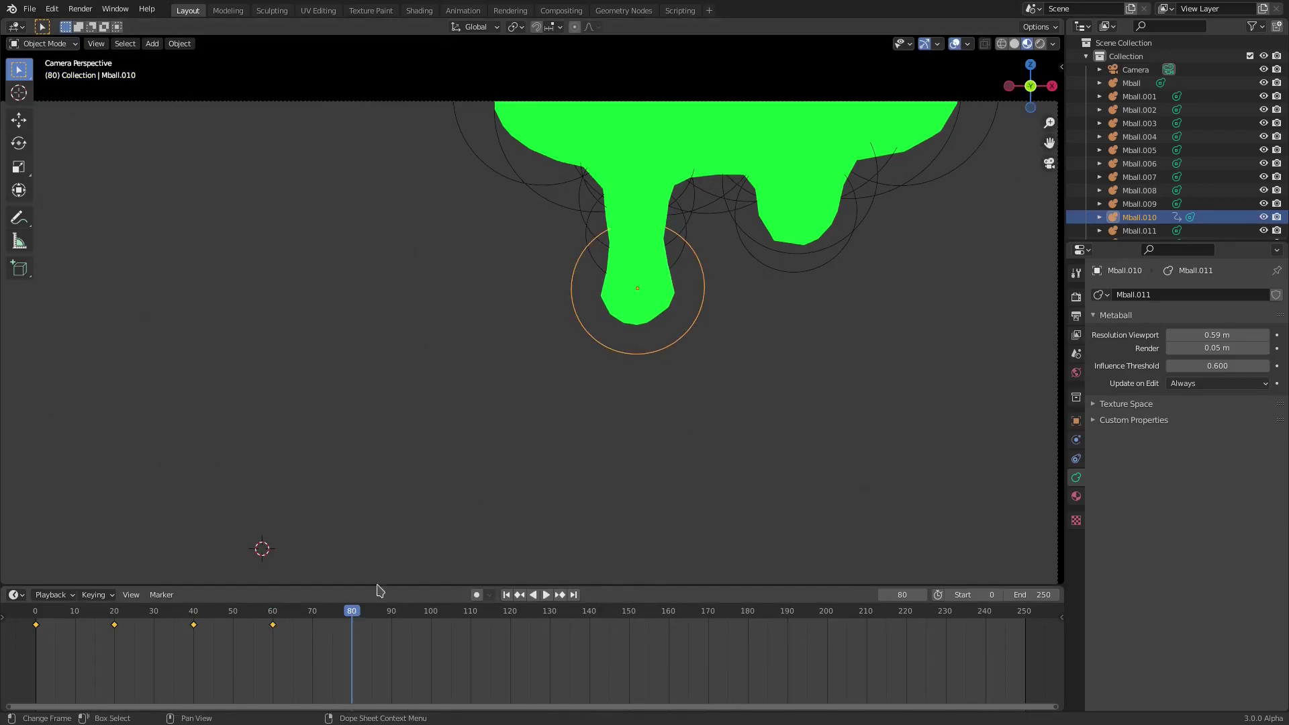
At frame 80, shift the hanging drip about -0.03 m in X and 0.04 m in Z and keyframe its location
key("g")
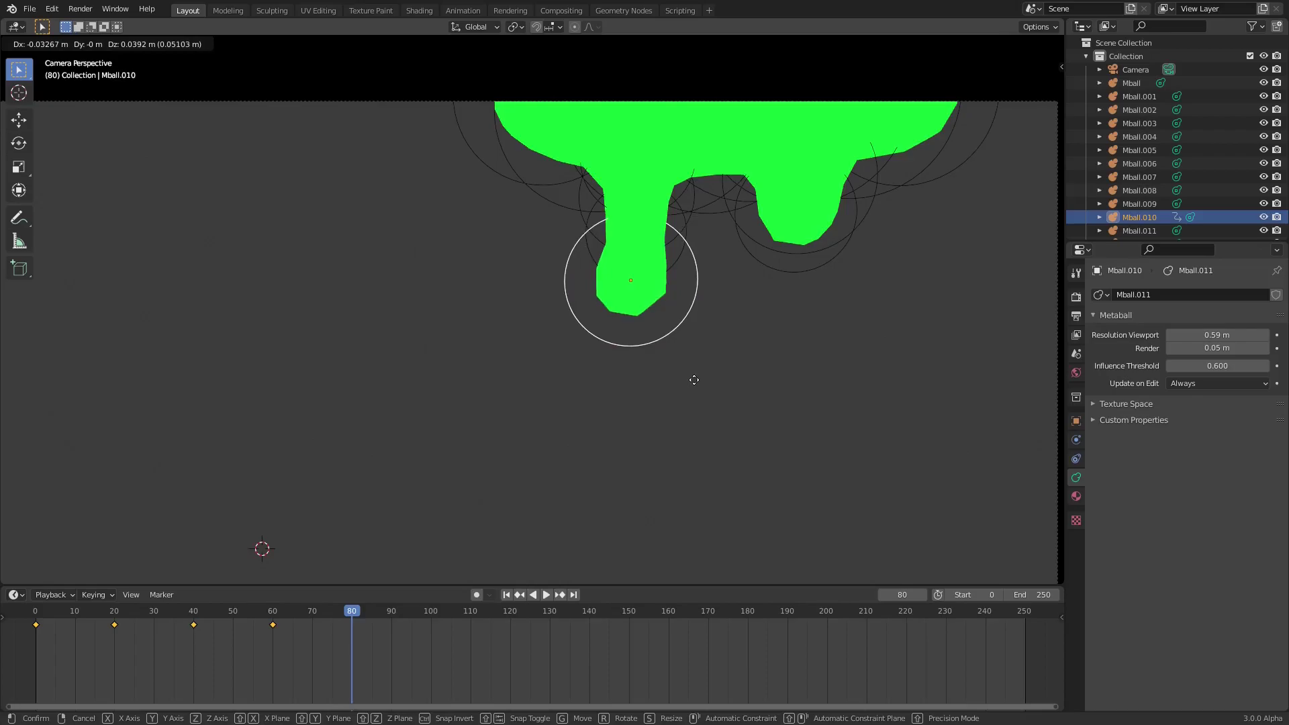
left_click(694, 380)
key("i")
left_click(694, 377)
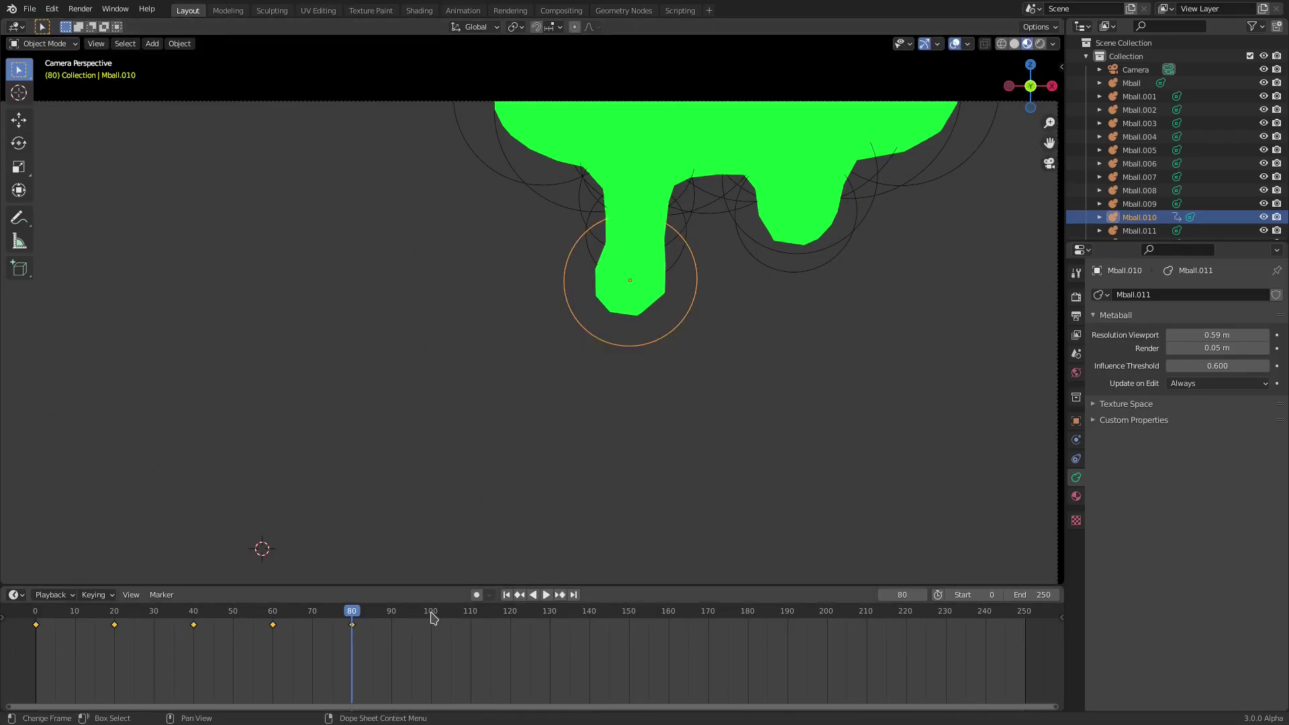
At frame 100, nudge the hanging drip slightly off its previous position and keyframe its location
left_click(432, 617)
key("g")
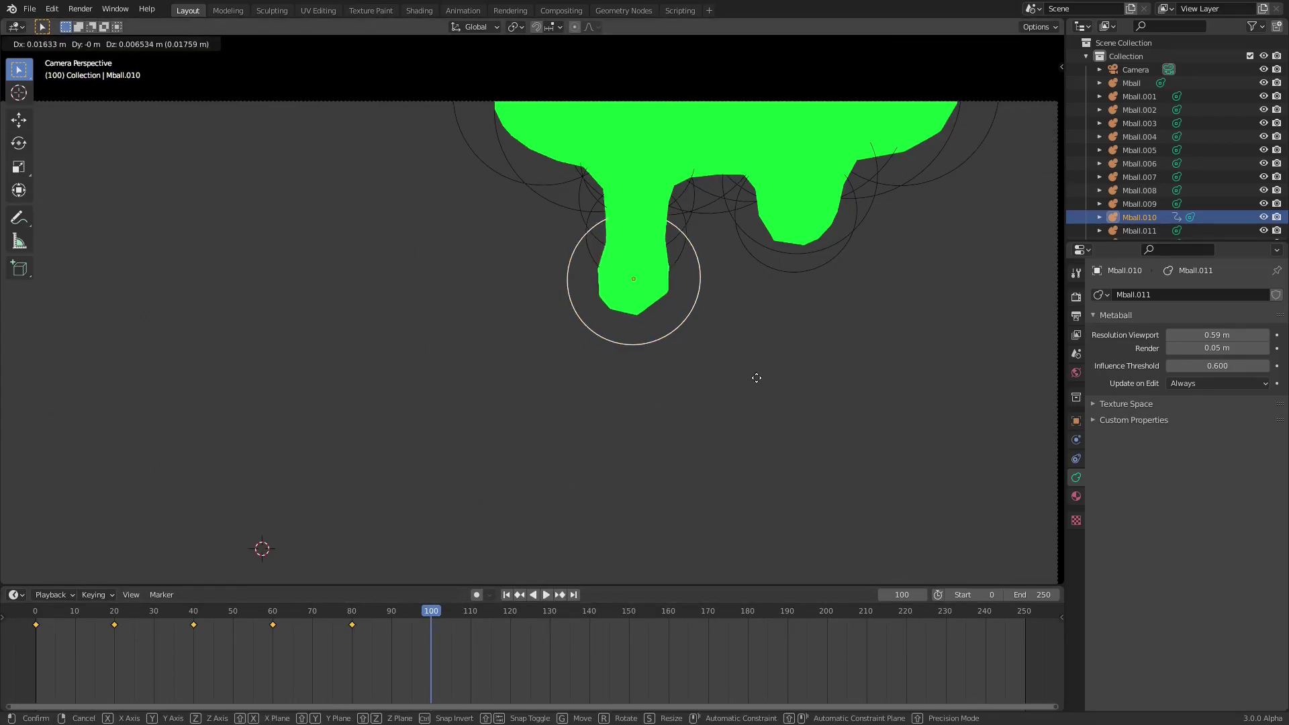
left_click(762, 380)
key("i")
left_click(738, 379)
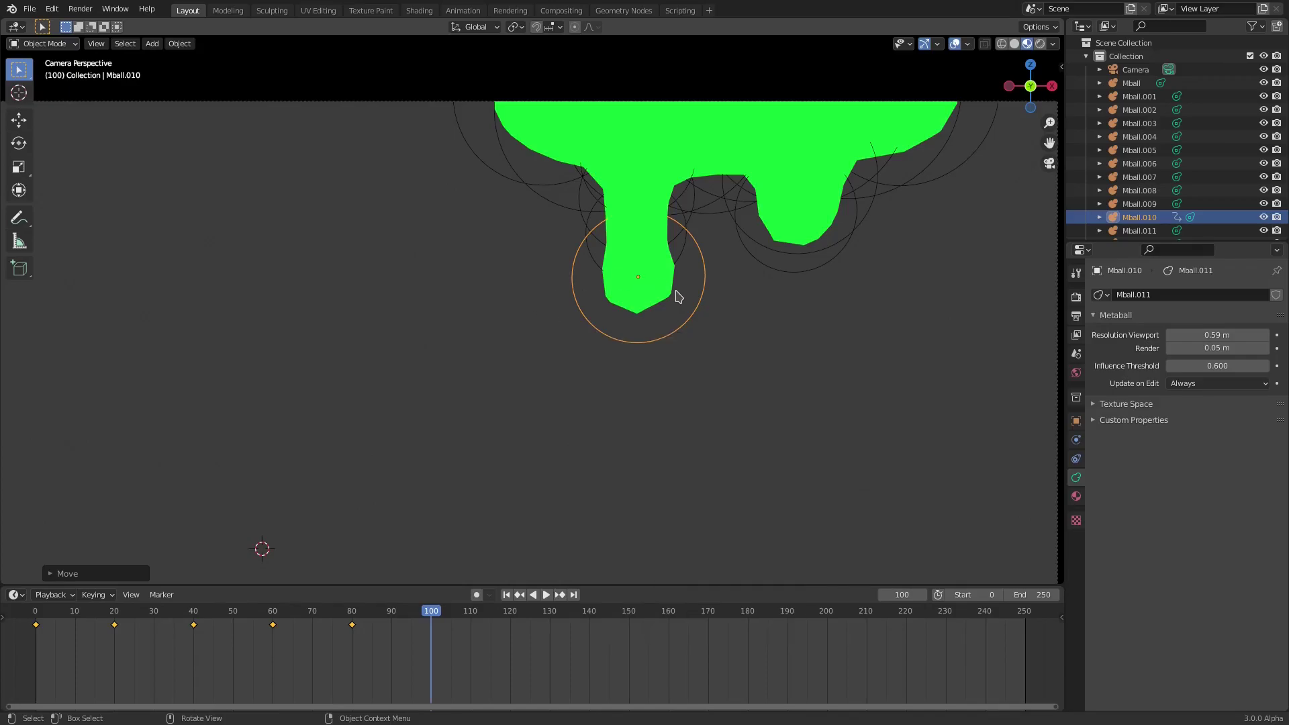
key("g")
left_click(691, 311)
key("i")
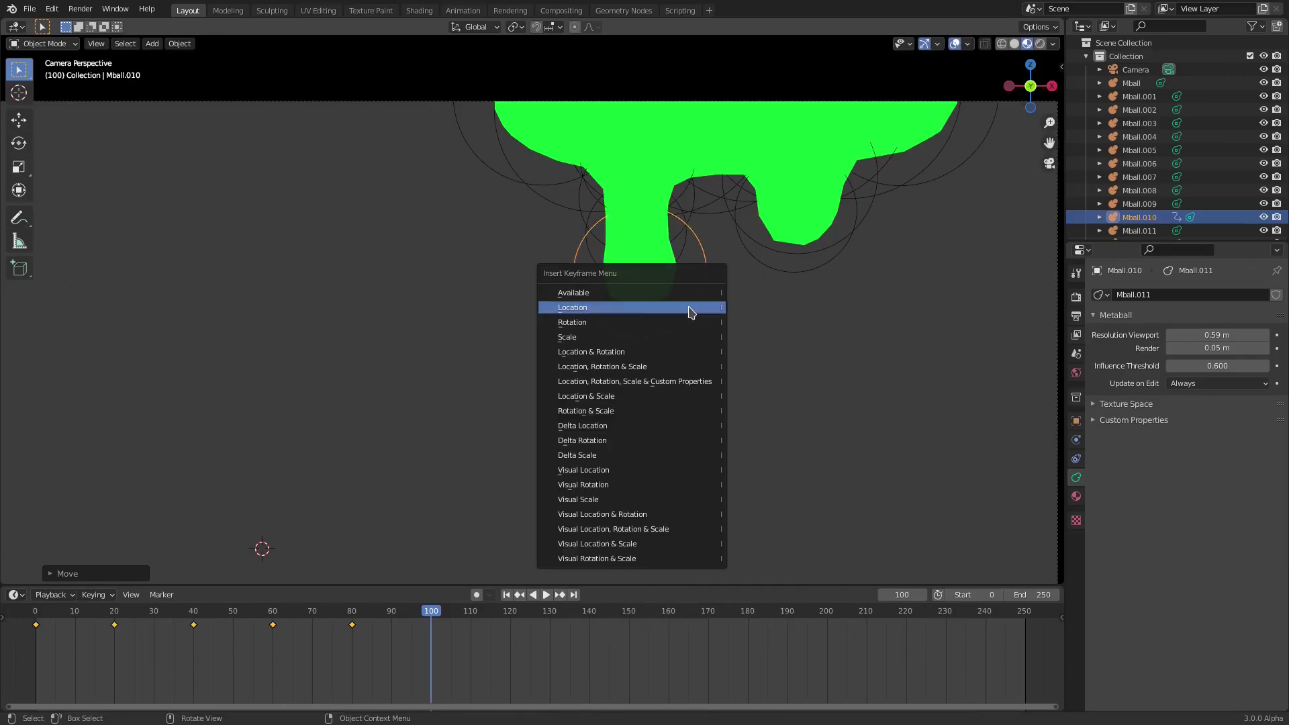
left_click(690, 307)
Play the animation from frame 0 to check the hanging drip's wobble
left_click(506, 595)
left_click(546, 595)
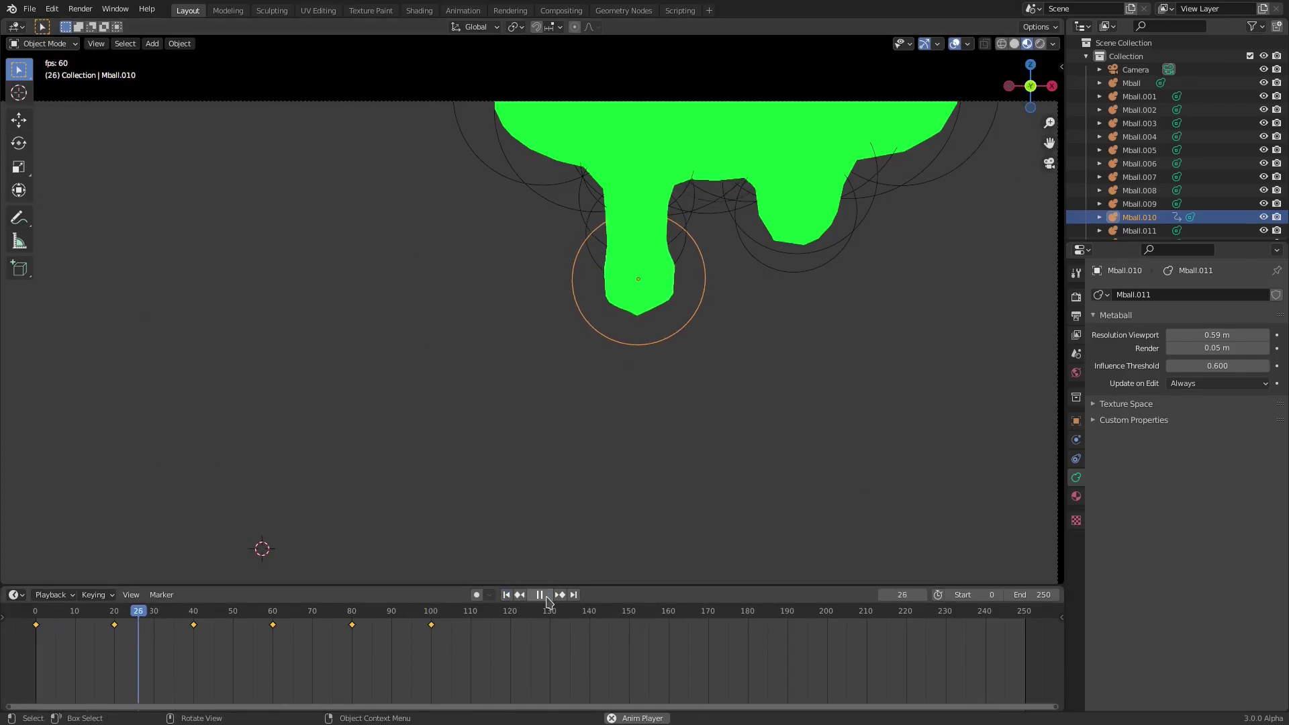
left_click(546, 596)
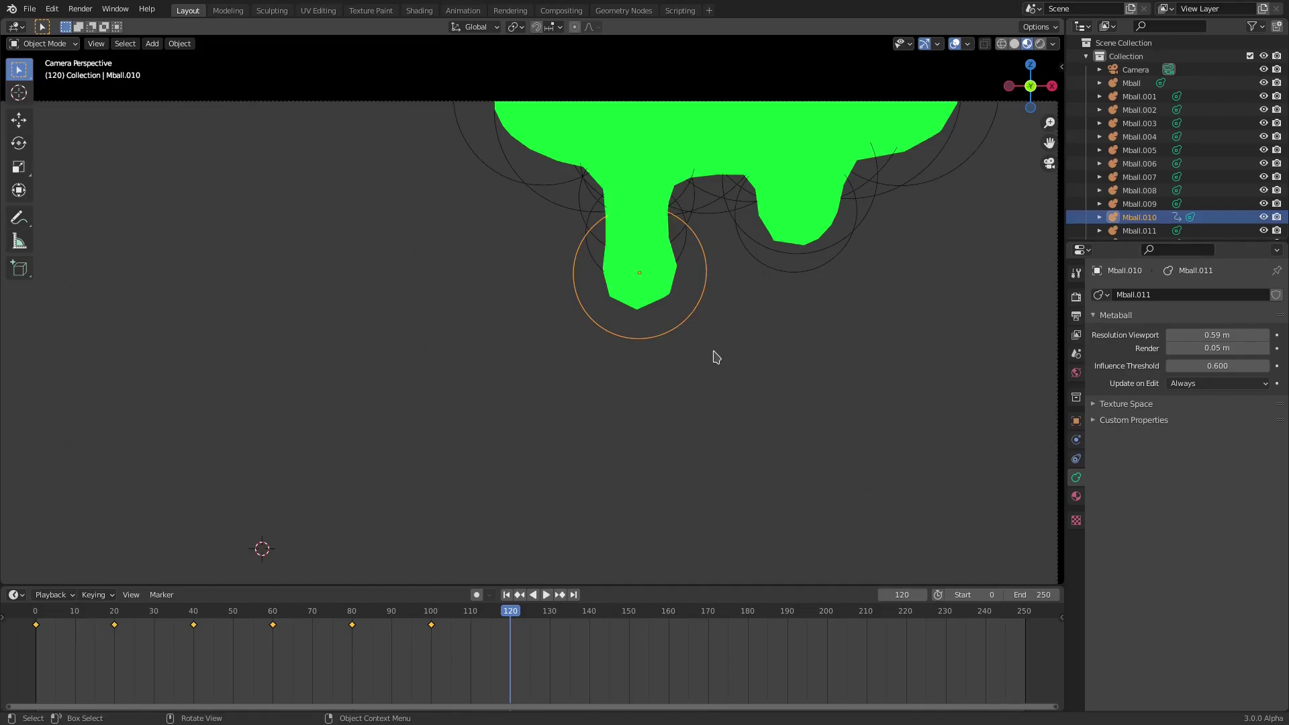
Duplicate the drip's earlier location keyframes in mixed order to frames 120, 140, 160 and 180
left_click_drag(483, 617, 430, 613)
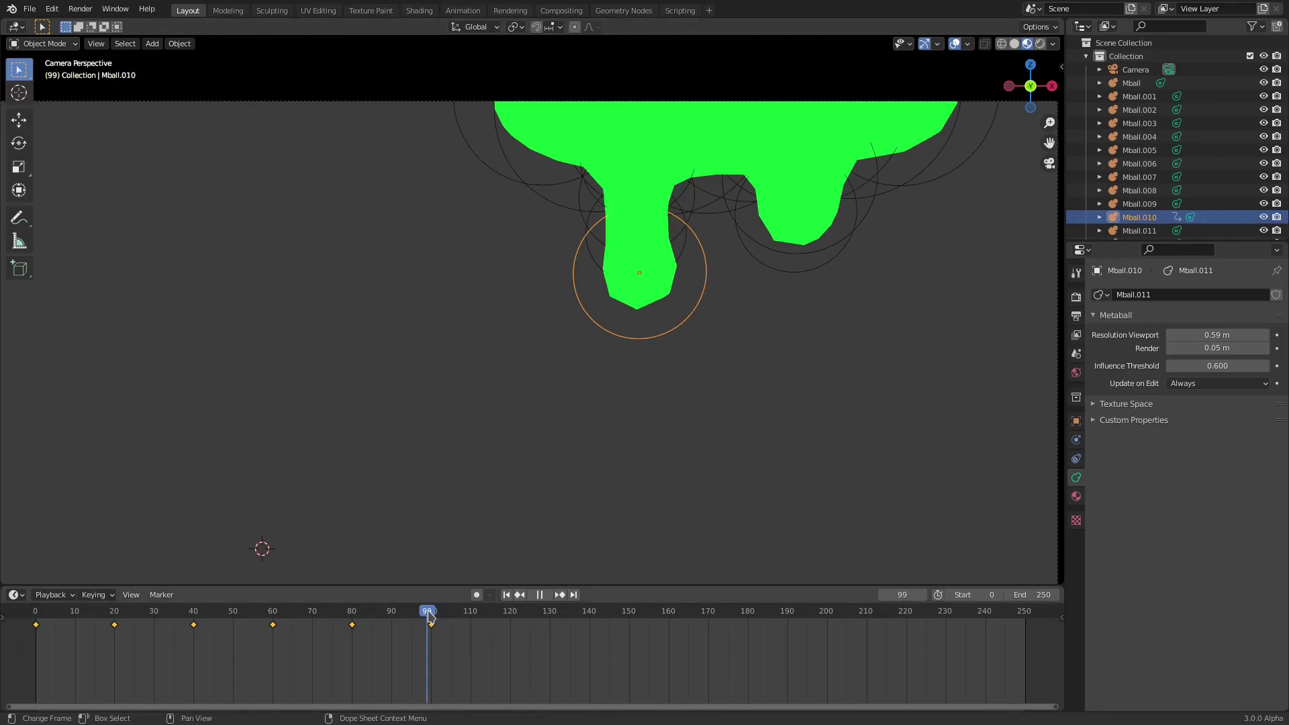
left_click_drag(354, 630, 406, 633)
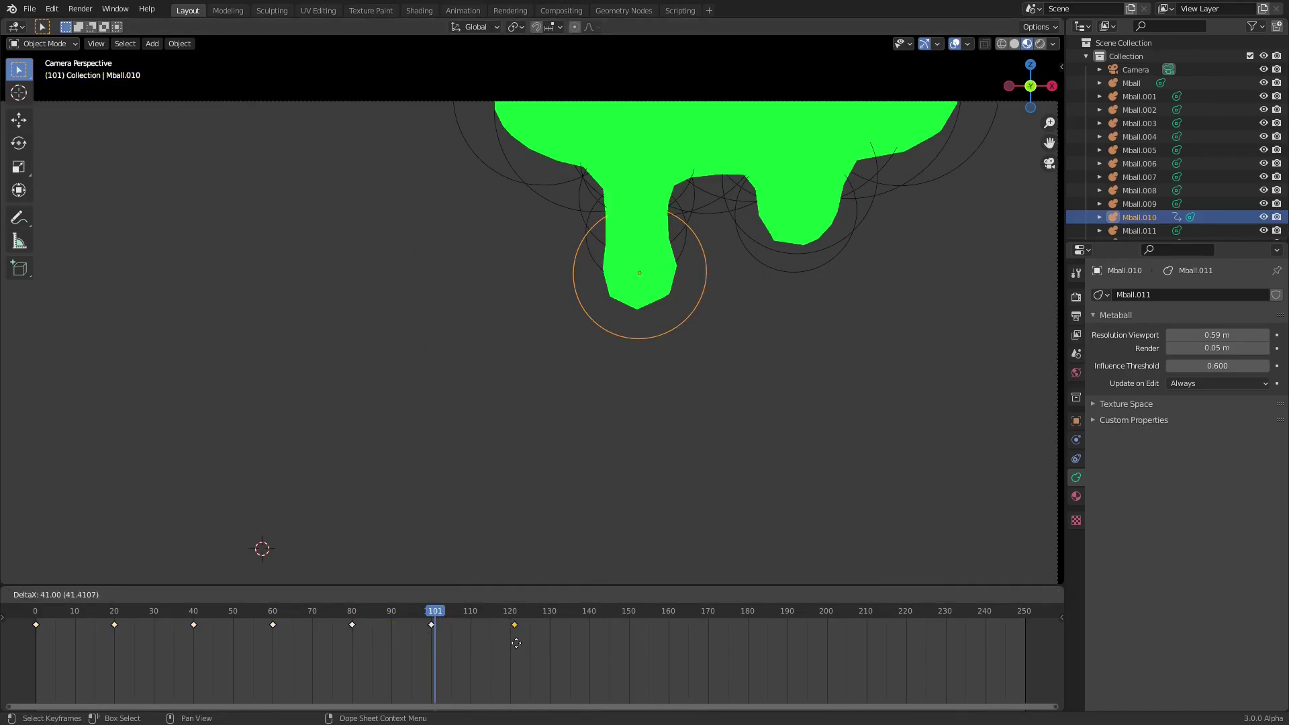
left_click_drag(511, 642, 511, 642)
left_click_drag(194, 624, 425, 638)
left_click_drag(606, 653, 606, 653)
left_click_drag(117, 626, 668, 661)
left_click_drag(352, 627, 750, 671)
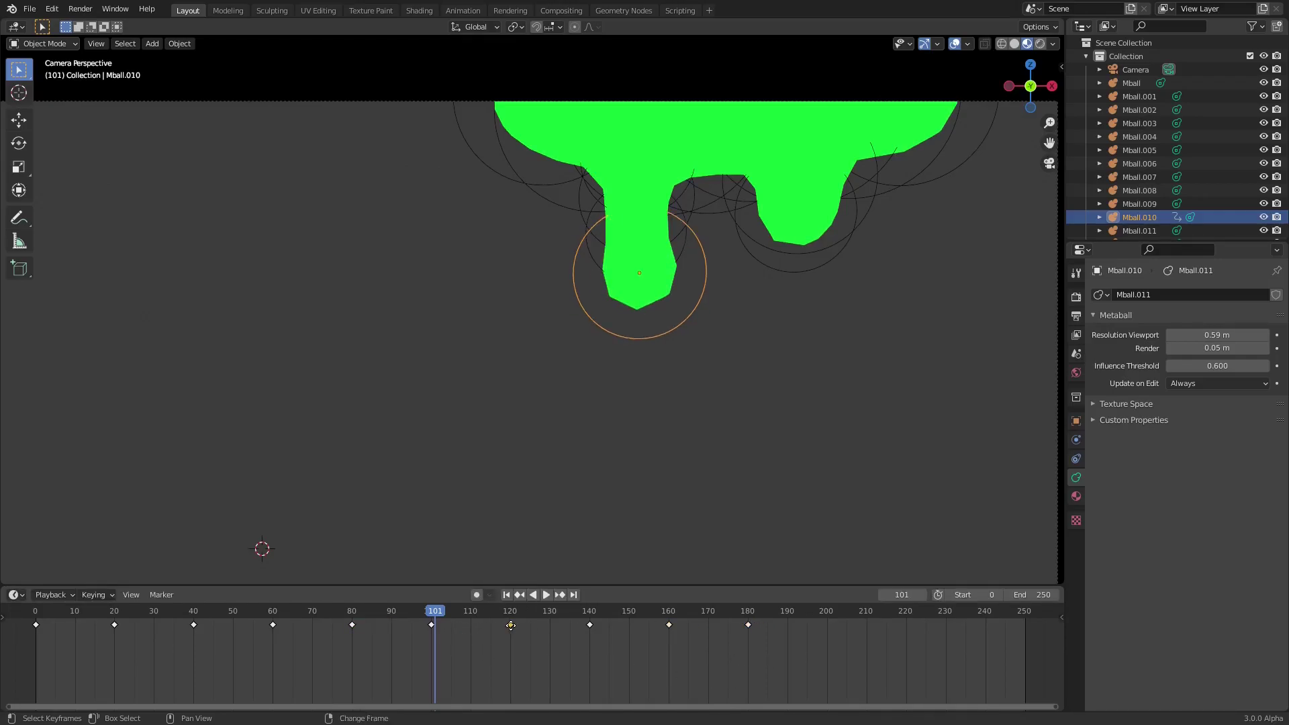
Continue the wobble with duplicated location keyframes at frames 200, 220 and 240
key("shift+d")
left_click(827, 652)
left_click_drag(196, 630, 743, 660)
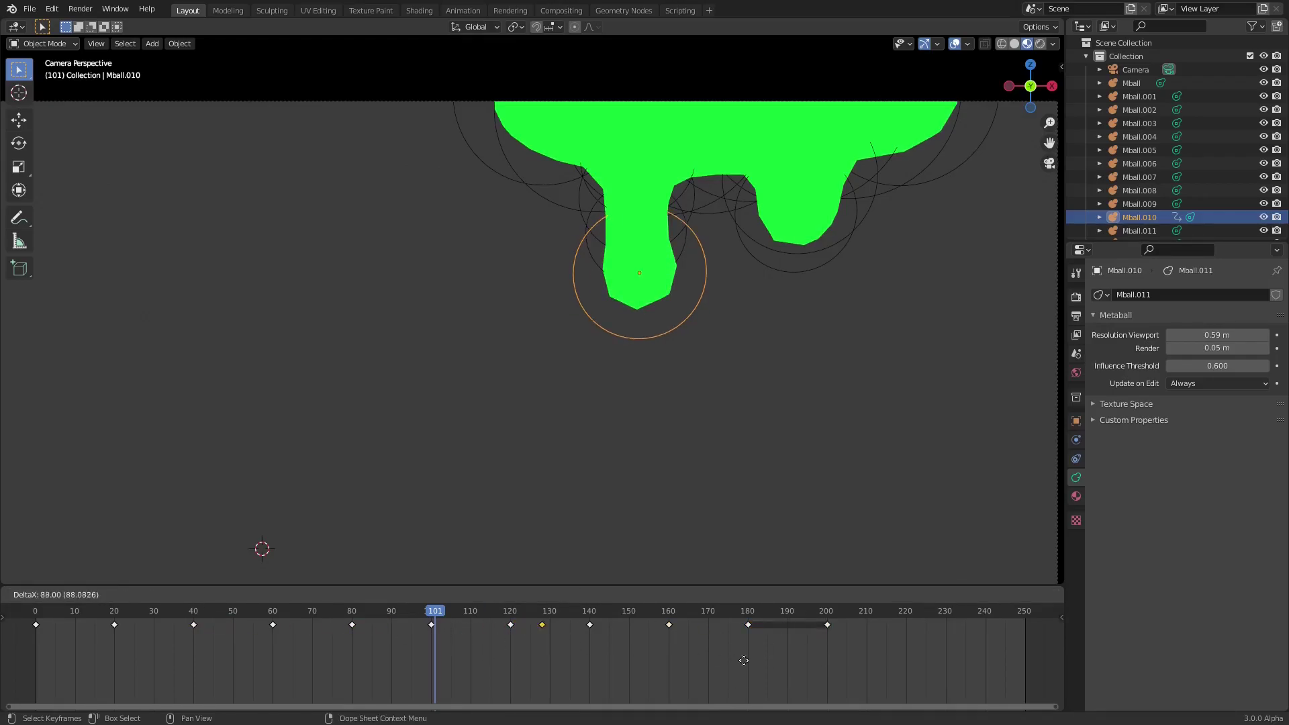
left_click_drag(914, 671, 913, 674)
left_click_drag(511, 625, 986, 659)
left_click_drag(588, 629, 600, 627)
left_click_drag(999, 648, 1020, 649)
scroll(1014, 650, "down", 1)
middle_click_drag(1007, 652, 910, 647)
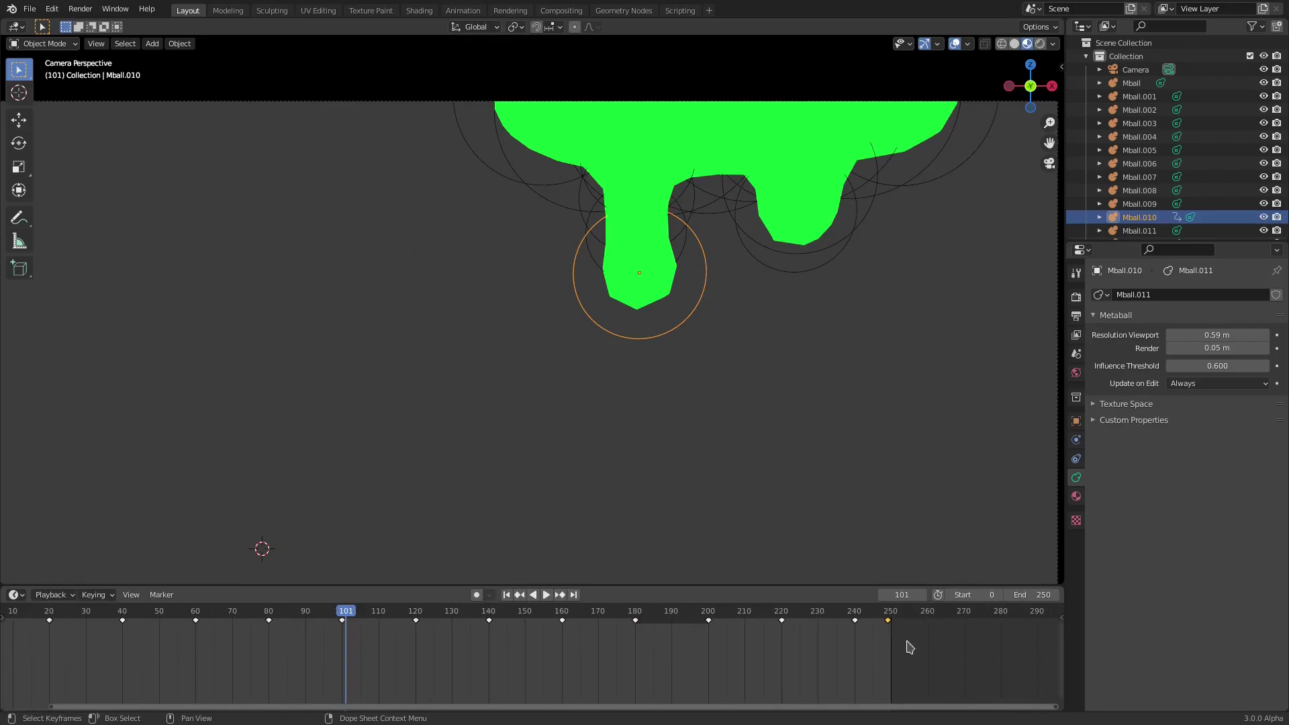
Duplicate the frame 0 keyframe to frame 250 to close the loop, and shift the frame 240 keyframe to 236
scroll(22, 630, "down", 1)
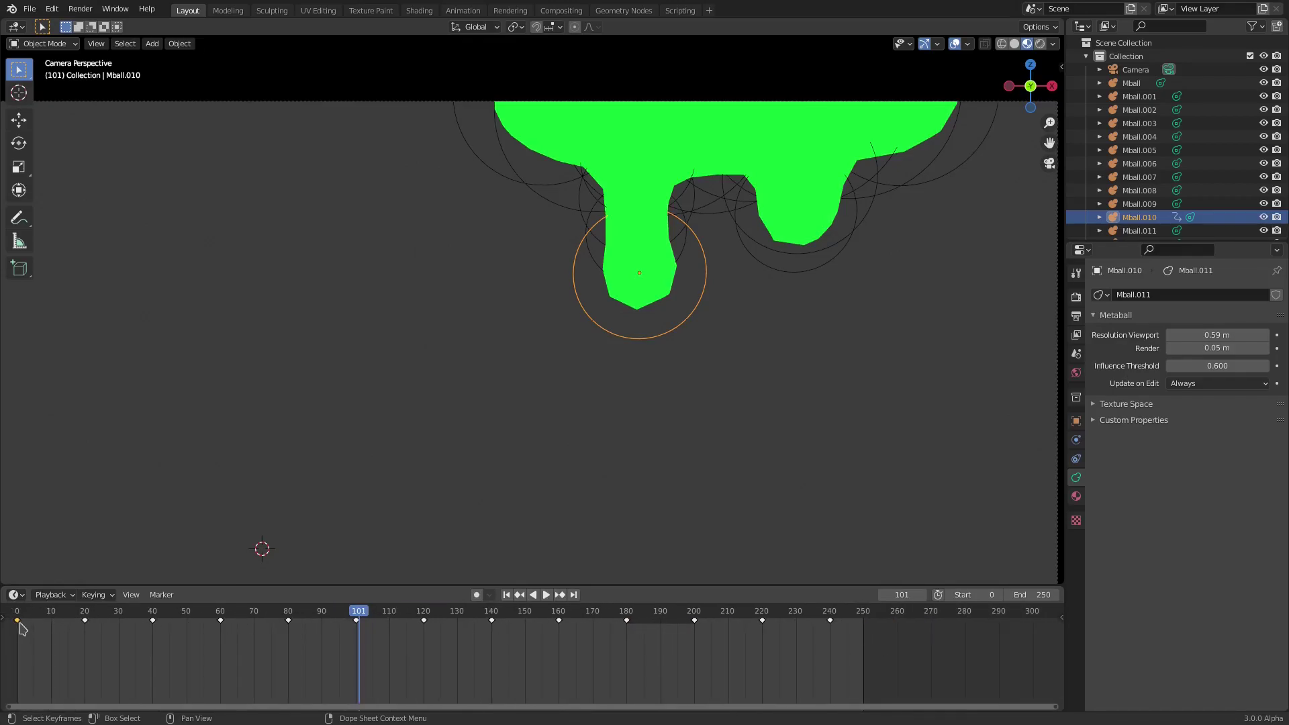
middle_click_drag(22, 630, 30, 649)
left_click_drag(23, 630, 33, 627)
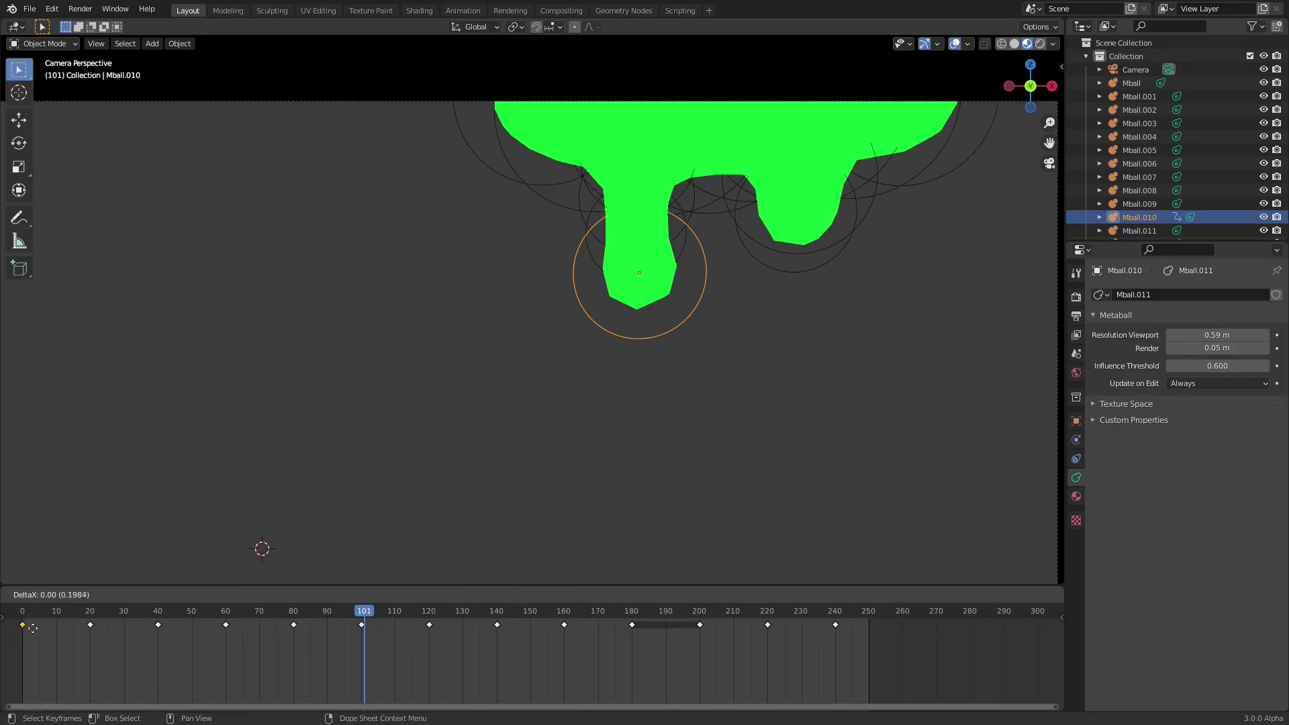
left_click_drag(867, 663, 822, 624)
Play the looping wobble and set the metaball's viewport resolution to 0.14 m
left_click(769, 611)
key("space")
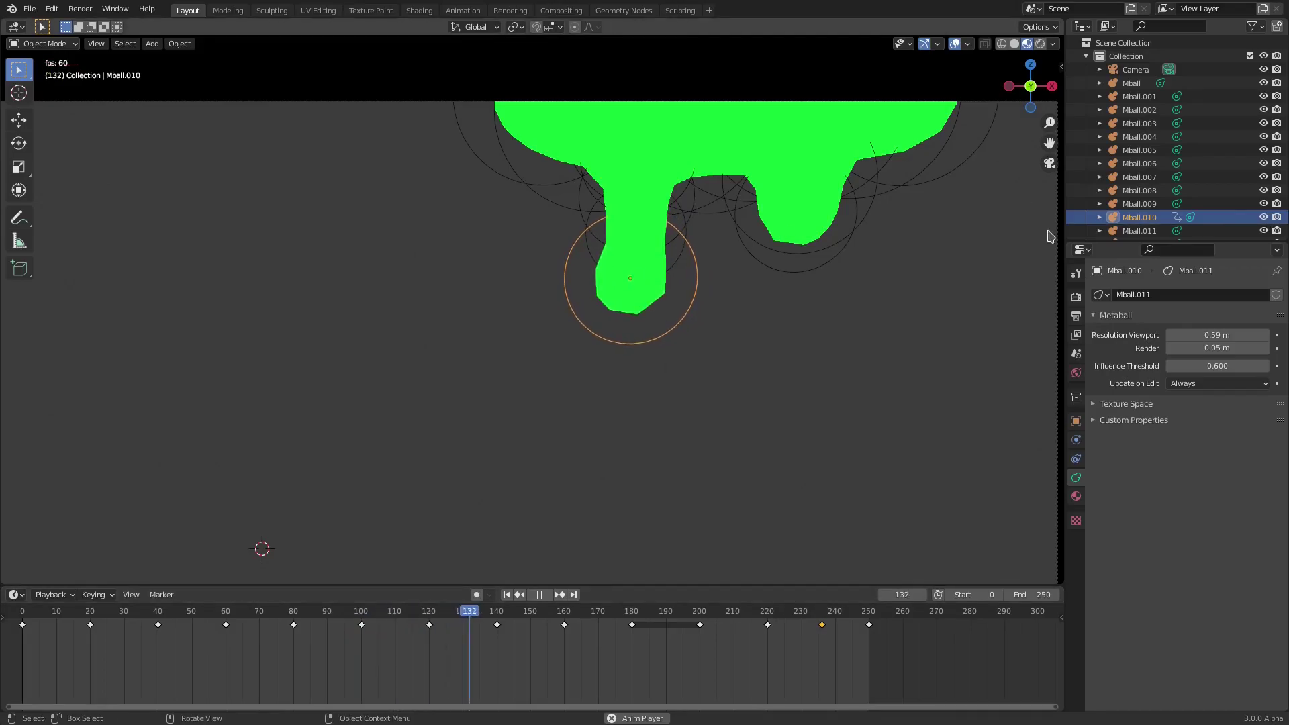
scroll(741, 354, "down", 1)
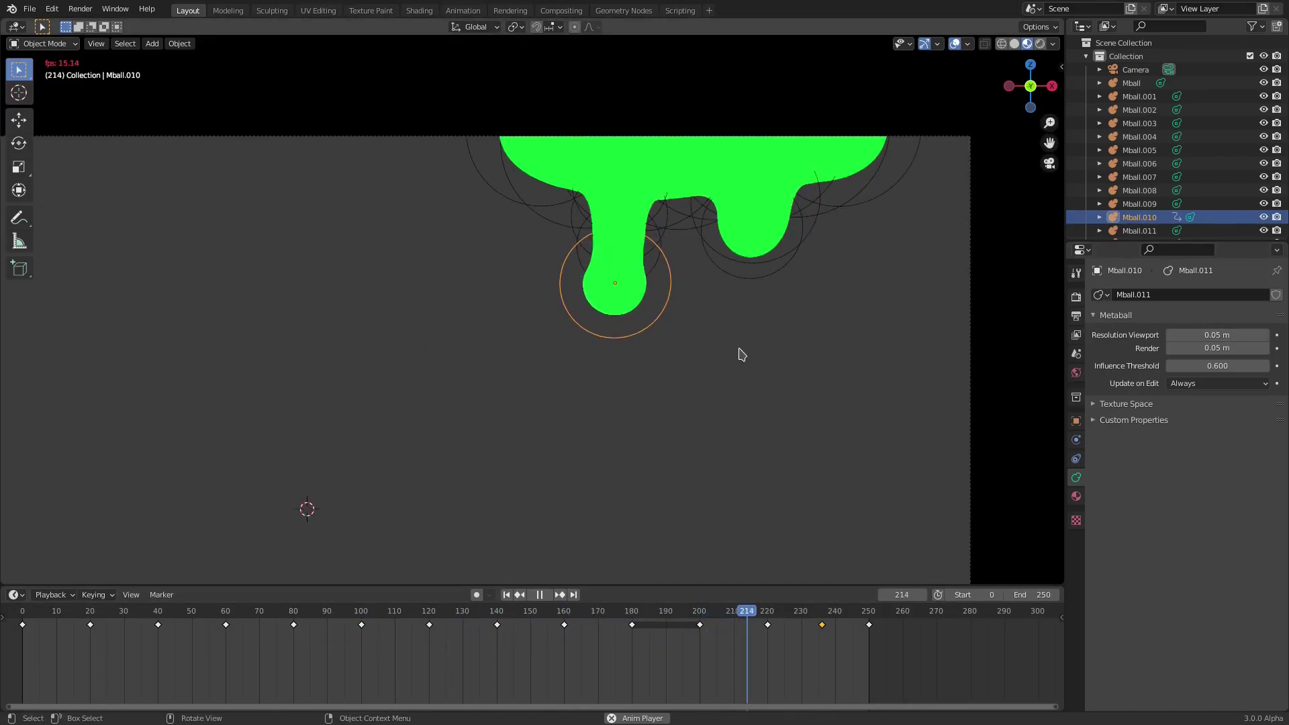
scroll(742, 354, "up", 1)
mouse_move(1217, 335)
left_mouse_down()
mouse_move(1249, 335)
mouse_move(1216, 335)
left_mouse_up()
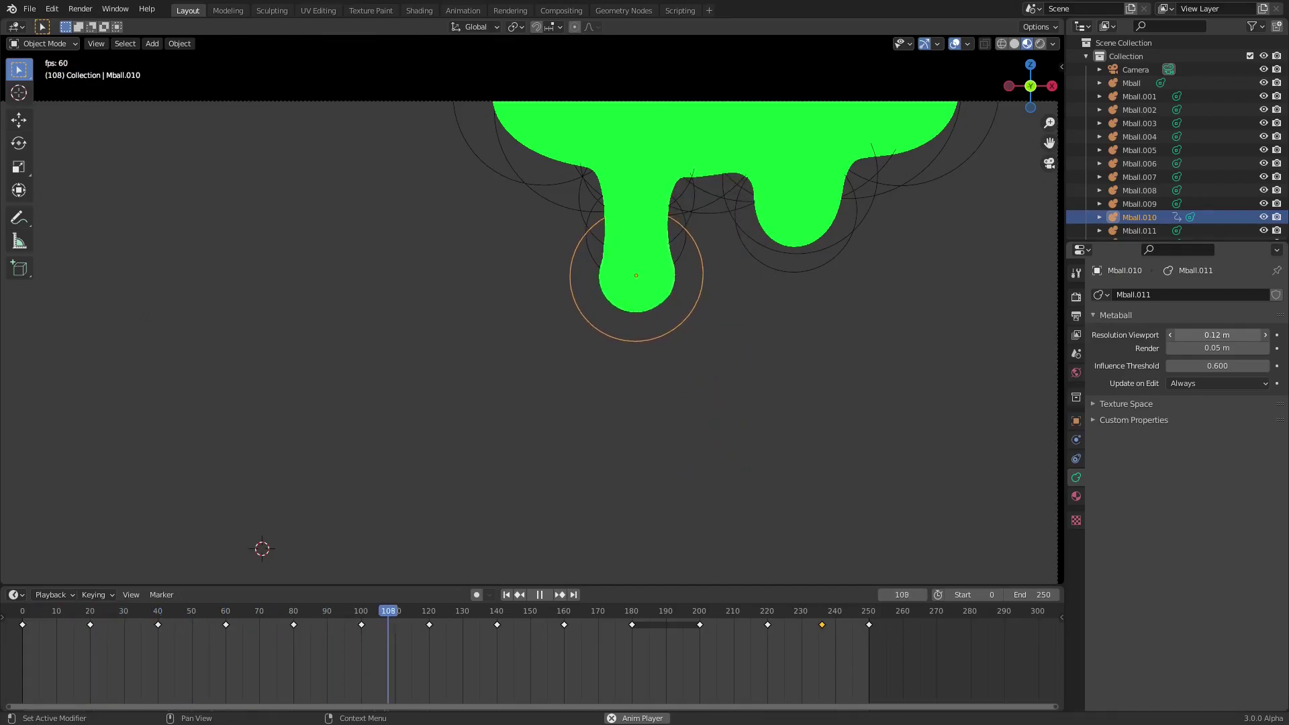
scroll(768, 354, "down", 1)
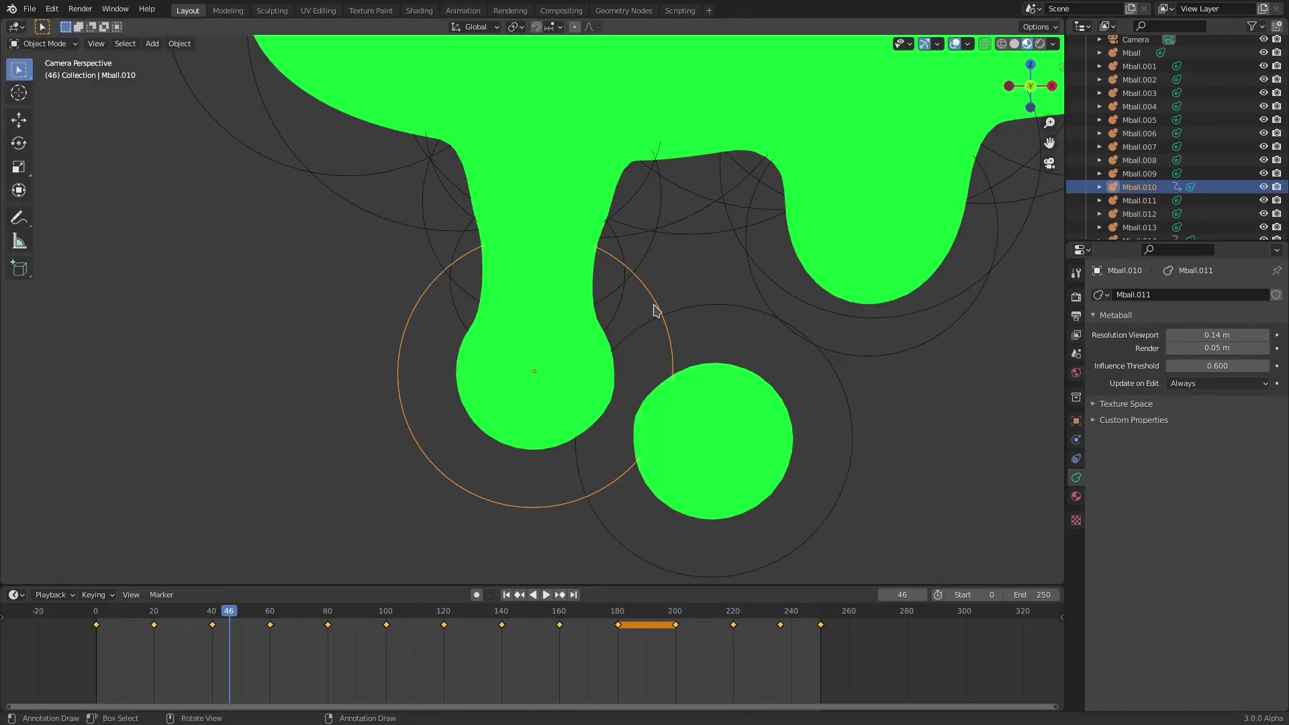
Go to frame 114 and delete the metaball filling the neck above the hanging drip
left_click_drag(271, 612, 426, 610)
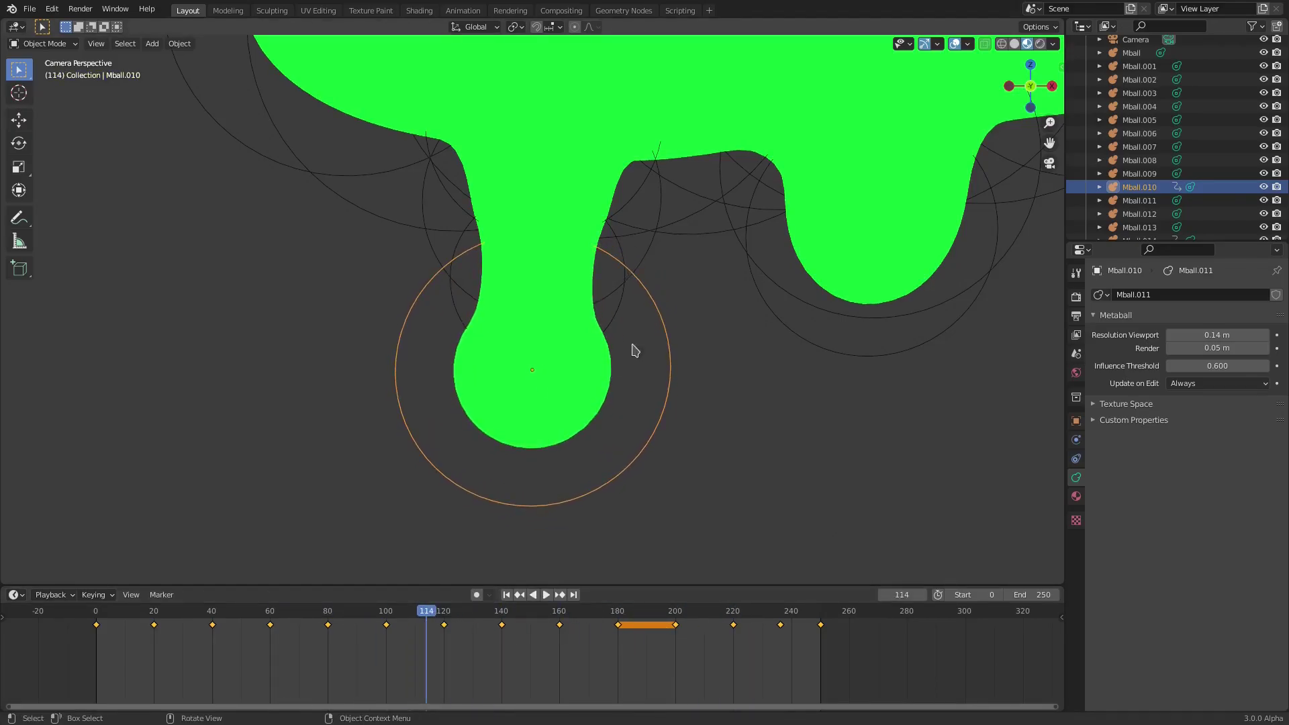
left_click(625, 299)
left_click(639, 314)
key("g")
right_click(655, 456)
left_click(625, 302)
key("Delete")
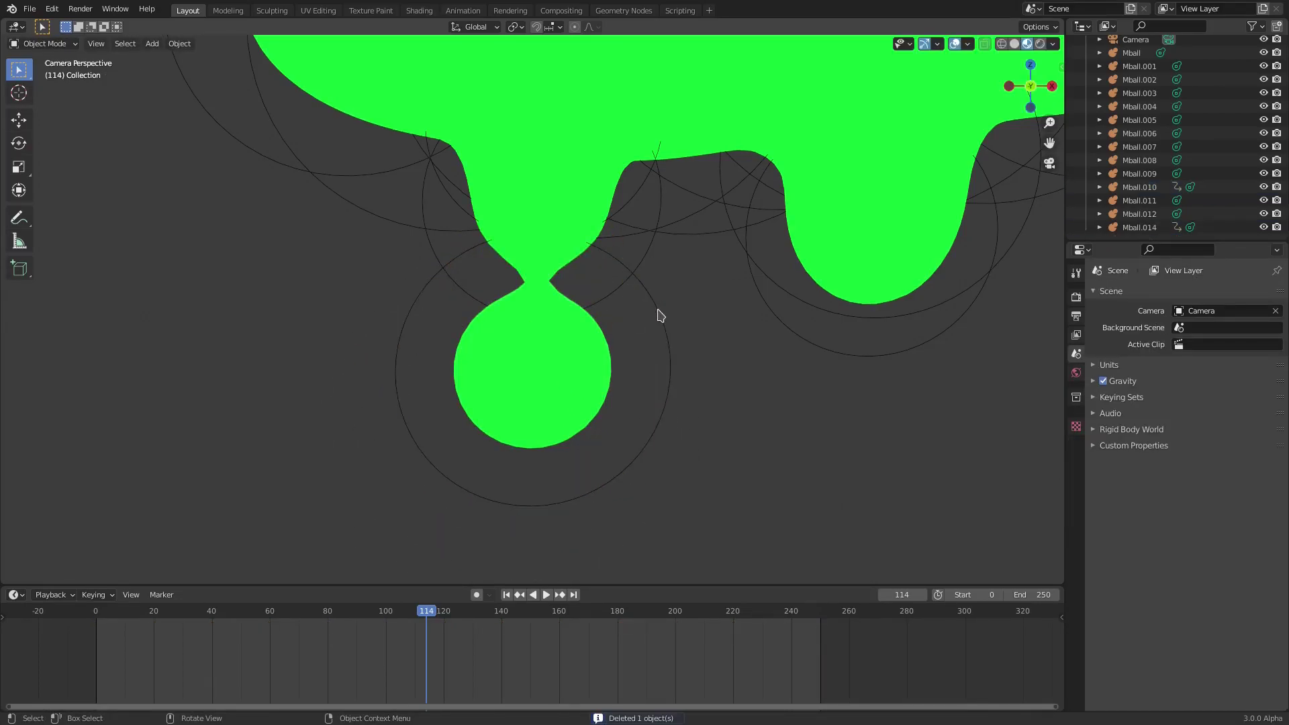
Duplicate the hanging drip's metaball, move the copy up into the neck and scale it down slightly
left_click(674, 347)
key("shift+d")
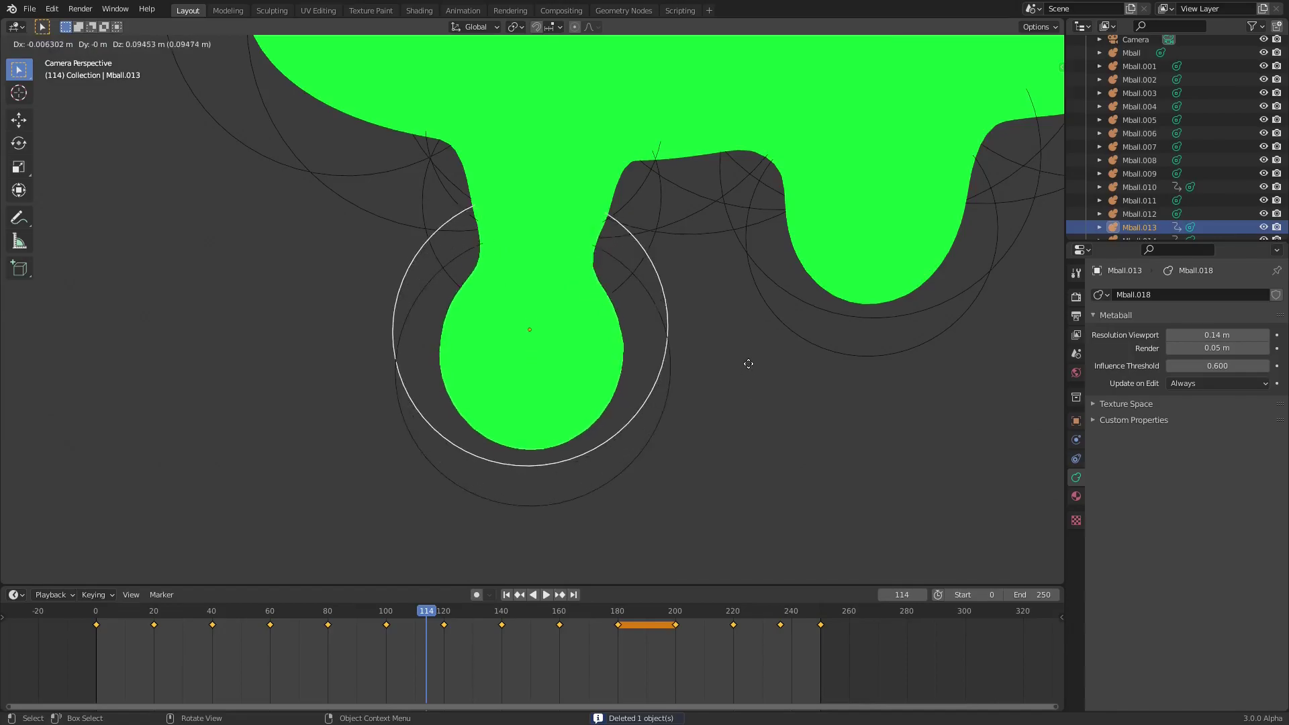
left_click(757, 341)
key("s")
left_click(719, 333)
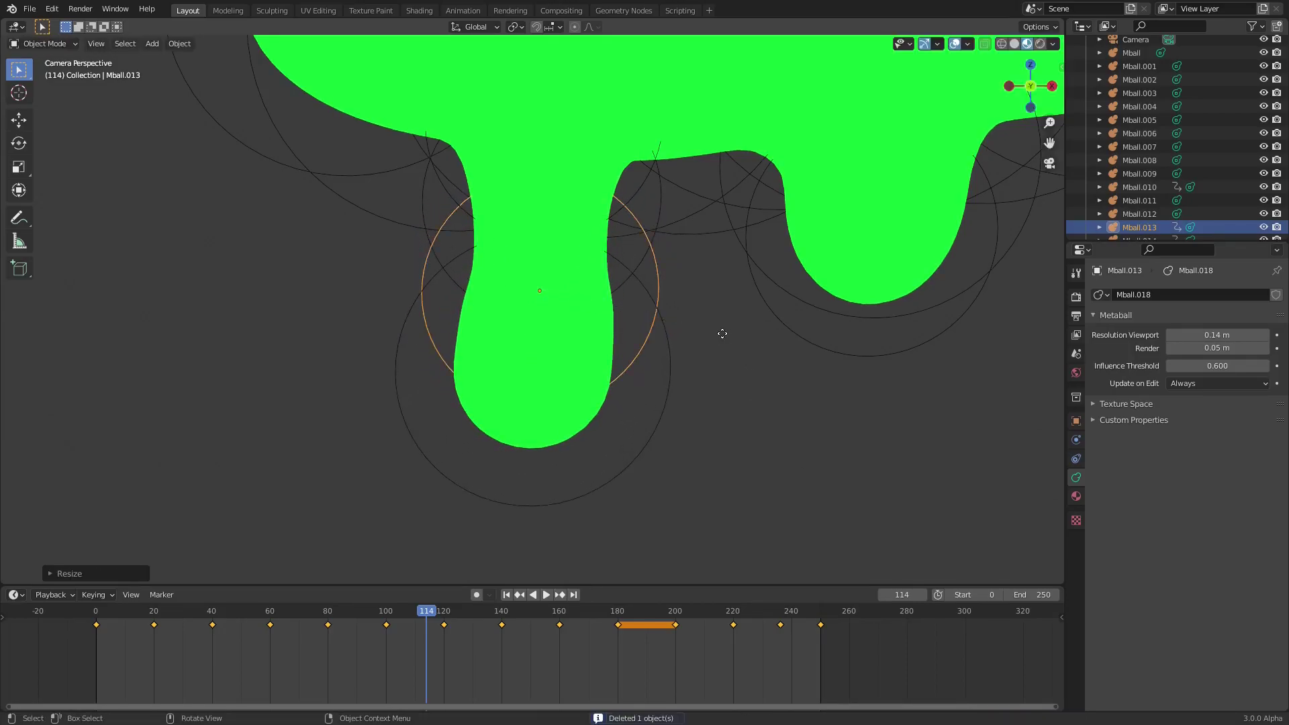
key("g")
left_click(721, 328)
key("s")
left_click(720, 328)
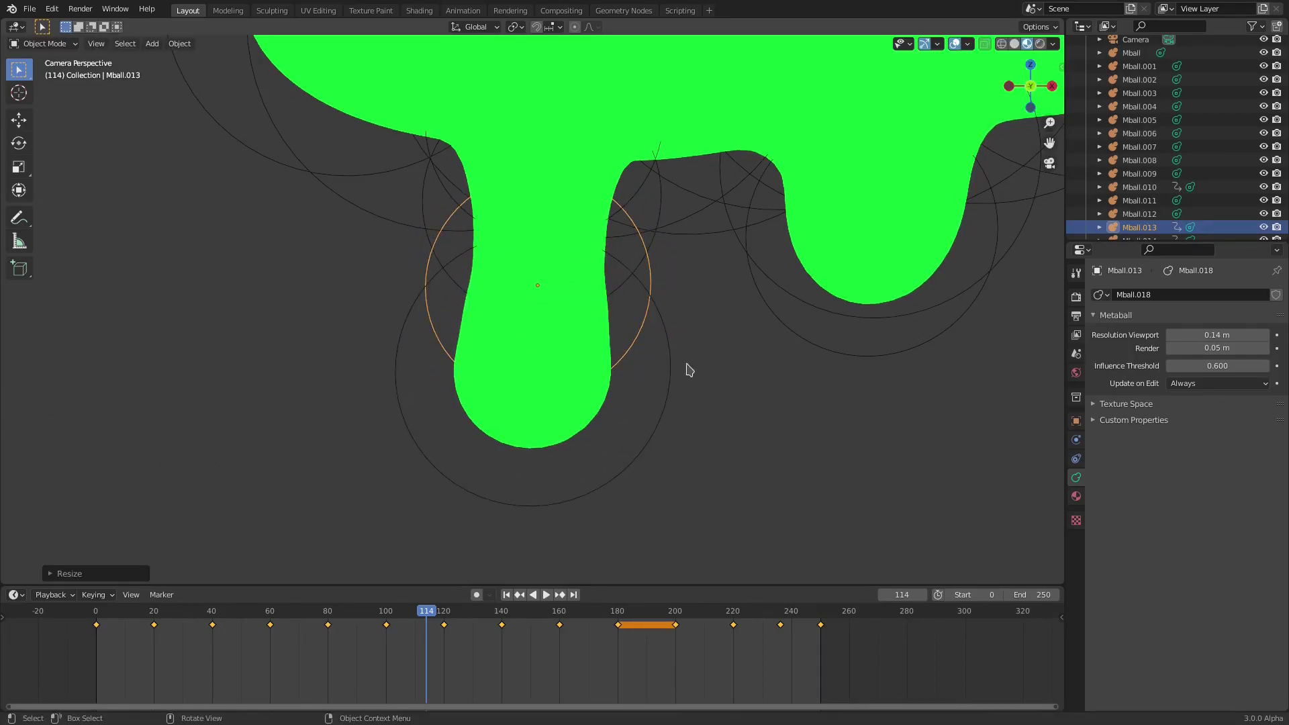
Play the loop from the start, and raise the copied metaball's element about 0.18 m along Z into the neck in Edit Mode at frame 92
left_click(506, 595)
left_click(545, 595)
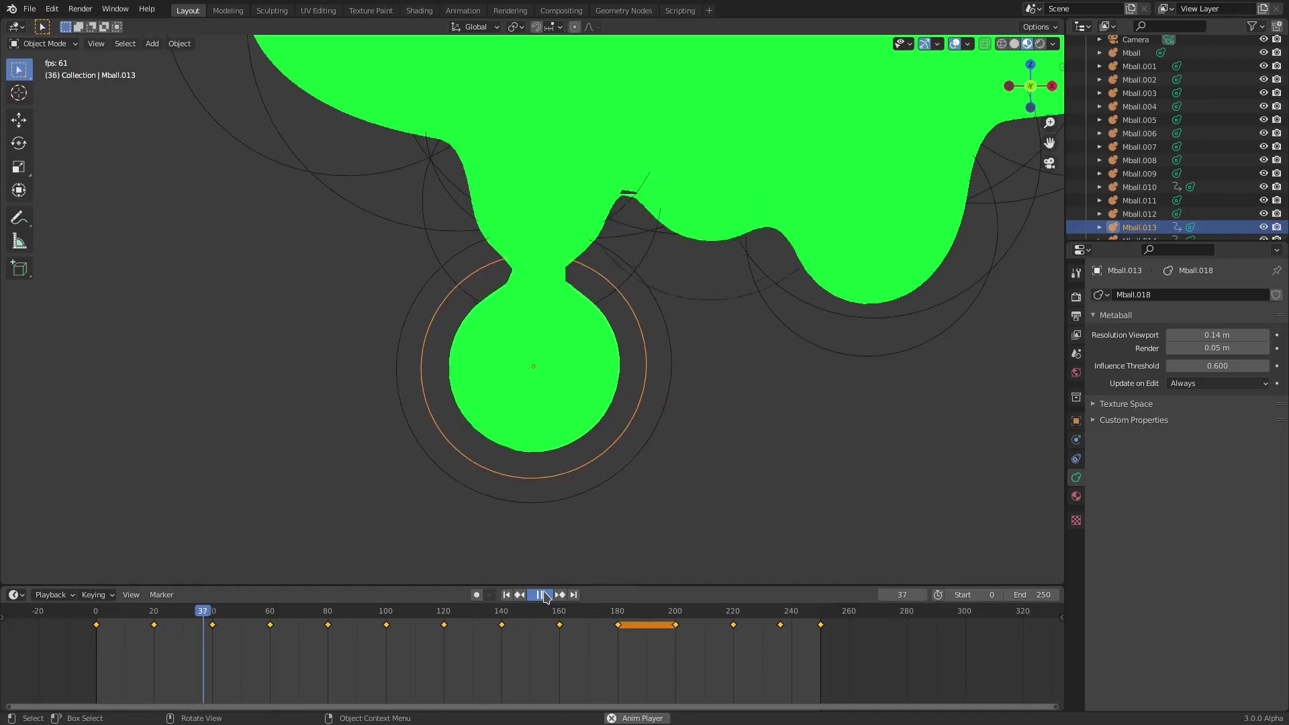
key("space")
key("Tab")
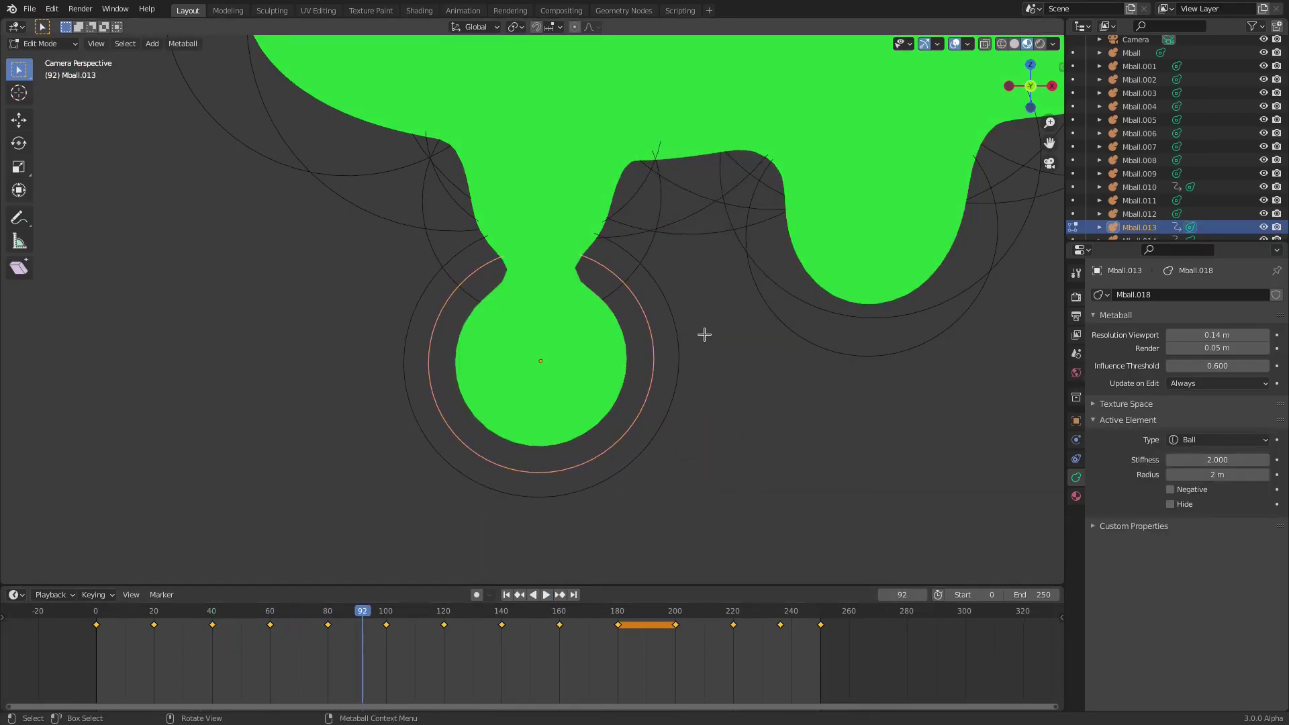
key("g")
key("z")
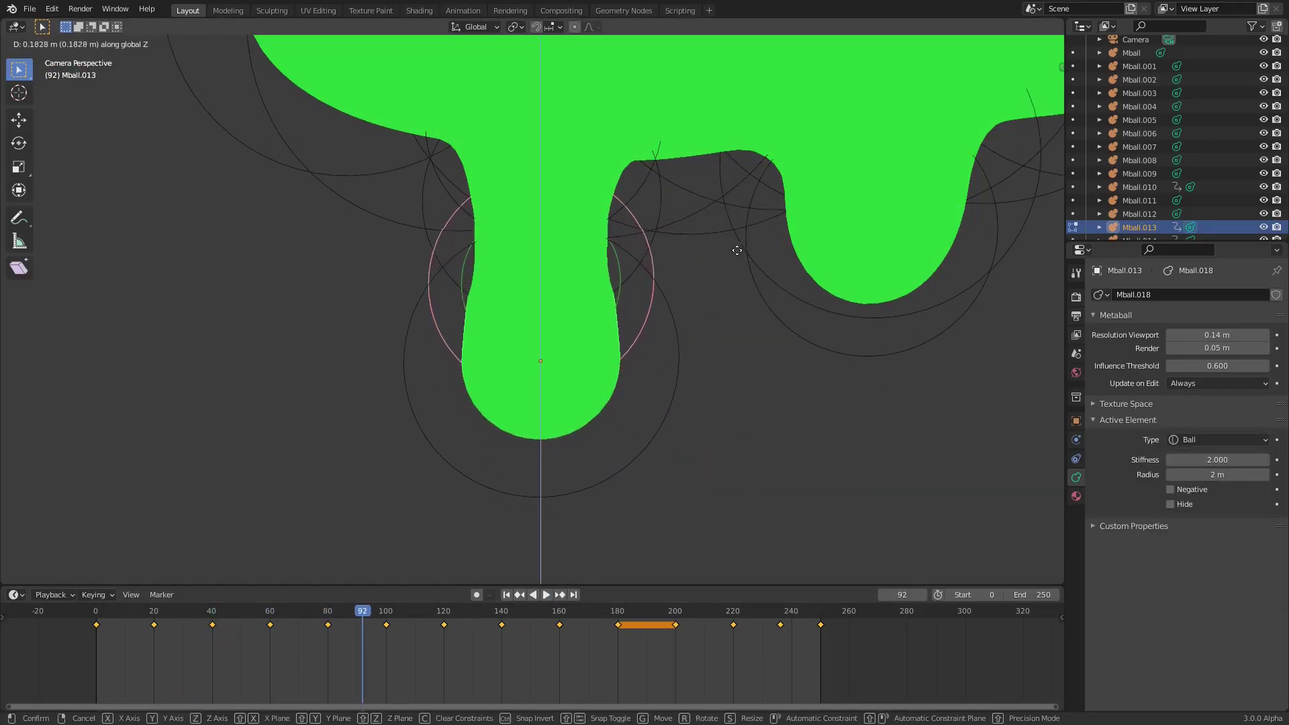
left_click(742, 248)
key("Tab")
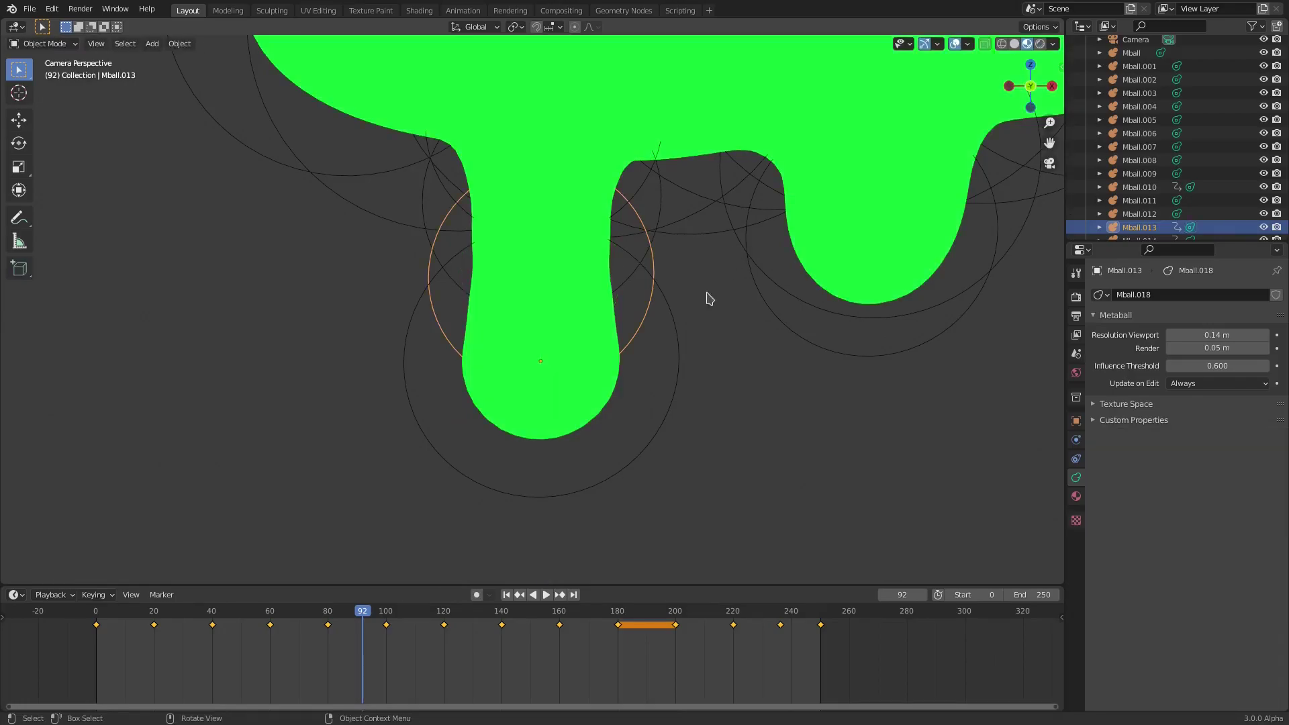
Check the drip's wobble in playback and offset all of the neck metaball's keyframes 22 frames later
left_click(545, 595)
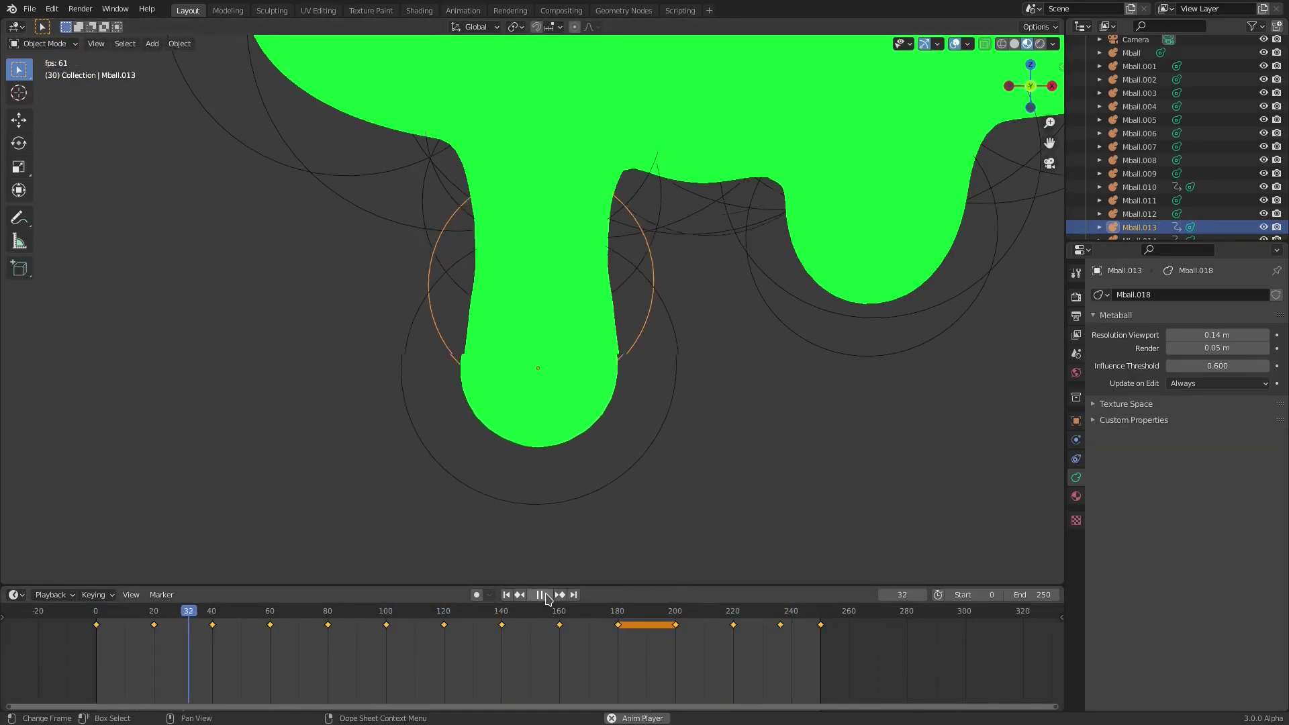
left_click(545, 595)
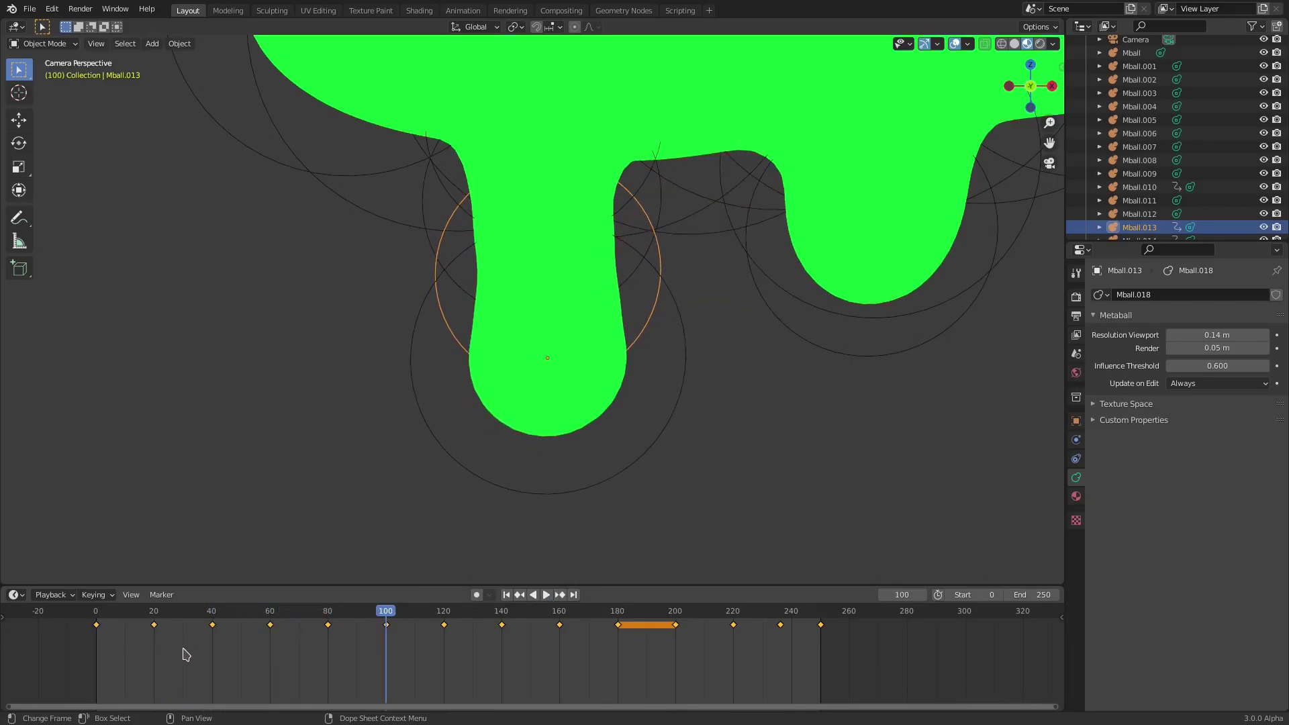
key("g")
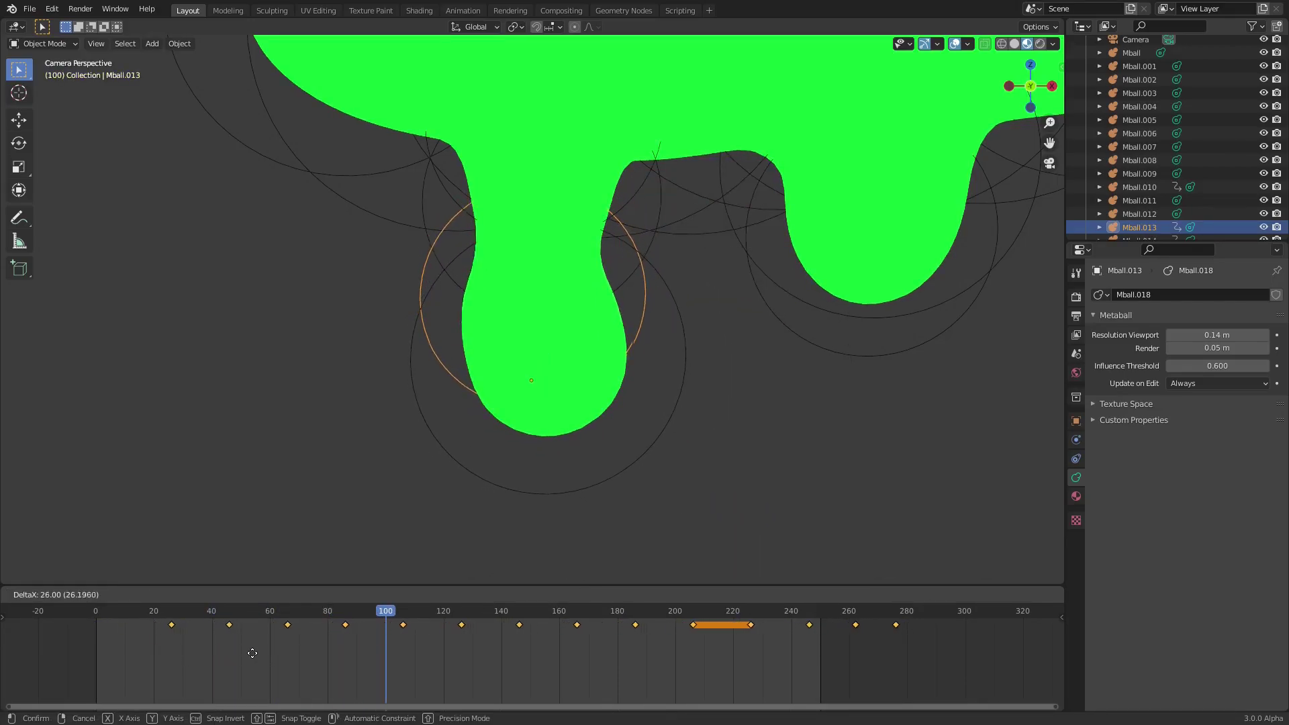
left_click(255, 655)
Play the animation from the start and examine the drip's wobble up close and in the full camera frame
left_click(506, 595)
left_click(546, 594)
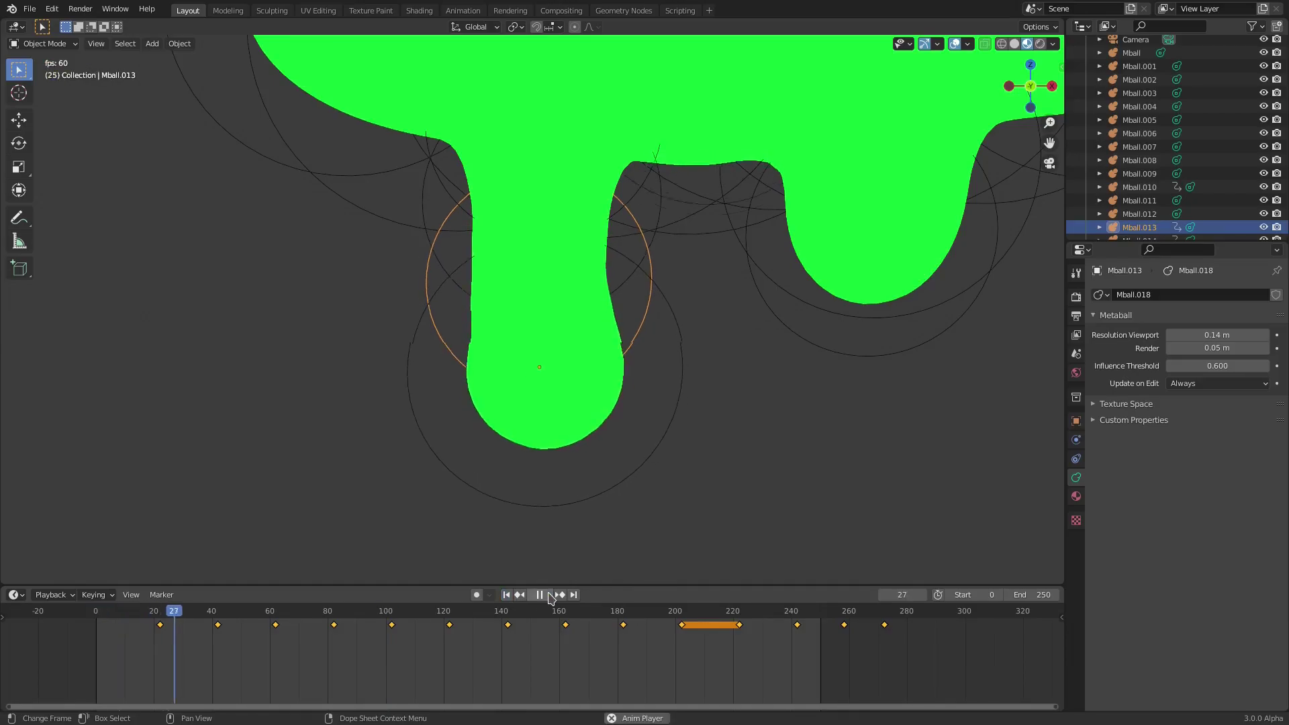
left_click(662, 475)
key("KP_0")
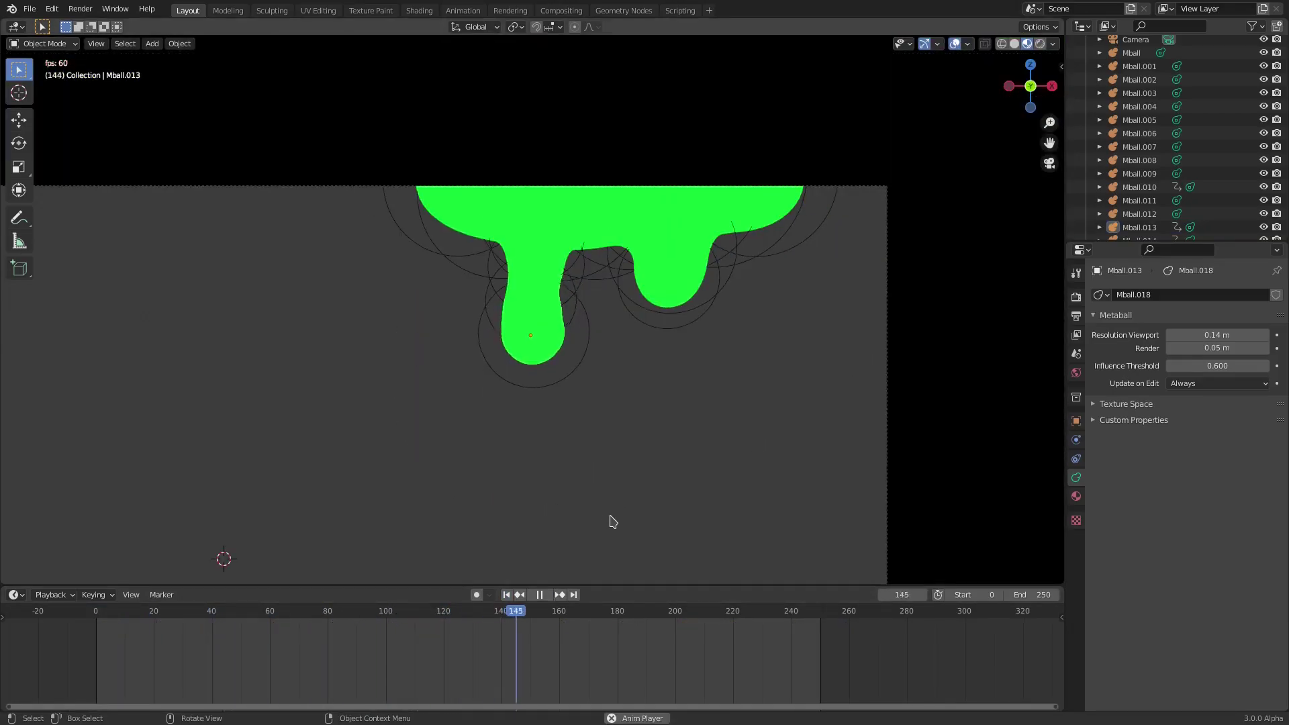
scroll(613, 521, "down", 4)
scroll(611, 521, "up", 4)
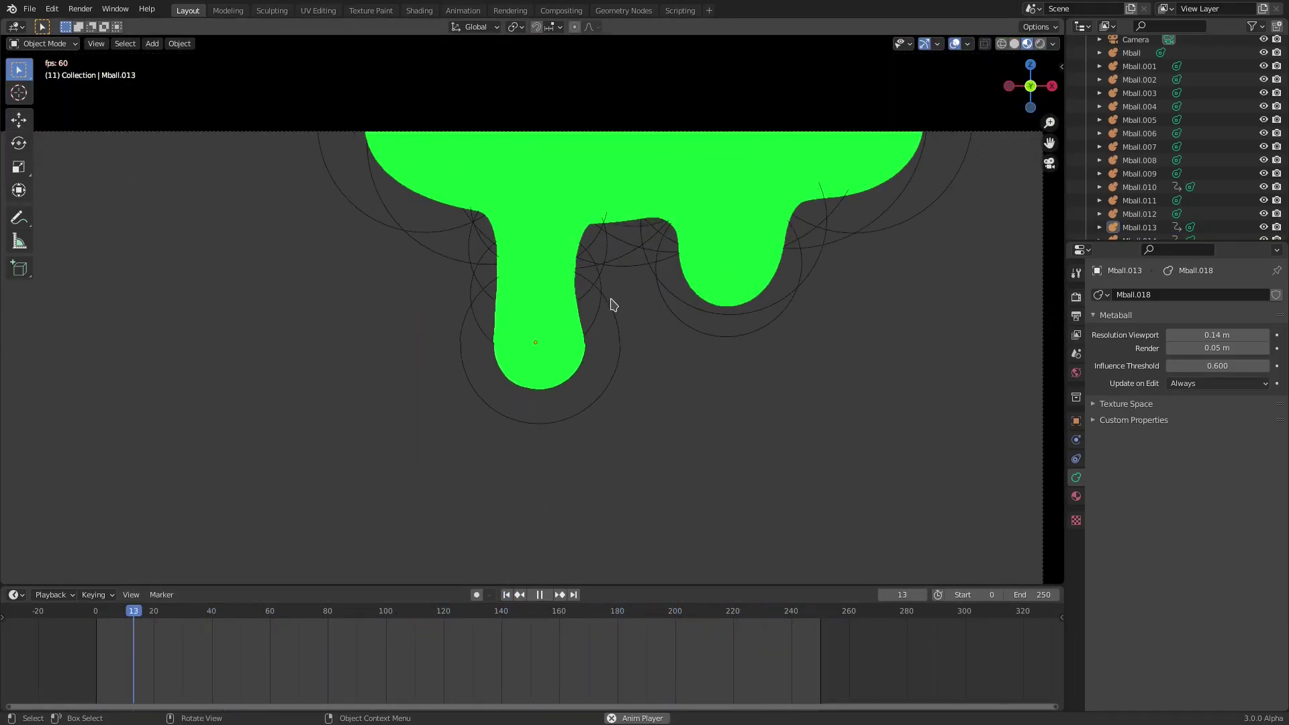
scroll(632, 436, "down", 6)
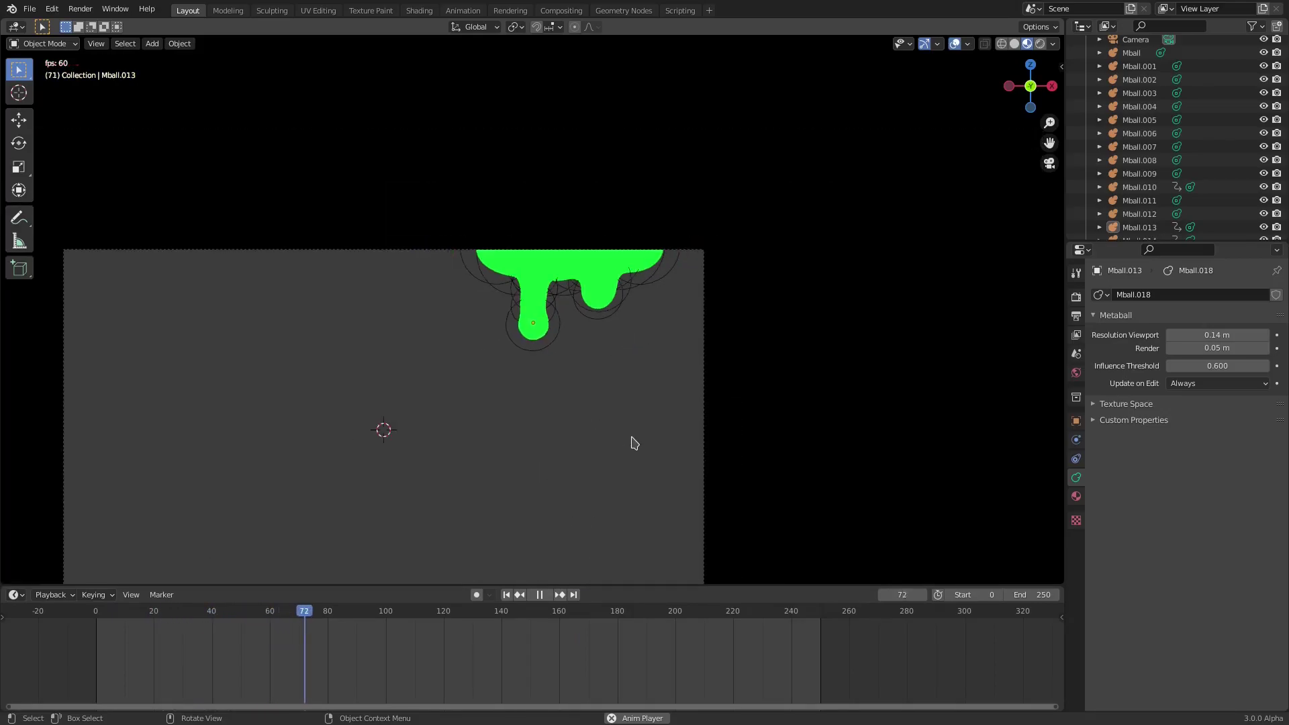
scroll(634, 443, "down", 2)
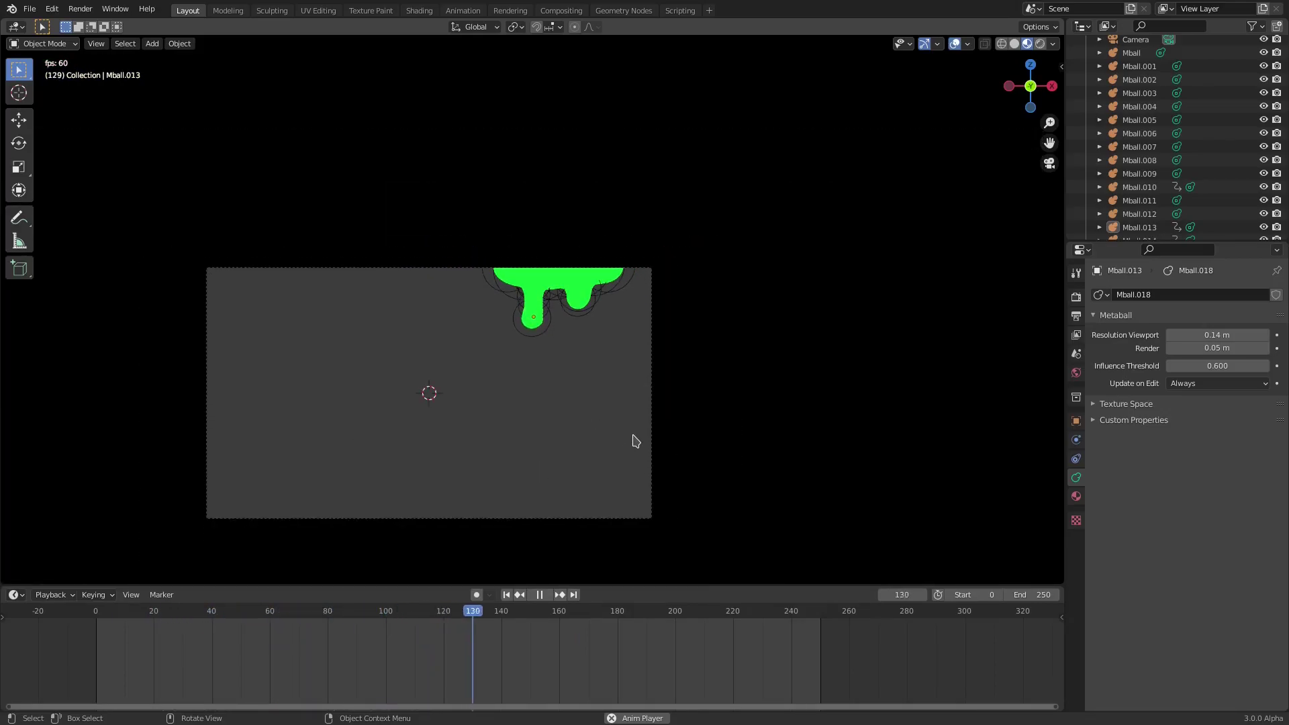
scroll(637, 431, "up", 6)
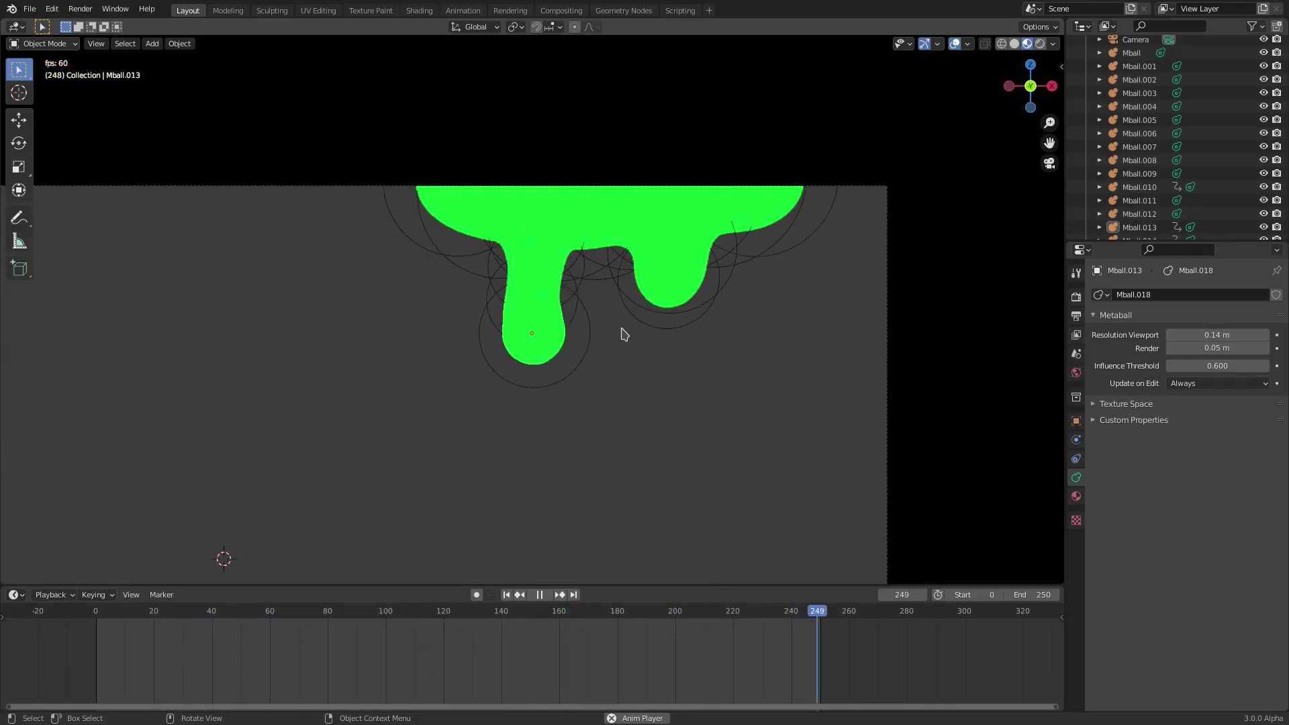
key("space")
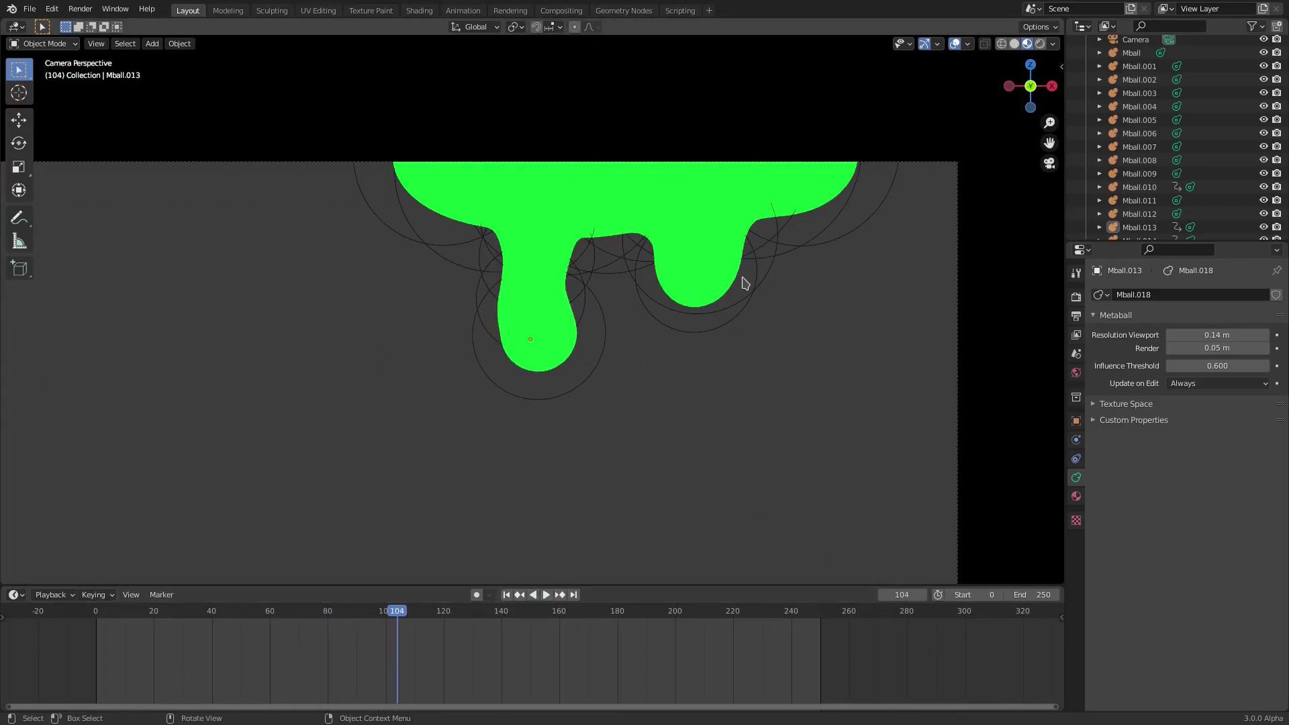
Delete the static, unanimated metaball at the base of the drip's neck, just below the main slime mass
left_click(591, 278)
scroll(604, 285, "up", 3)
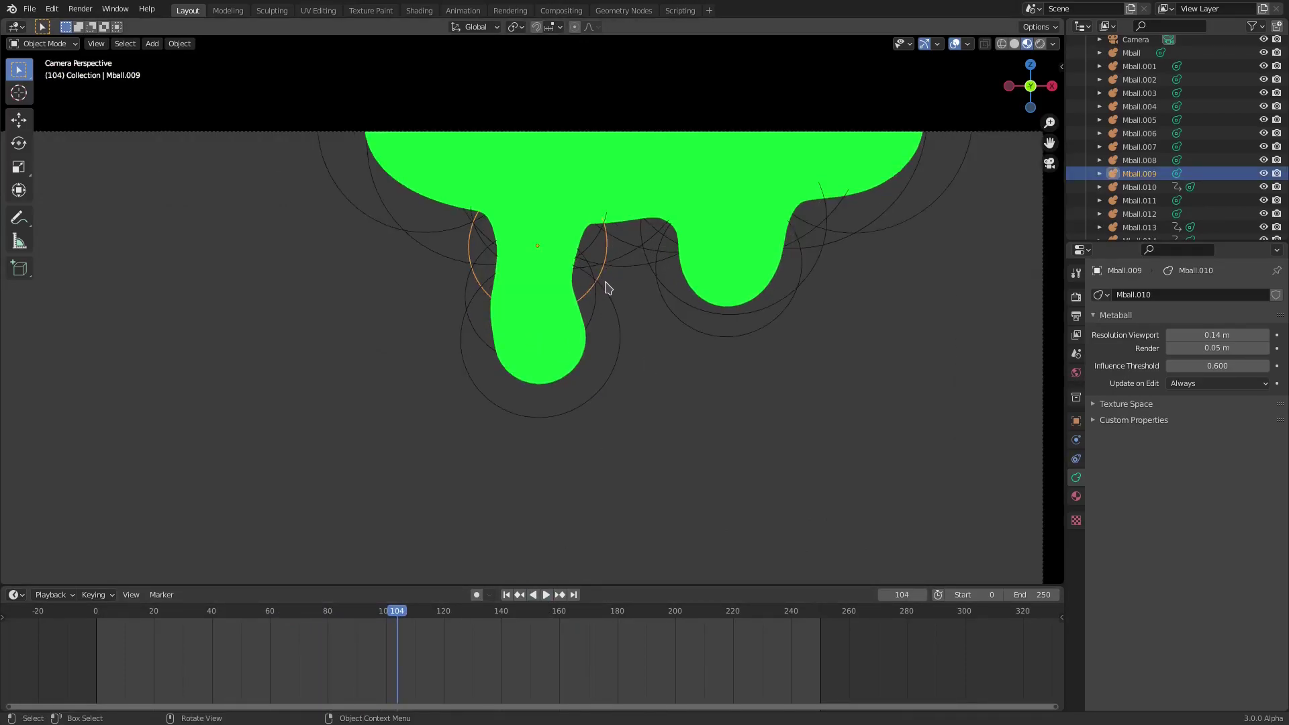
key("Delete")
Duplicate the animated neck metaball, move the copy up into the gap below the slime and resize it slightly
left_click(624, 292)
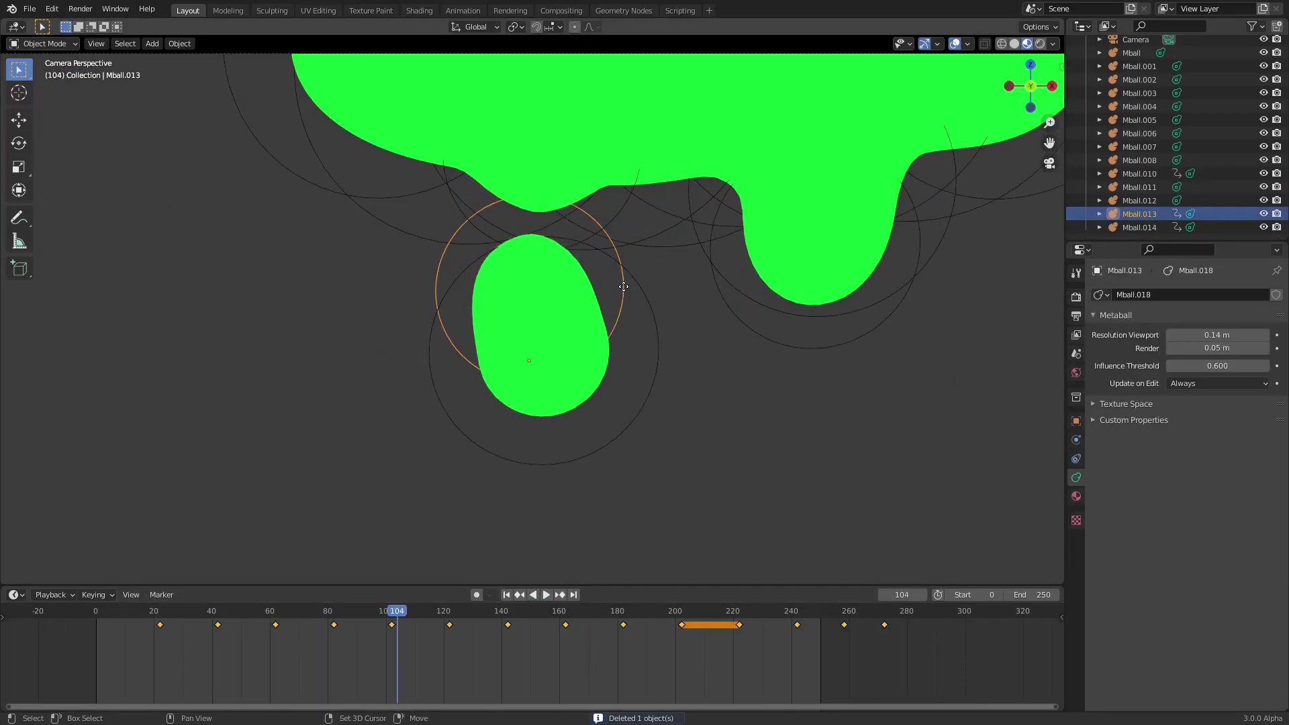
key("shift+d")
left_click(639, 224)
key("s")
left_click(632, 225)
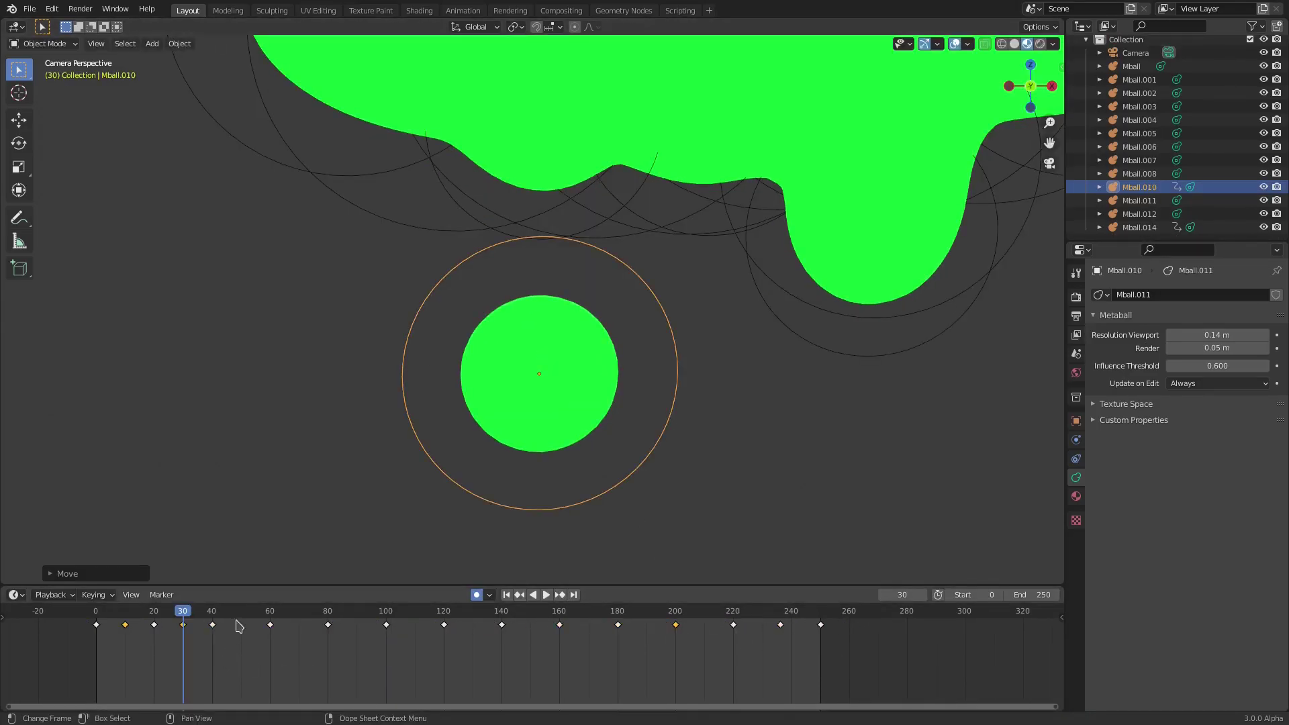
With auto keying on, nudge the hanging drip's metaball slightly at frames 50 and 70 to add in-between keyframes, keeping it selected
left_click(242, 617)
key("g")
left_click(619, 454)
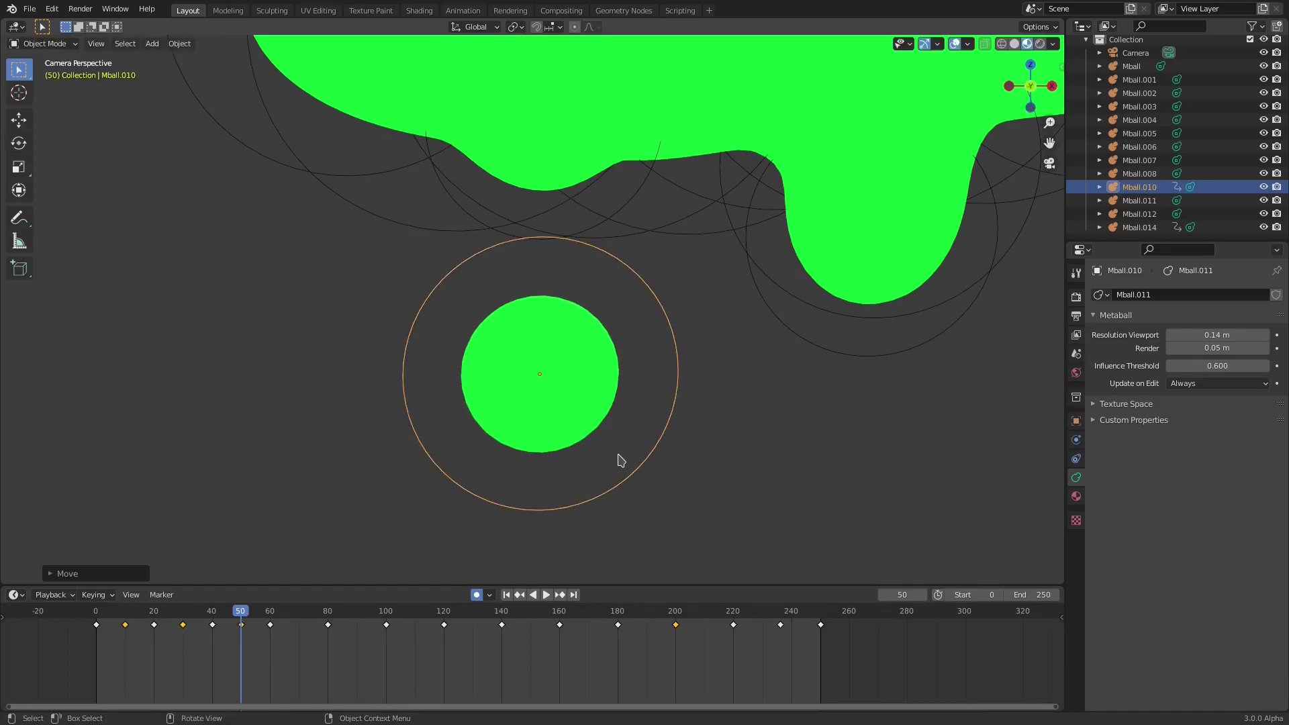
left_click(300, 616)
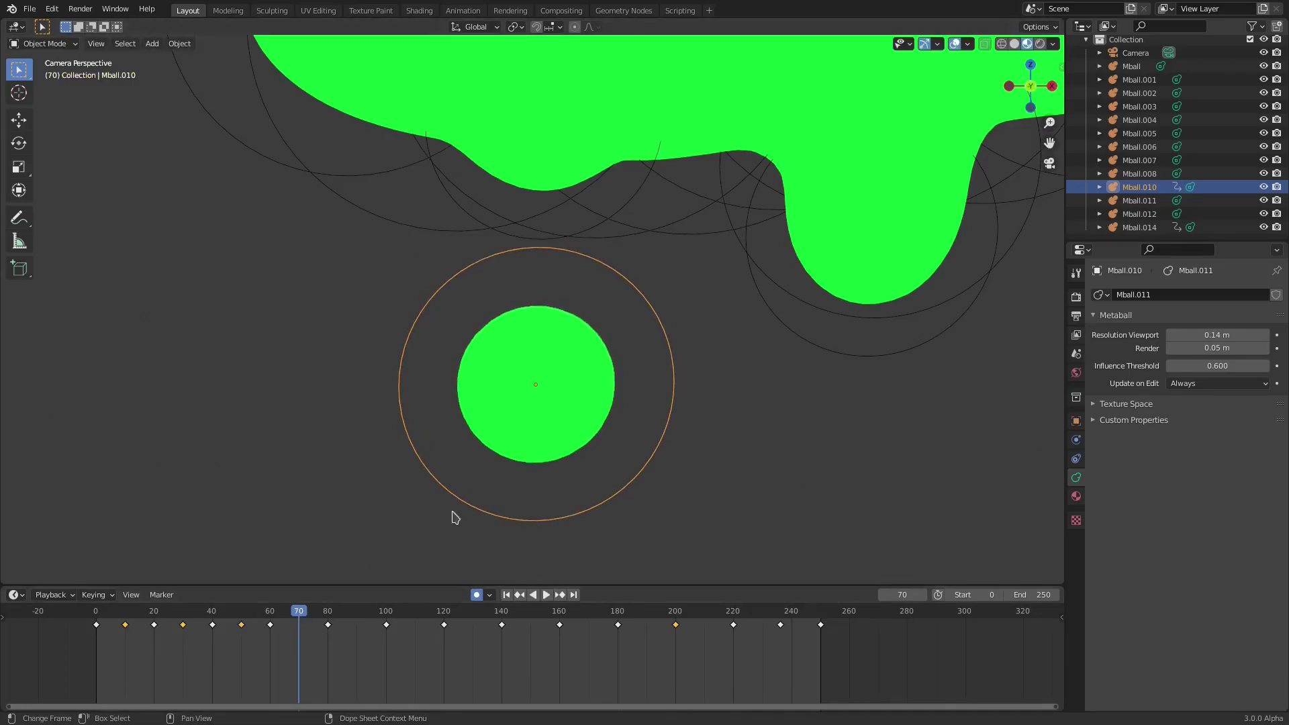
key("g")
left_click(725, 495)
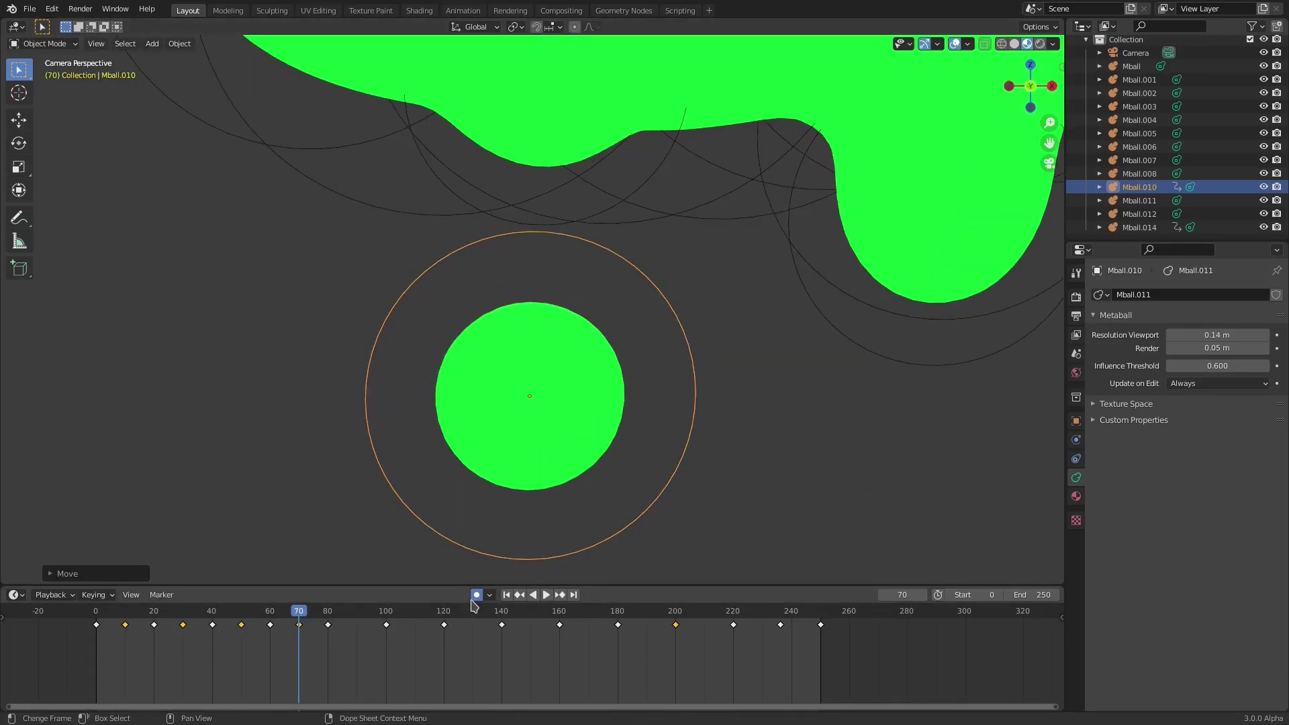
left_click(468, 401)
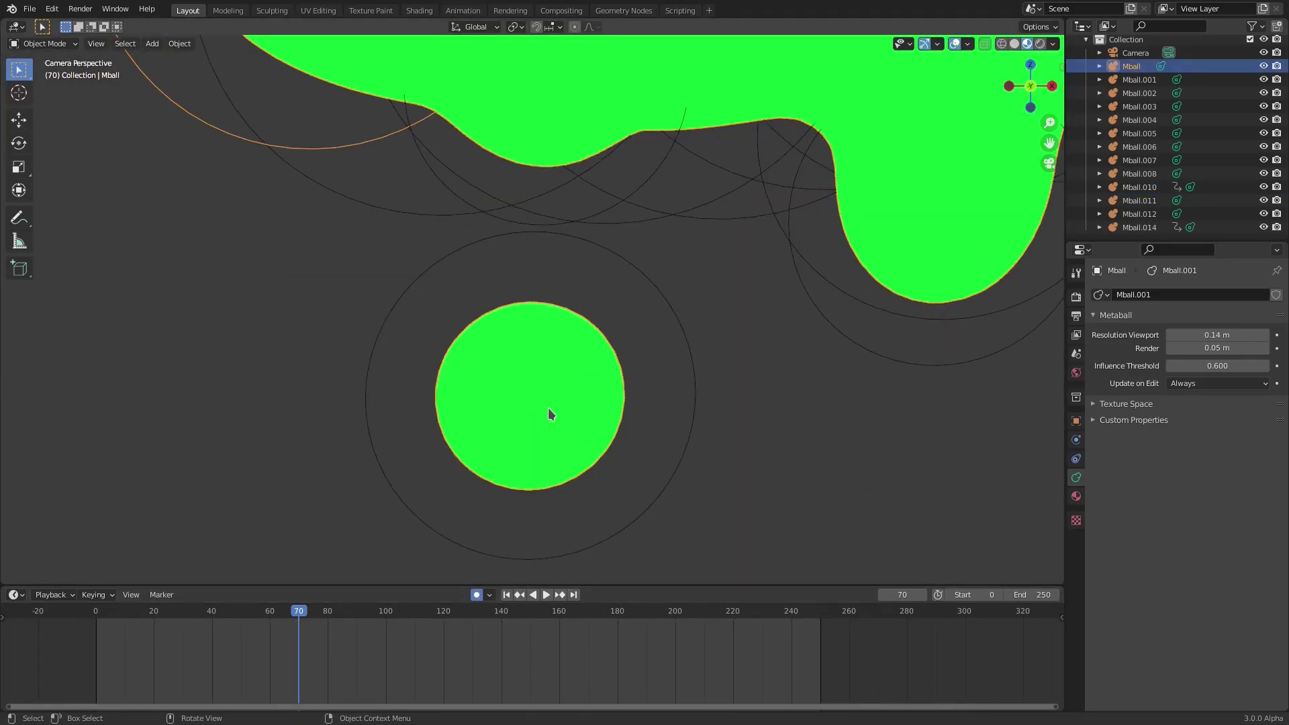
left_click(689, 443)
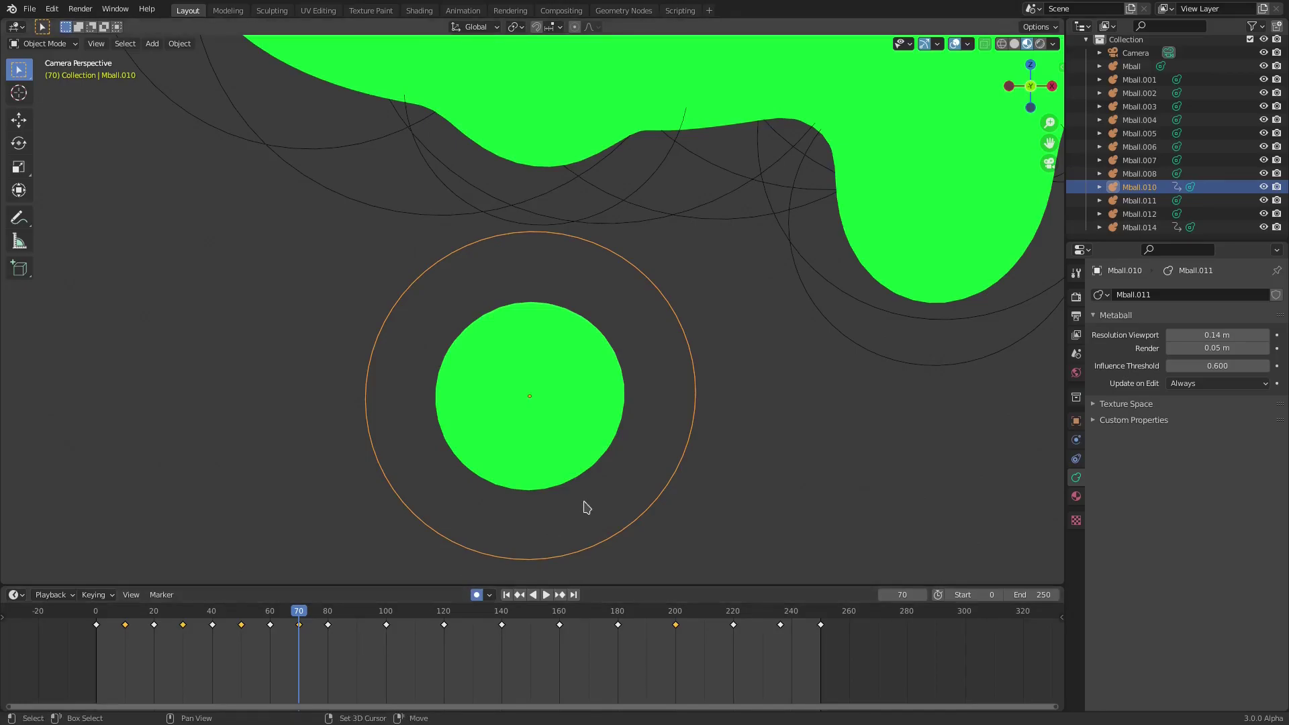
Keyframe a slight up-left nudge of the drip's metaball at frame 90 and preview the wobble from frame 0
key("space")
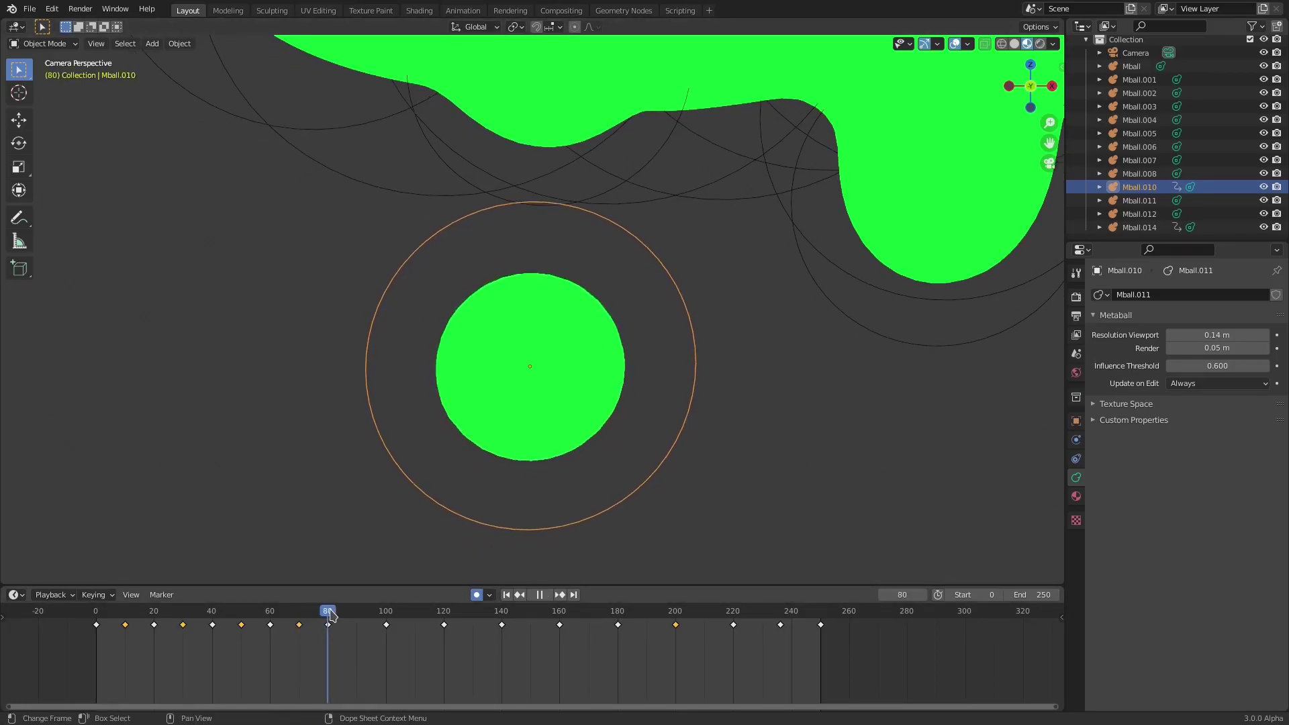
key("space")
key("g")
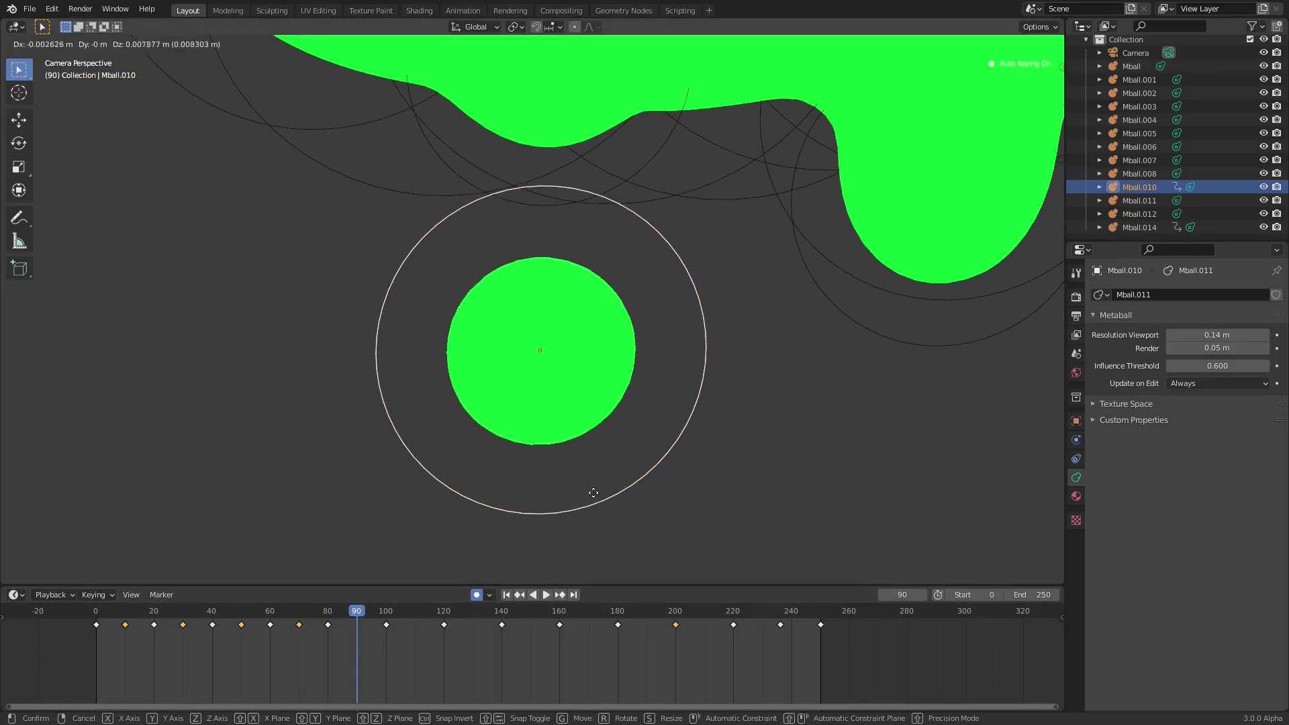
left_click(589, 489)
key("shift+Left")
key("space")
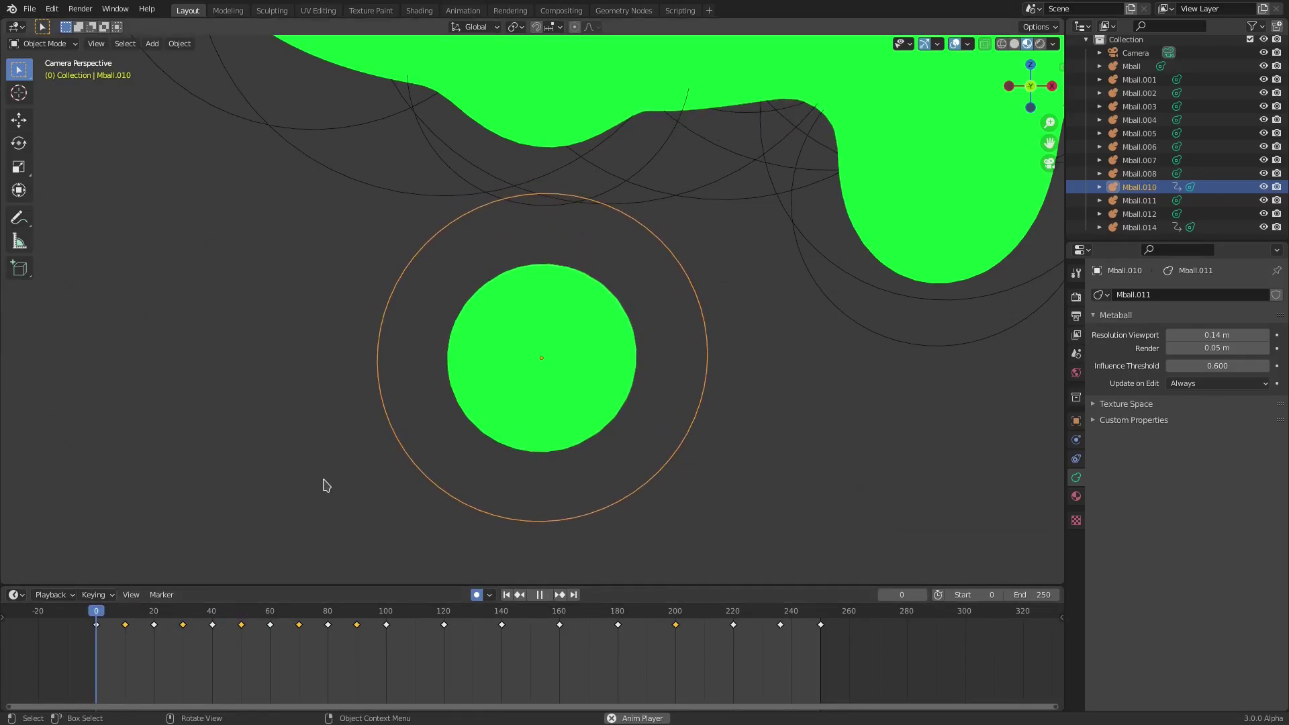
key("space")
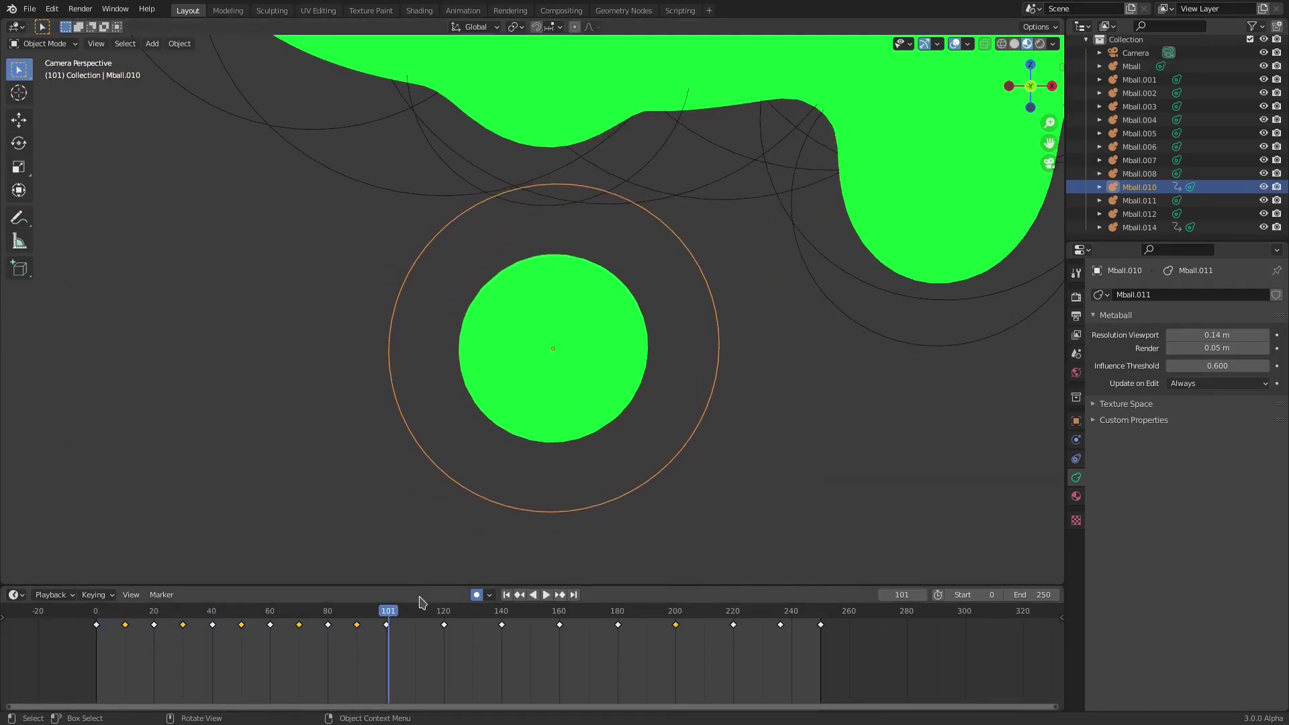
Add in-between position keyframes at frames 110 and 130 by nudging the drip's metaball slightly at each
left_click_drag(420, 610, 416, 610)
key("g")
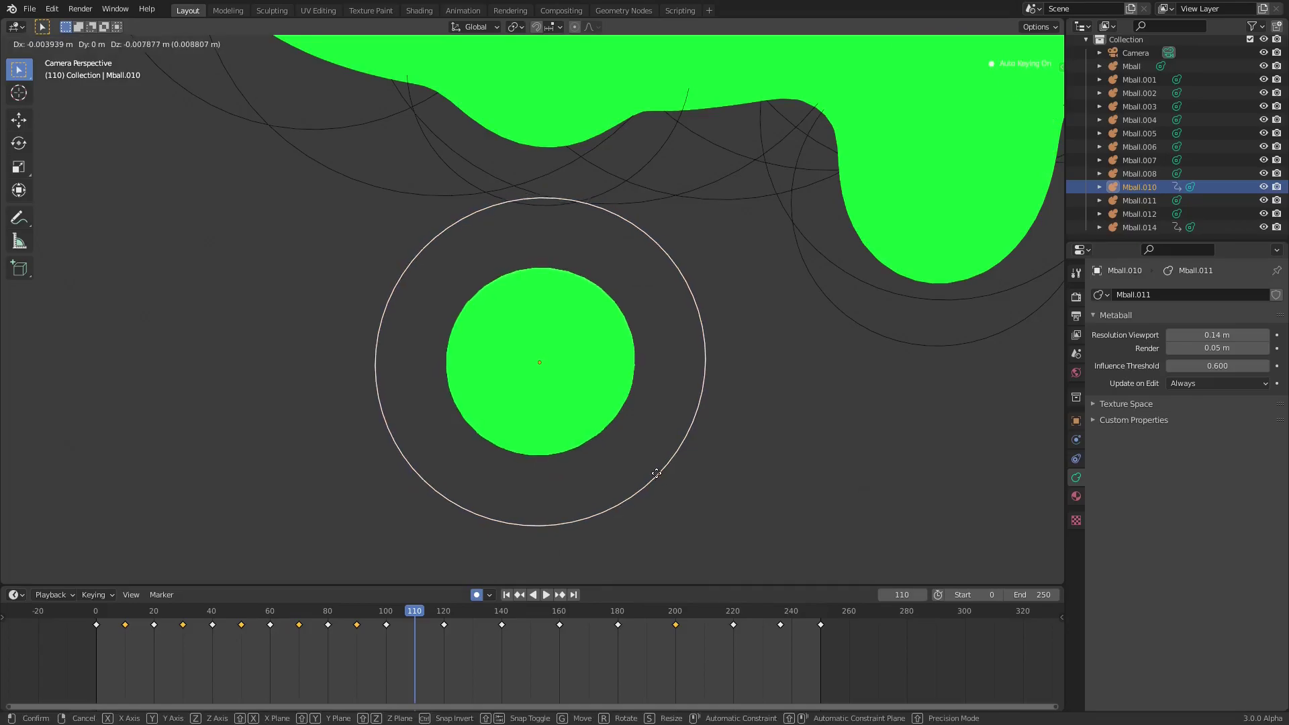
left_click(656, 477)
left_click(473, 613)
key("g")
left_click(594, 496)
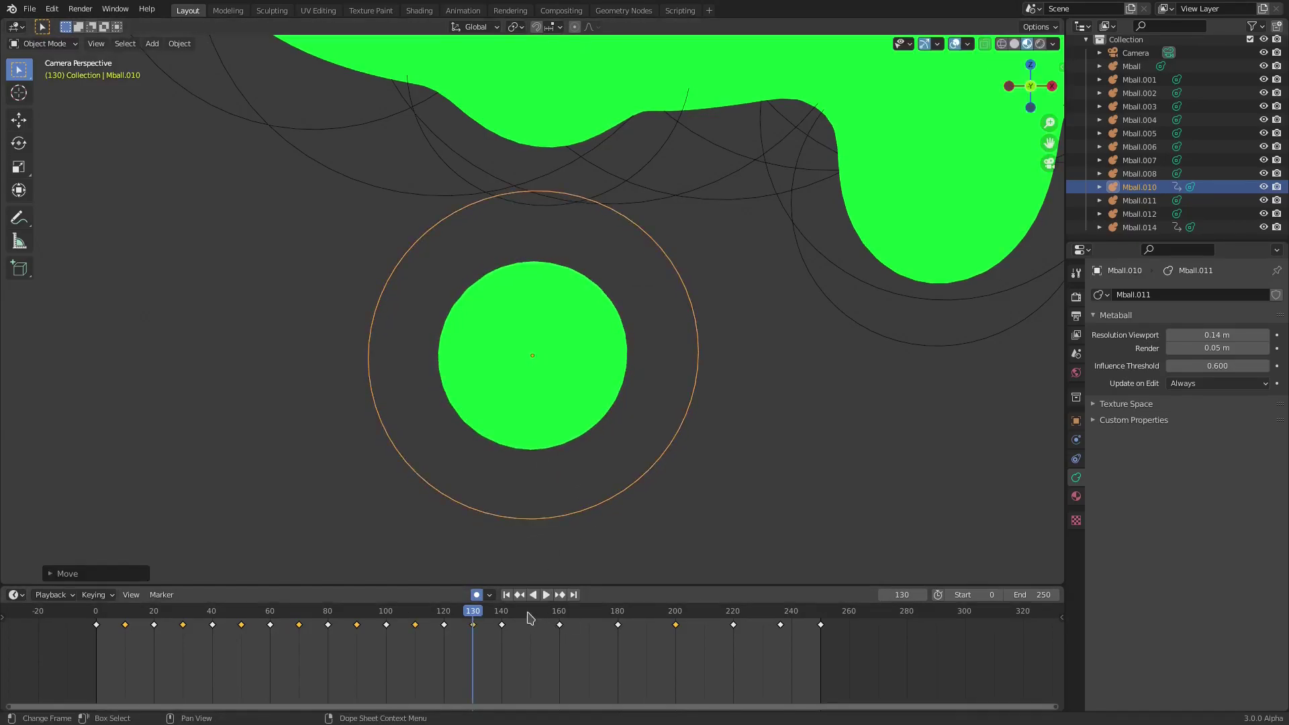
Nudge the drip's metaball slightly at frames 150 and 170 to keyframe the extra wobble there
key("Up")
key("Up")
key("g")
left_click(646, 496)
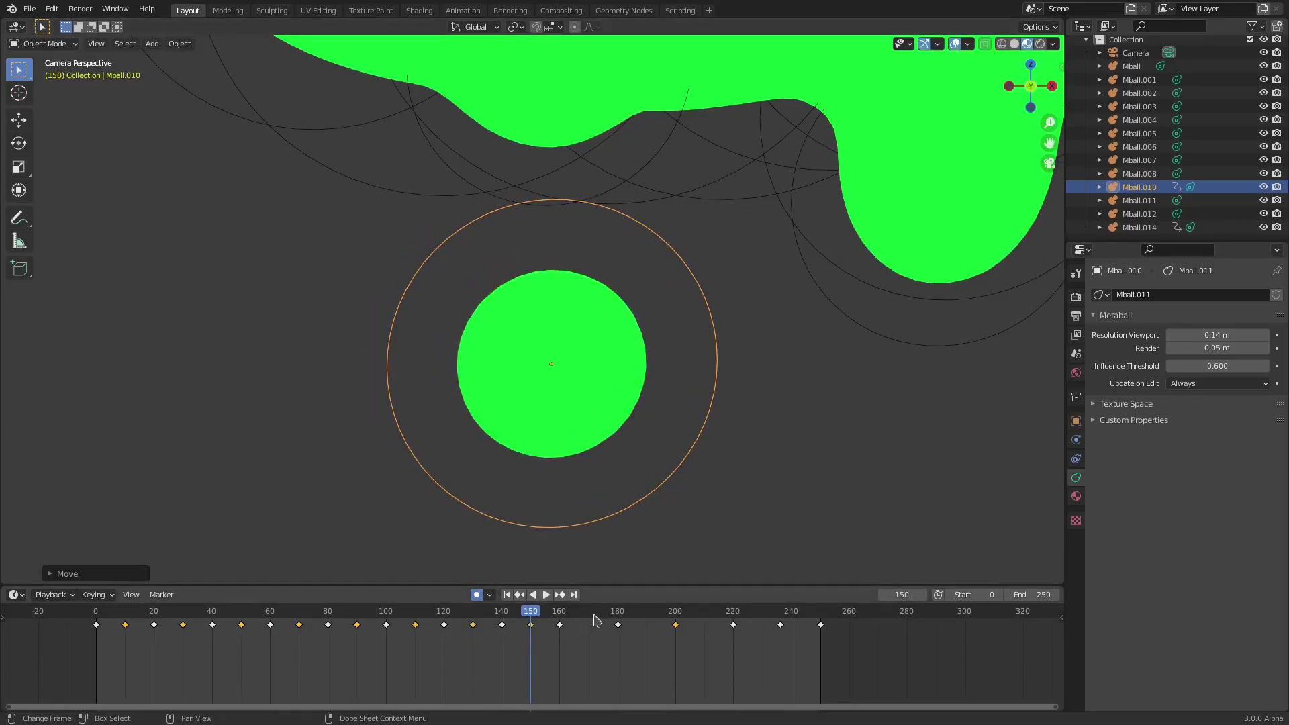
left_click_drag(592, 614, 589, 613)
key("space")
key("g")
left_click(661, 521)
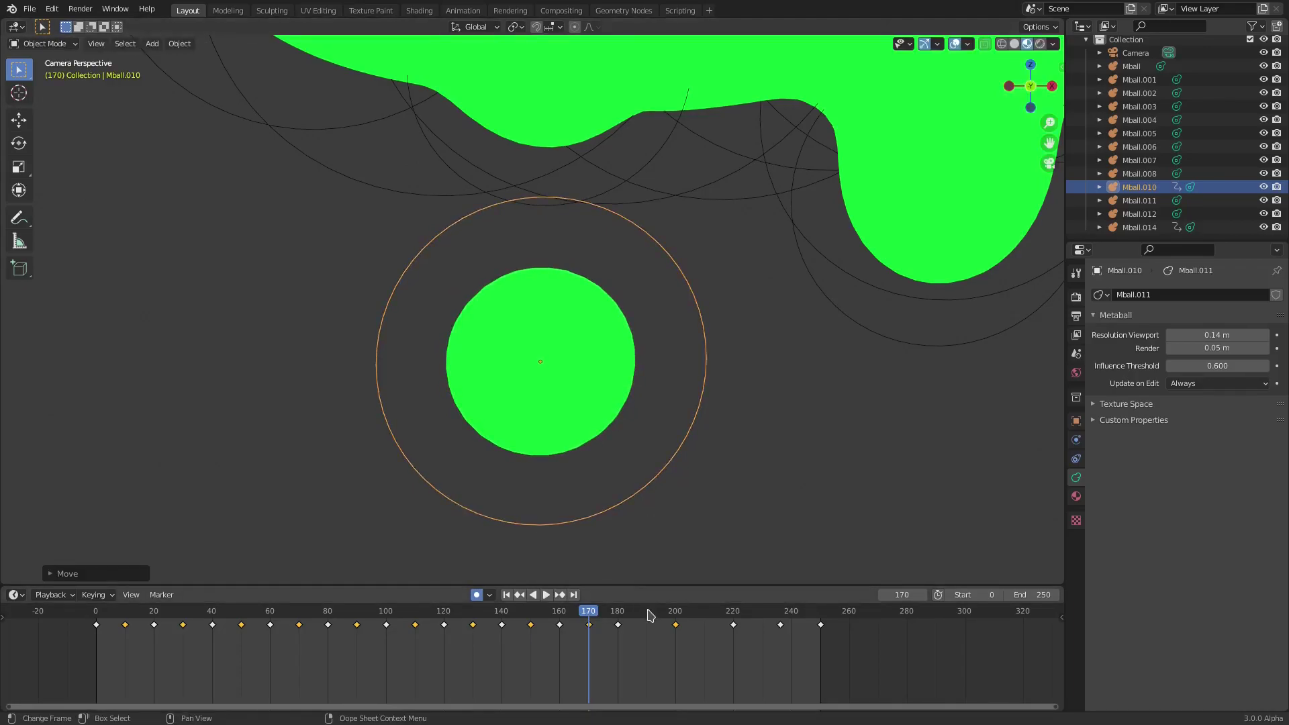
Keyframe small position shifts of the drip's metaball at frames 190 and 210
key("Up")
key("Up")
key("g")
left_click(679, 522)
left_click(704, 609)
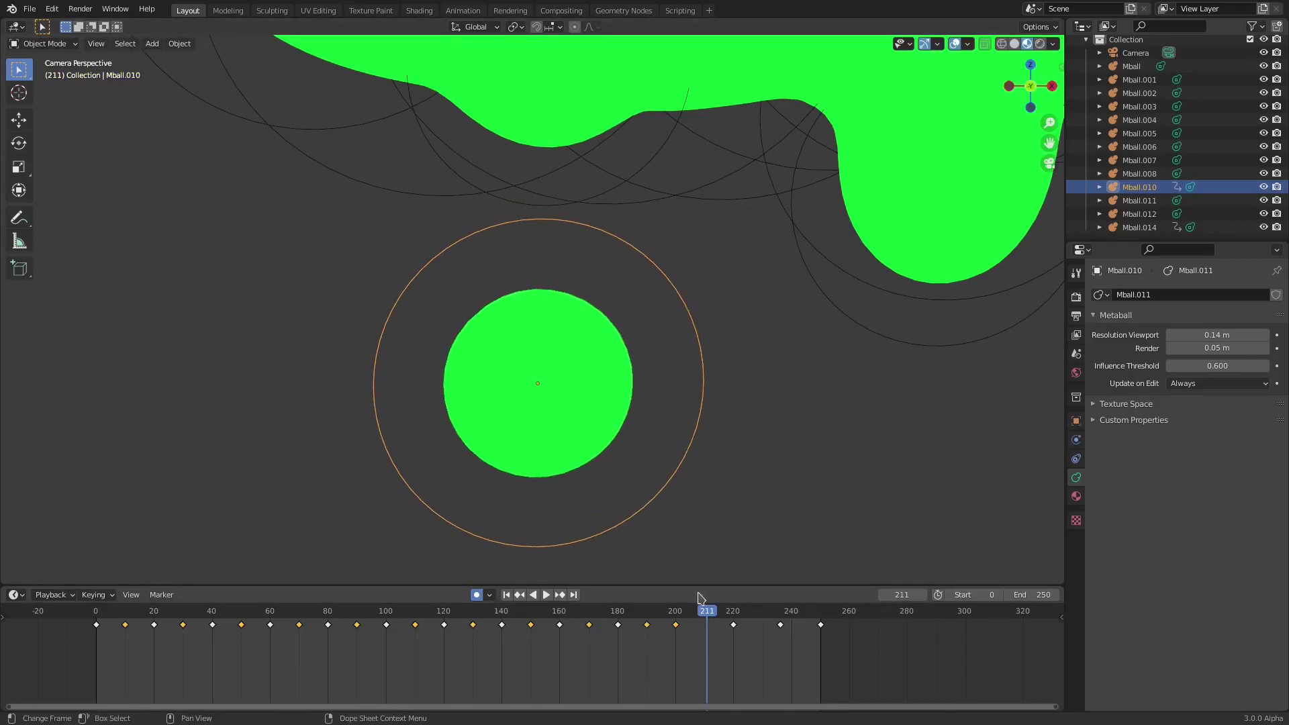
key("g")
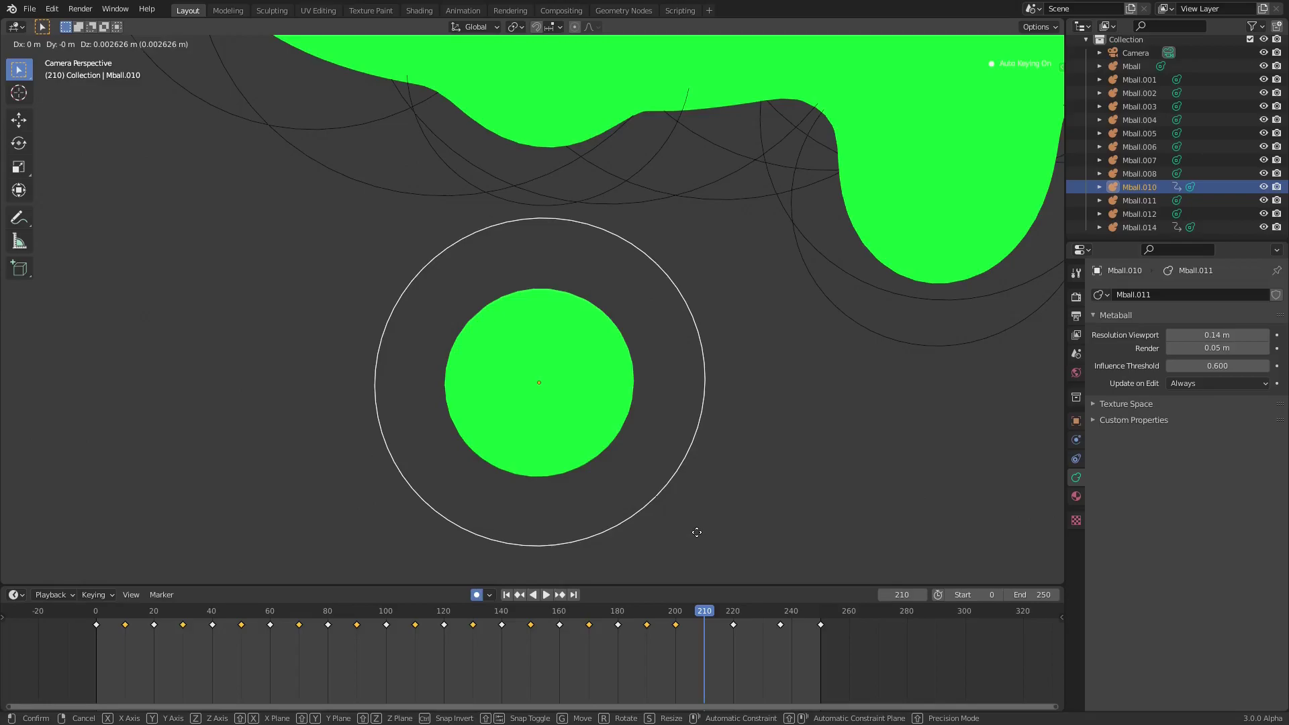
left_click(697, 530)
Go to frame 230 and keyframe another slight shift of the drip's metaball
key("space")
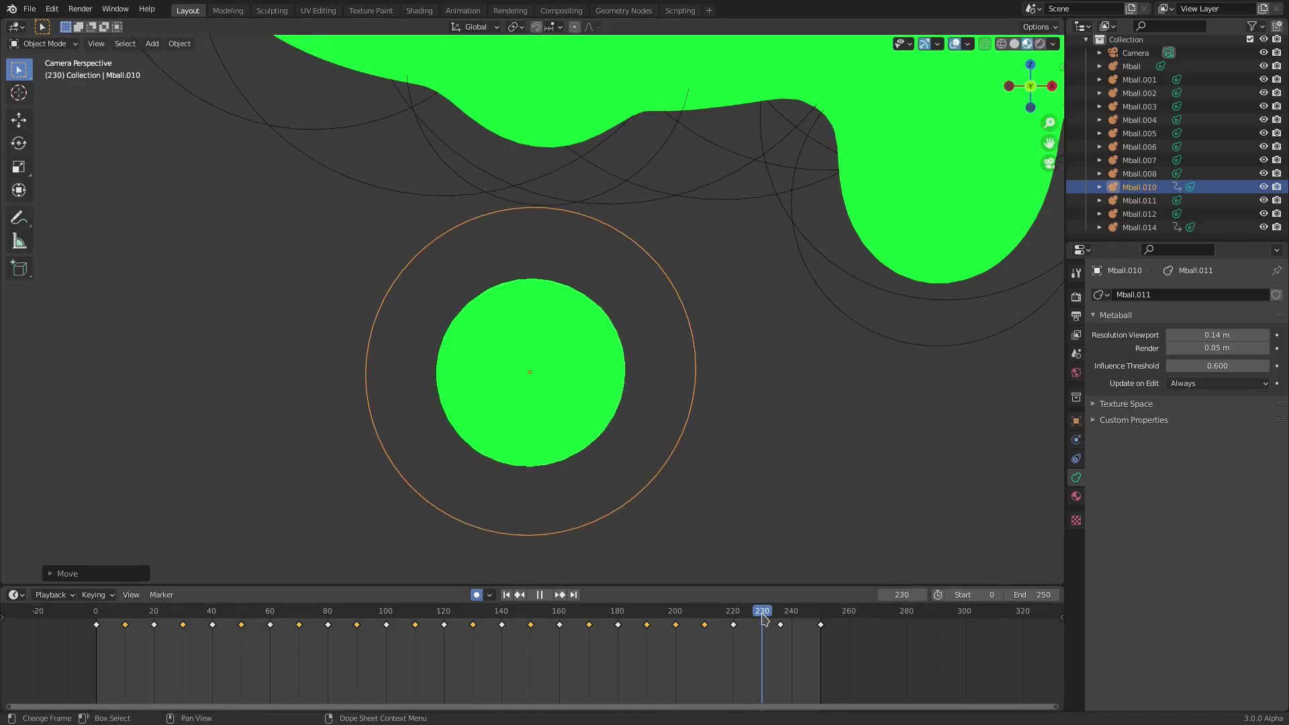
key("space")
key("g")
left_click(731, 534)
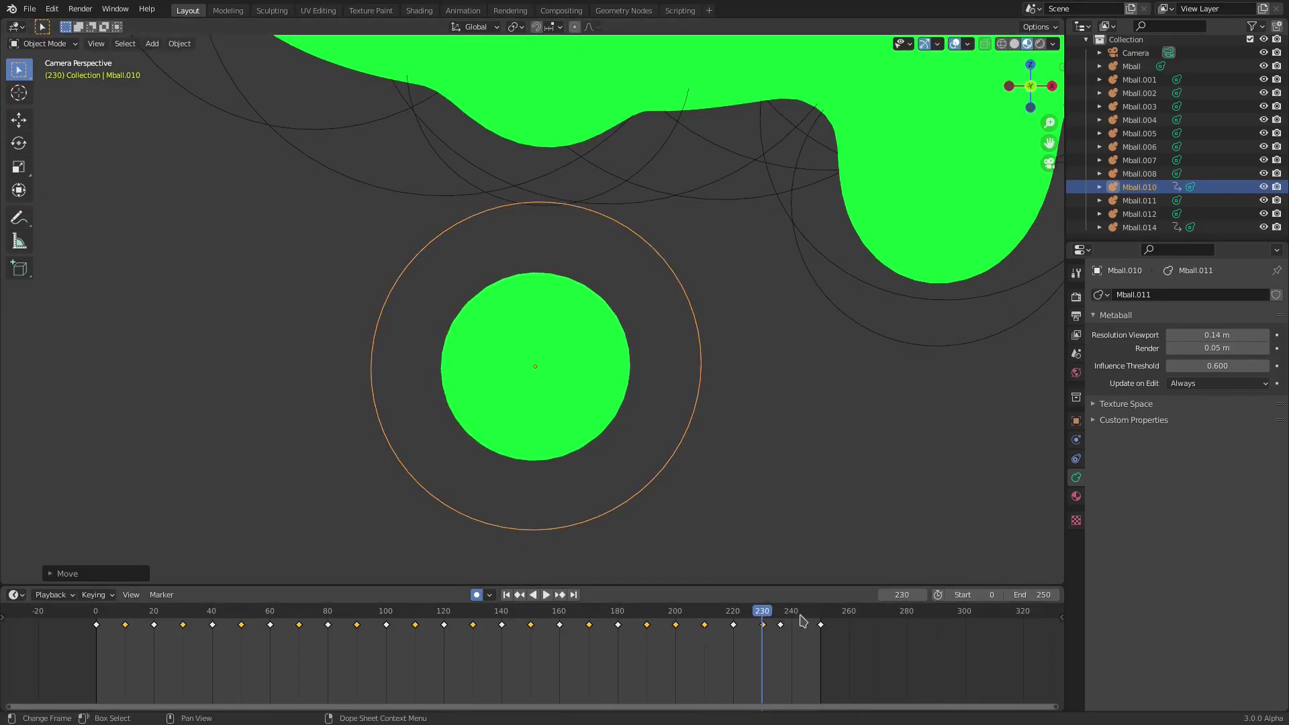
Move the drip's keyframe at frame 230 to frame 229, and keyframe a slight shift of its metaball at frame 244
left_click(802, 614)
left_click_drag(763, 626, 761, 625)
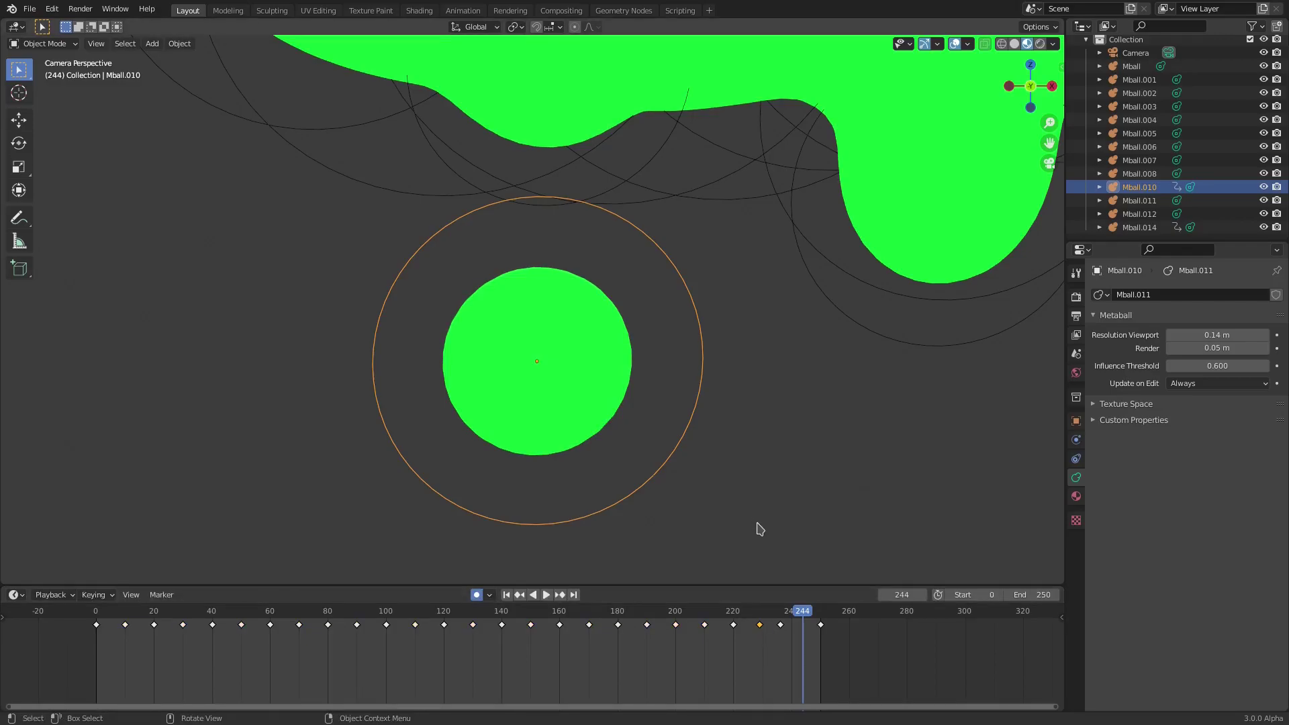
key("g")
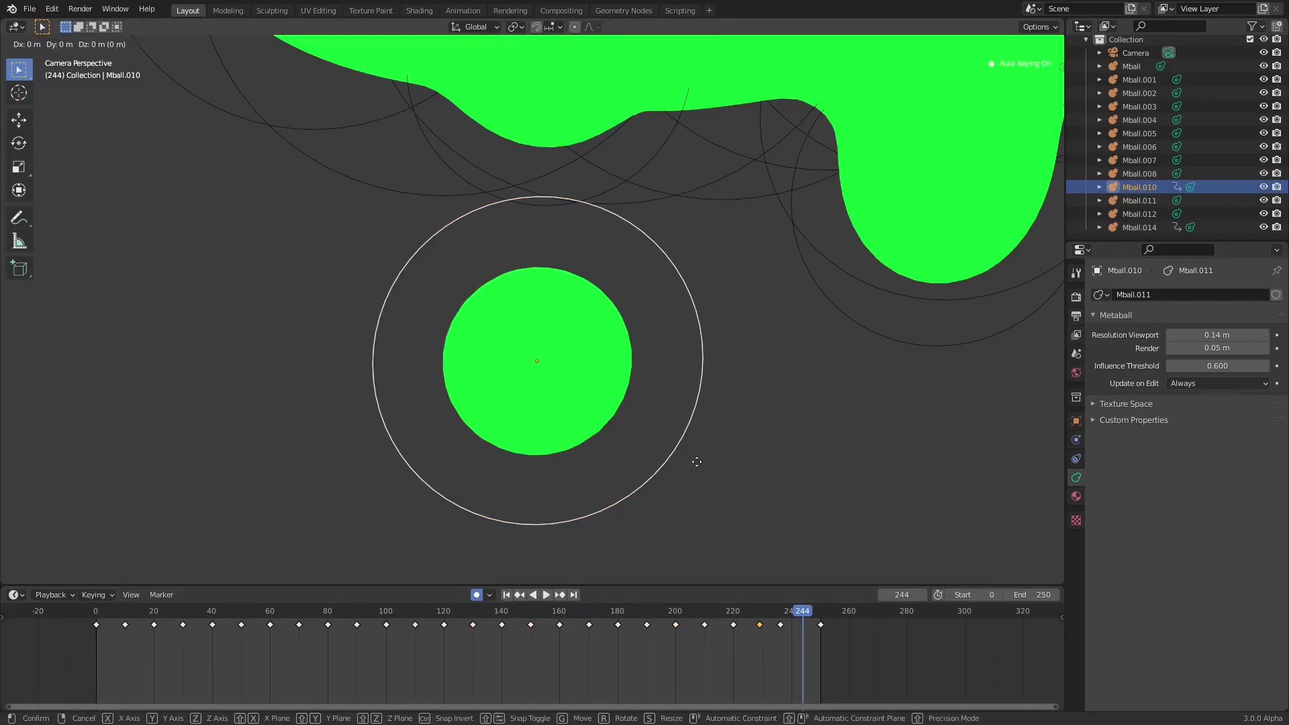
left_click(703, 470)
Play the animation from frame 0 to check the drip's wobble
left_click(506, 595)
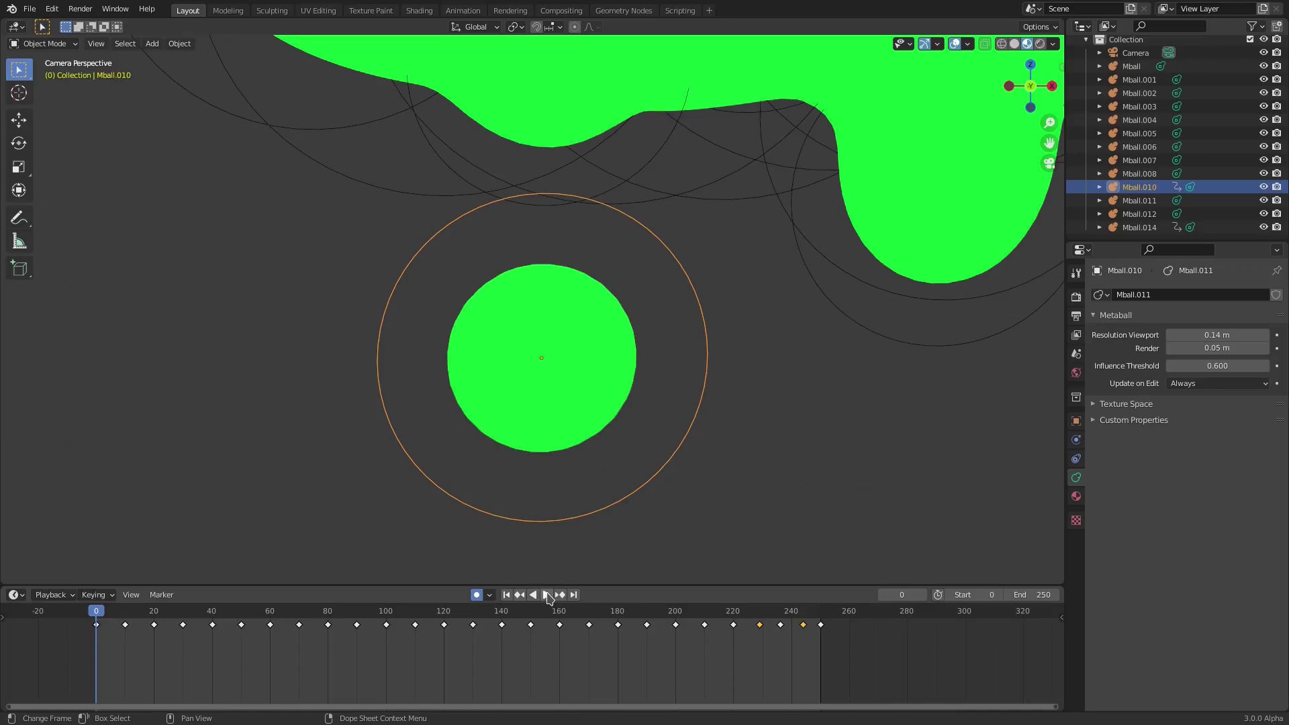
left_click(546, 595)
scroll(713, 495, "down", 7)
left_click(708, 498)
scroll(708, 497, "up", 2)
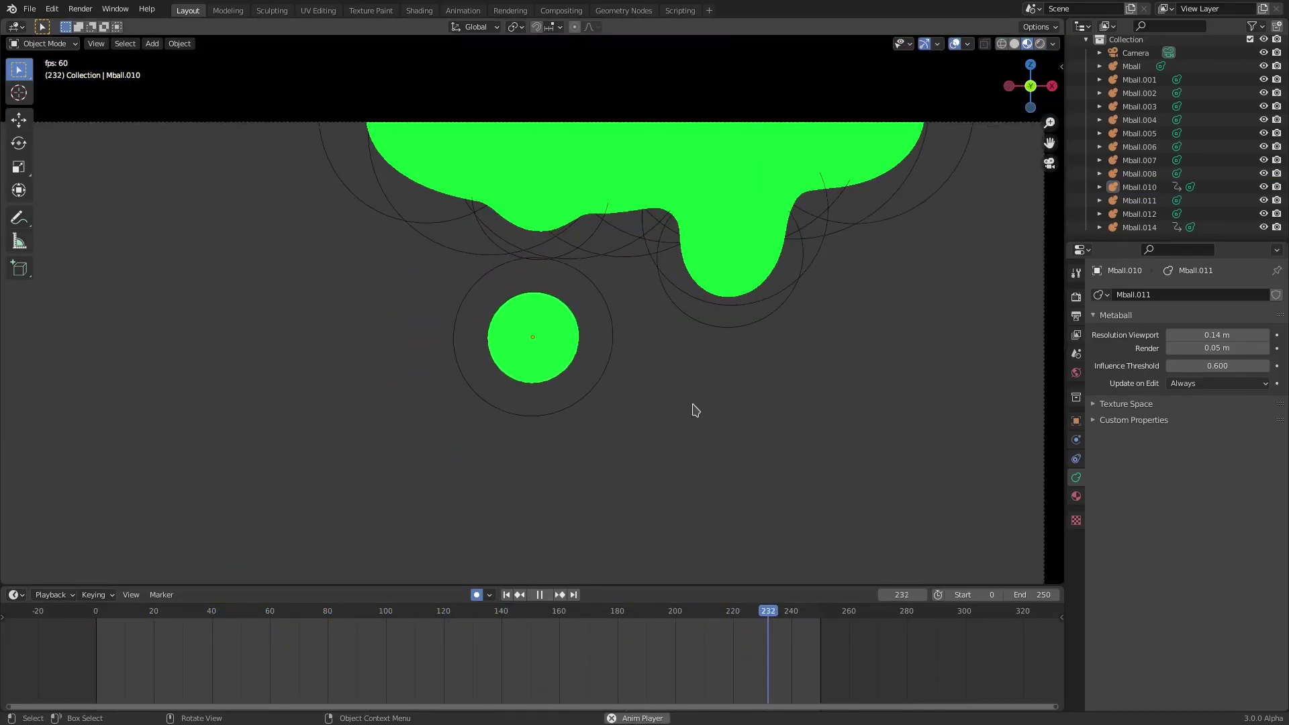
Set the output frame rate to 30 fps and check the slower playback
left_click(1076, 315)
left_click(1076, 334)
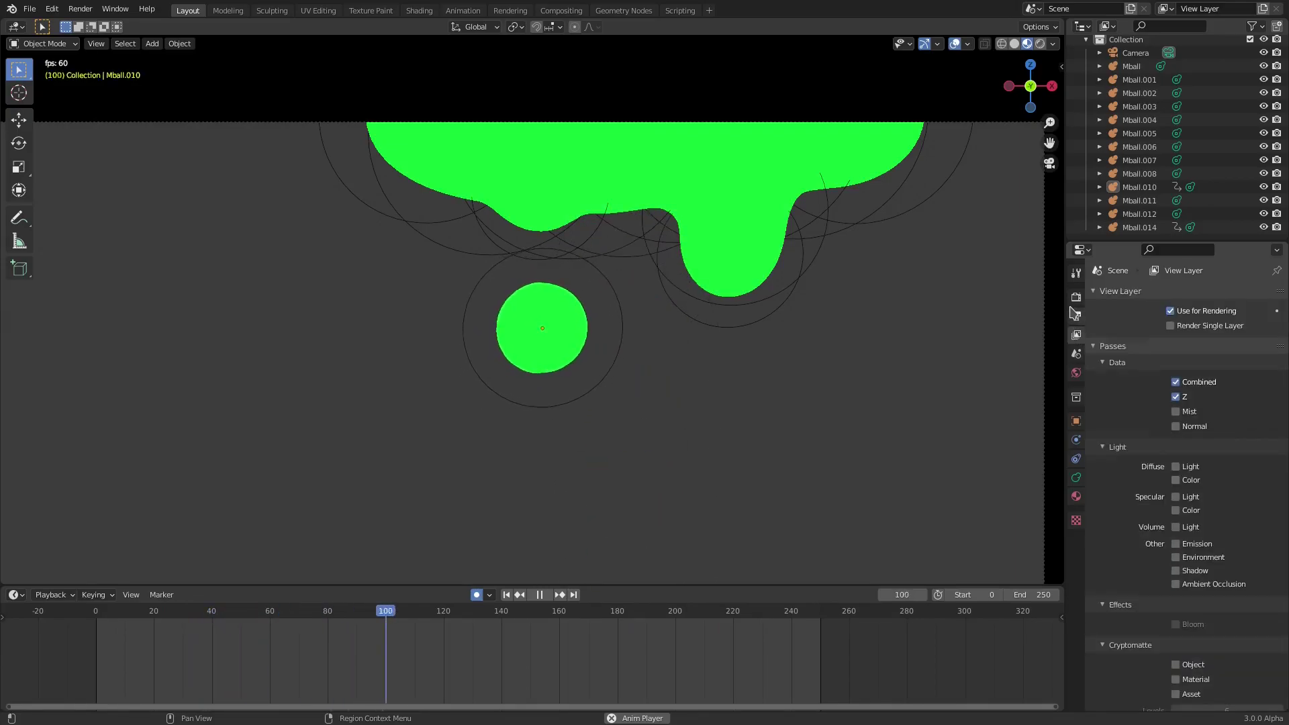
left_click(1076, 316)
left_click(1216, 459)
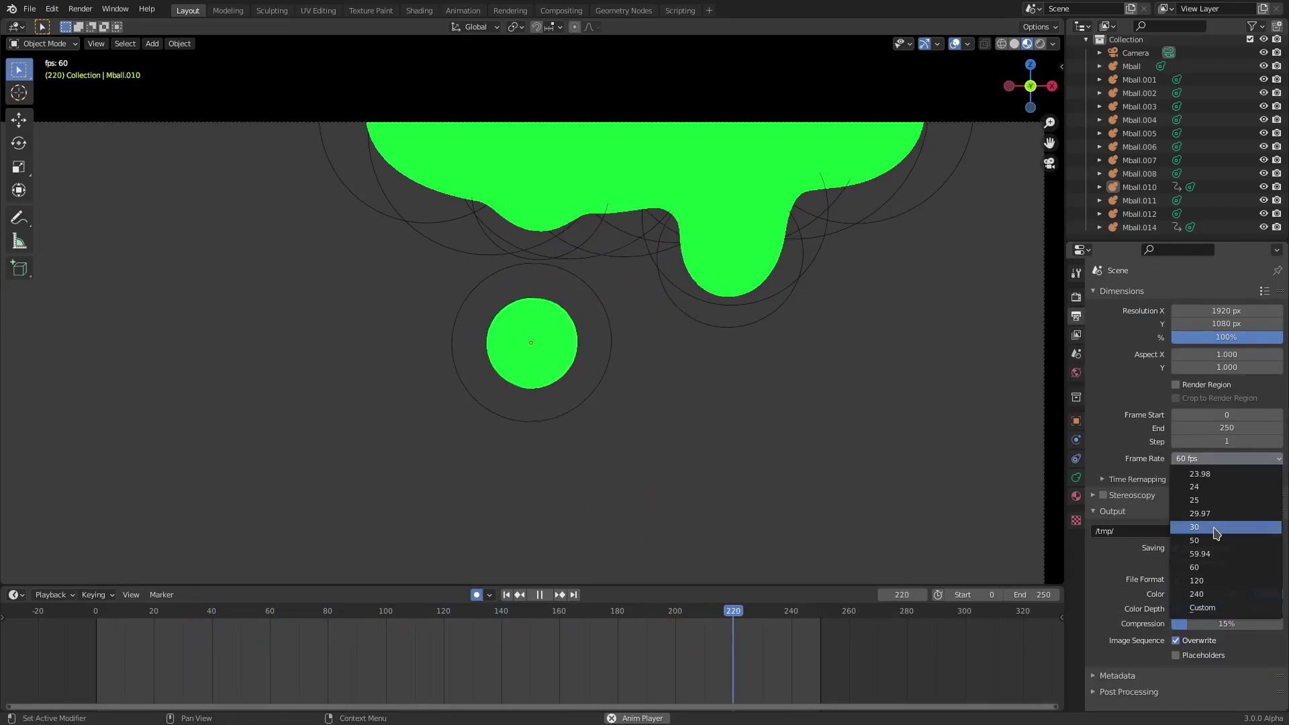
left_click(1216, 528)
scroll(889, 456, "down", 3)
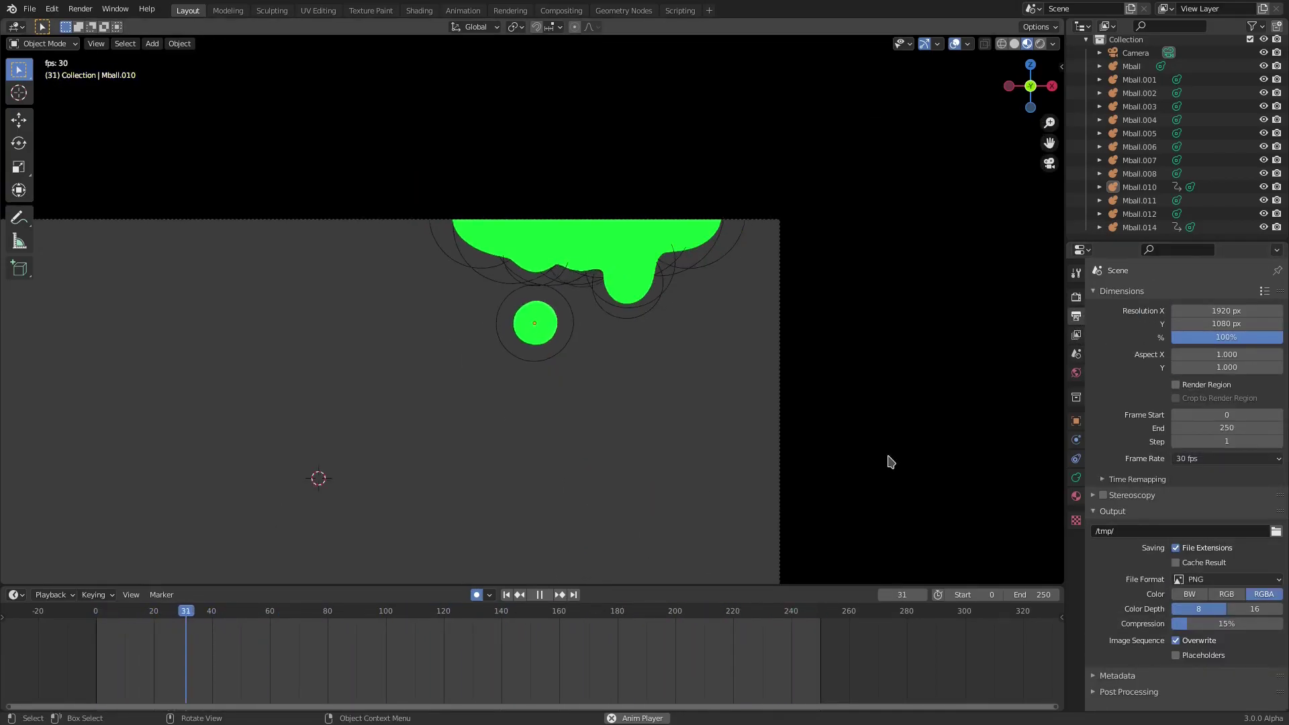
left_click(540, 595)
scroll(508, 417, "up", 2)
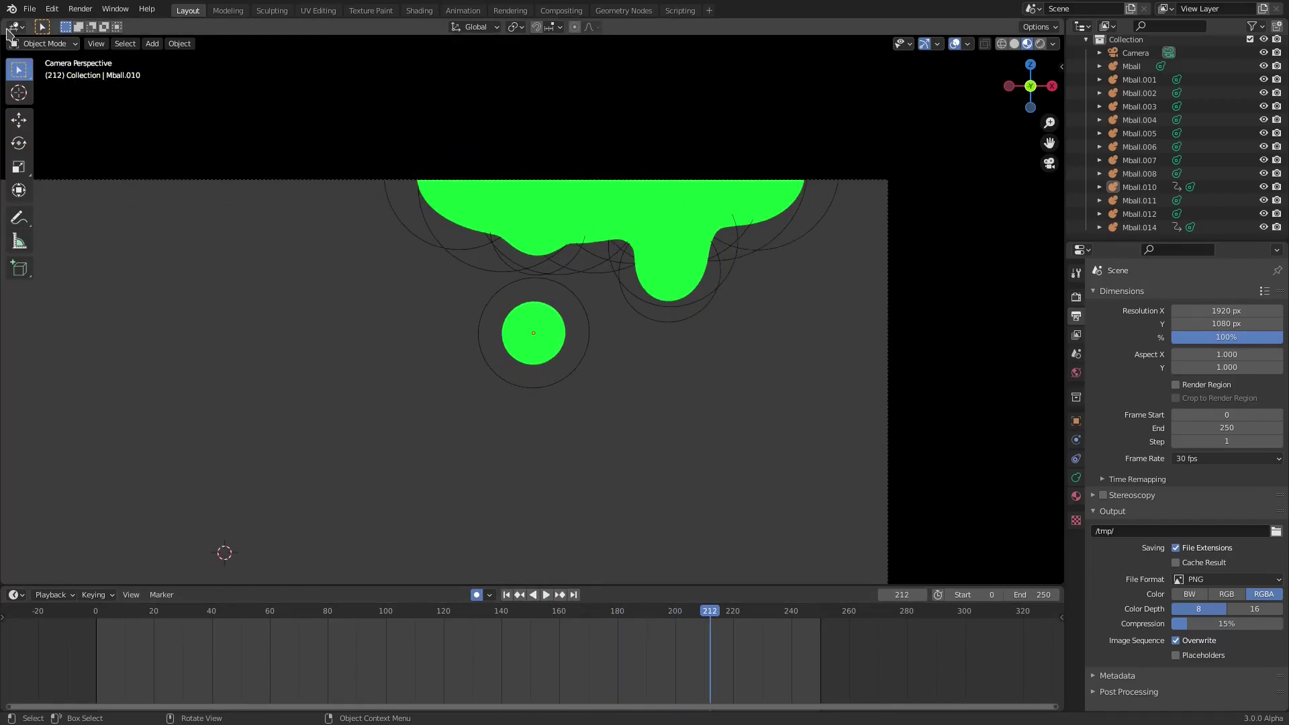
Split the viewport, turn the new area into a Graph Editor and show the curves of the separate drip's metaball
left_click_drag(14, 20, 456, 49)
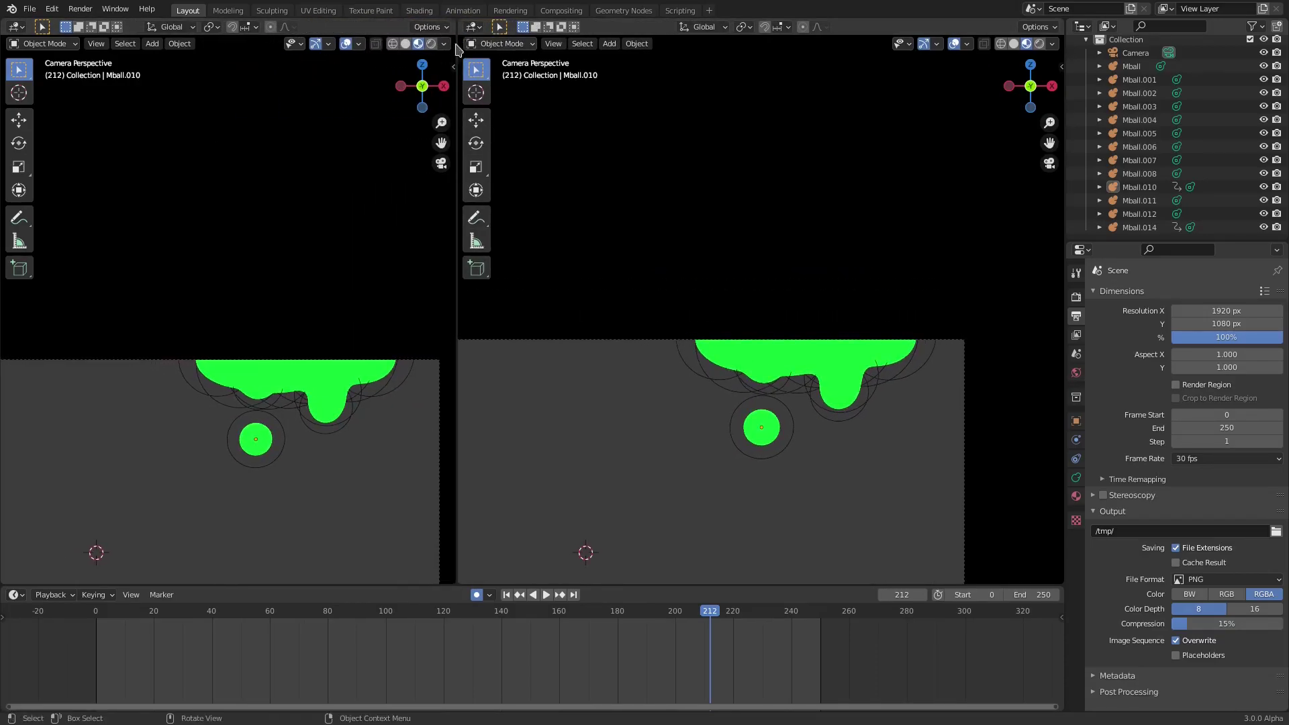
left_click(16, 27)
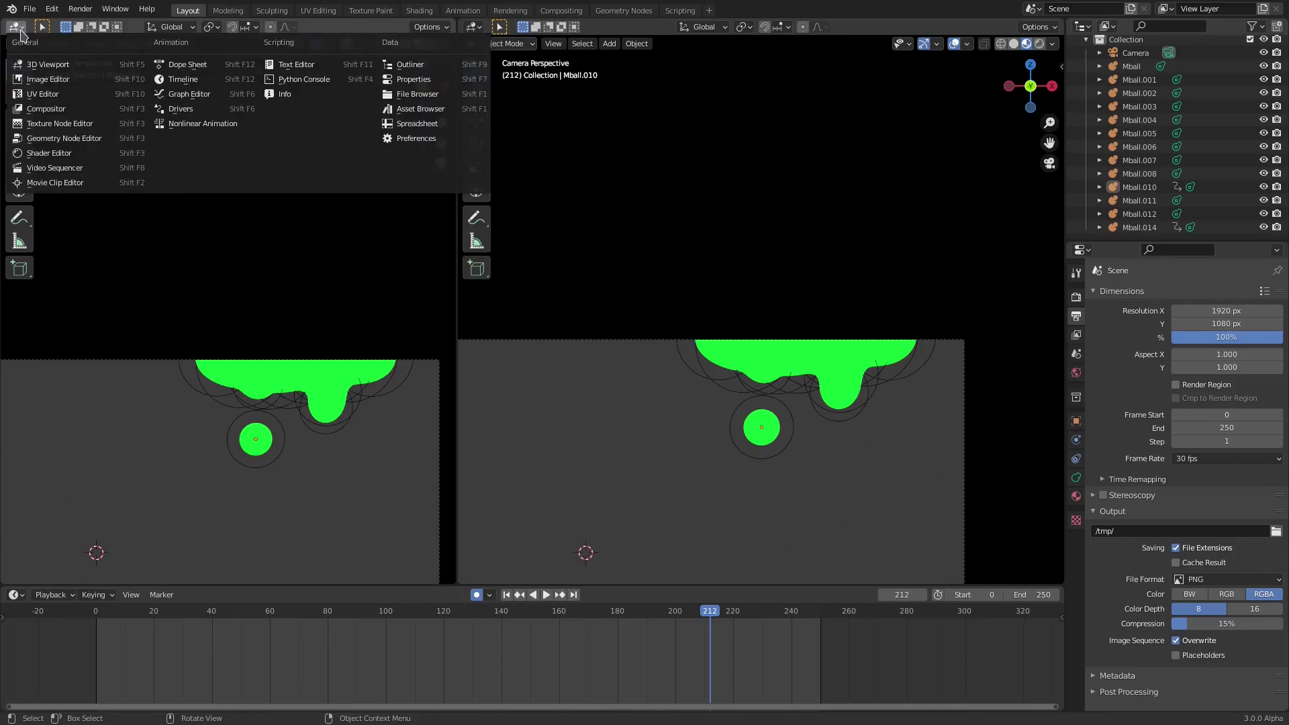
left_click(15, 28)
left_click(15, 28)
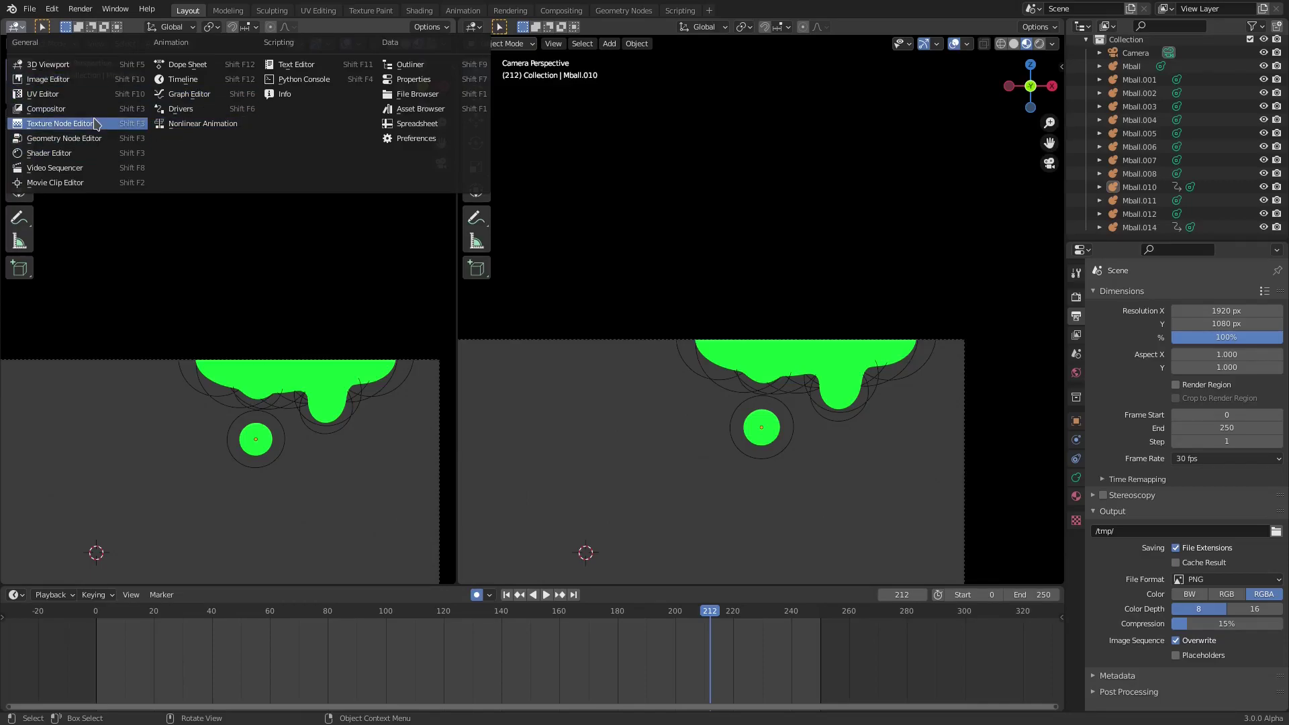
left_click(209, 97)
left_click(770, 426)
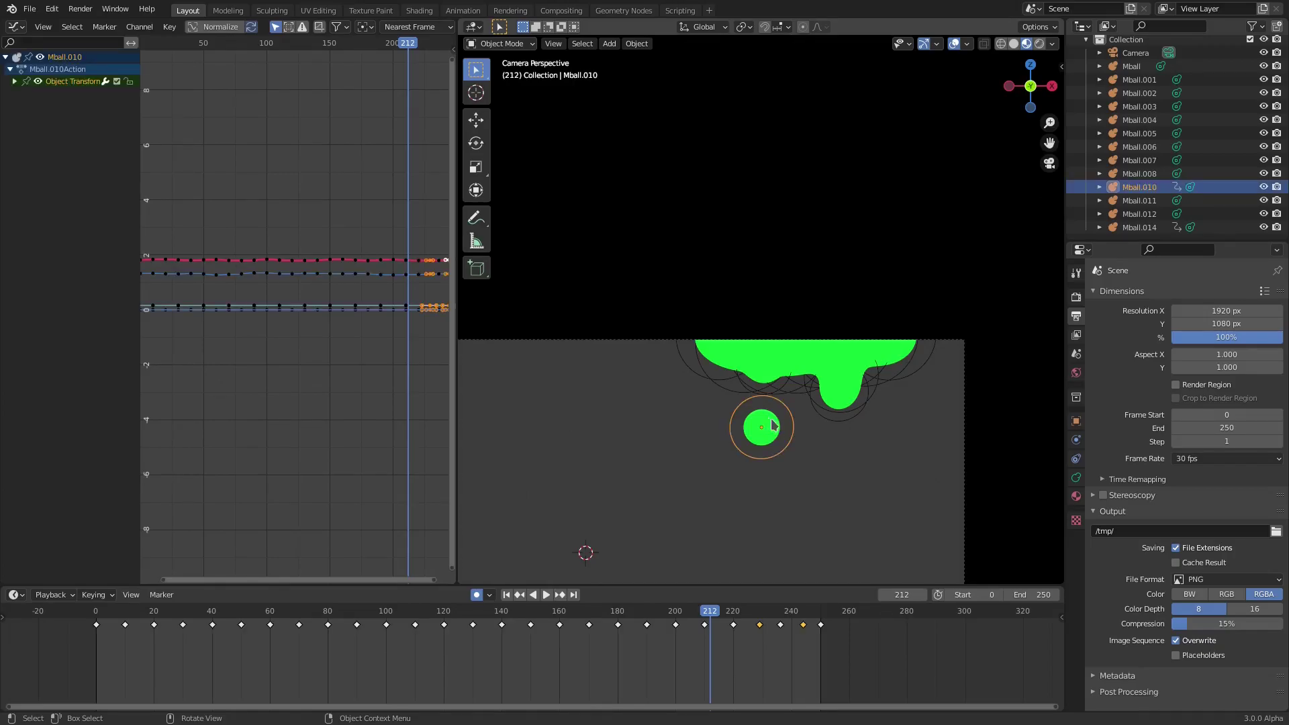
Select all keyframes of the drip in the Graph Editor and widen that editor
scroll(368, 339, "up", 5)
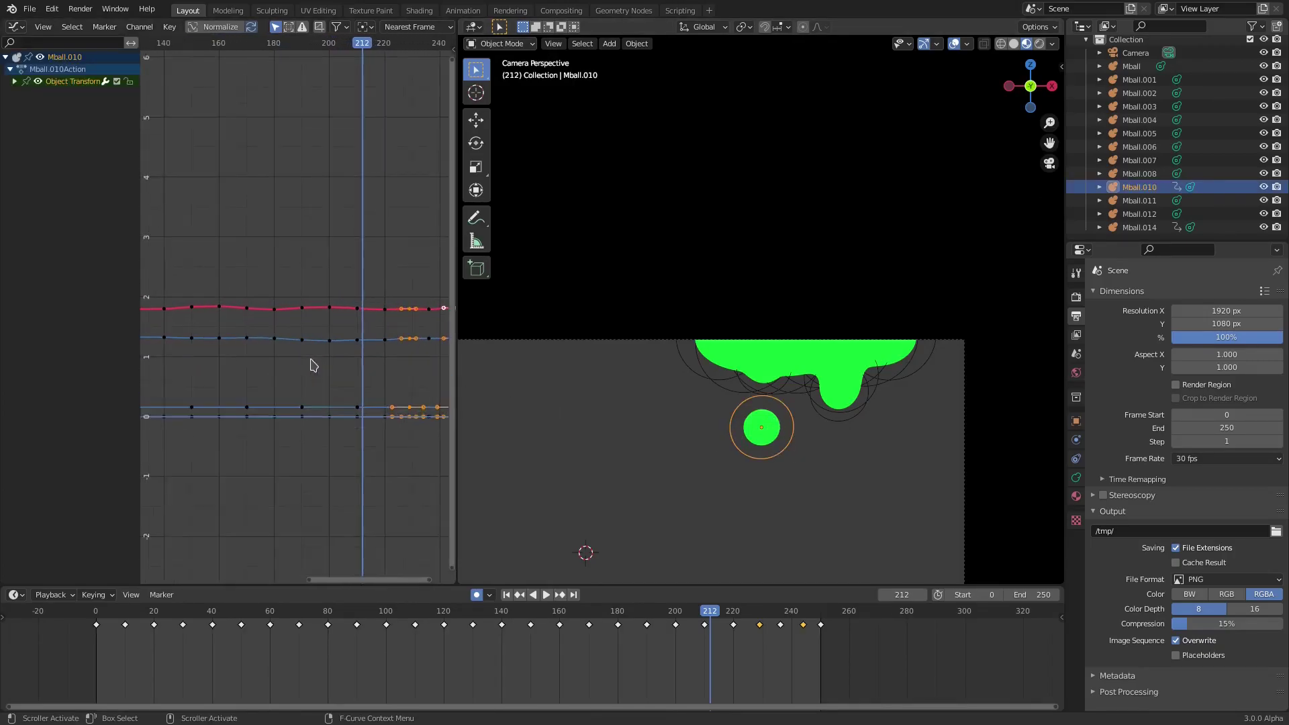
middle_click_drag(333, 307, 179, 295)
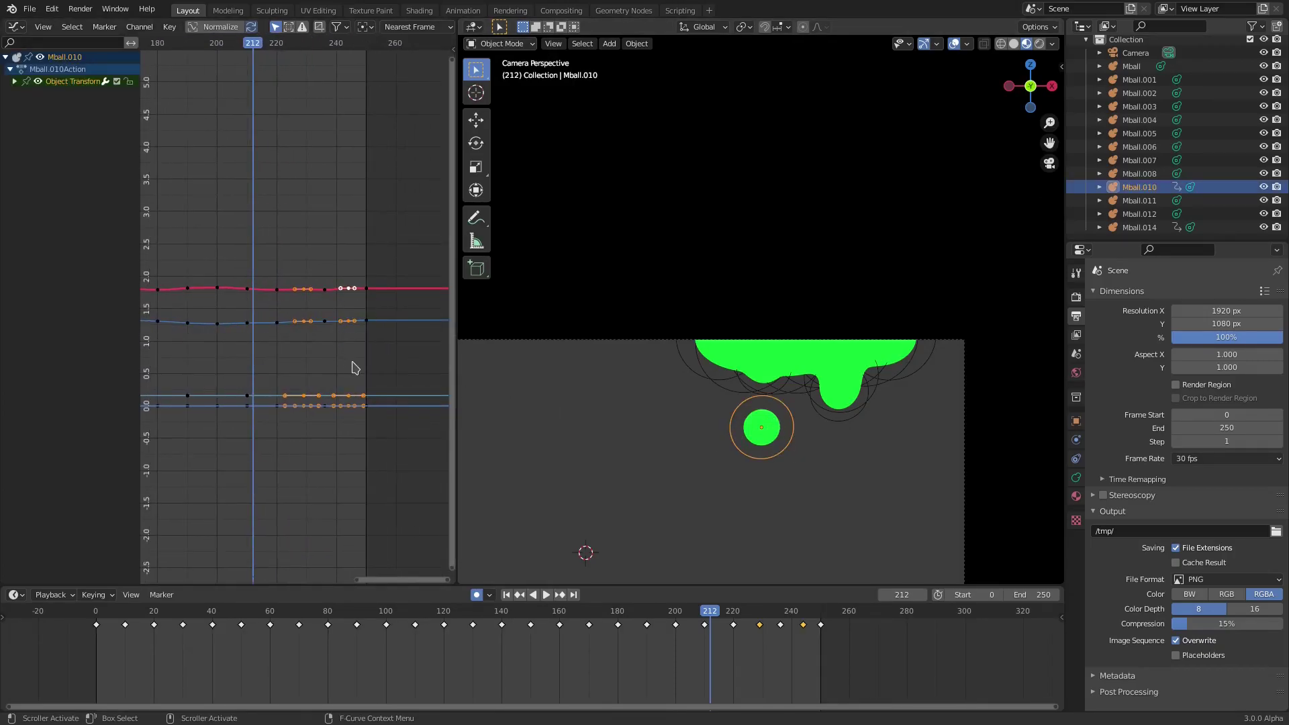
scroll(354, 368, "down", 2)
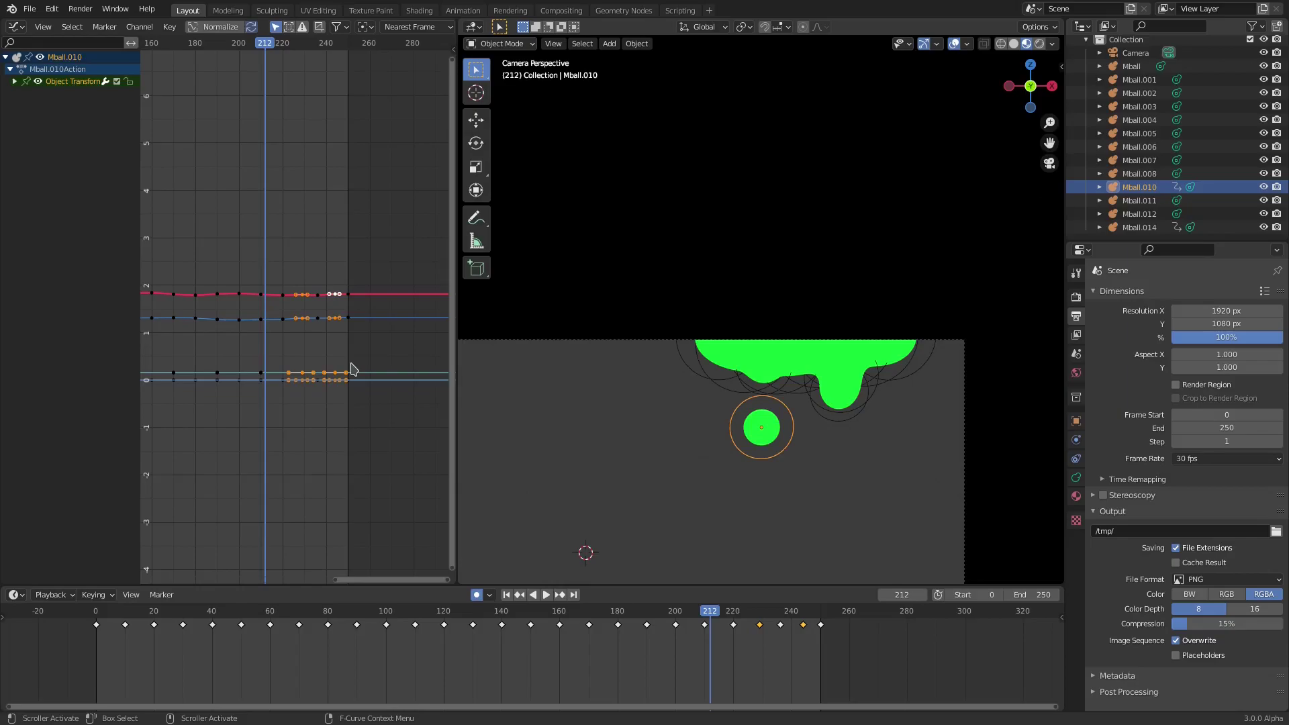
right_click(274, 254)
left_click(13, 84)
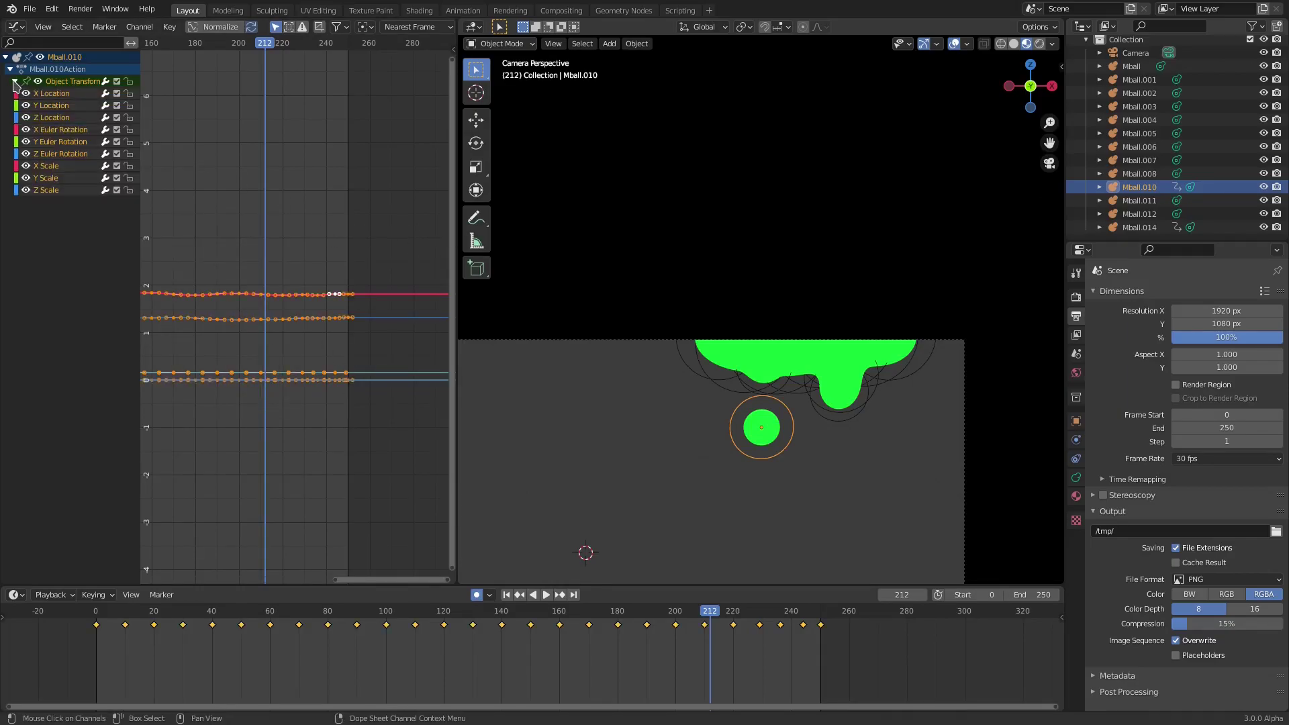
left_click(13, 84)
mouse_move(456, 136)
left_mouse_down()
mouse_move(648, 136)
mouse_move(596, 137)
left_mouse_up()
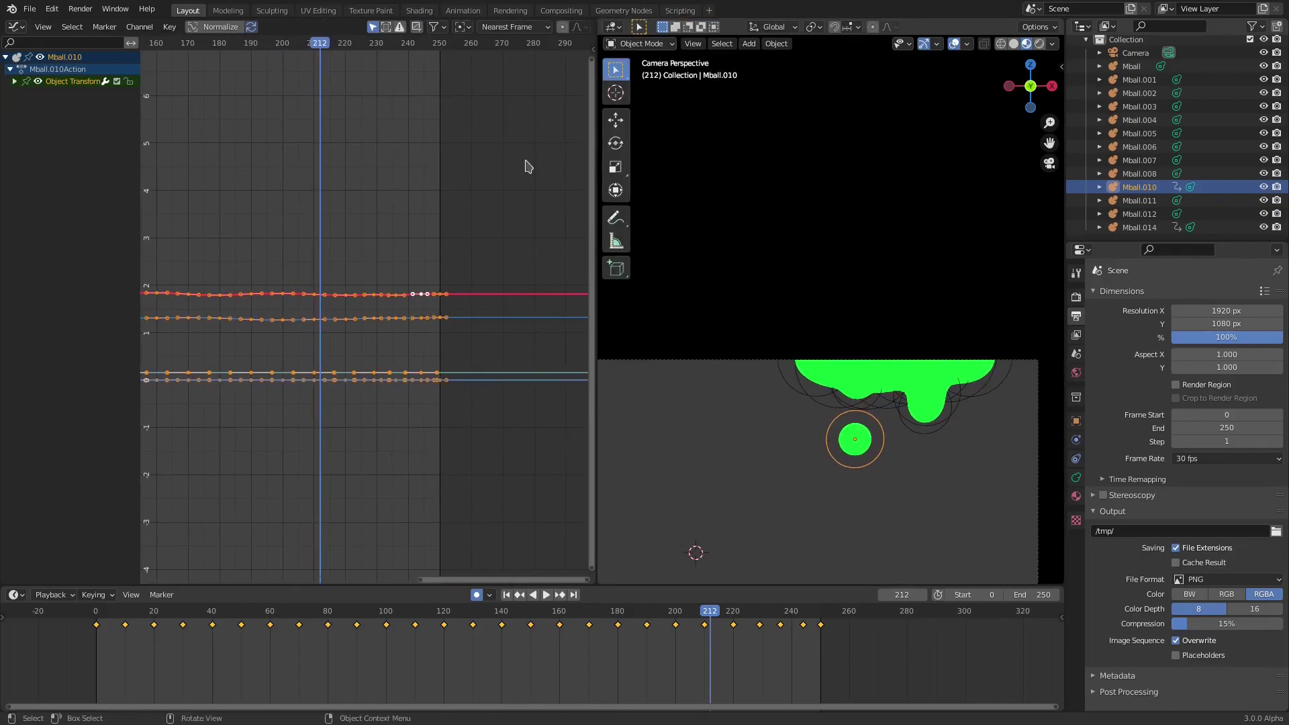
Try Elastic interpolation on all the drip's keyframes and play the animation from frame 0
left_click(108, 27)
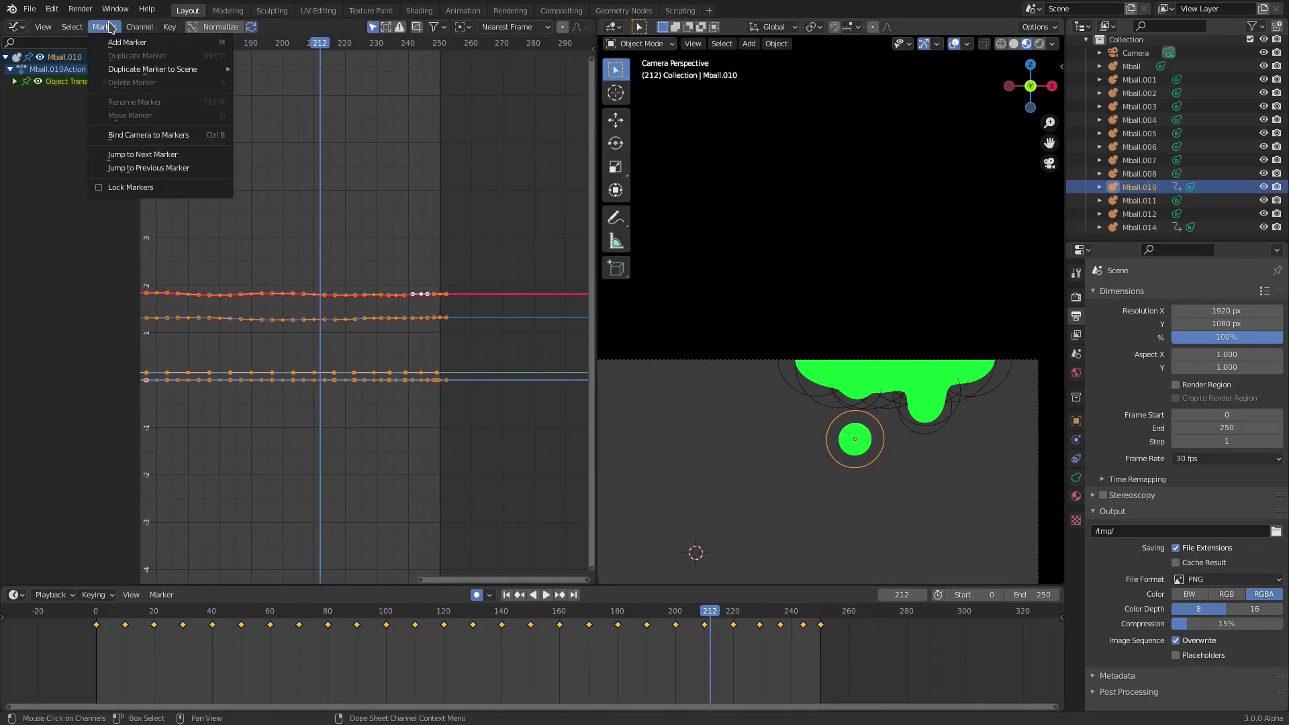
mouse_move(147, 33)
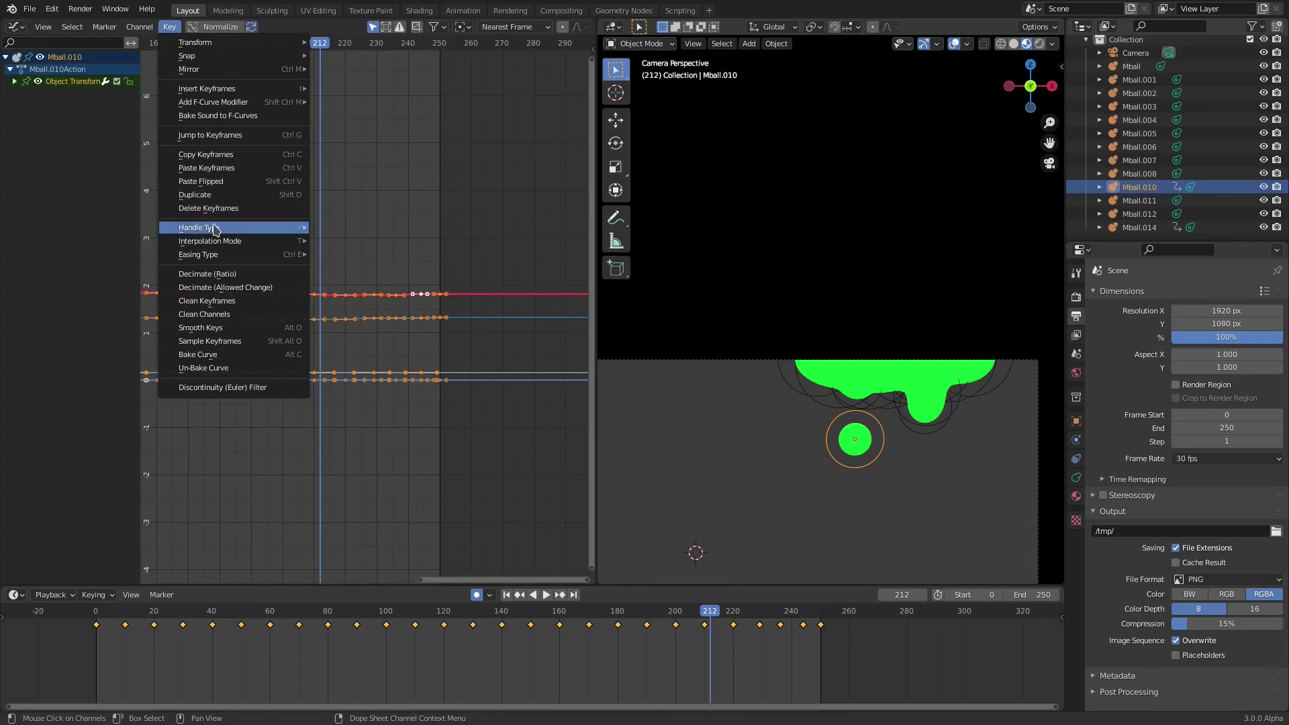
mouse_move(219, 244)
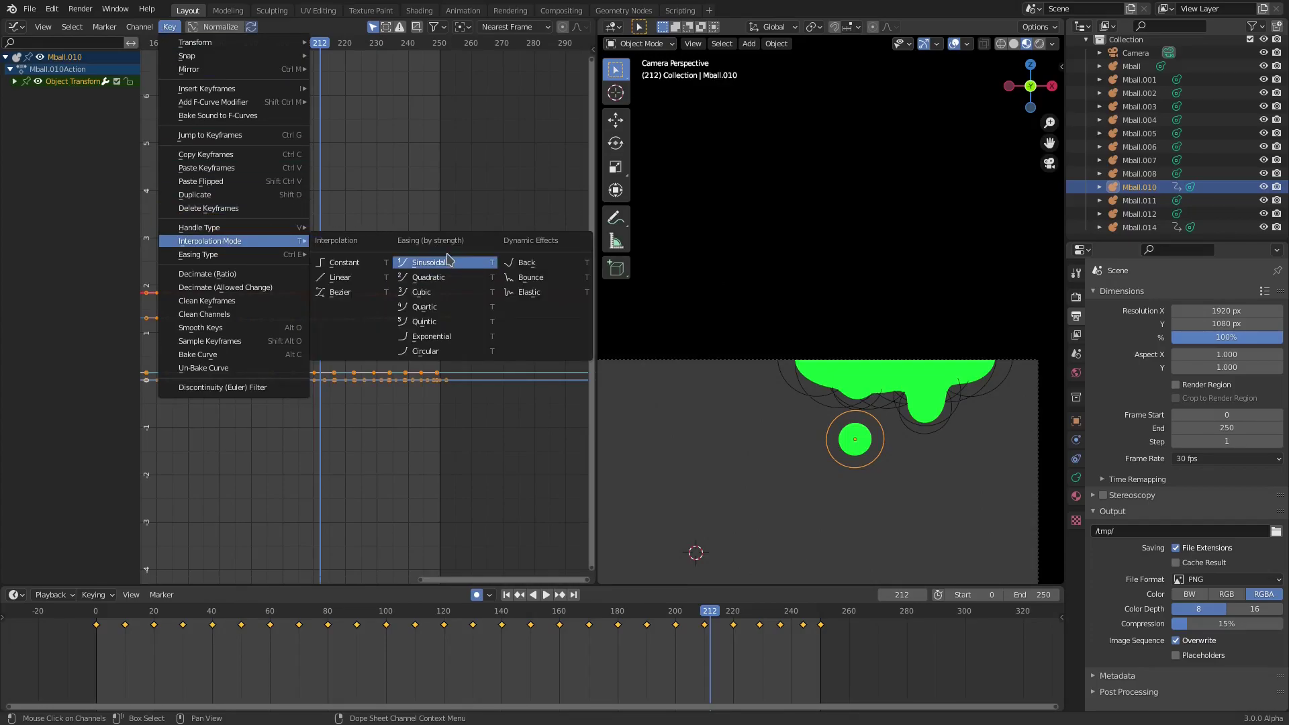
left_click(530, 293)
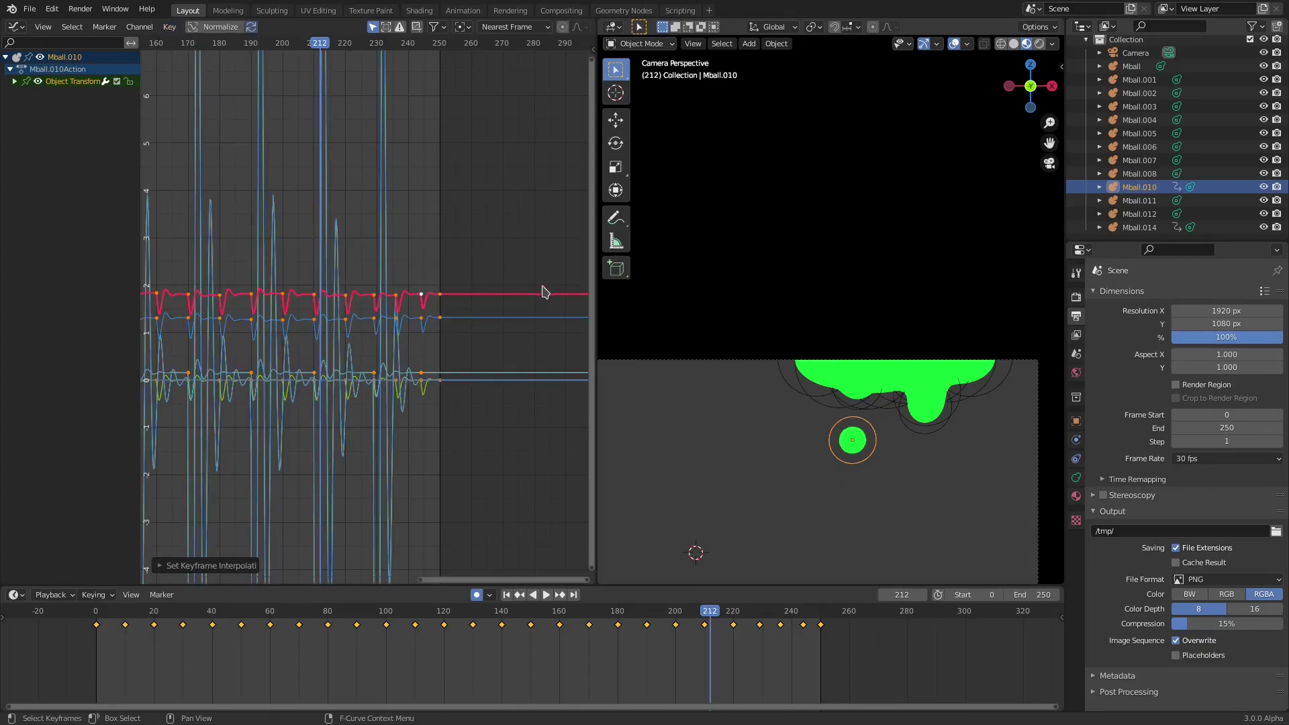
left_click(506, 595)
left_click(546, 594)
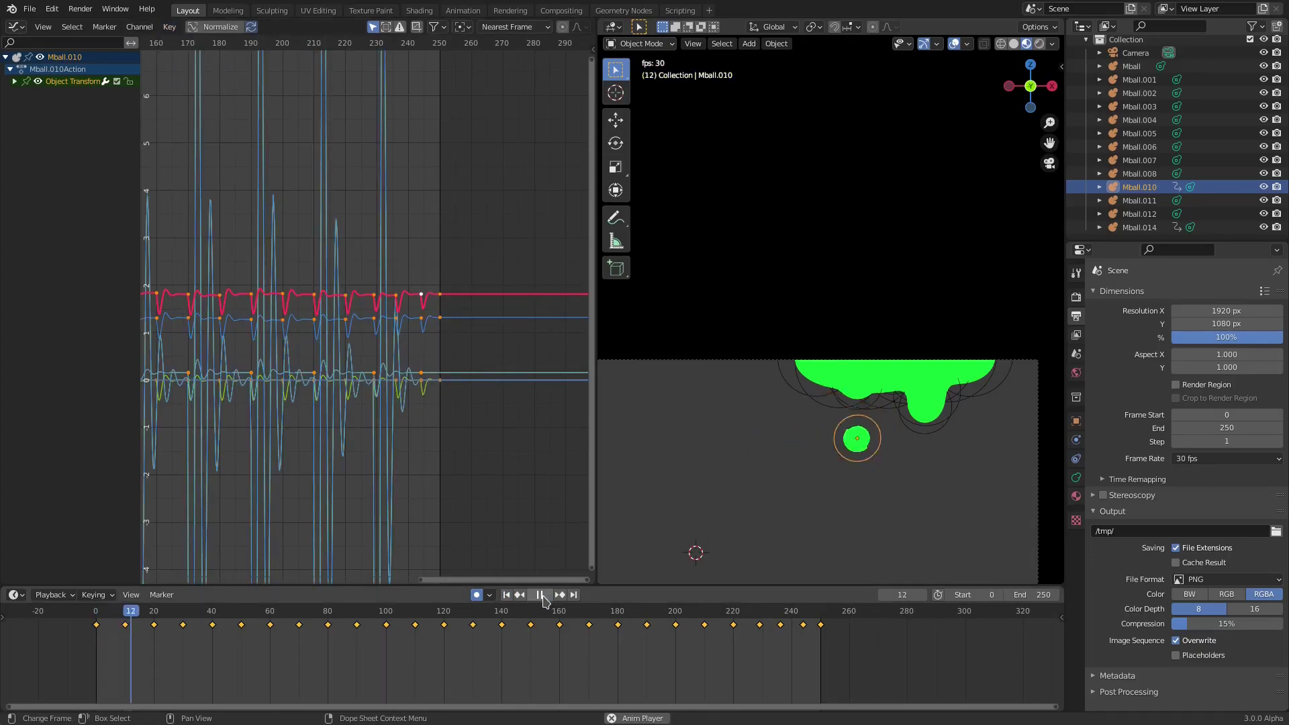
key("space")
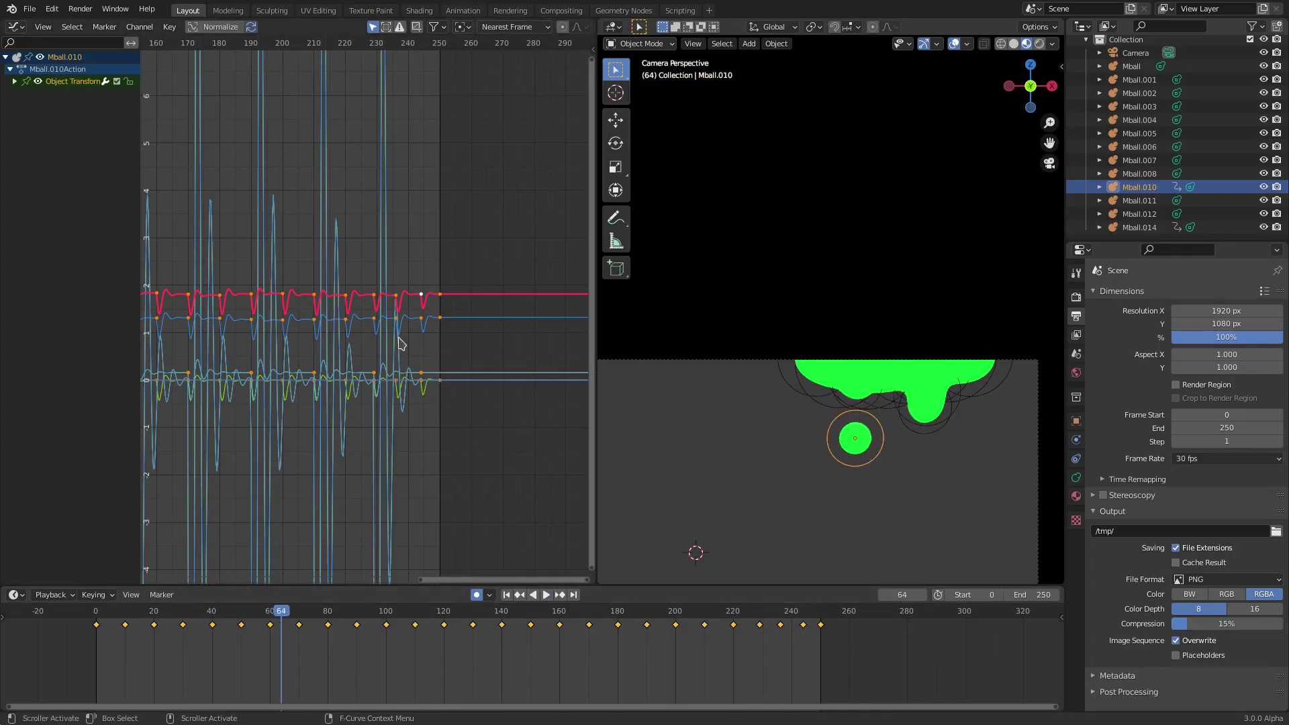
Try scaling the drip's curves along Y, cancel it and undo the Elastic interpolation
scroll(456, 339, "up", 2)
key("s")
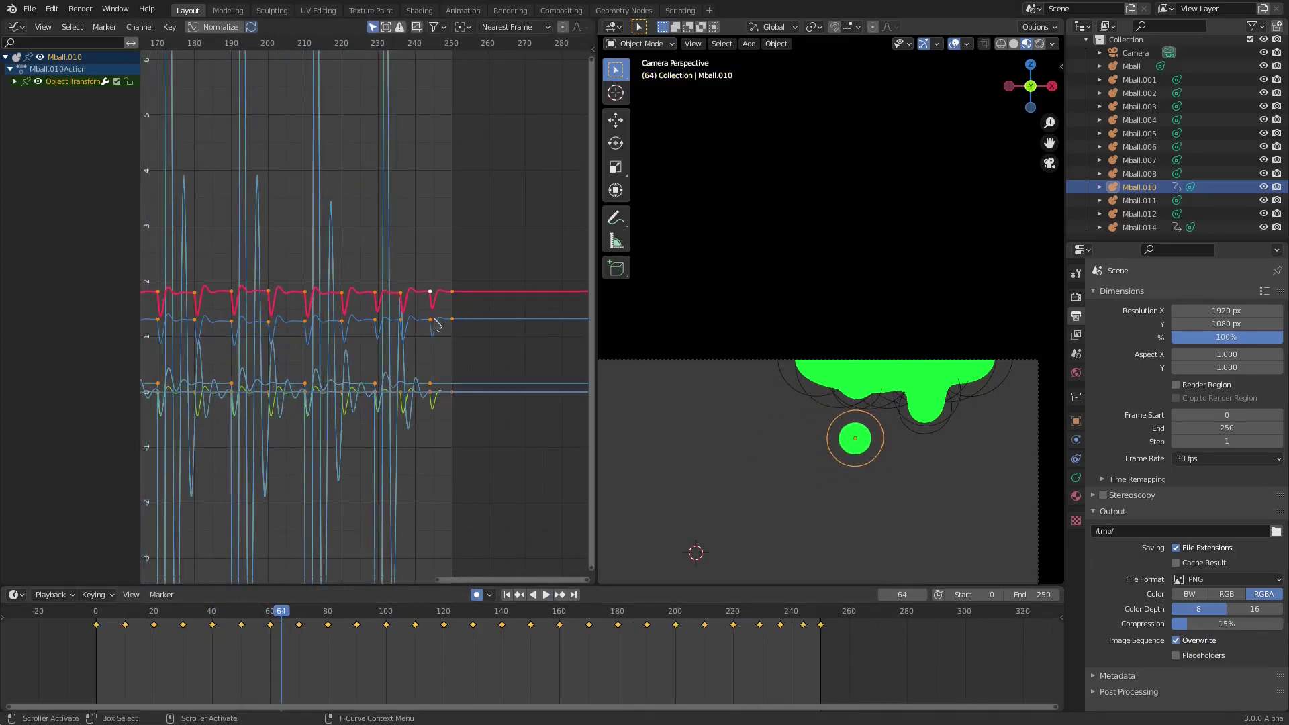
key("y")
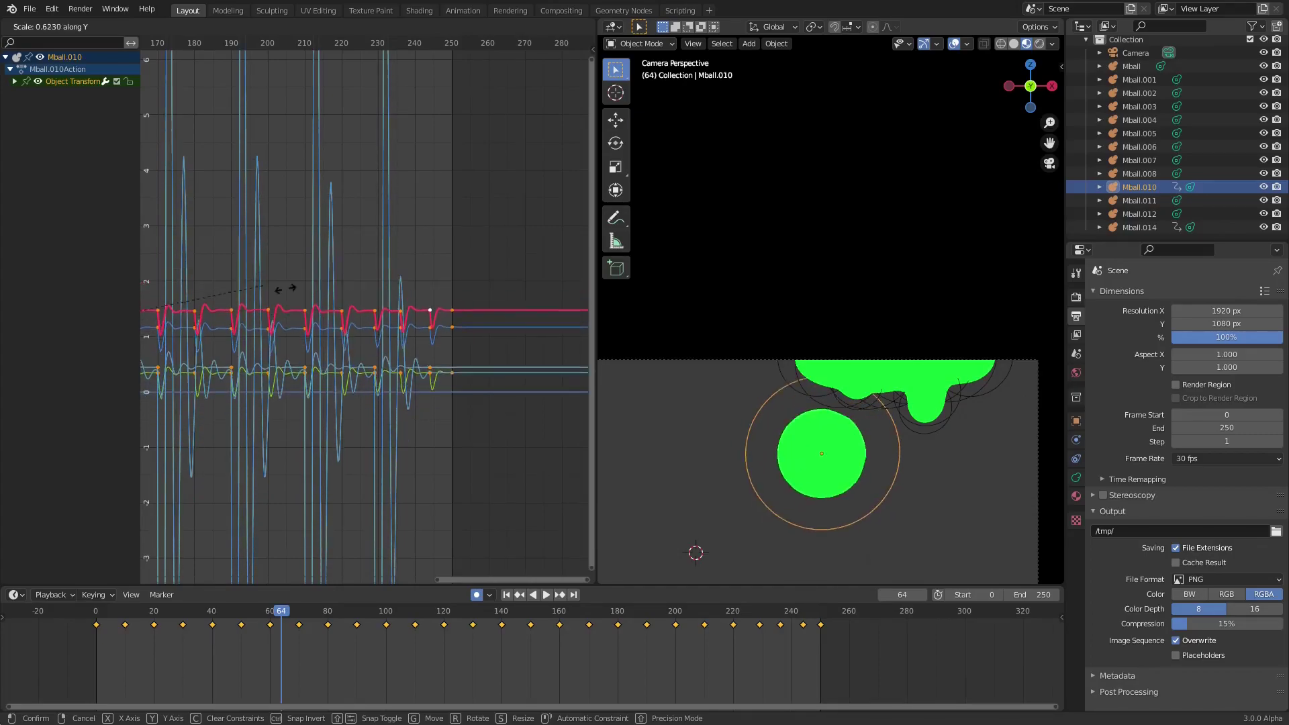
right_click(357, 310)
key("ctrl+z")
key("ctrl+z")
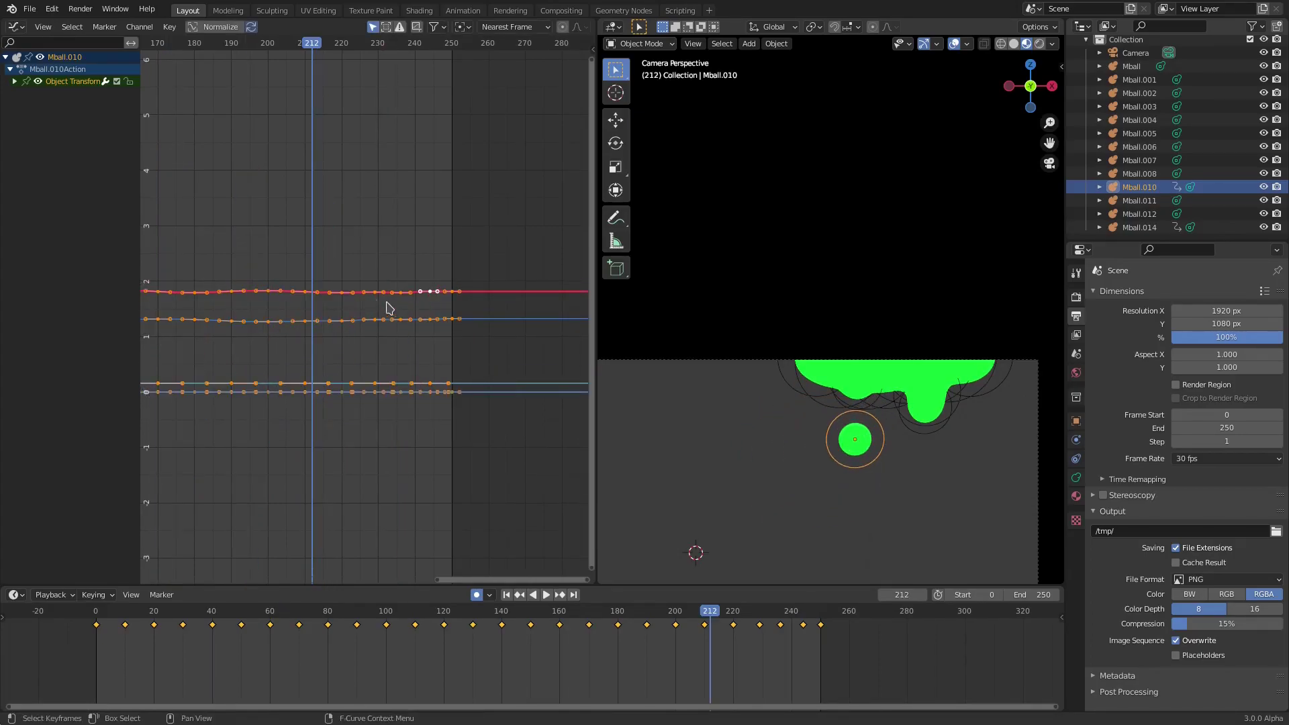
Try Back interpolation on all the drip's keyframes and examine the drip's motion up close during playback
right_click(365, 274)
left_click(169, 27)
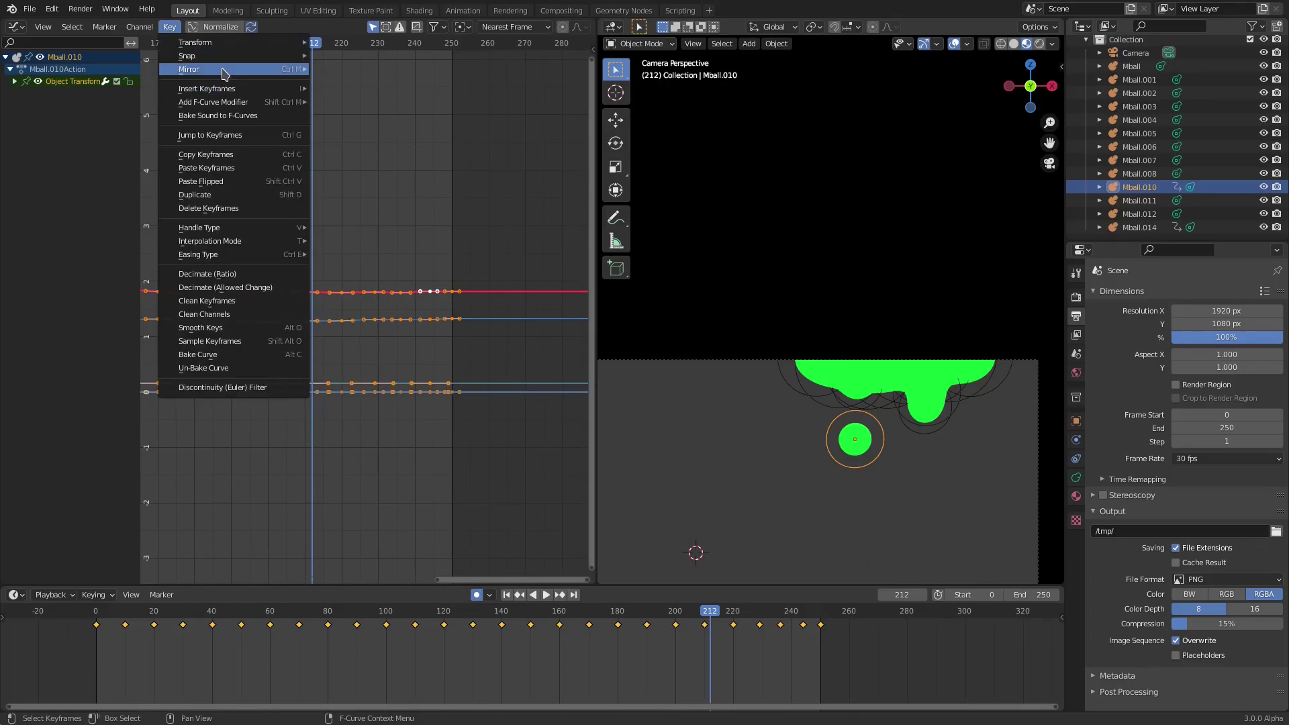
mouse_move(240, 99)
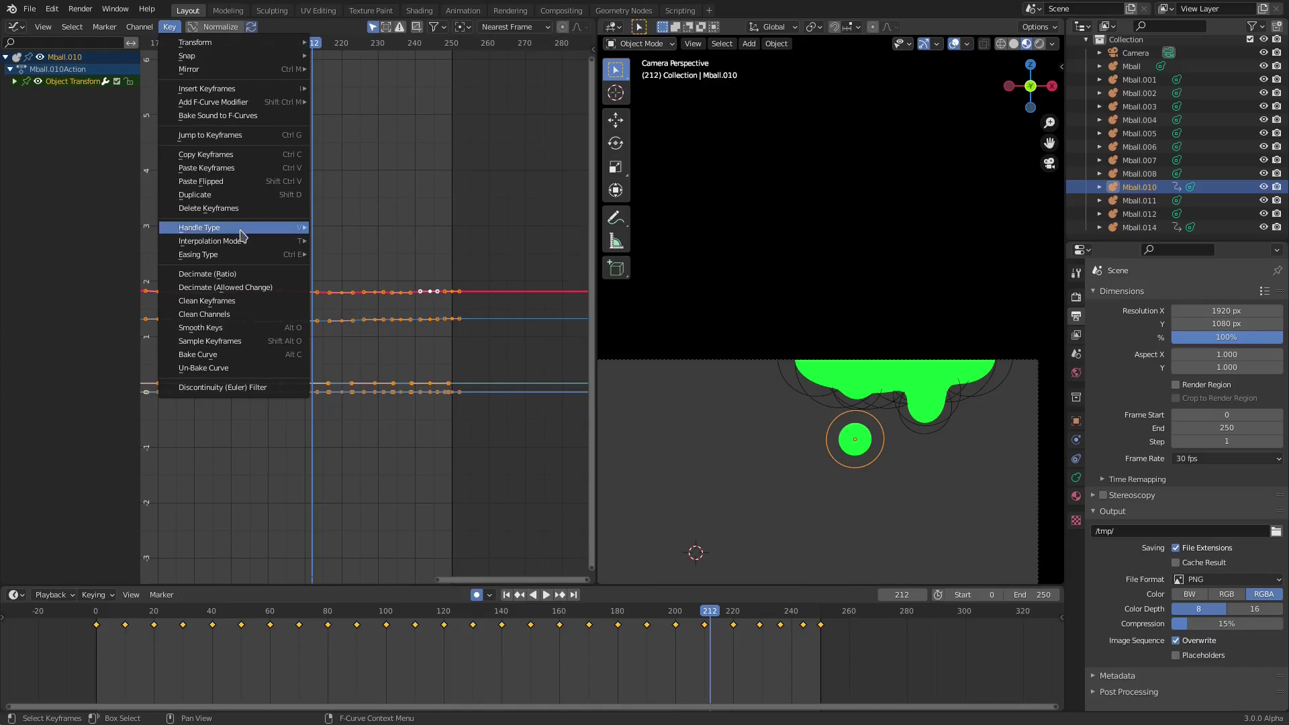
mouse_move(245, 242)
left_click(549, 268)
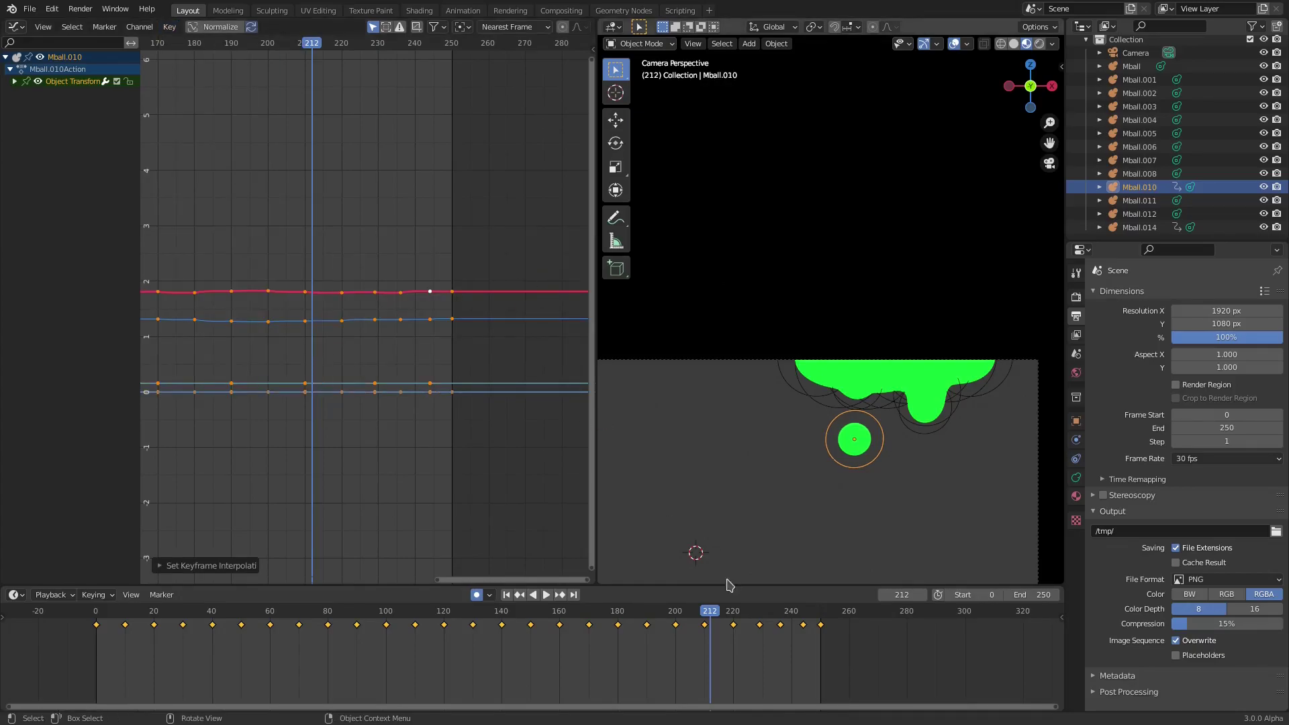
left_click(545, 595)
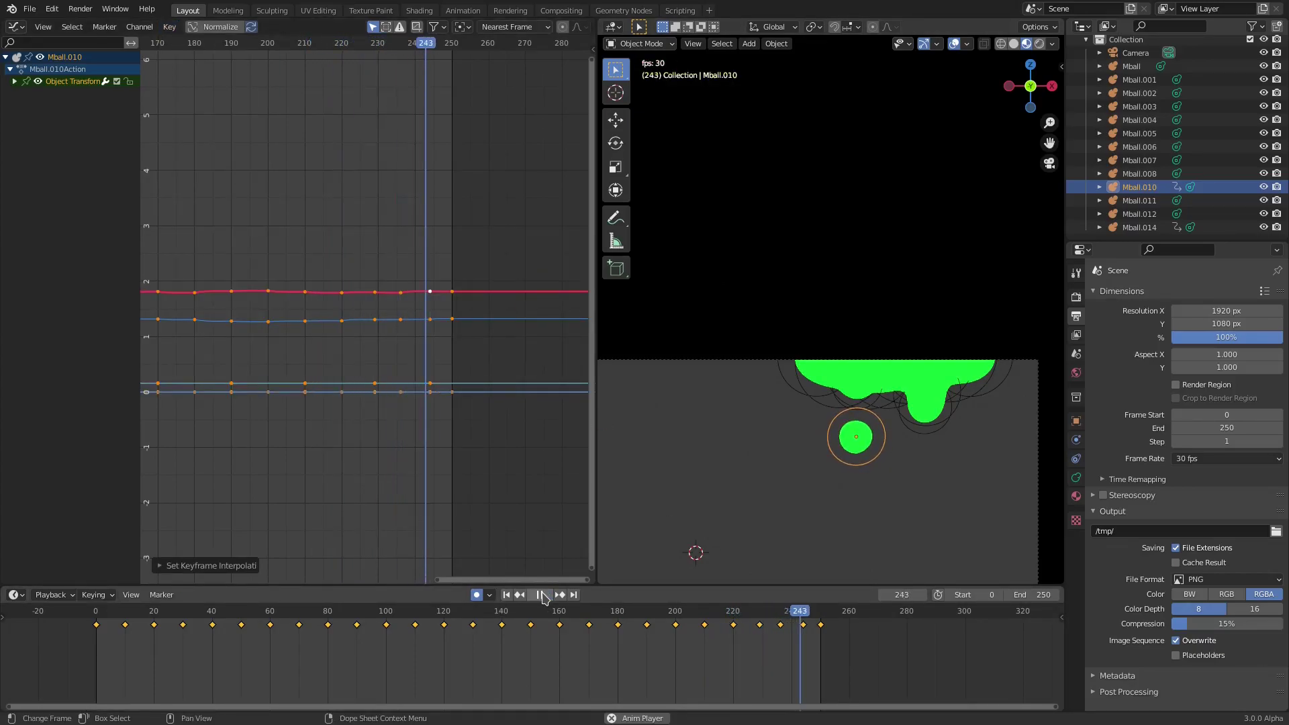
scroll(938, 484, "up", 4)
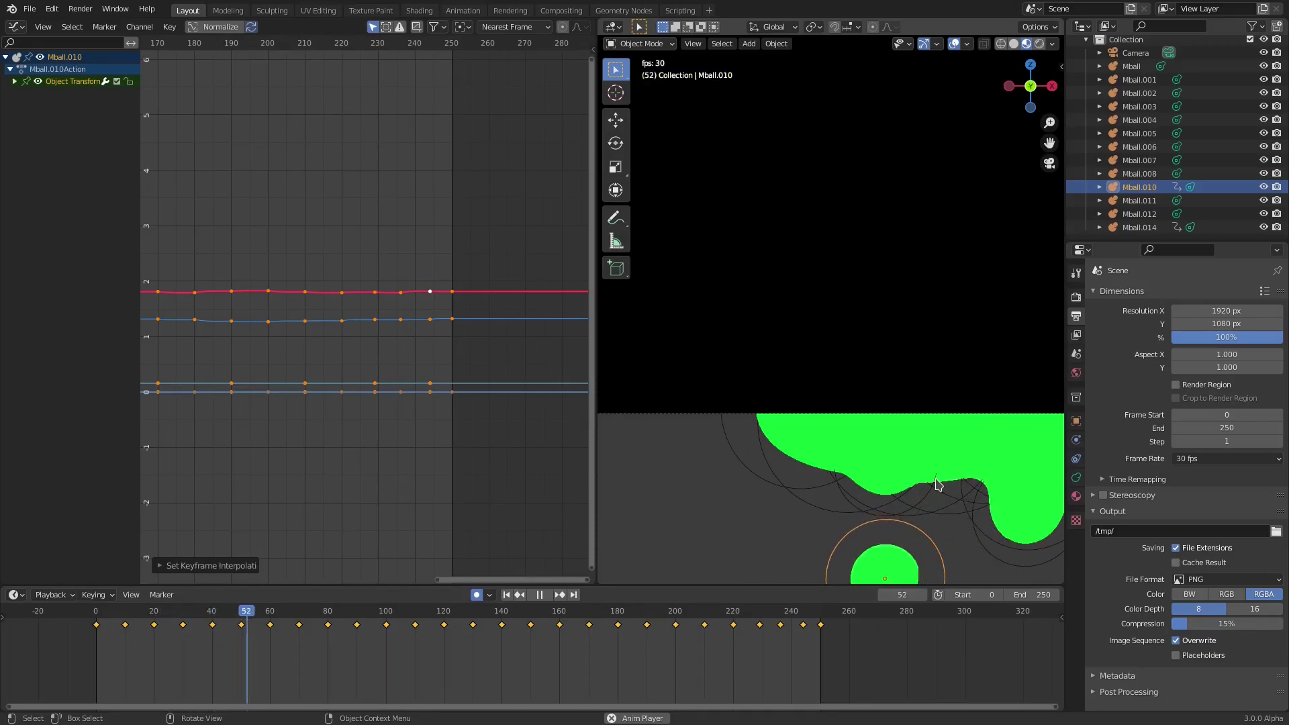
scroll(935, 480, "up", 2)
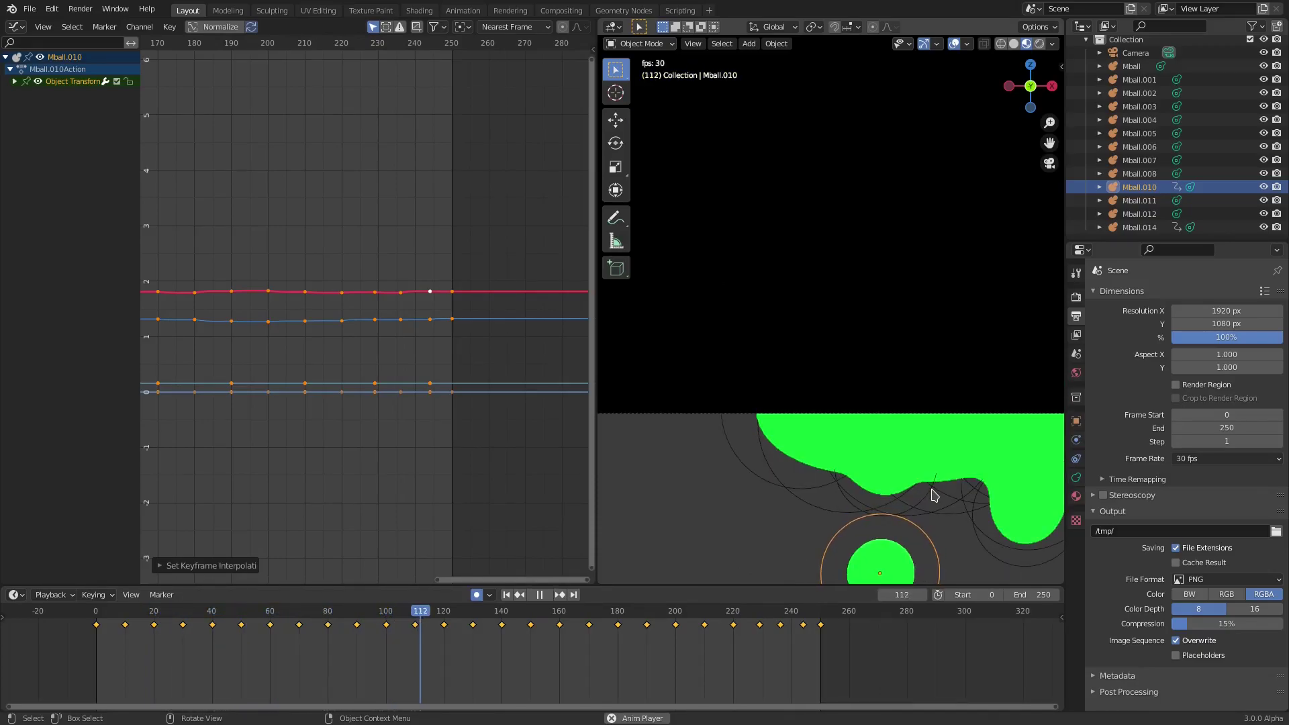
middle_click_drag(931, 490, 758, 312, "shift")
scroll(712, 390, "up", 5)
middle_click_drag(675, 456, 956, 381, "shift")
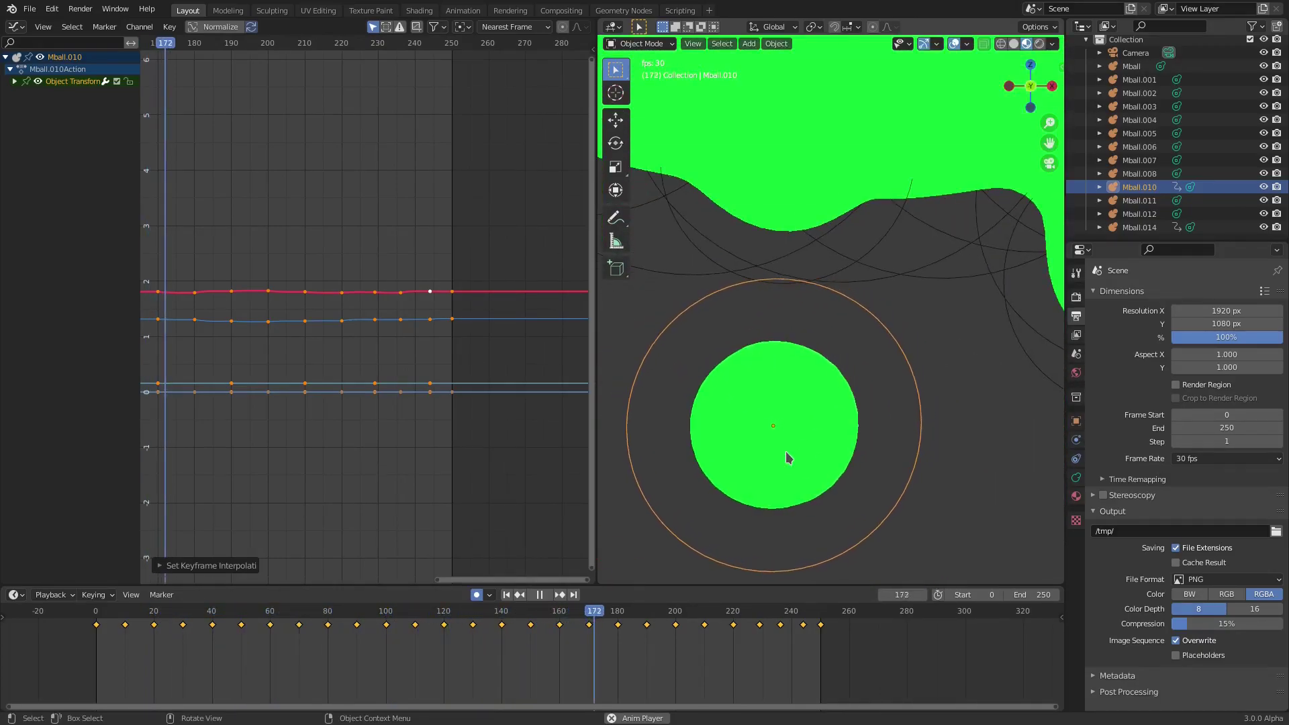
Stop playback and undo the Back interpolation on the drip's keyframes
key("space")
key("ctrl+z")
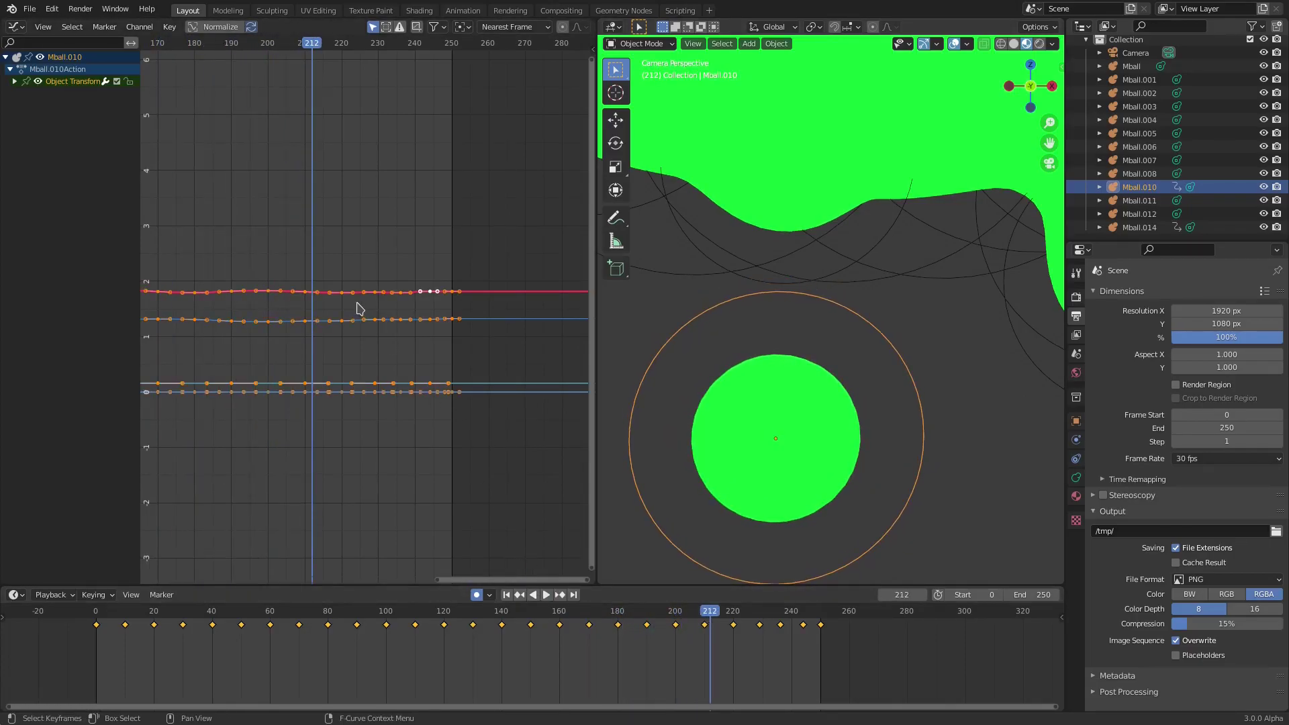
right_click(356, 304)
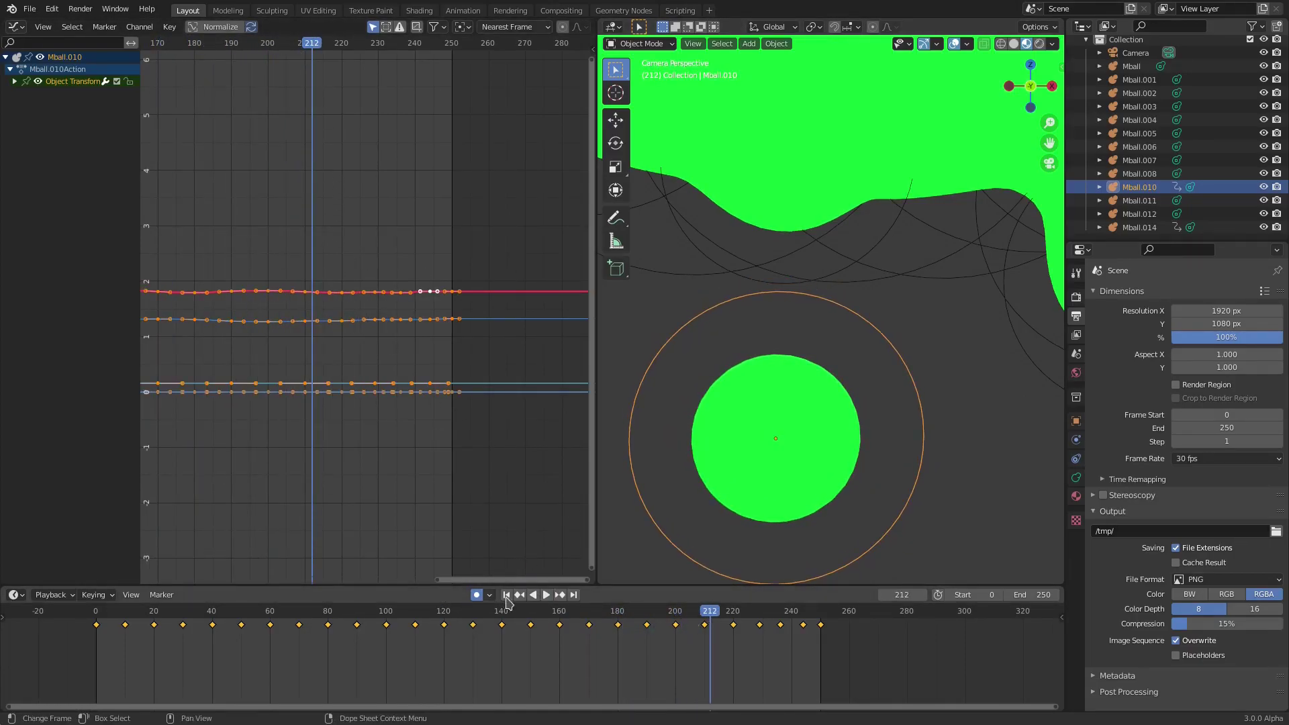
Try Circular interpolation on the drip's keyframes and preview the animation
left_click(546, 594)
key("space")
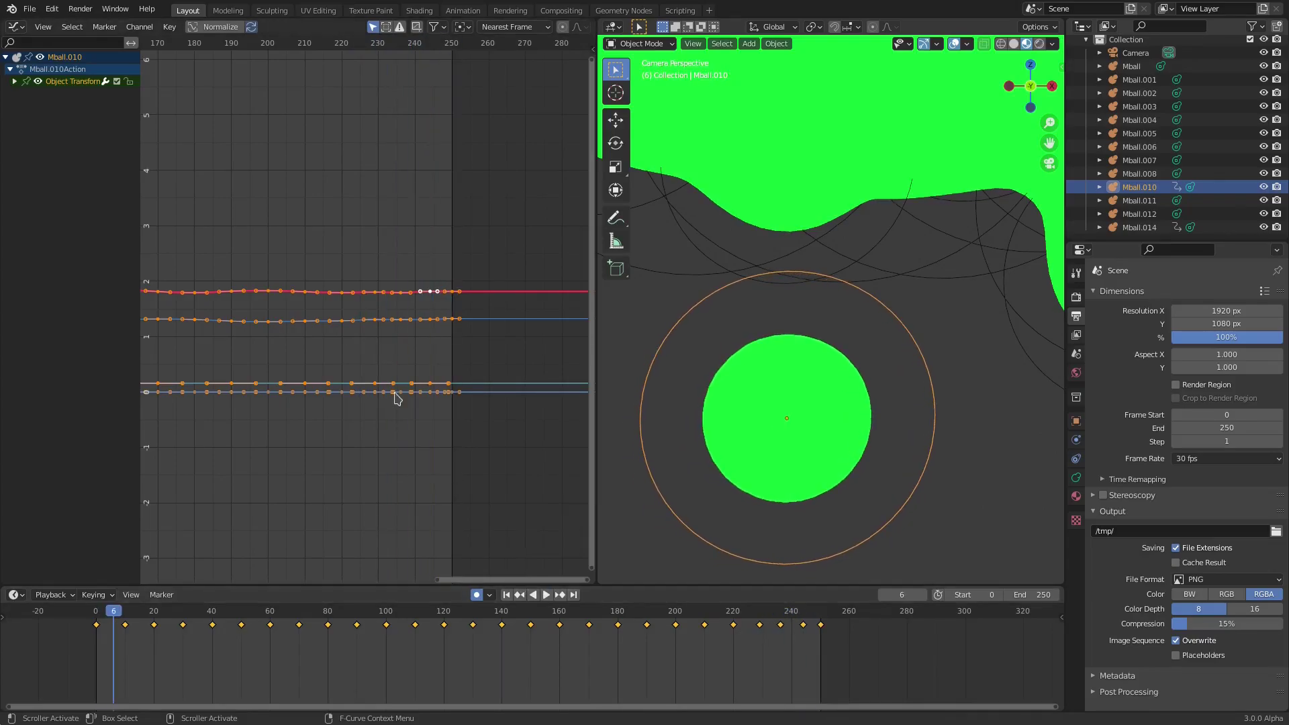
right_click(339, 327)
left_click(161, 27)
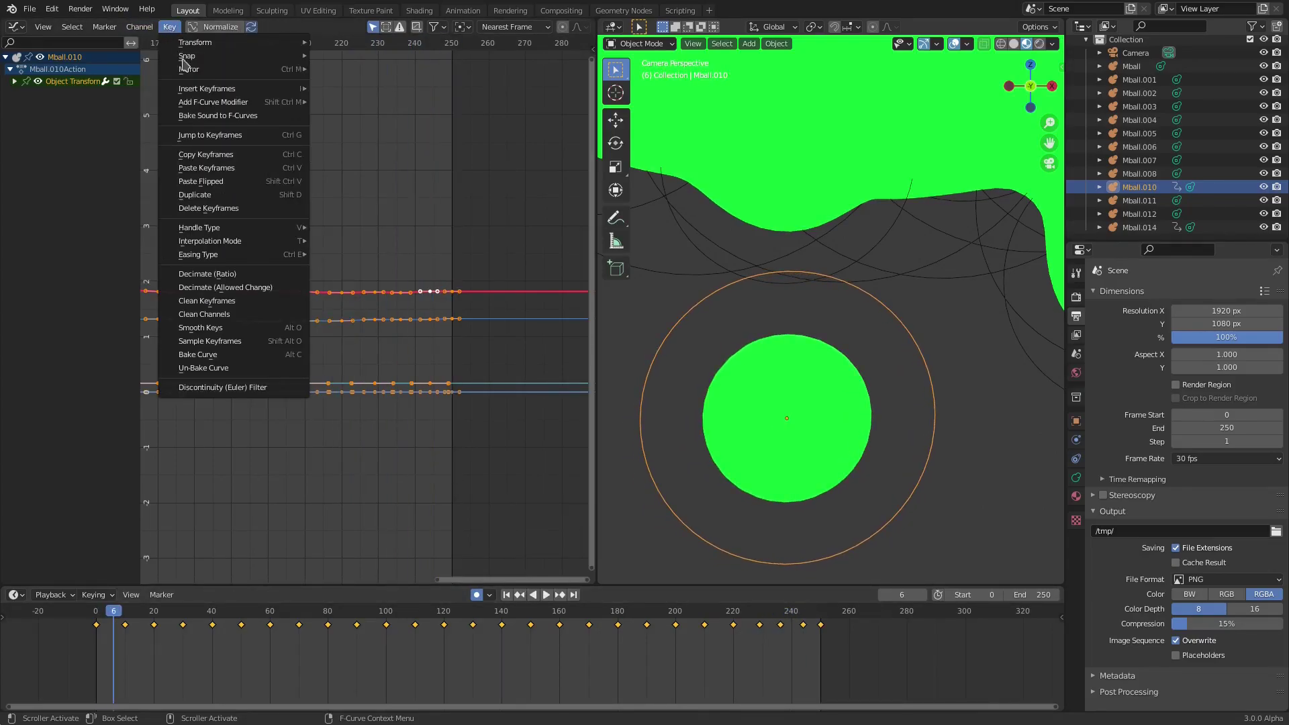
mouse_move(234, 57)
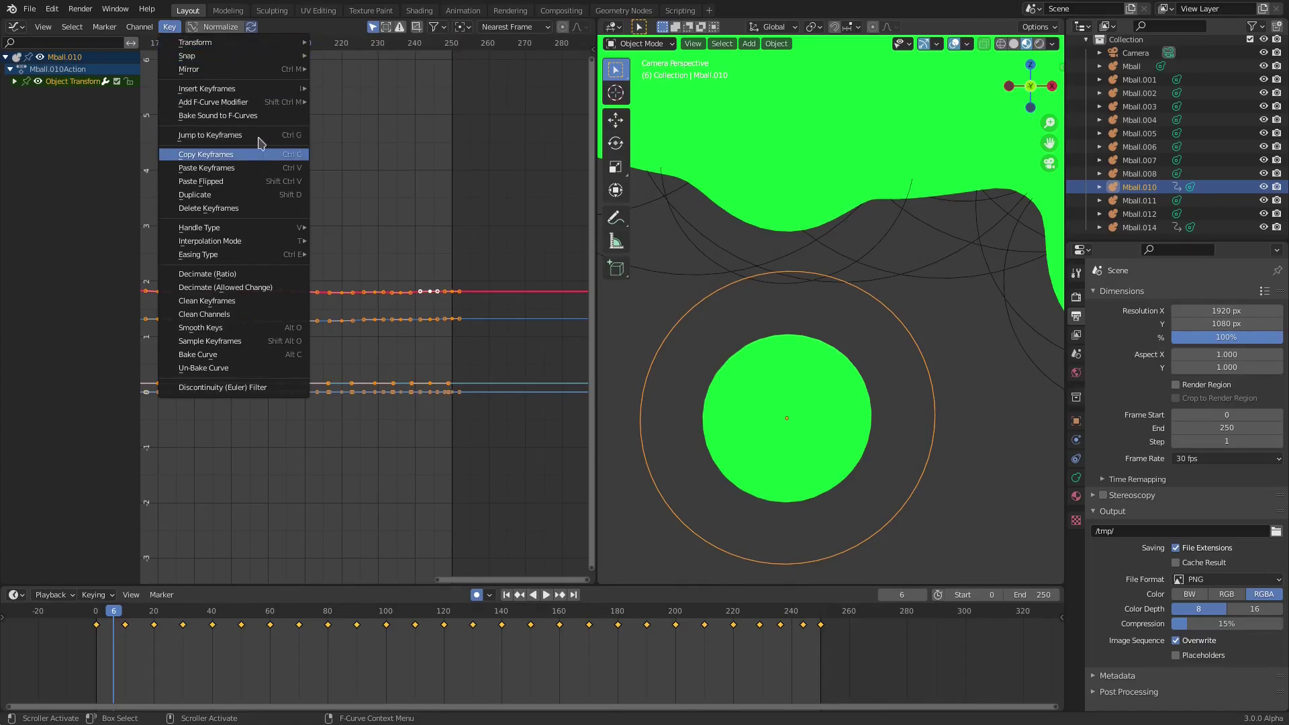
mouse_move(245, 245)
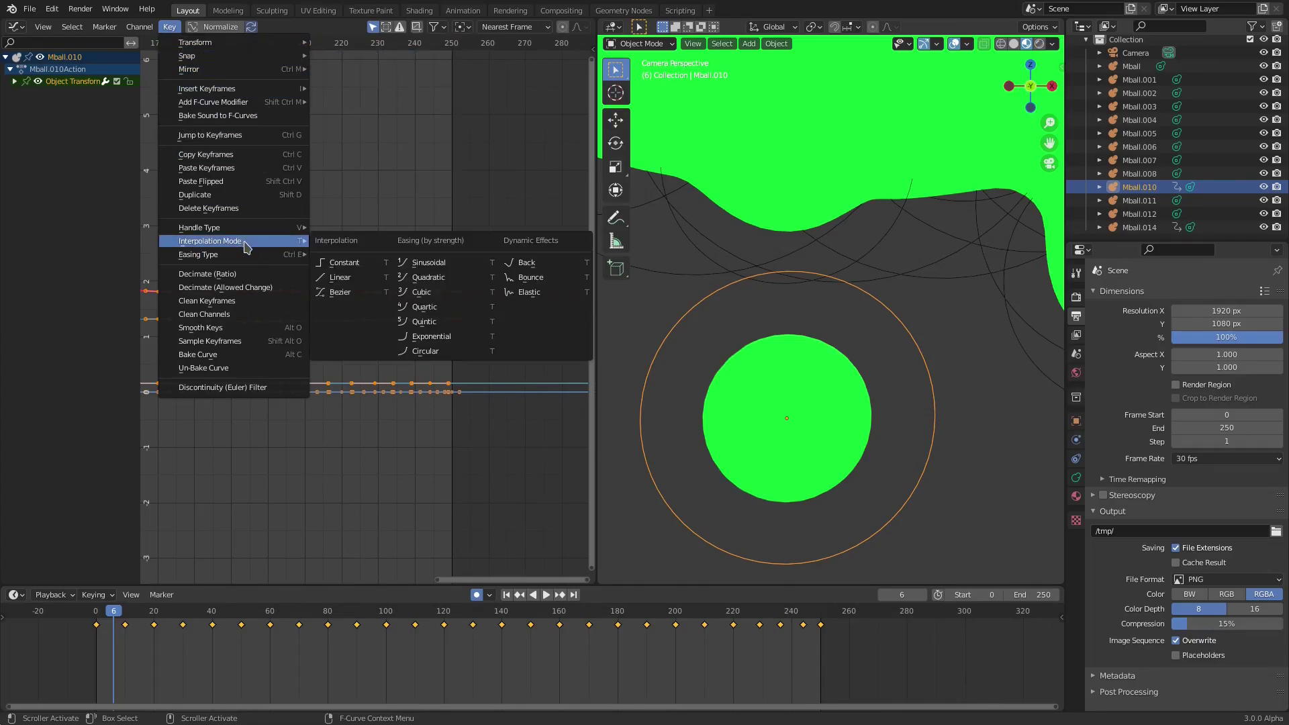
left_click(450, 351)
left_click(546, 595)
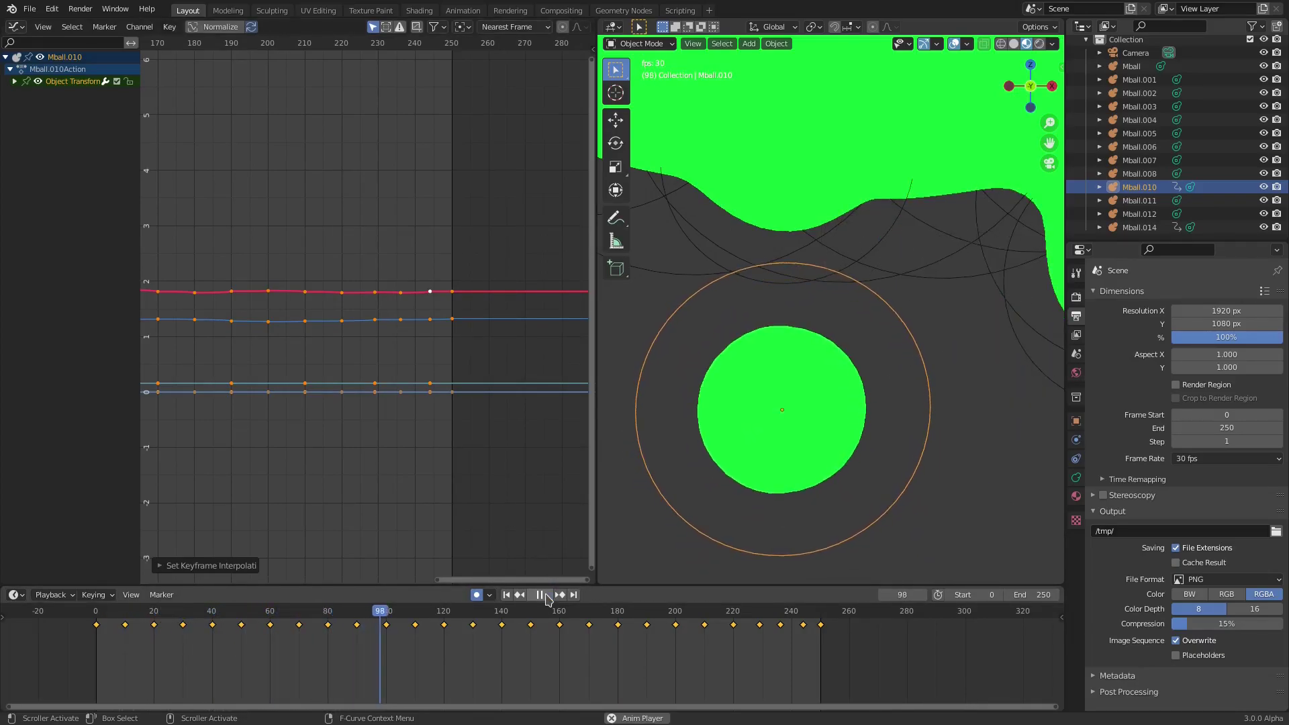
key("space")
Try Quadratic interpolation on the drip's keyframes and examine the drip's motion up close during playback
left_click(169, 27)
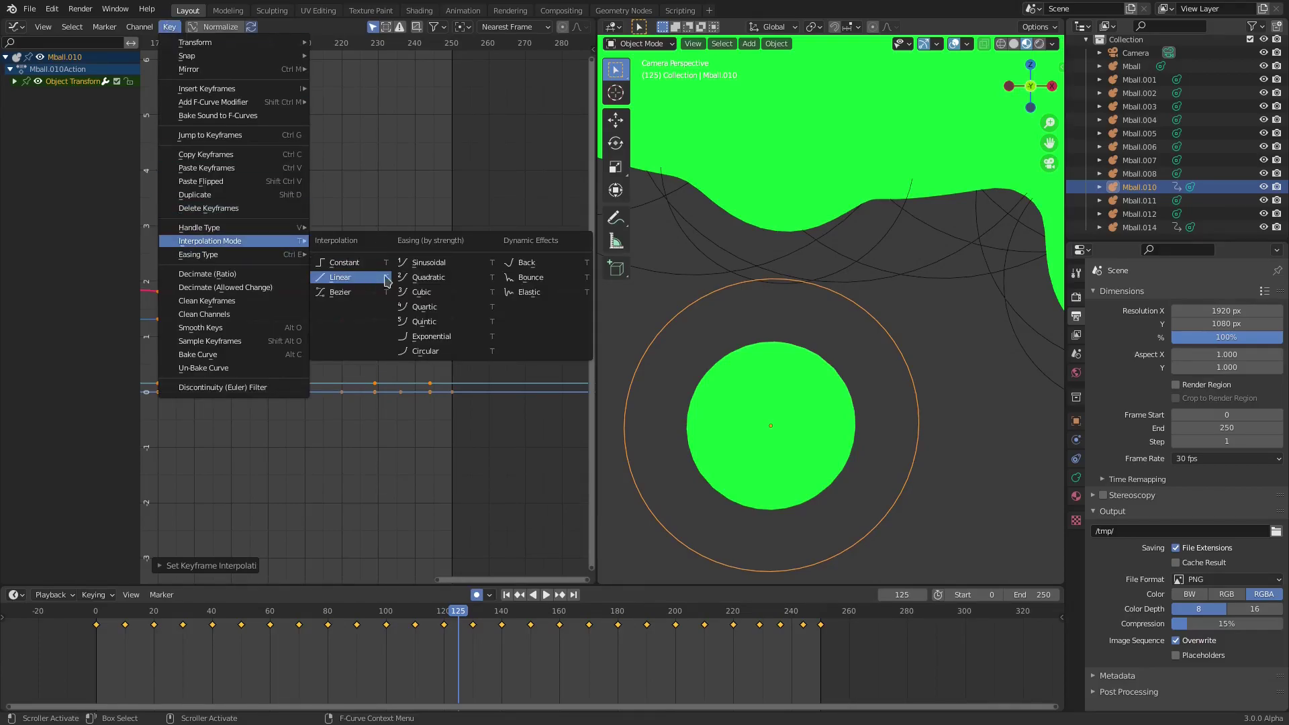
left_click(448, 278)
left_click(545, 595)
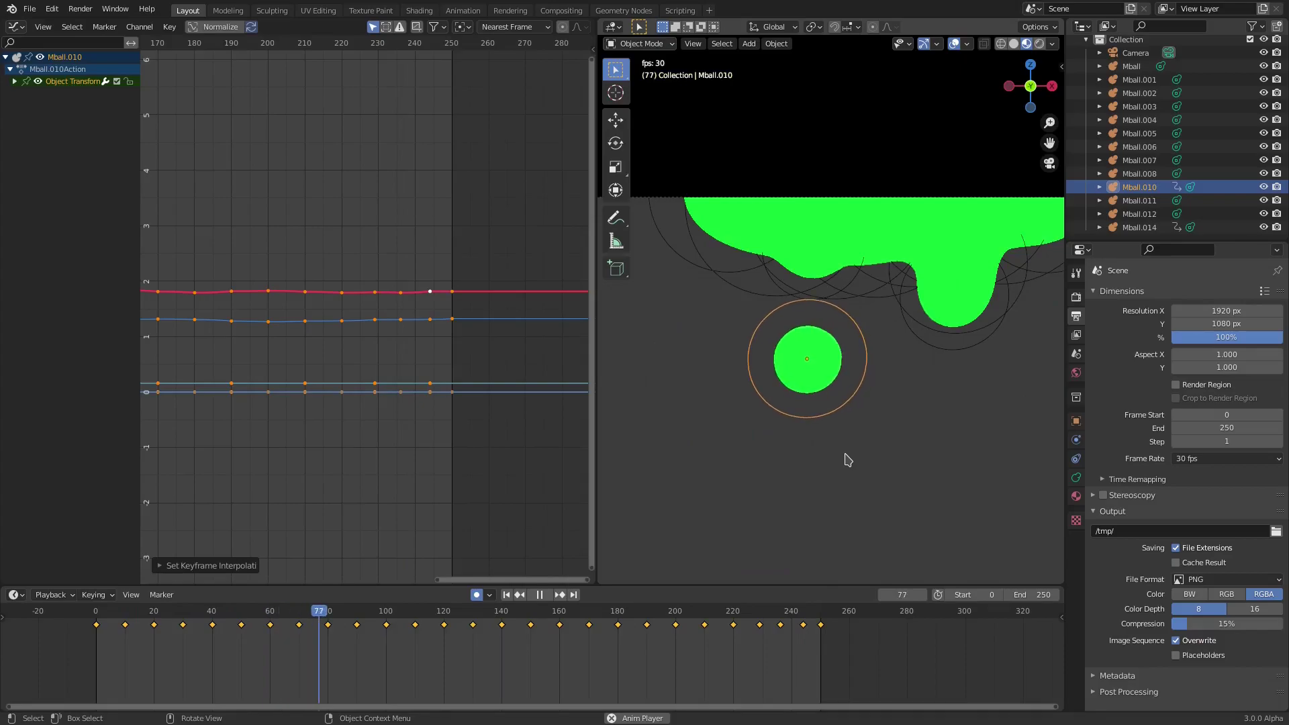
scroll(847, 460, "up", 4)
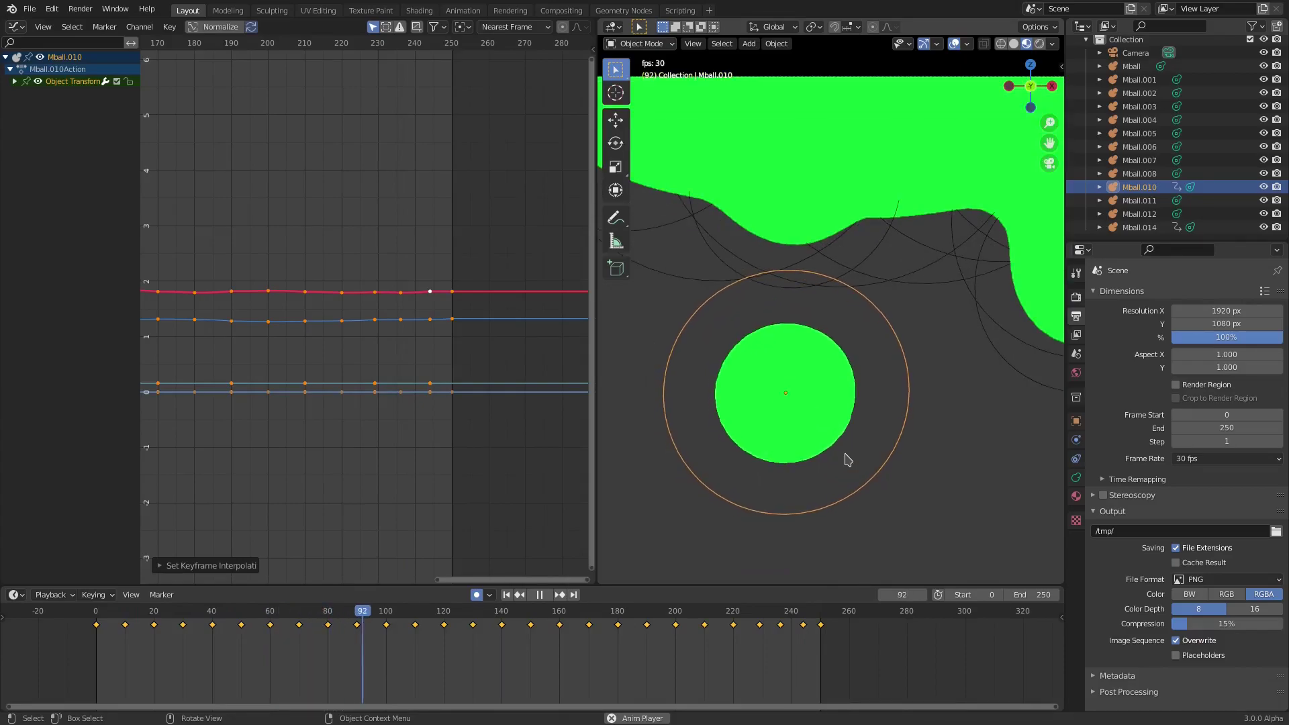
left_click(537, 595)
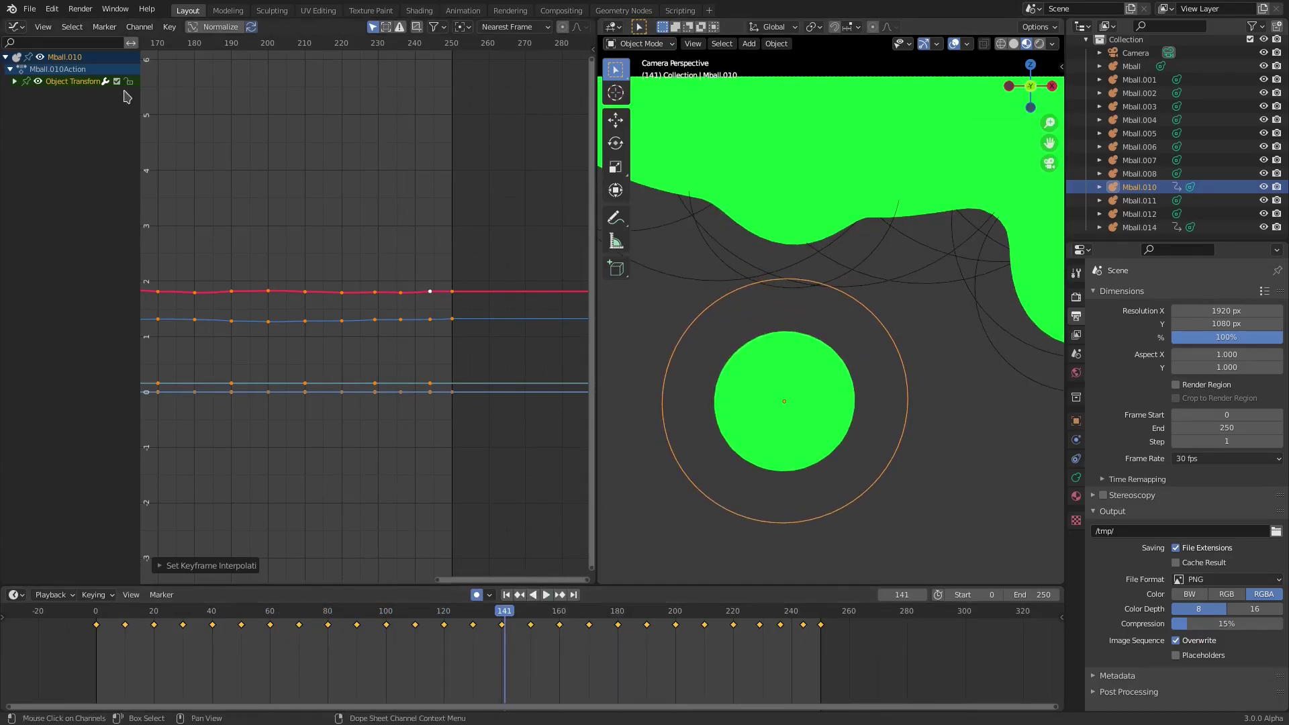
Try Linear interpolation on the drip's keyframes and play the animation from frame 0
left_click(170, 27)
mouse_move(319, 246)
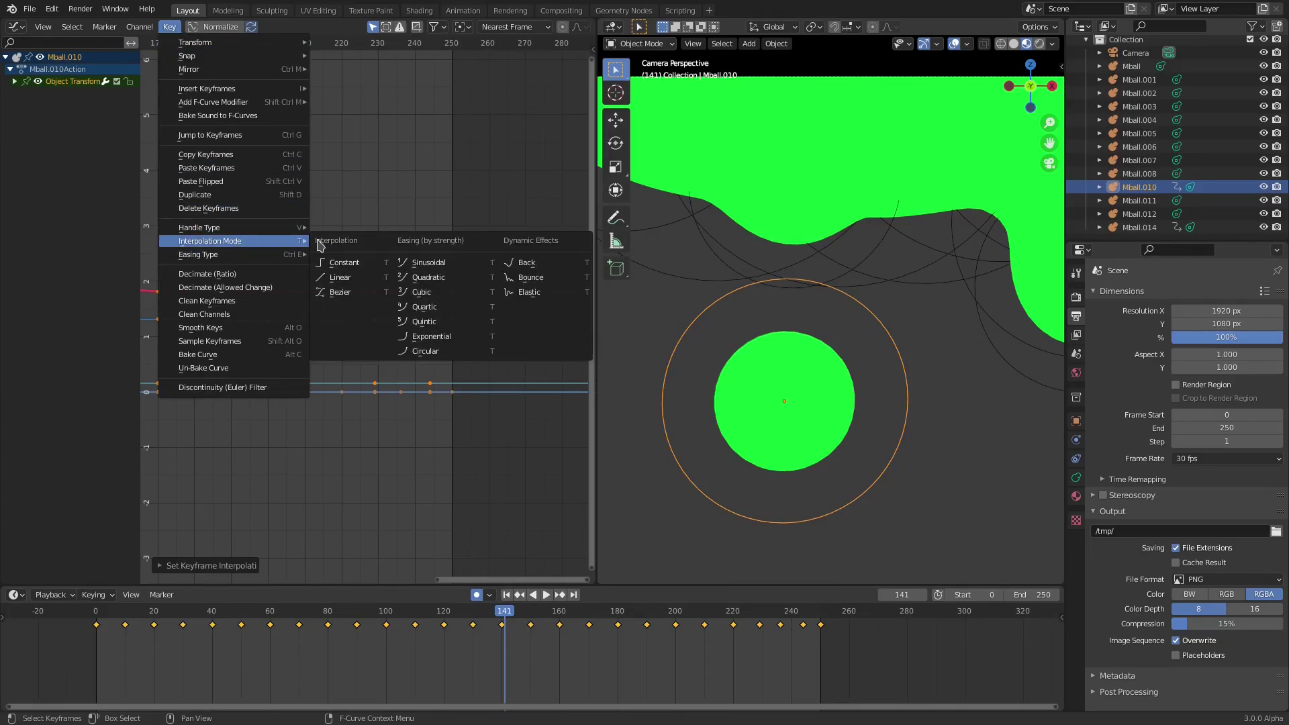
left_click(361, 281)
left_click(506, 594)
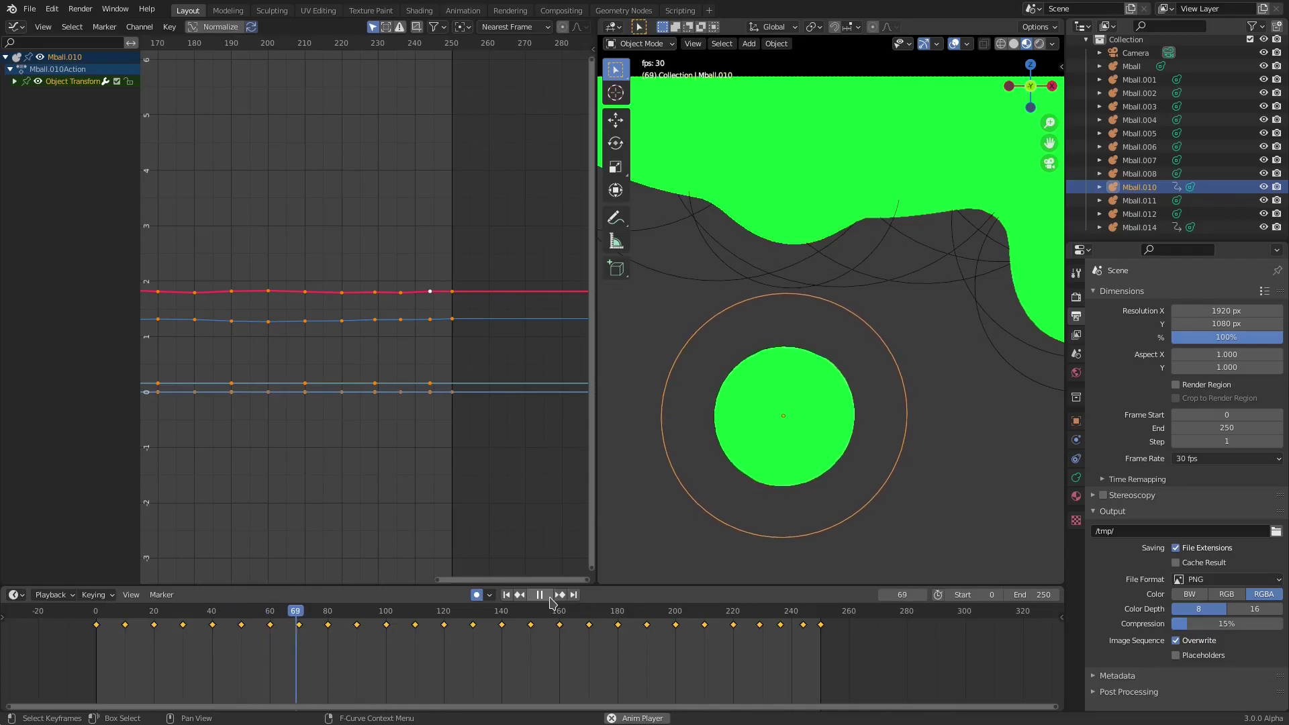
left_click(545, 596)
Try Quintic interpolation on the drip's keyframes and play the animation from frame 0
left_click(169, 26)
mouse_move(233, 243)
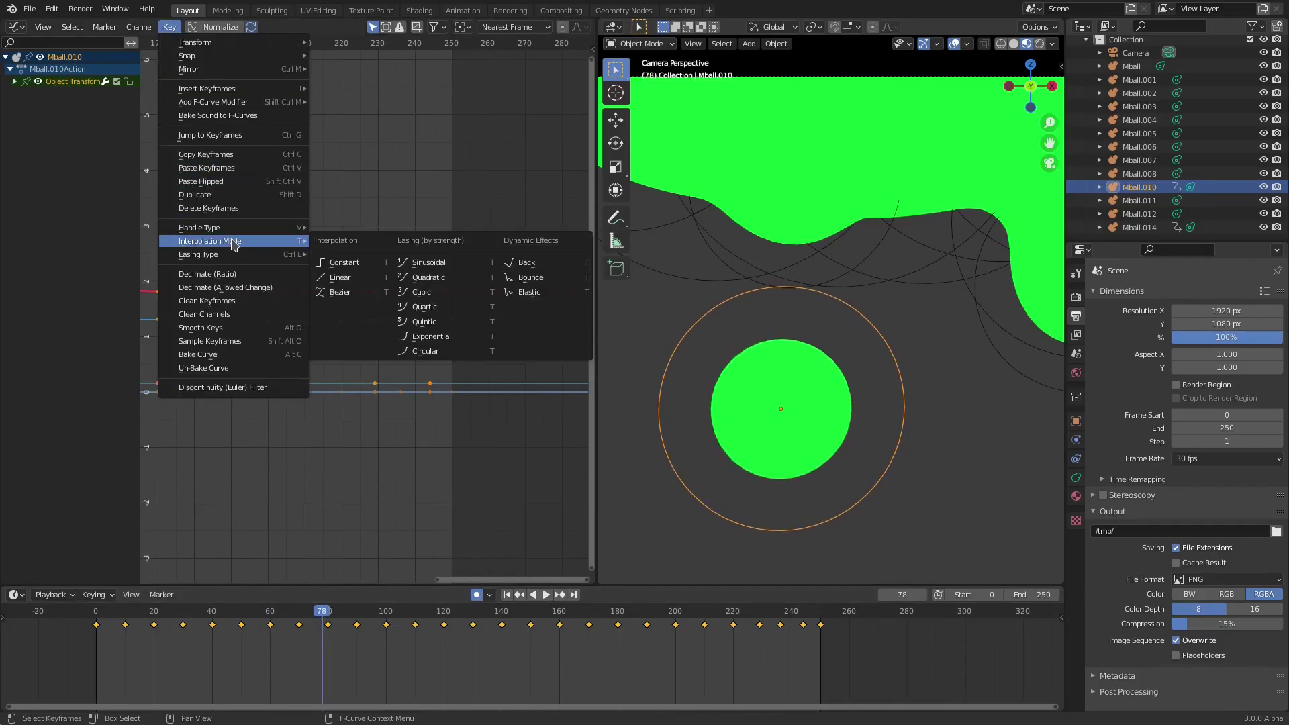
left_click(459, 322)
left_click(508, 596)
left_click(545, 598)
left_click(546, 599)
left_click(546, 599)
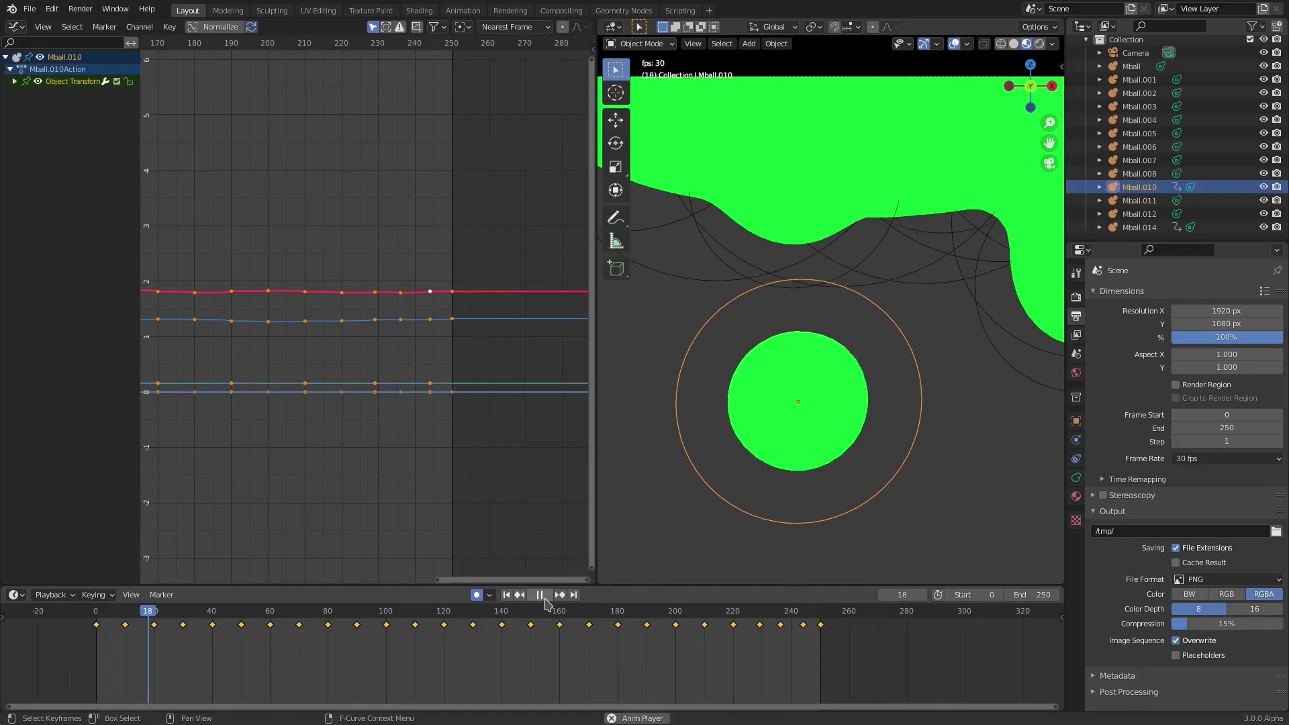
left_click(545, 596)
Set the drip's keyframes to Quadratic interpolation, play from frame 0 and stop at frame 50
left_click(169, 27)
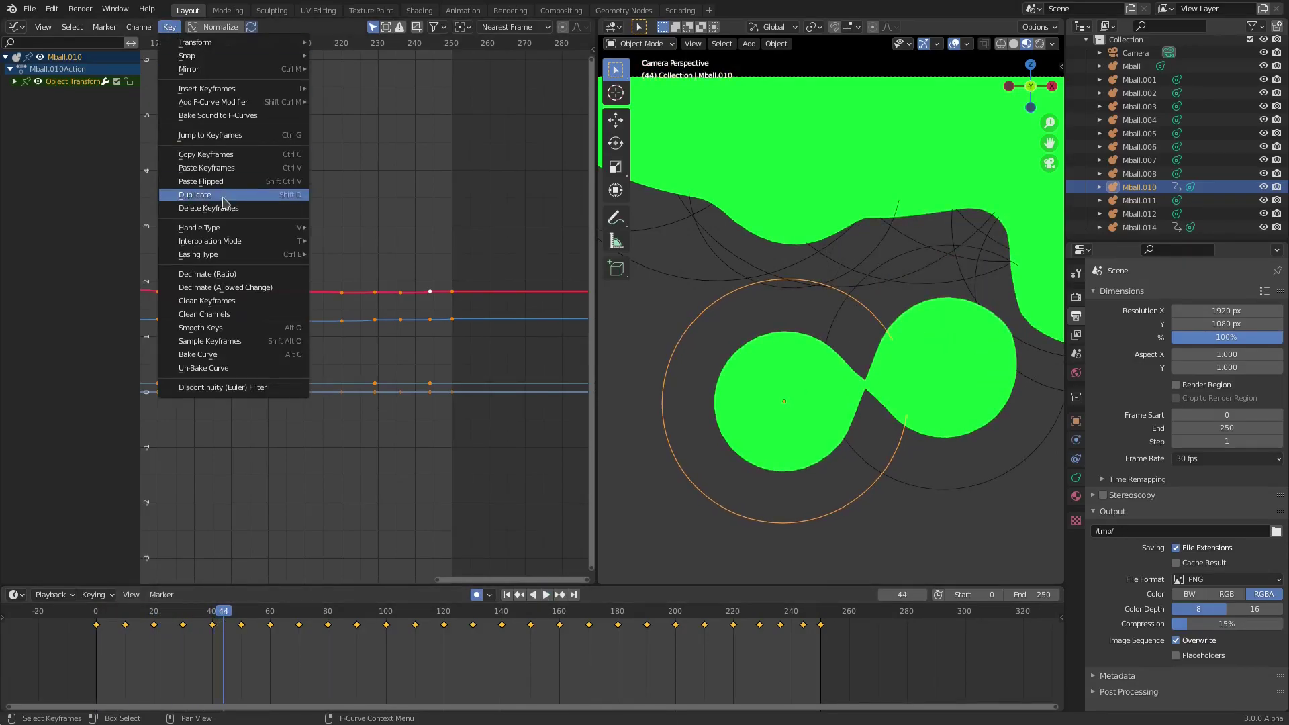
mouse_move(230, 243)
left_click(448, 278)
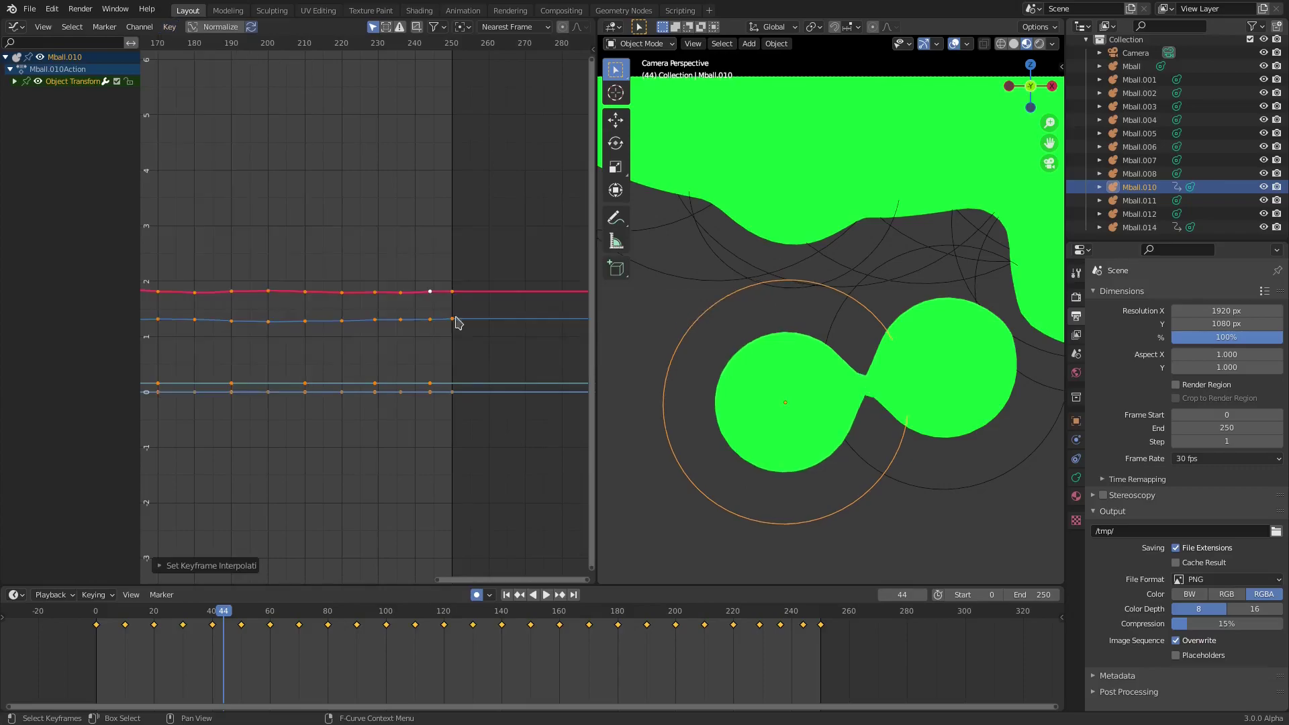
left_click(506, 595)
left_click(545, 595)
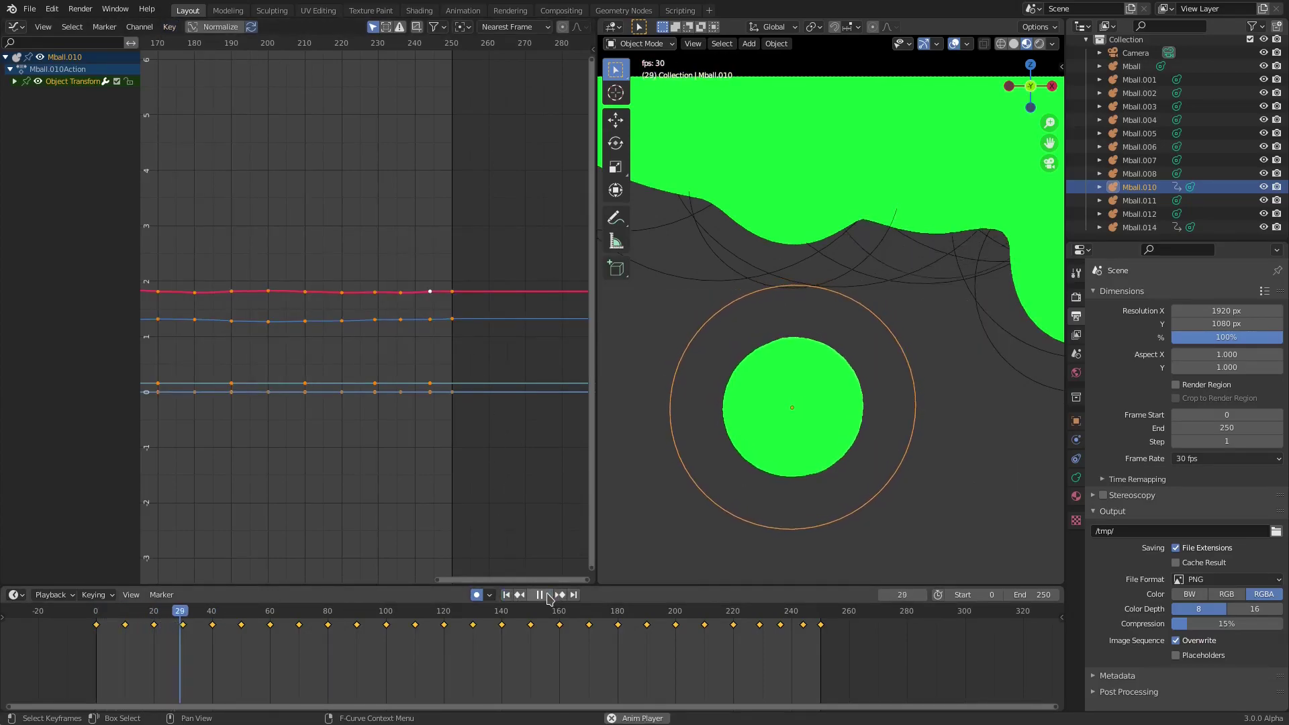
key("space")
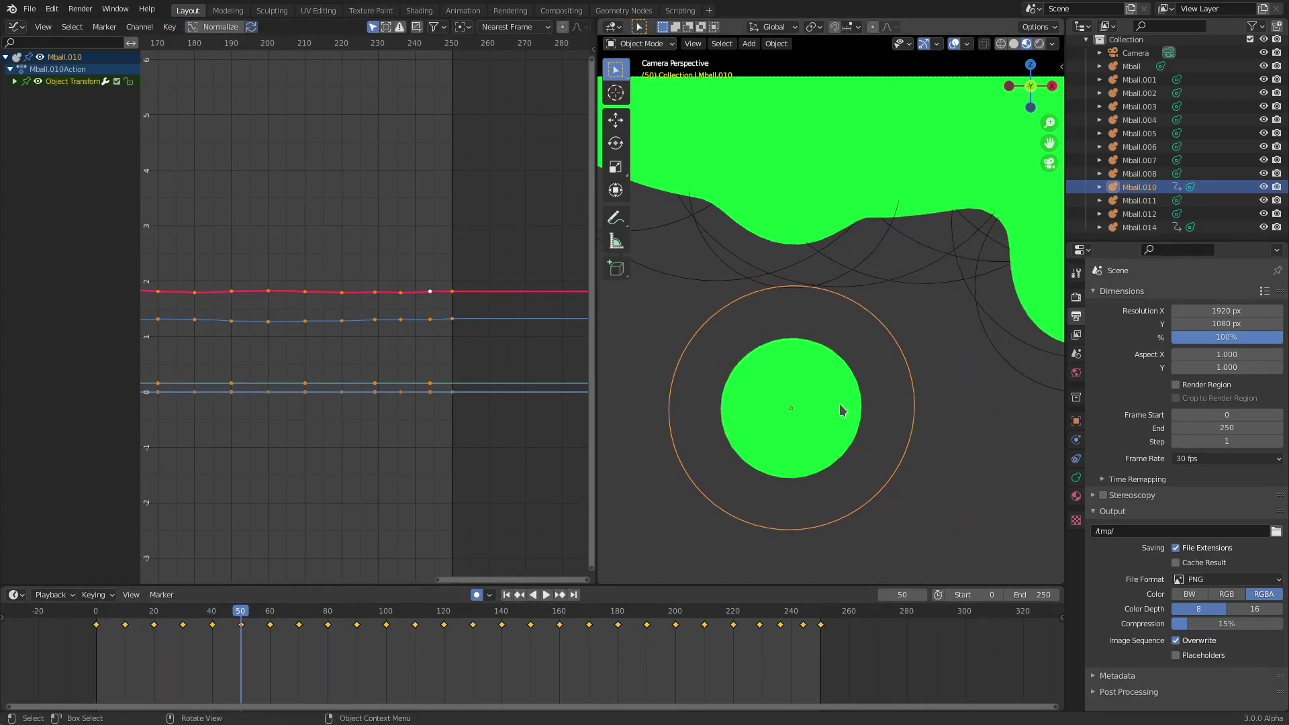
Try duplicating the drip metaball upward at frame 50, scaling the copy down slightly, and previewing it from frame 0
key("shift+d")
left_click(825, 334)
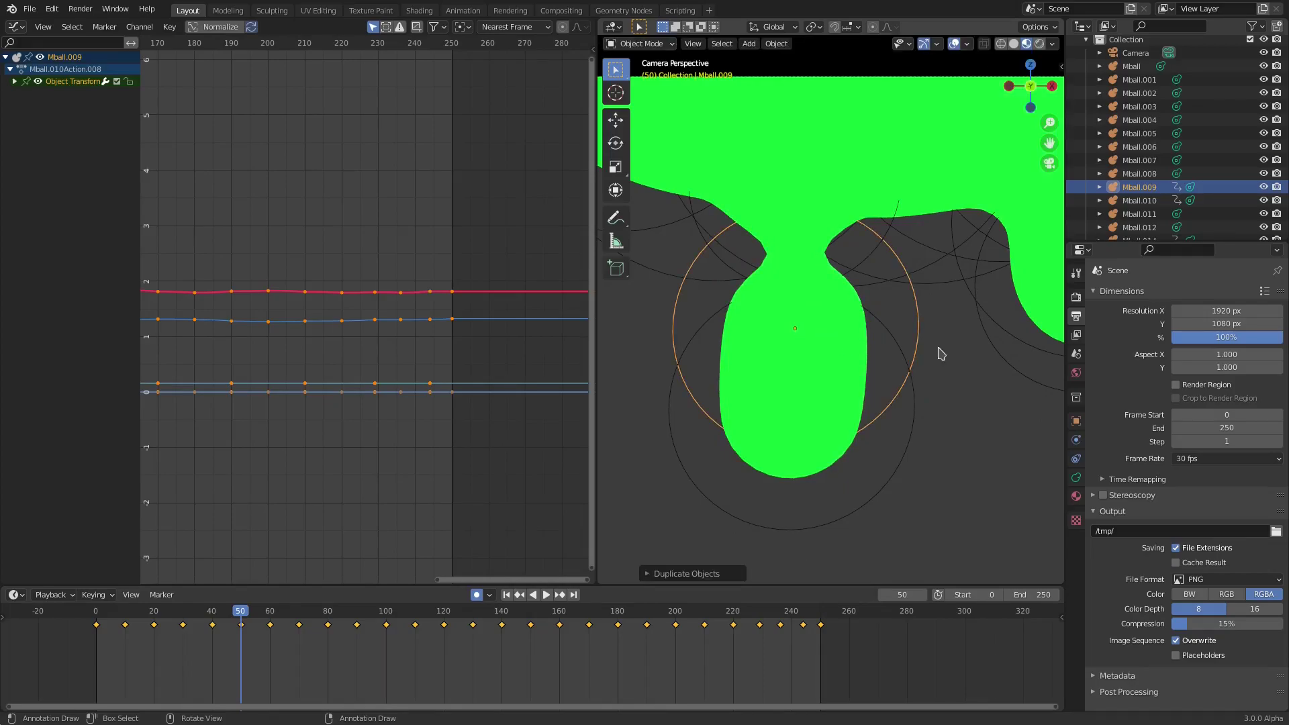
key("s")
left_click(940, 351)
key("Tab")
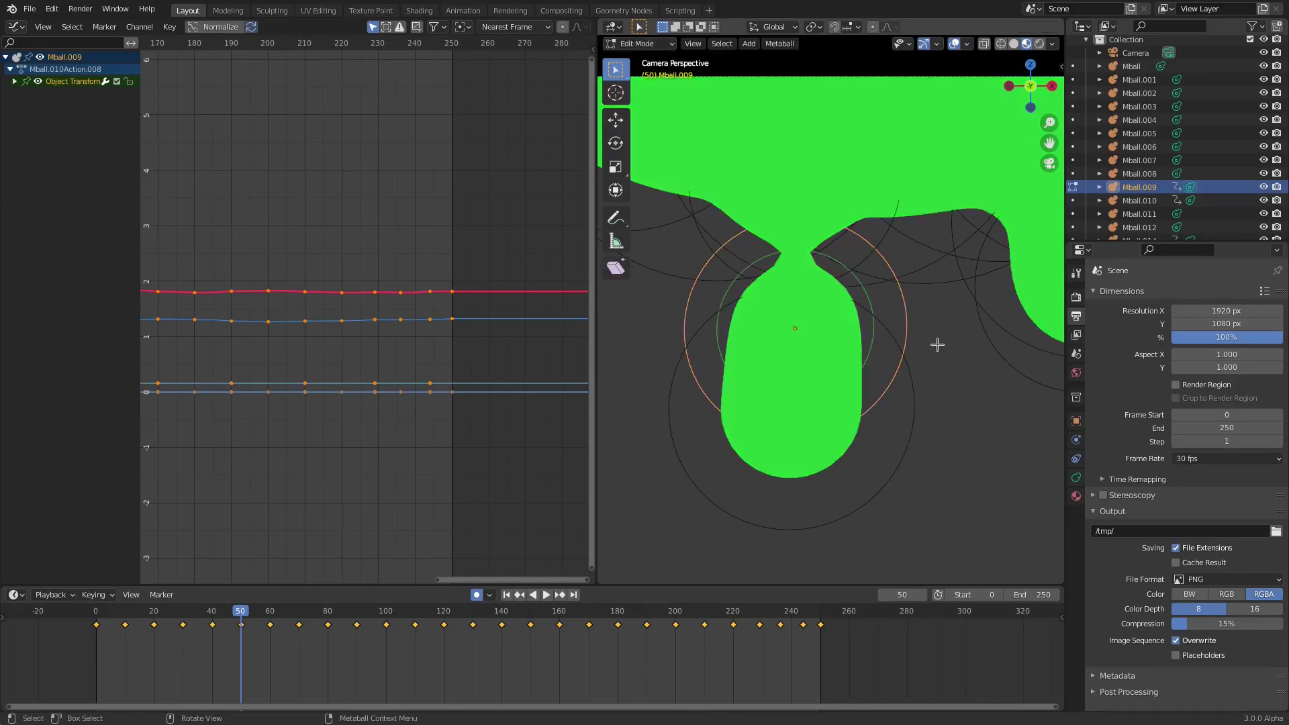
key("g")
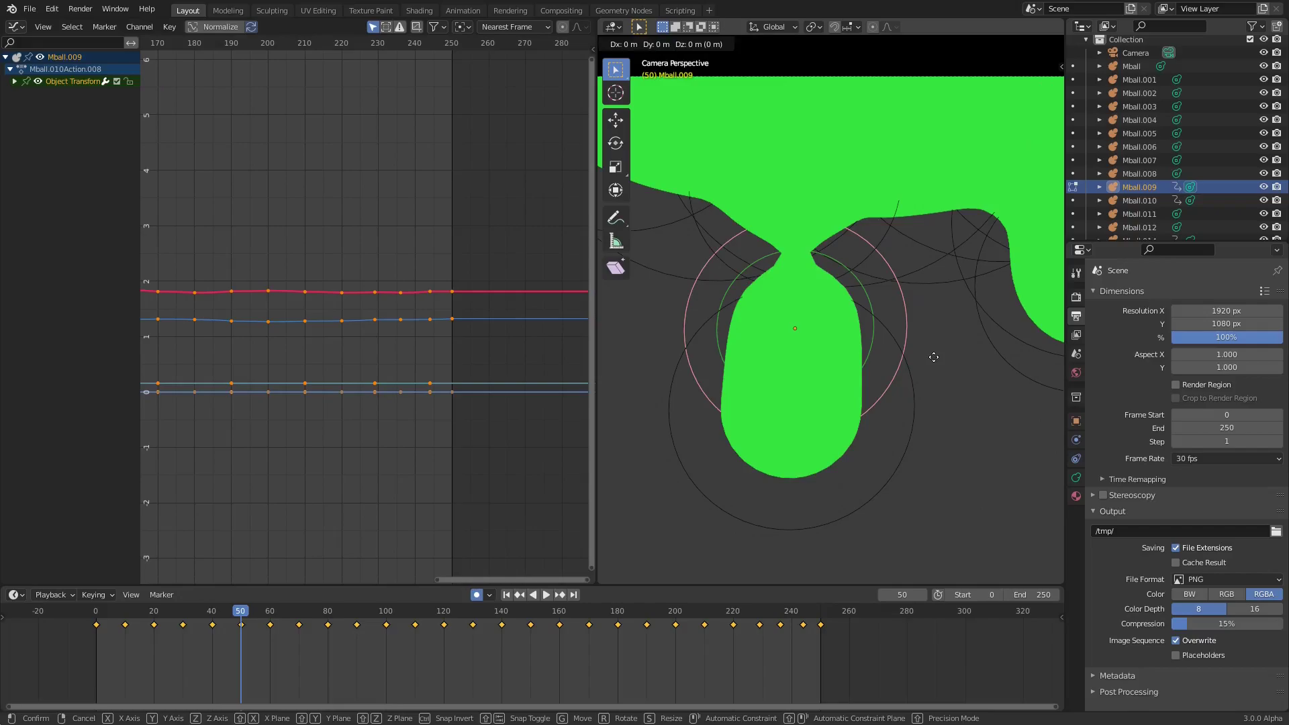
key("z")
left_click(933, 356)
left_click(507, 594)
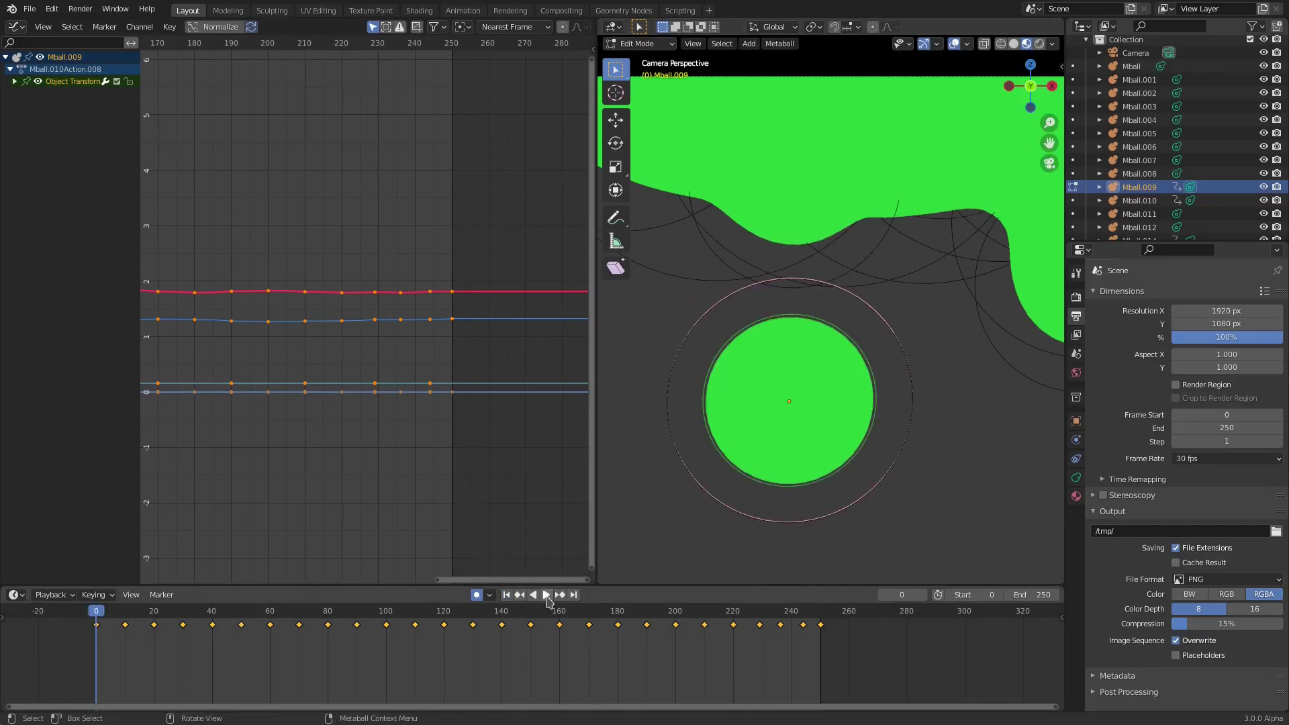
left_click(546, 594)
left_click(546, 596)
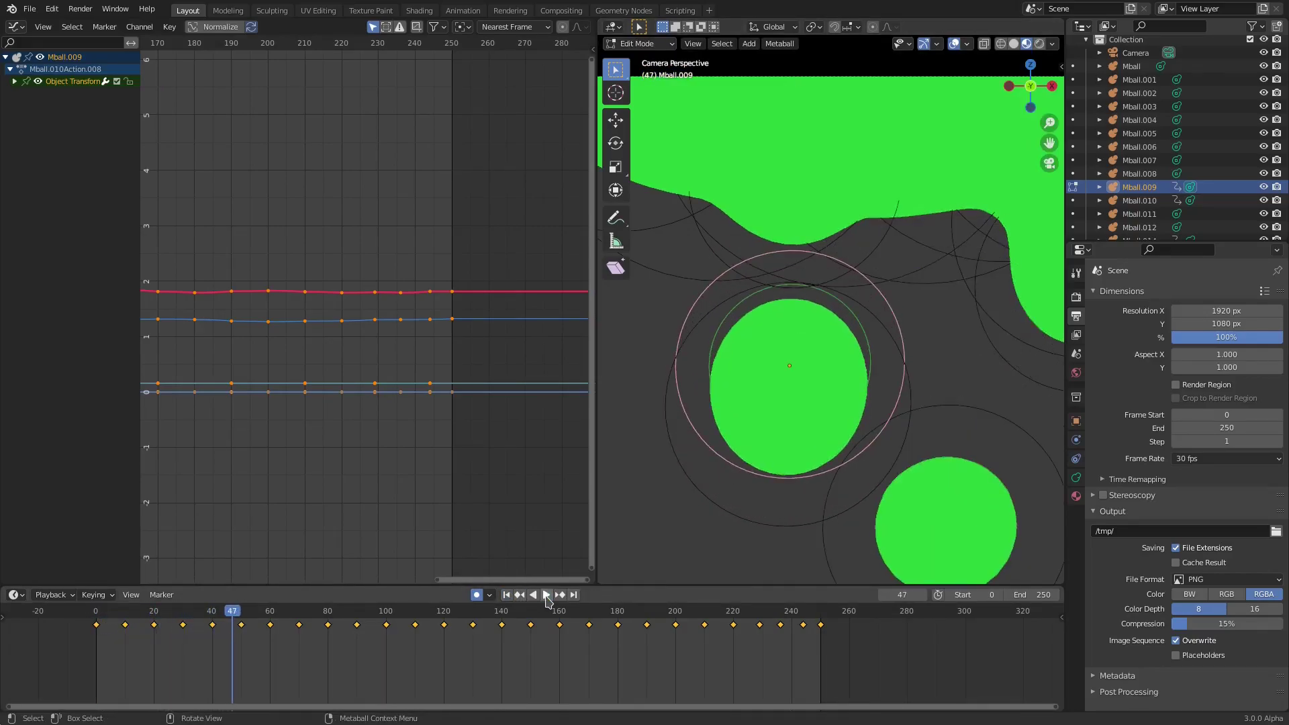
Turn off automatic keyframing and undo the drip's scaling and duplication
key("Tab")
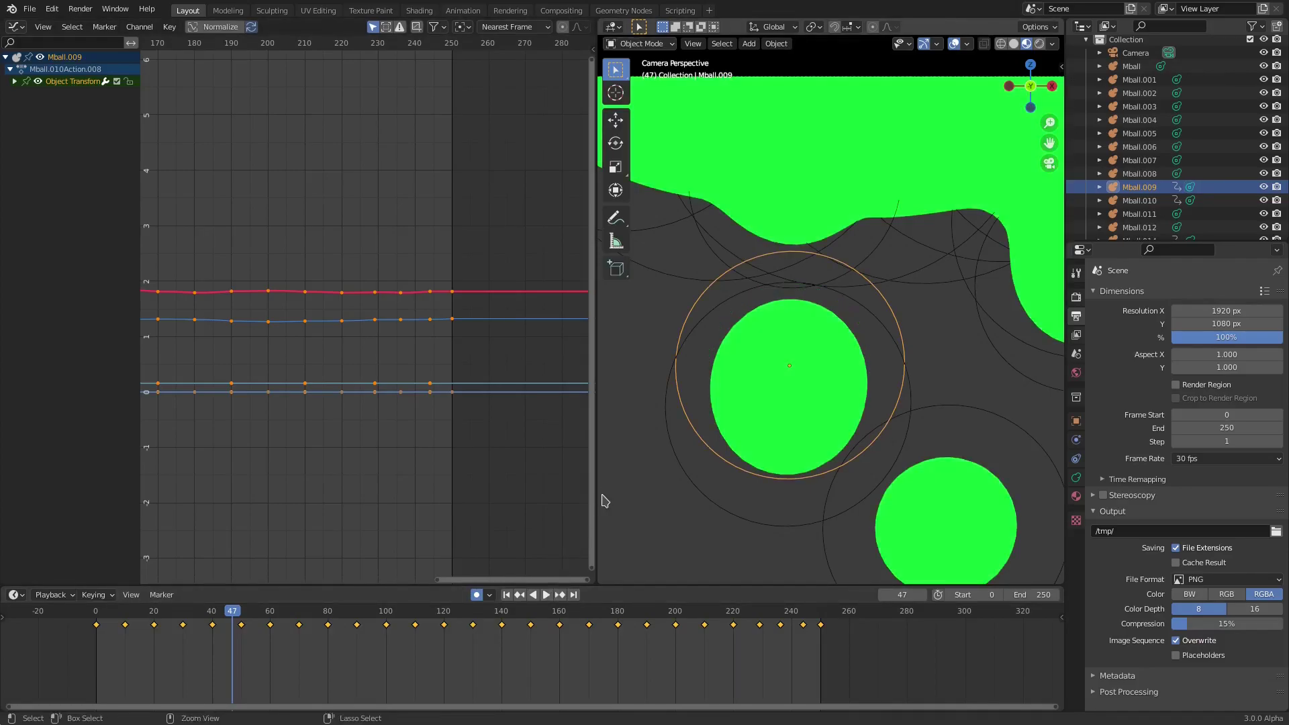
key("Up")
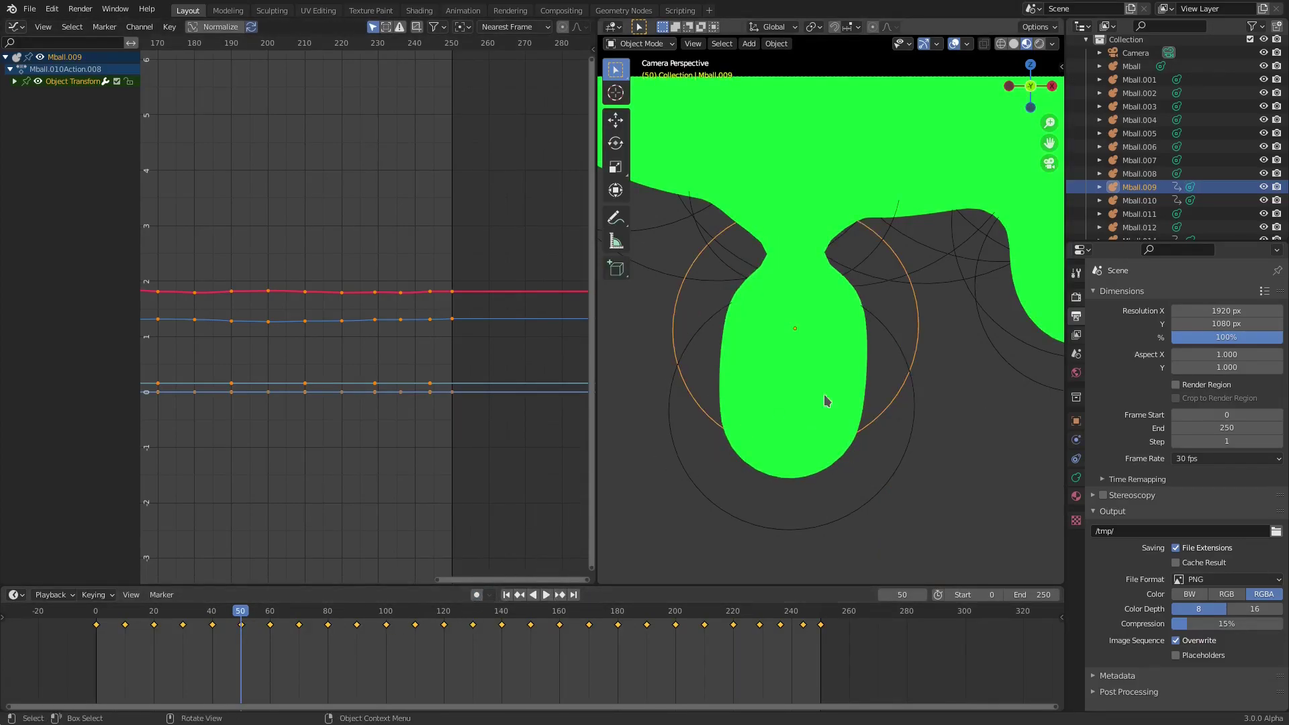
left_click(546, 594)
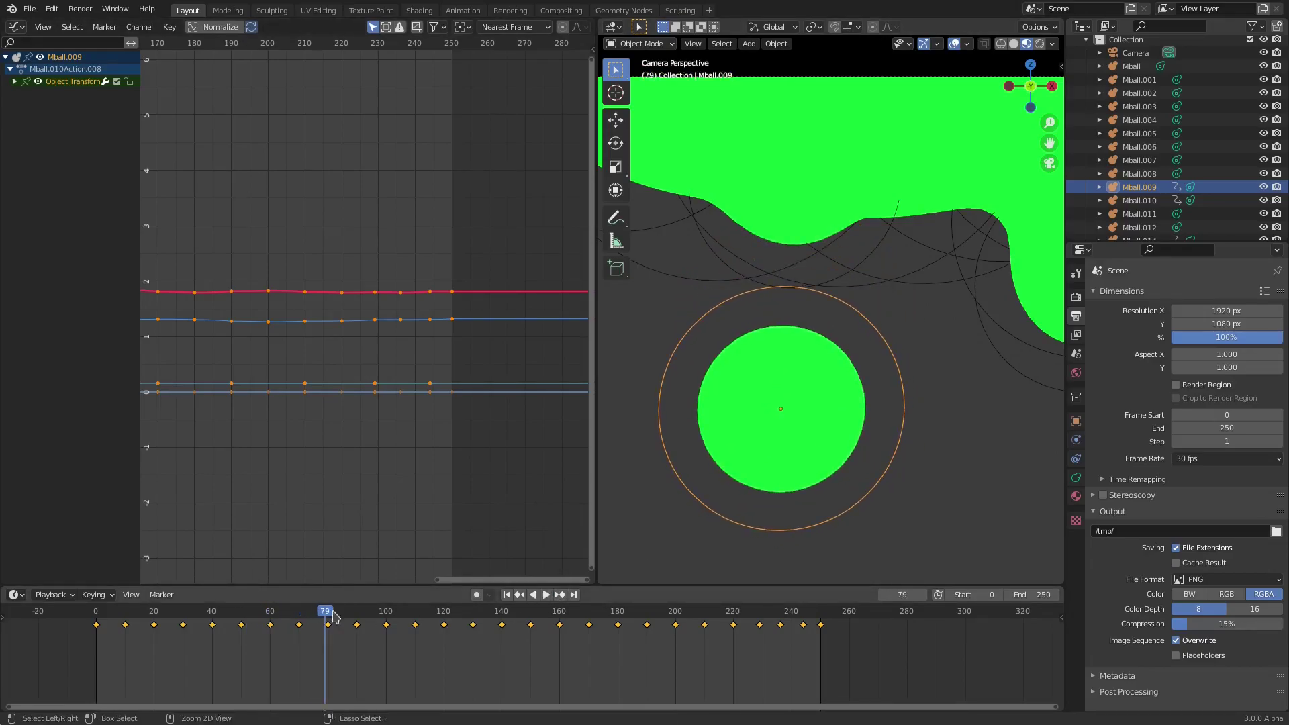
key("Escape")
key("ctrl+z")
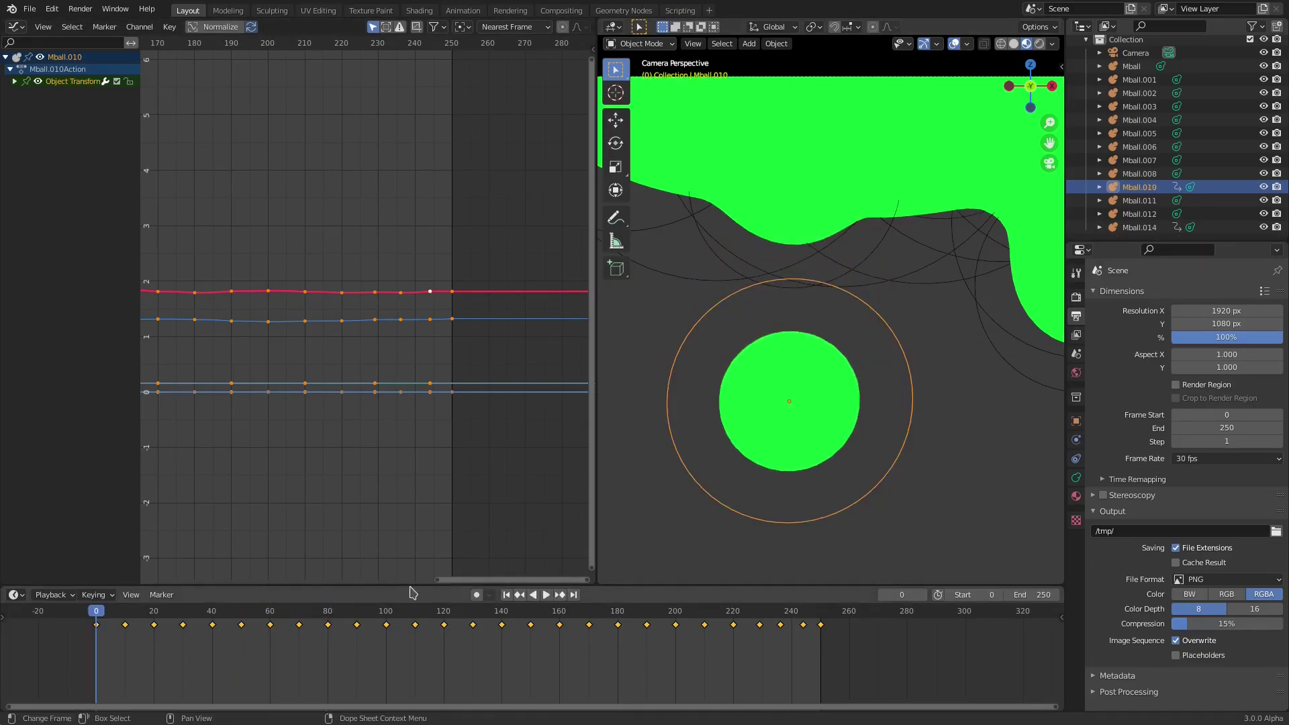
In Edit Mode at frame 8, move the drip's metaball element up along Z until it joins the slime, and play the animation
left_click_drag(231, 609, 119, 612)
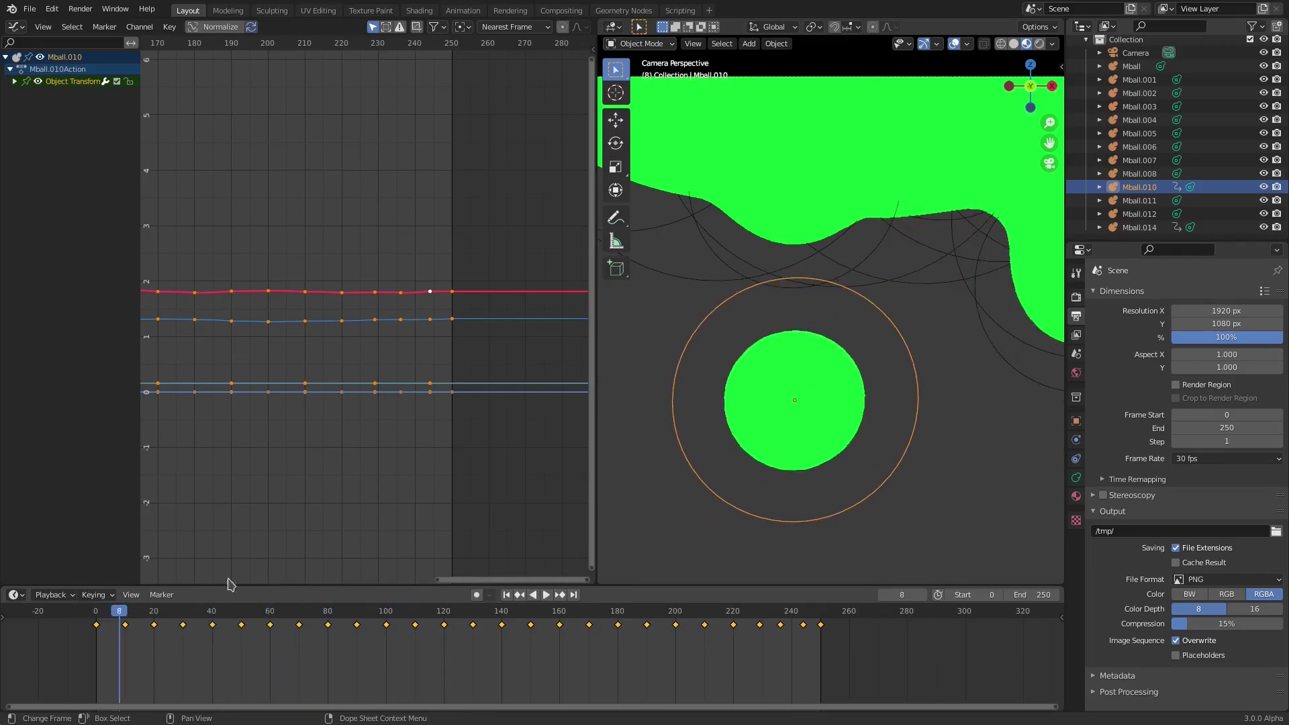
key("Tab")
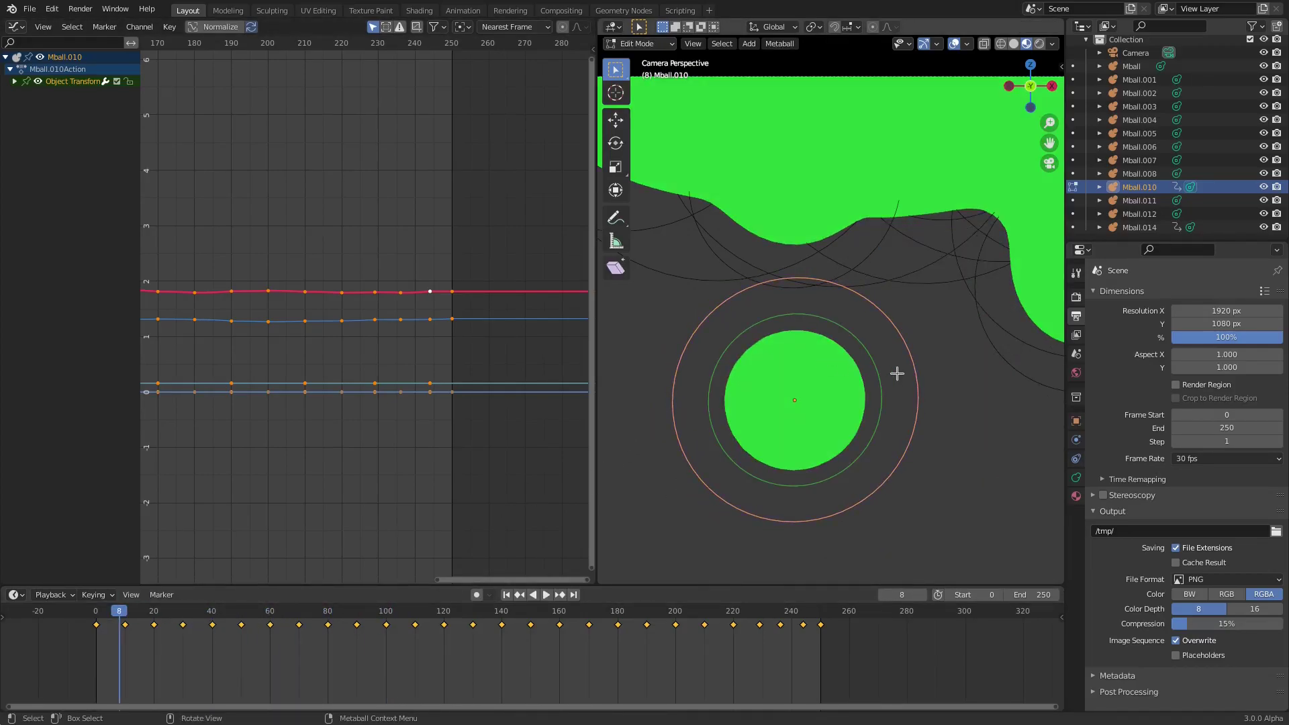
key("g")
key("z")
left_click(918, 283)
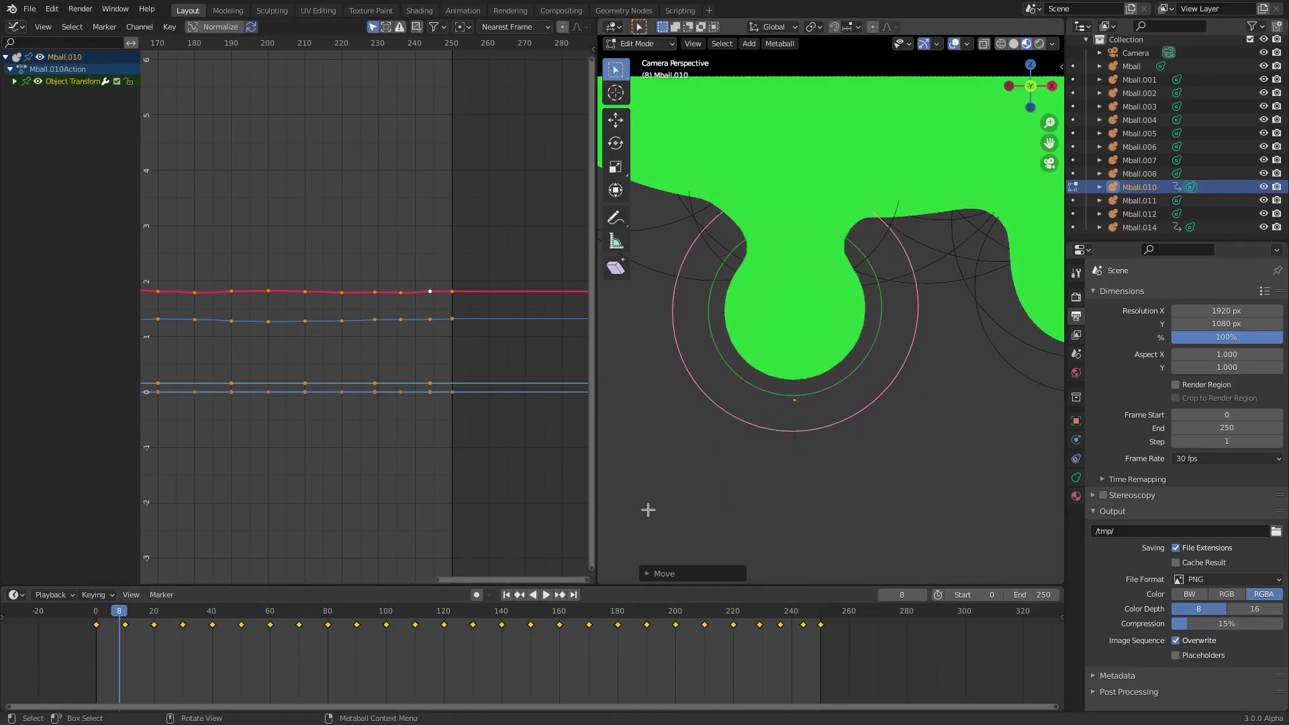
left_click(510, 596)
left_click(547, 596)
key("Tab")
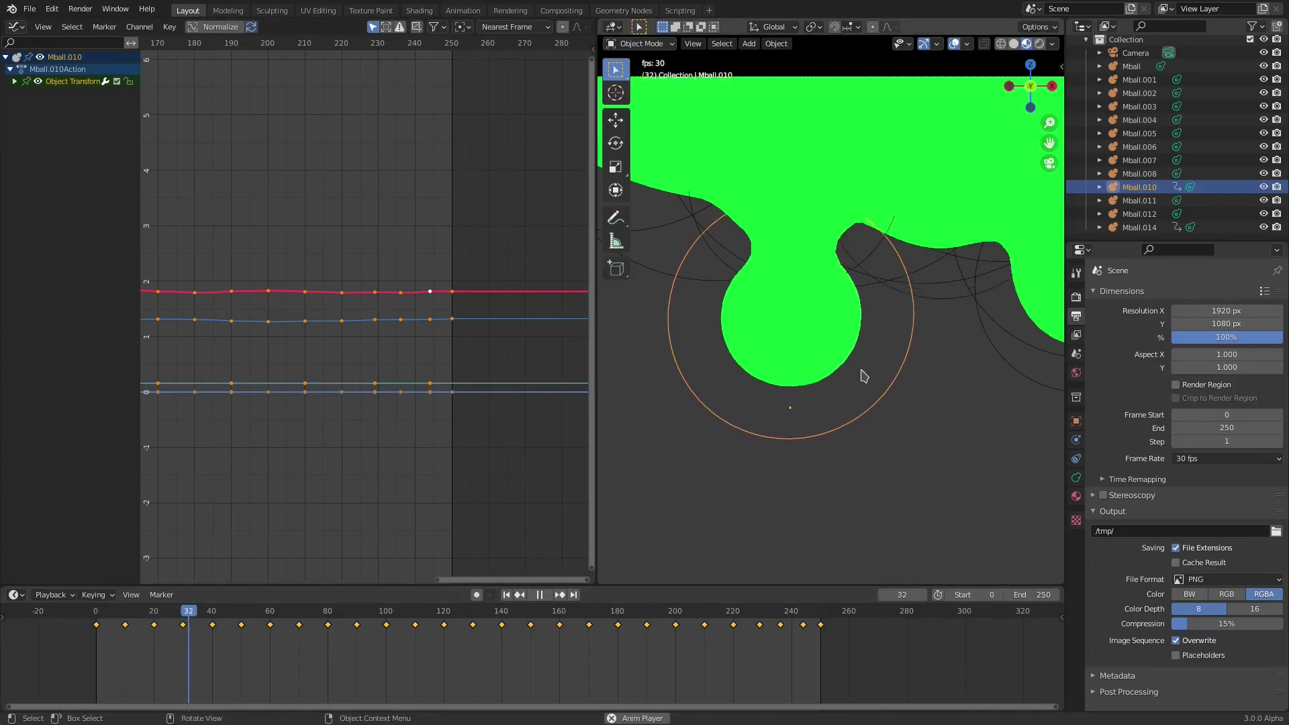
Duplicate the animated drip metaball in place and stop playback
key("shift+d")
right_click(849, 393)
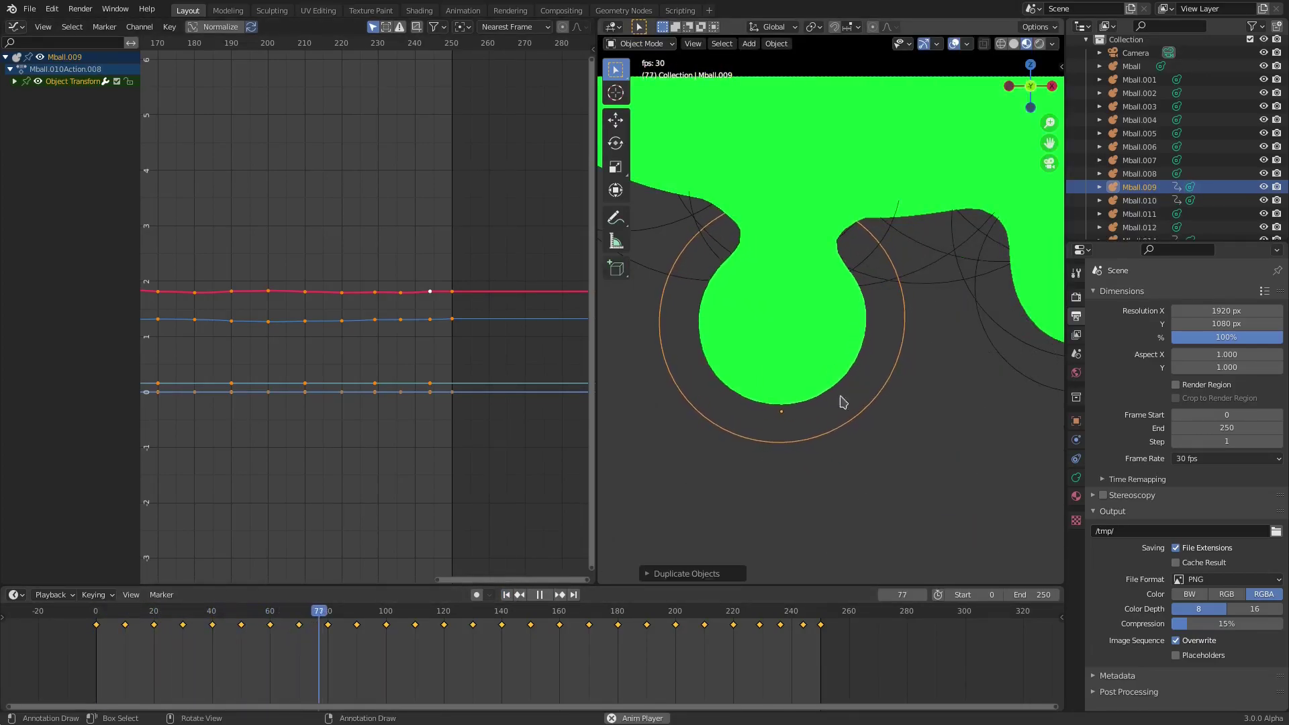
left_click(539, 595)
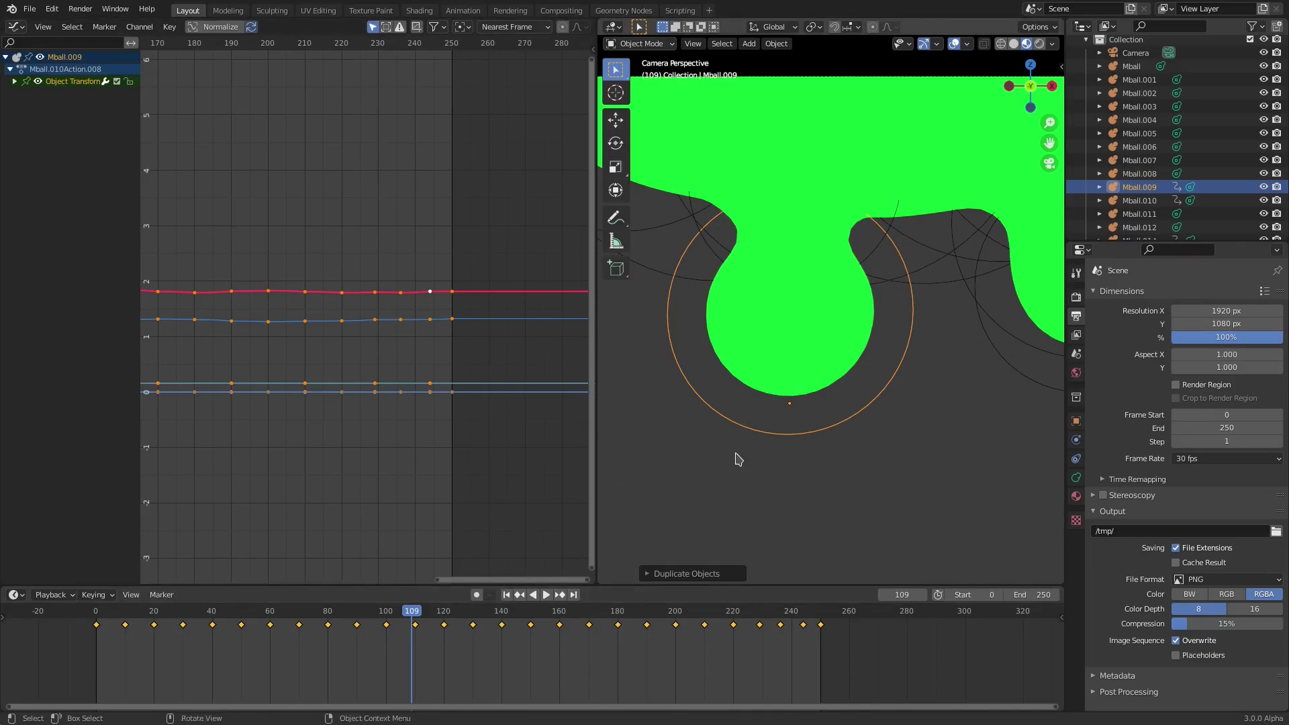
In Edit Mode, move the copy's element down about 0.2 m along Z, enlarge it slightly and preview the hanging drip
key("Tab")
key("s")
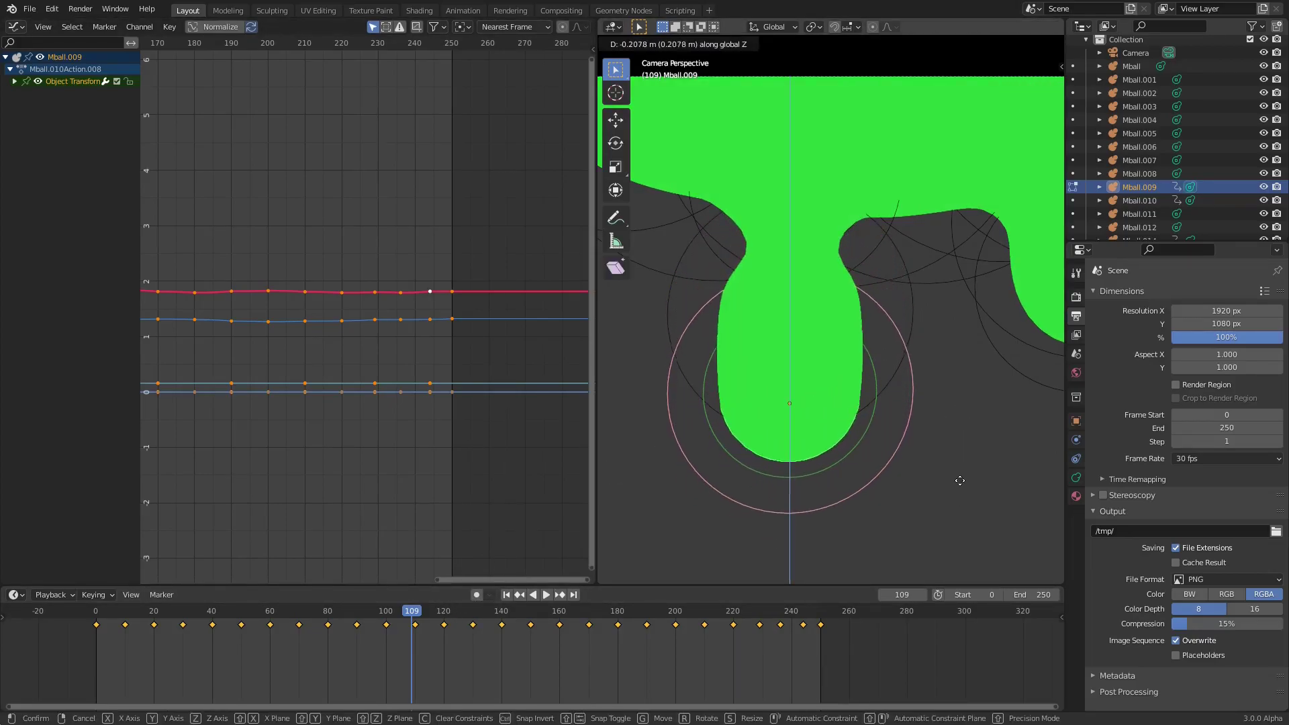
left_click(995, 485)
key("Tab")
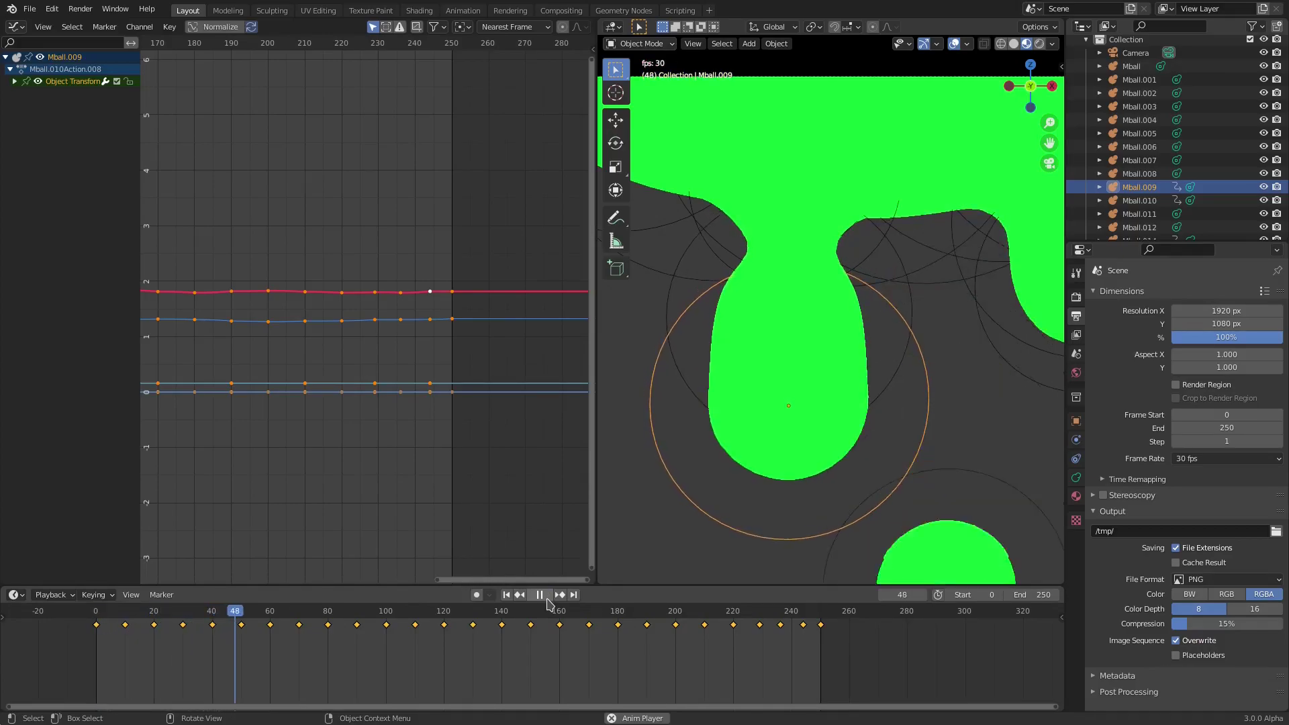
key("space")
scroll(991, 421, "up", 3)
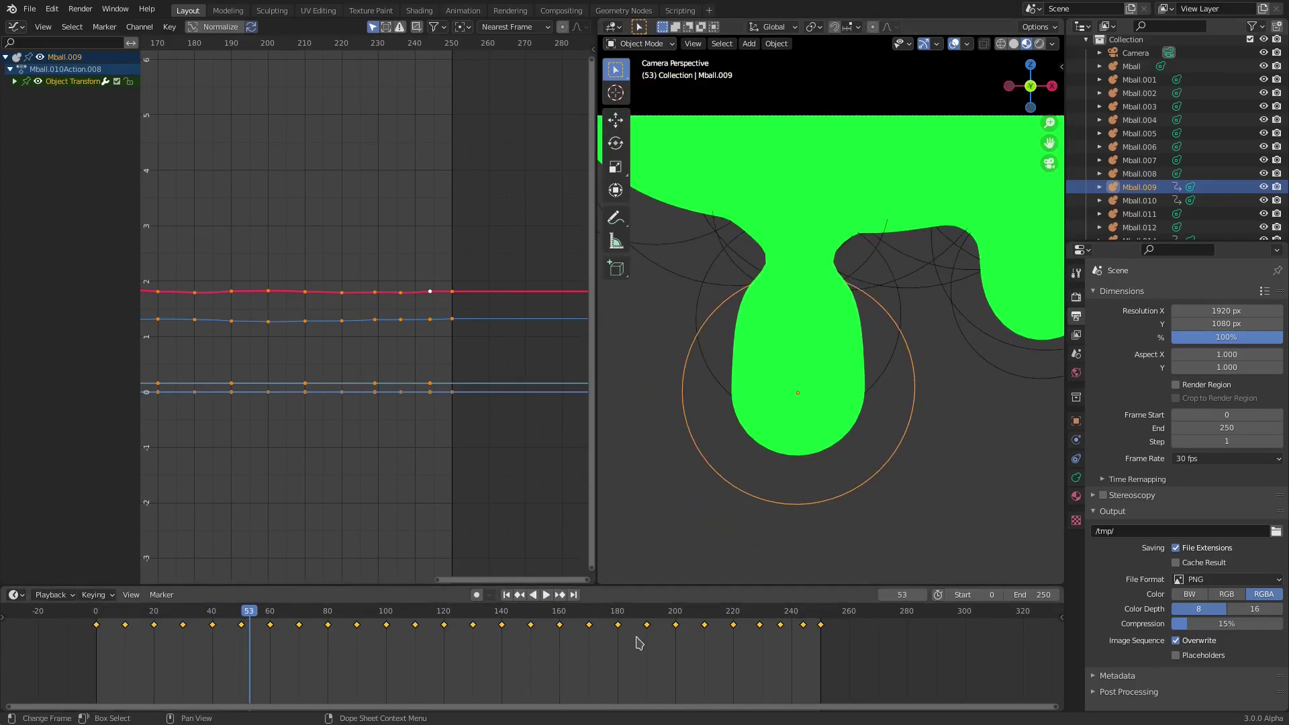
Shift all of the lower drip metaball's keyframes 14 frames later and play the animation to check the offset wobble
scroll(480, 640, "up", 1)
scroll(468, 639, "down", 1)
key("g")
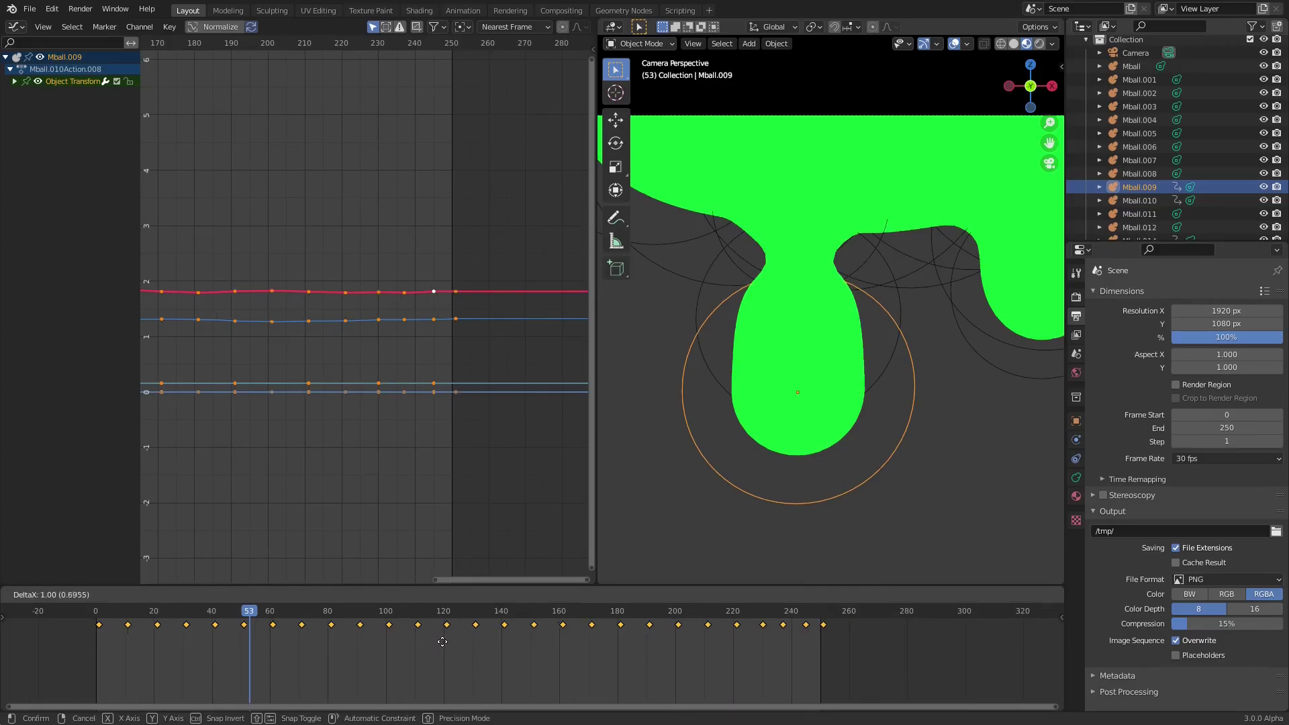
left_click(482, 639)
left_click(97, 616)
key("space")
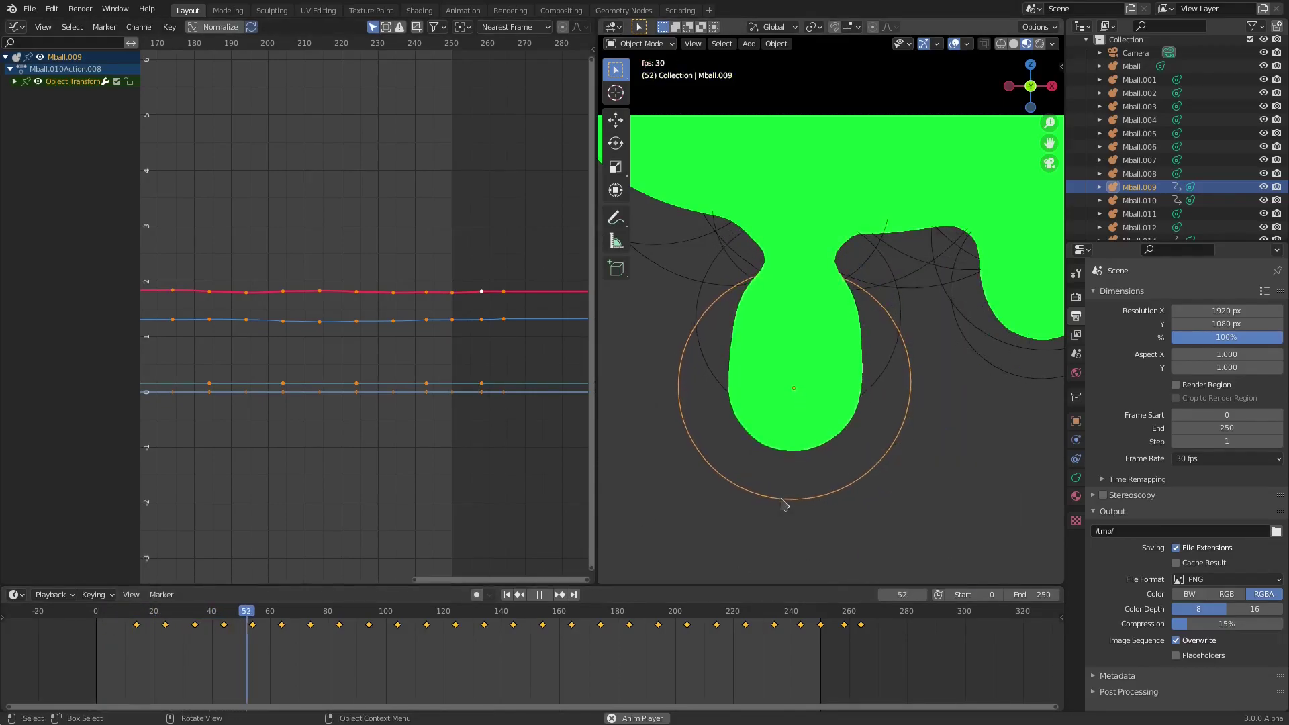
left_click(802, 510)
scroll(802, 510, "down", 5)
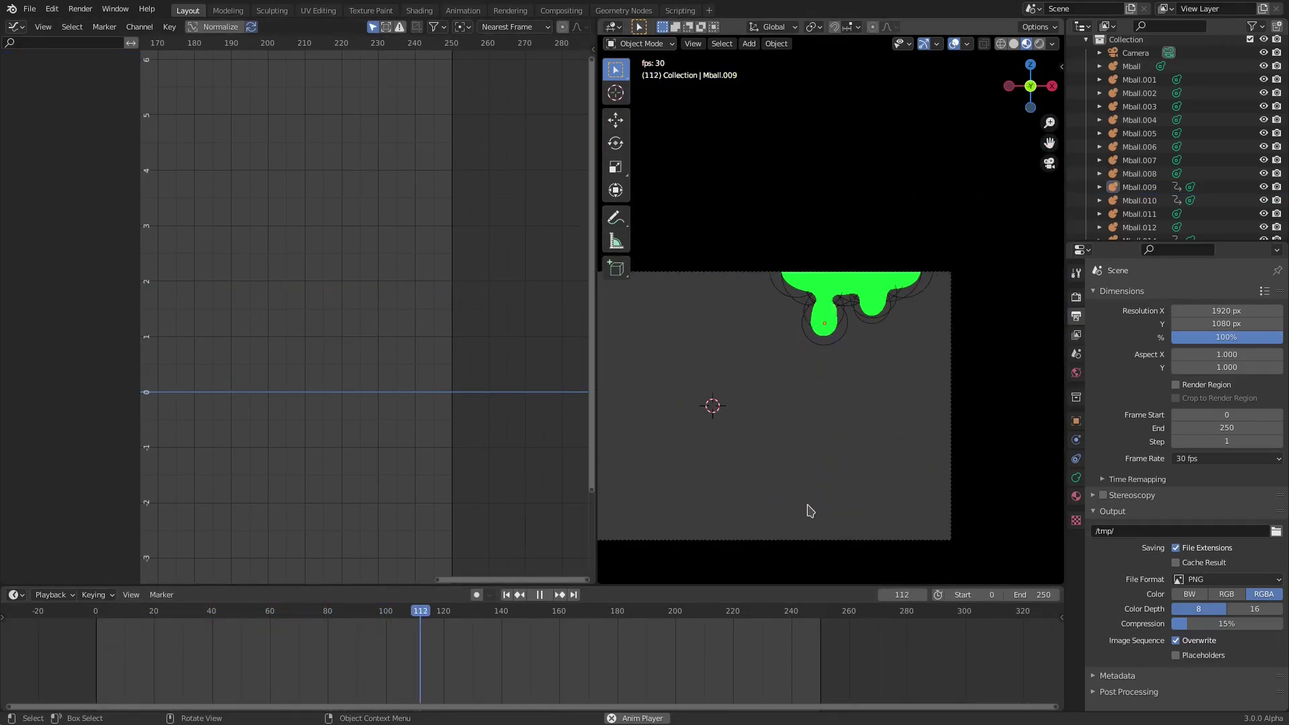
scroll(810, 511, "up", 5)
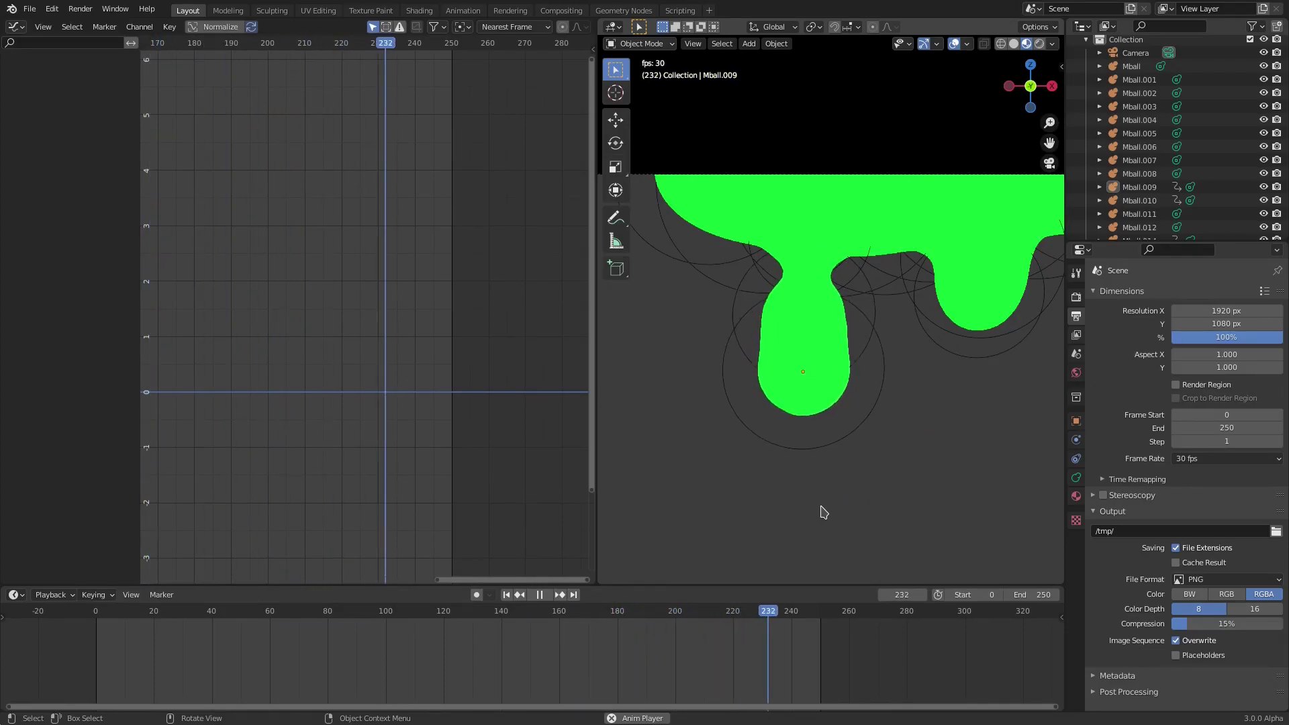
Delete the lower drip metaball's keyframes at frames 250 and 258 and move its last keyframe to frame 250
left_click(845, 428)
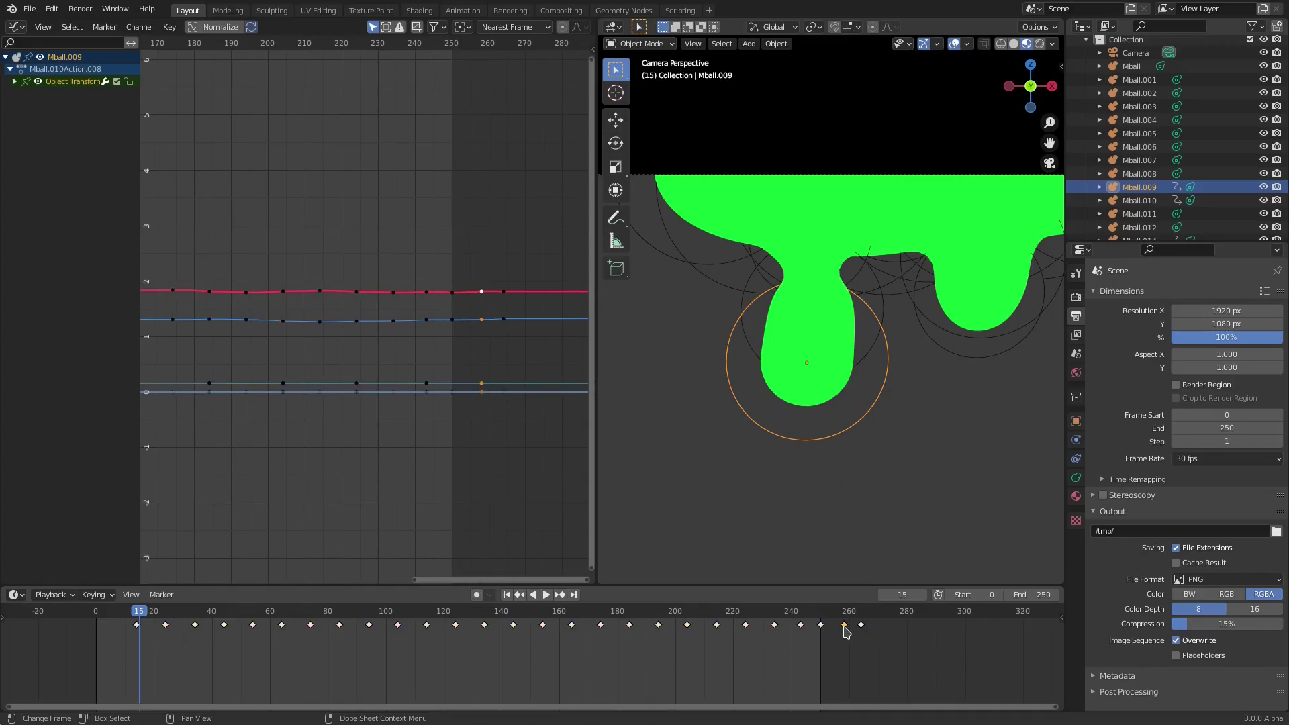
scroll(832, 635, "up", 3)
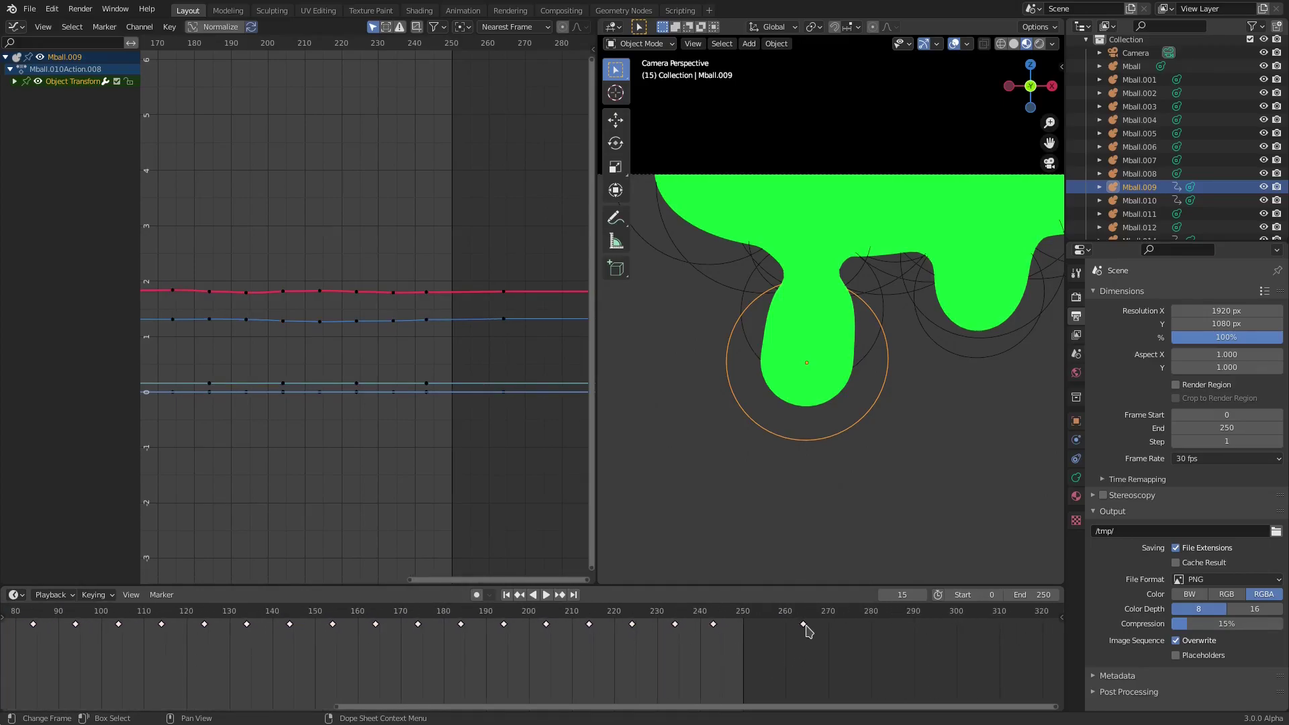
key("g")
left_click(745, 658)
scroll(712, 654, "down", 7)
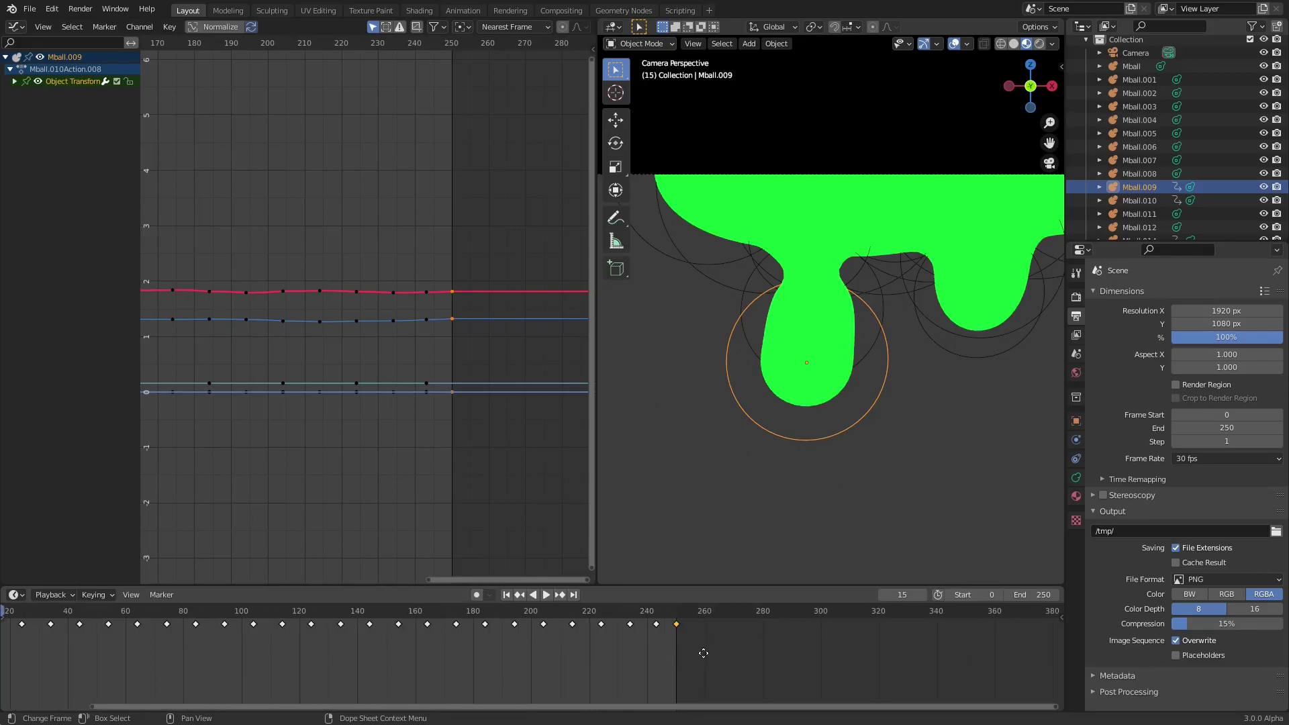
Move the lower drip metaball's first keyframe to frame 0 and play the loop from the start
middle_click_drag(637, 662, 893, 695)
middle_click_drag(443, 649, 651, 657)
scroll(538, 663, "up", 7)
middle_click_drag(524, 665, 427, 674)
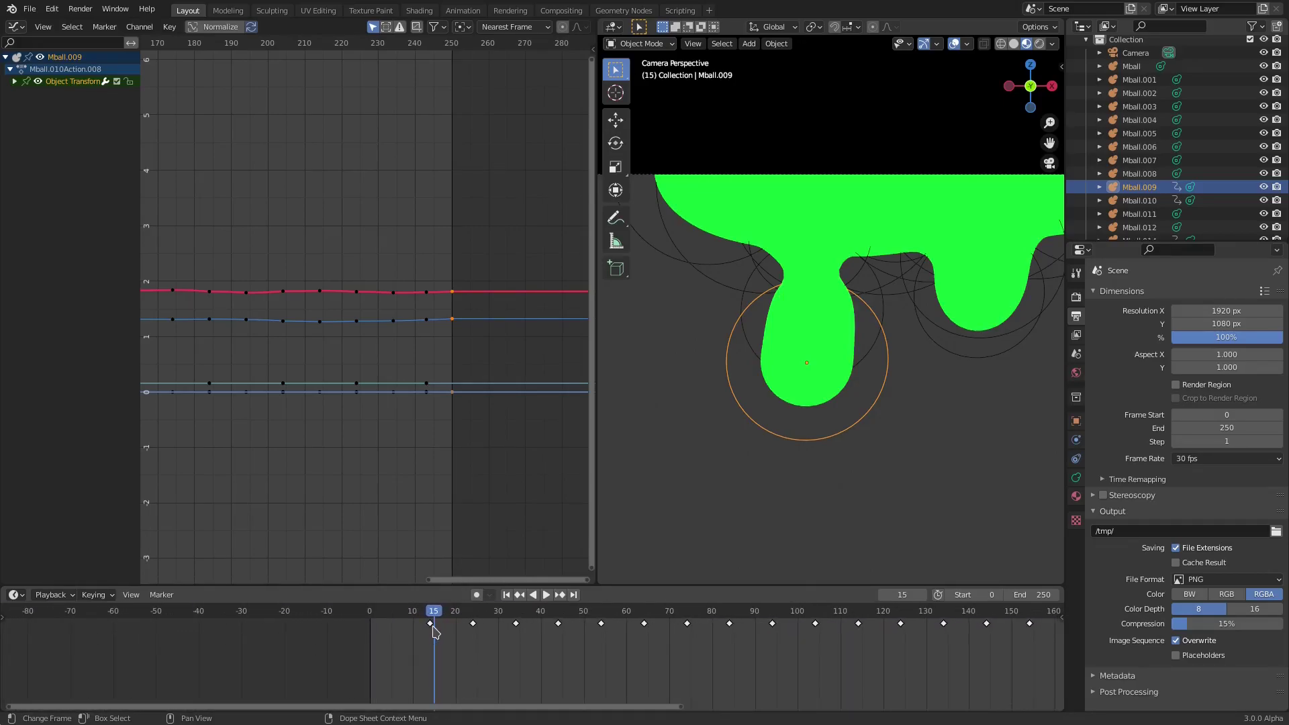
left_click_drag(433, 629, 373, 641)
left_click(506, 595)
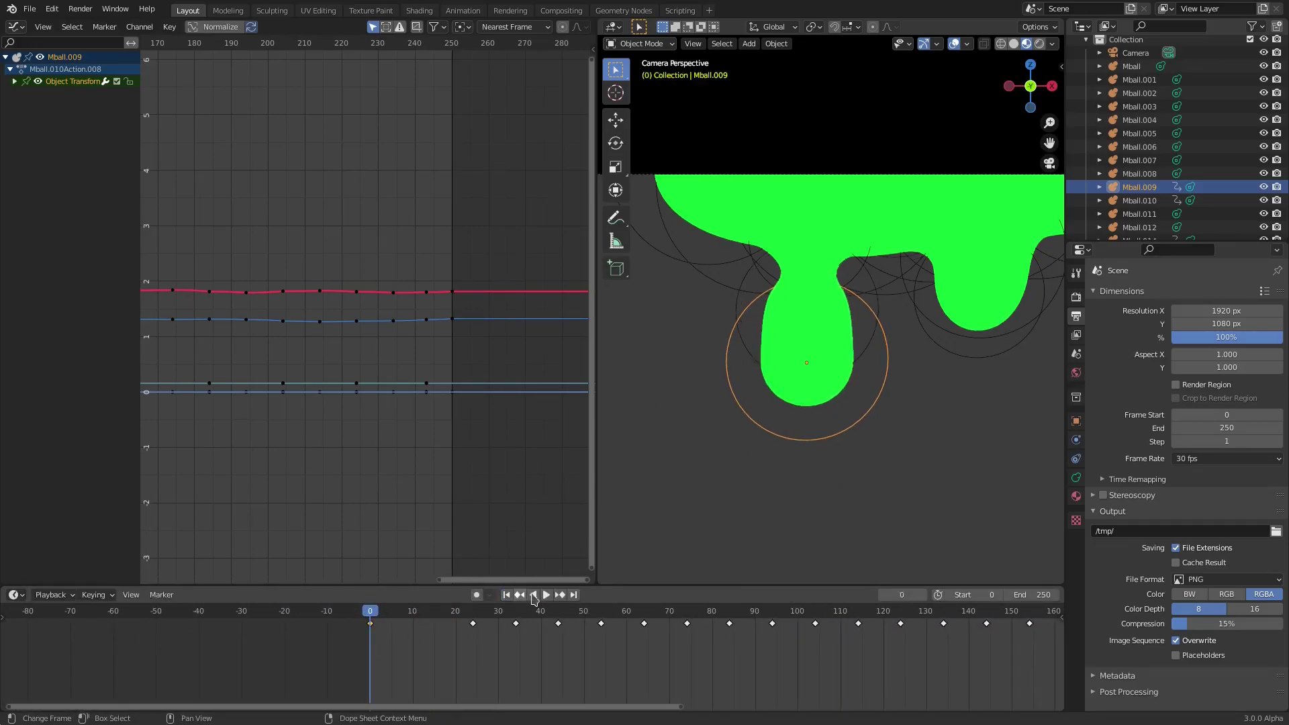
left_click(739, 529)
scroll(825, 535, "down", 3)
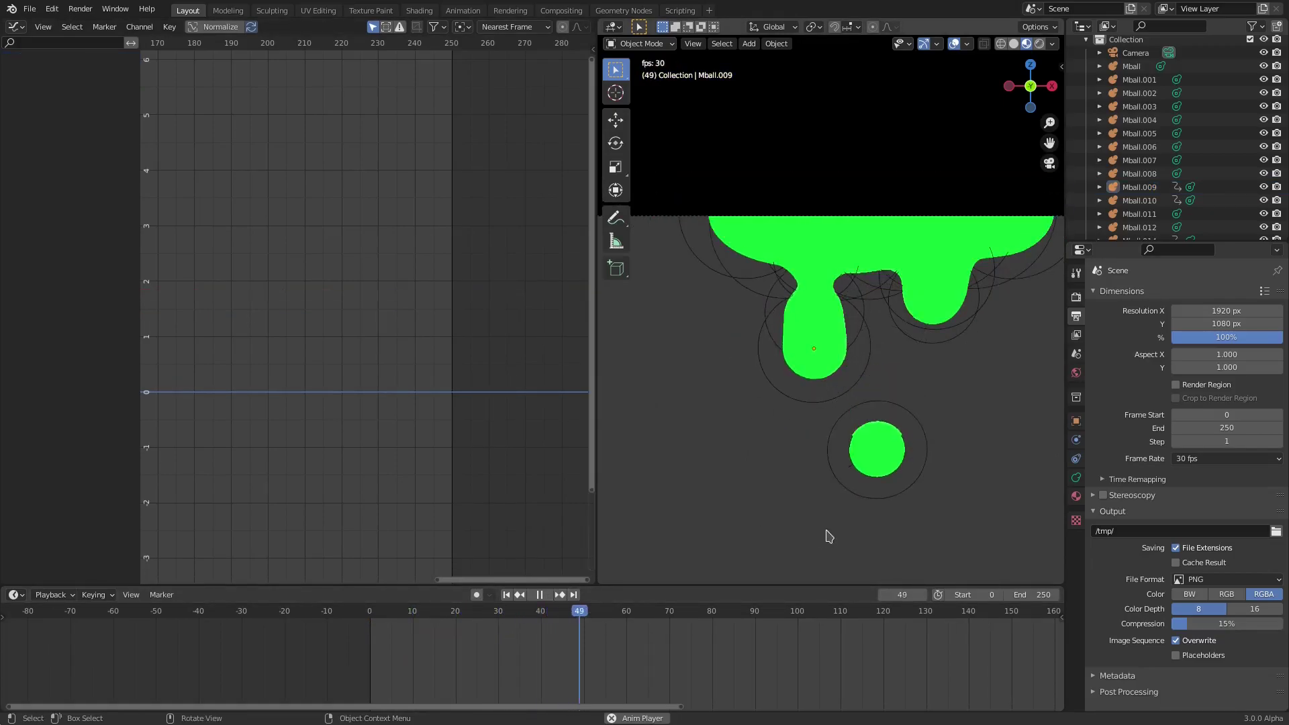
scroll(814, 481, "up", 3)
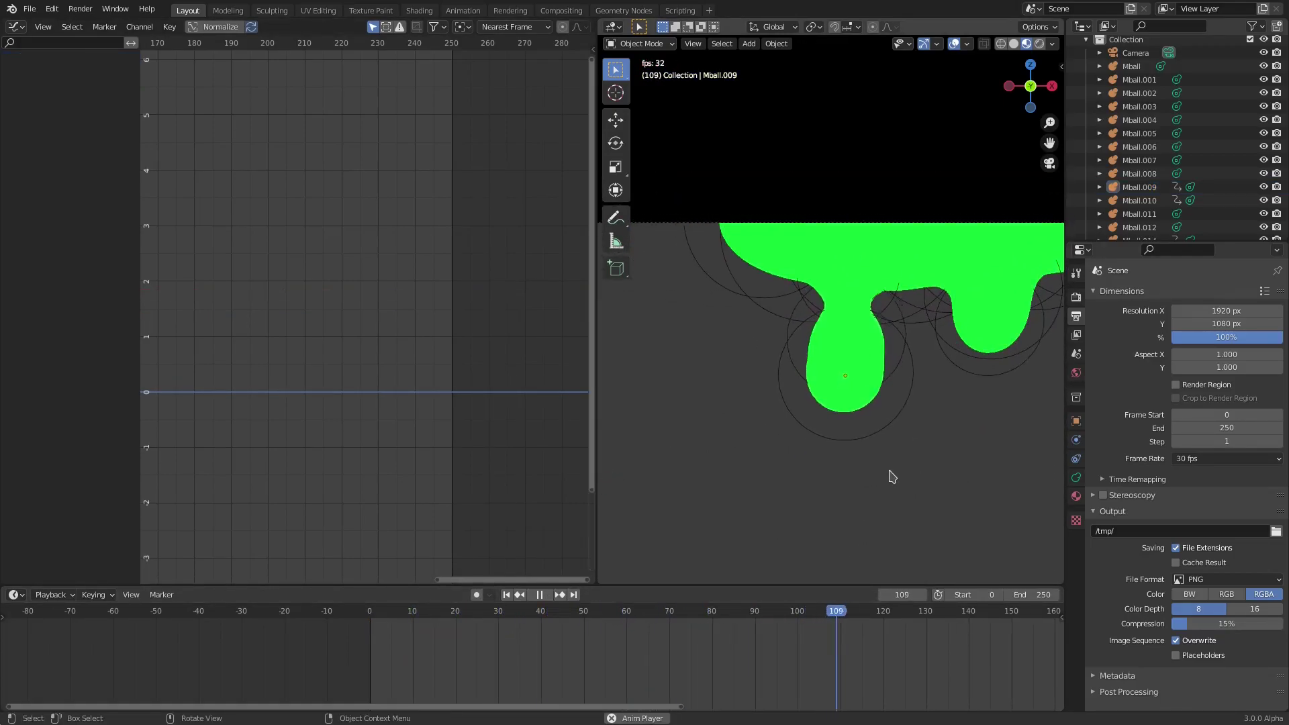
Duplicate the upper animated drip metaball in place, try scaling the copy down, and preview it
left_click(937, 363)
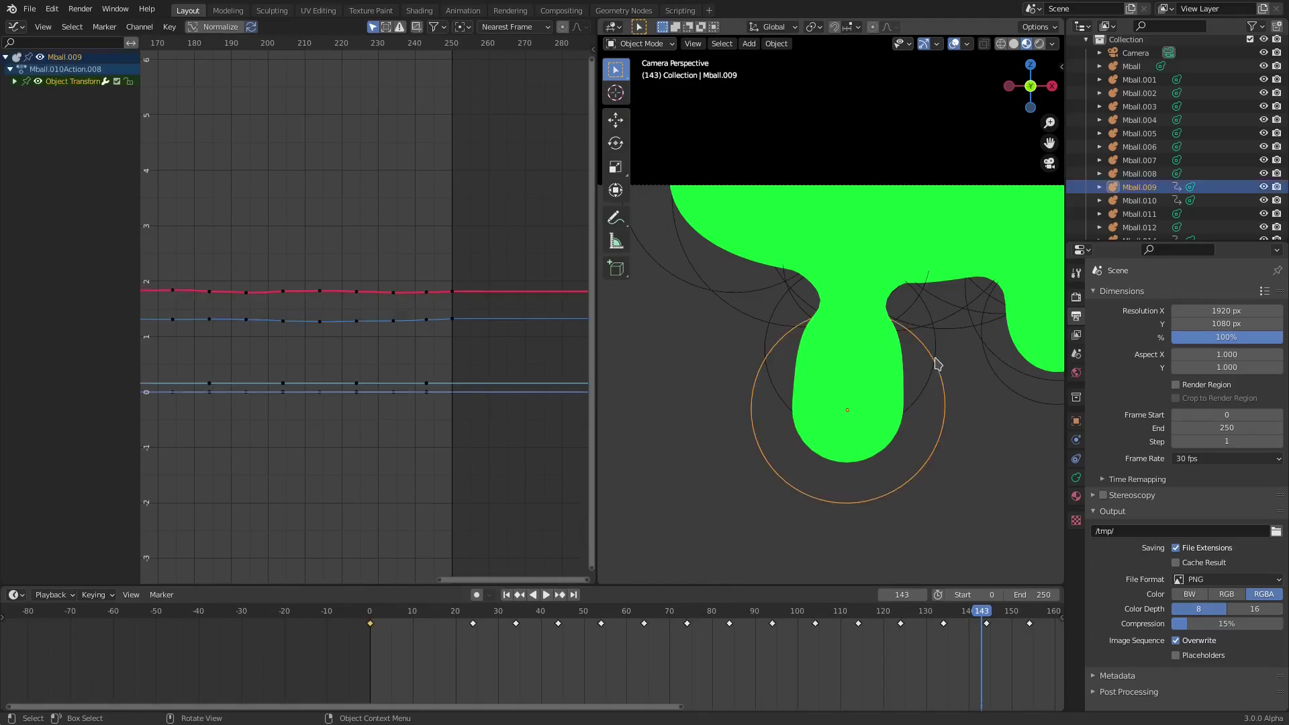
key("shift+d")
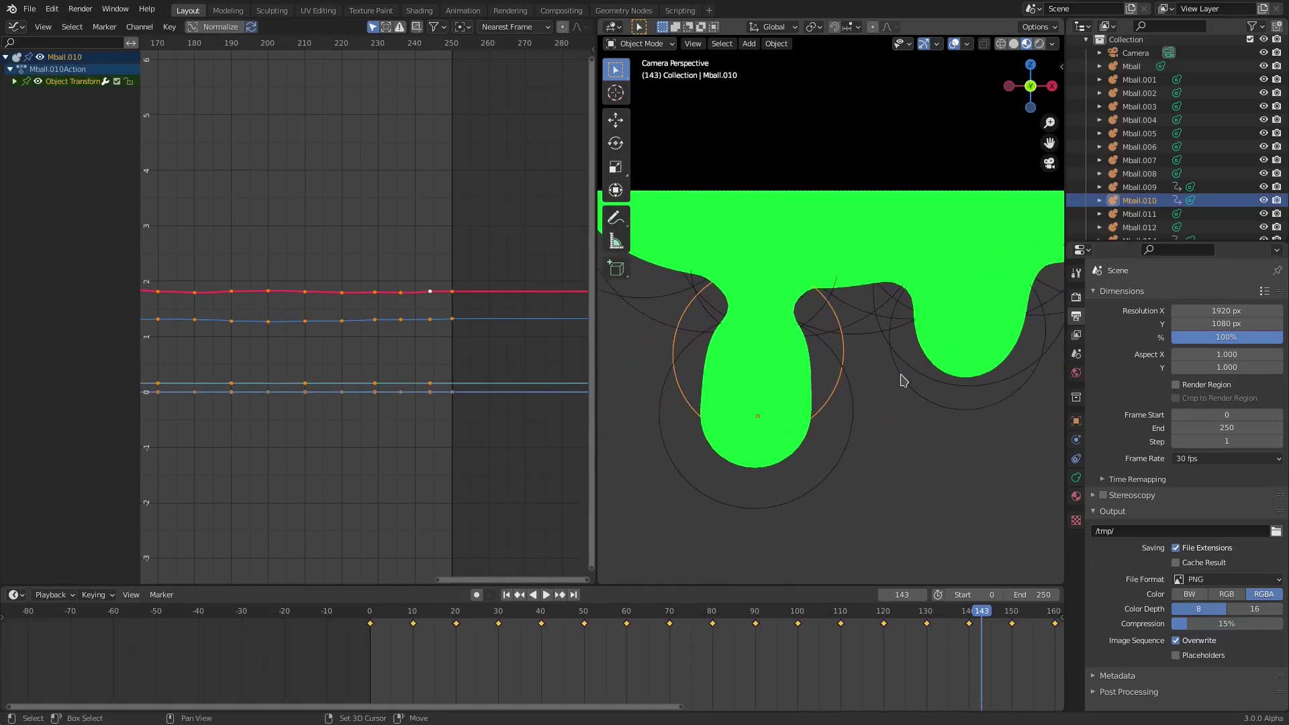
left_click(905, 323)
key("s")
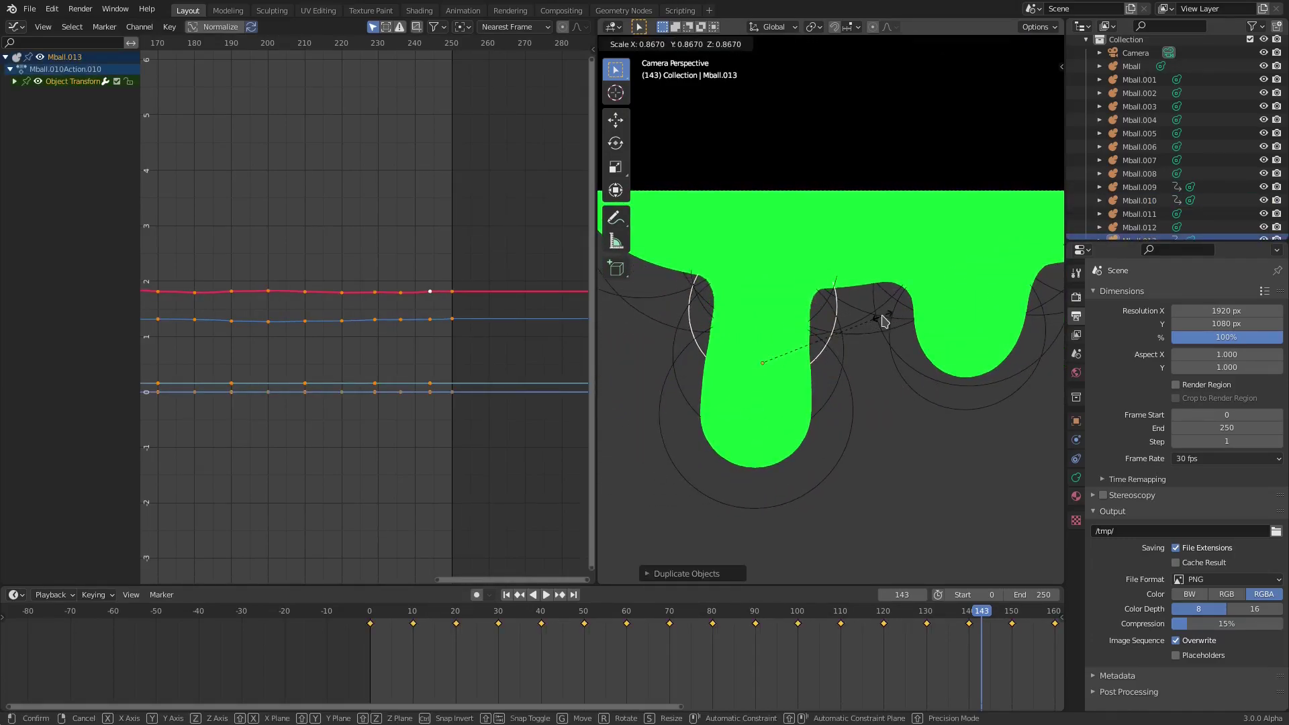
left_click(882, 334)
key("space")
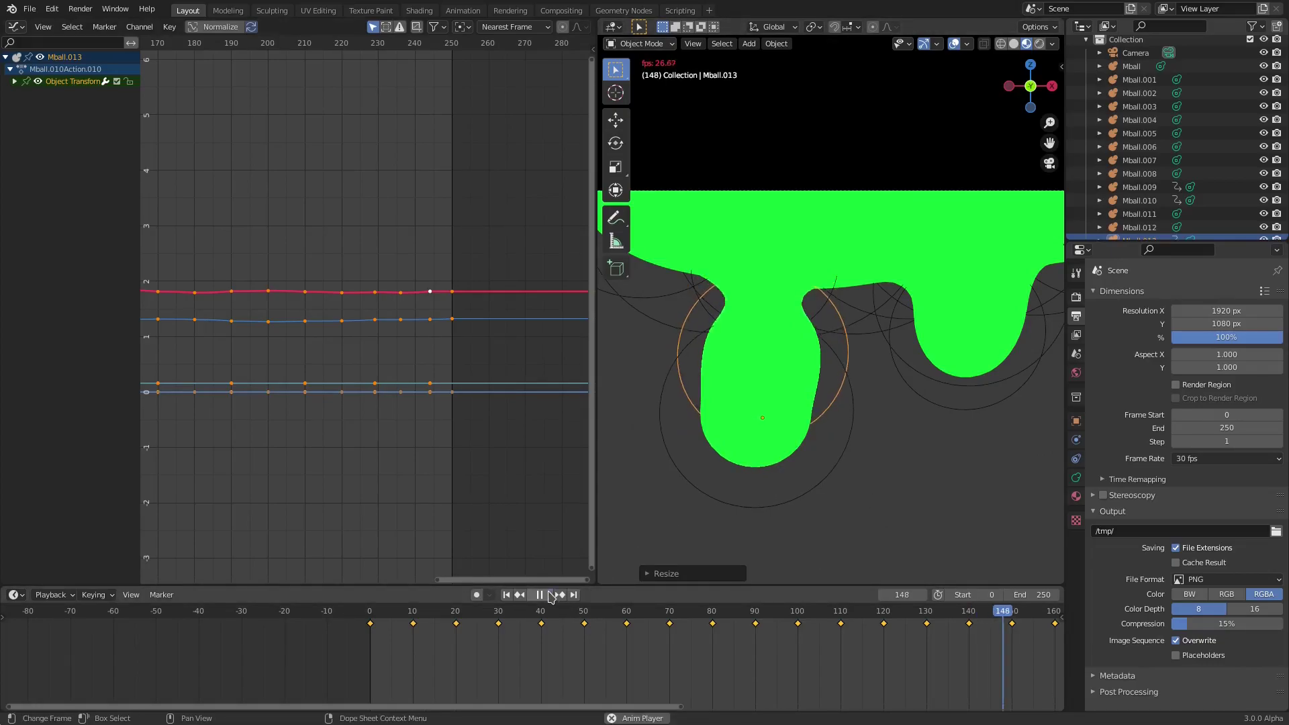
In Edit Mode at frame 152, move the copy's metaball element up along Z into the slime's base
key("Tab")
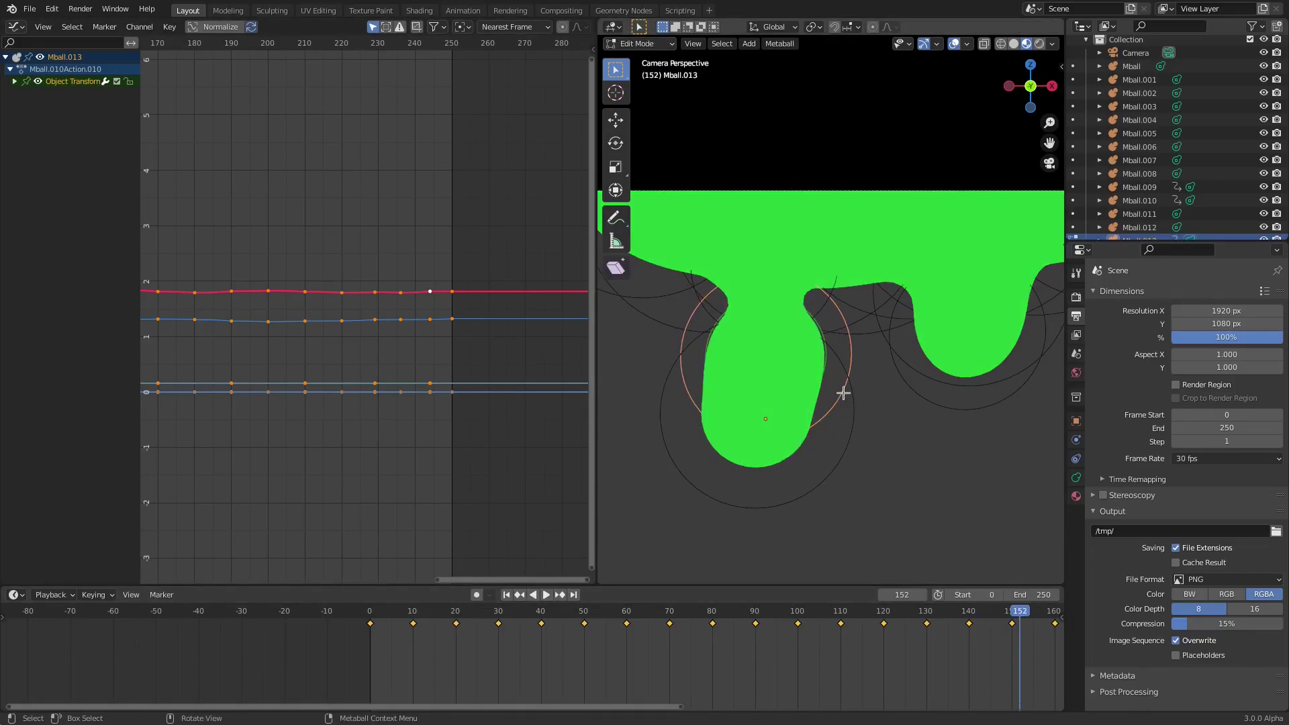
key("g")
key("z")
left_click(856, 363)
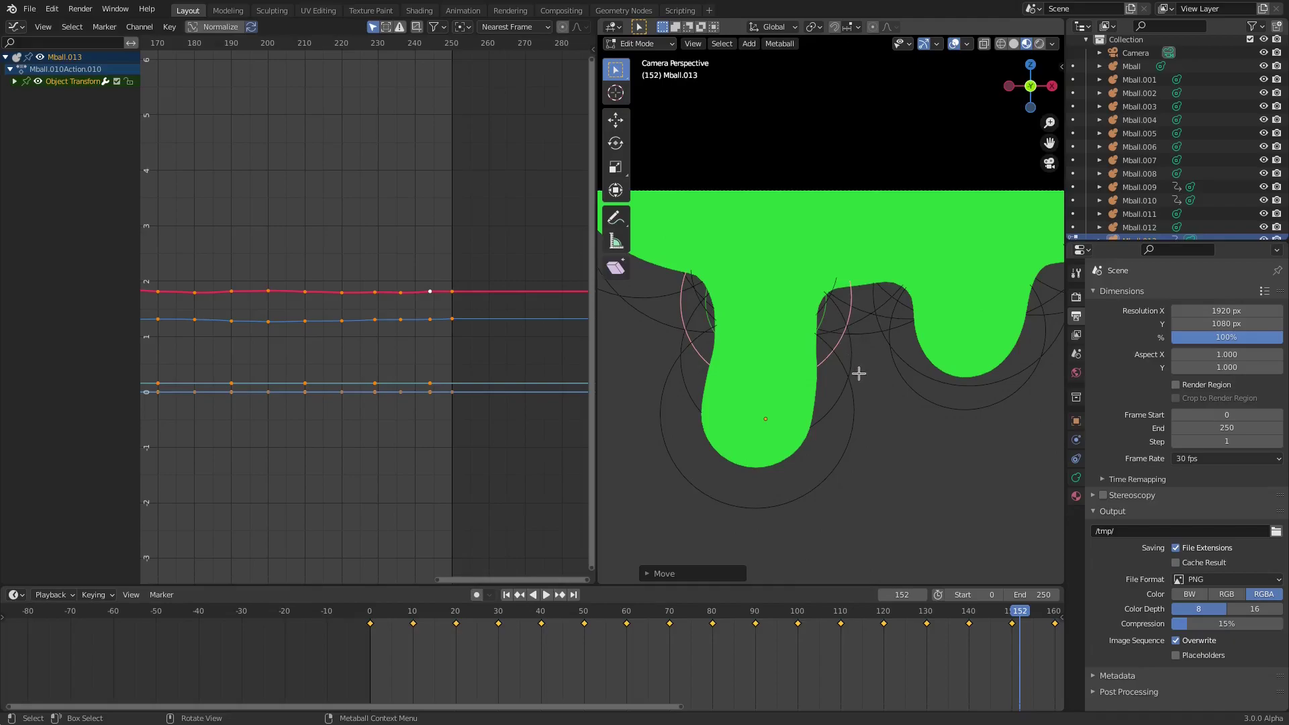
key("Tab")
scroll(885, 391, "down", 4)
middle_click_drag(912, 405, 850, 393, "shift")
From frame 0, shift all of the new metaball's keyframes 8 frames earlier
left_click(507, 595)
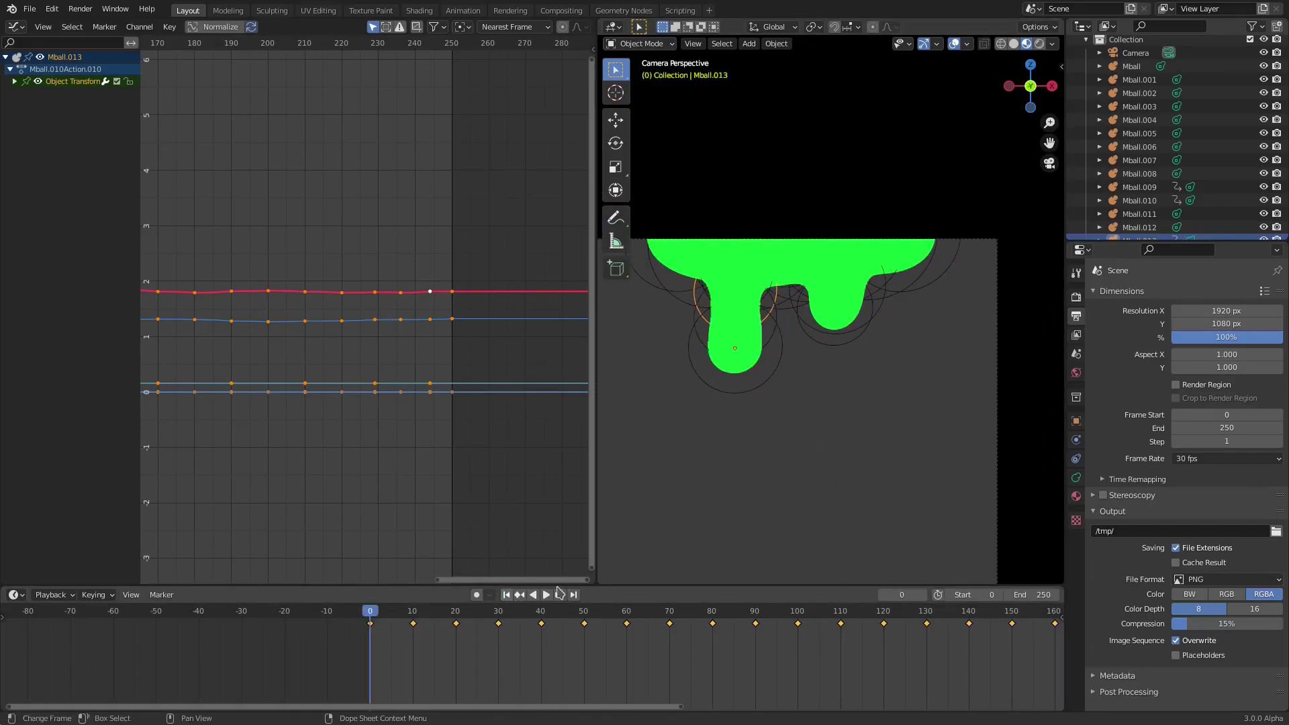
scroll(738, 665, "down", 4)
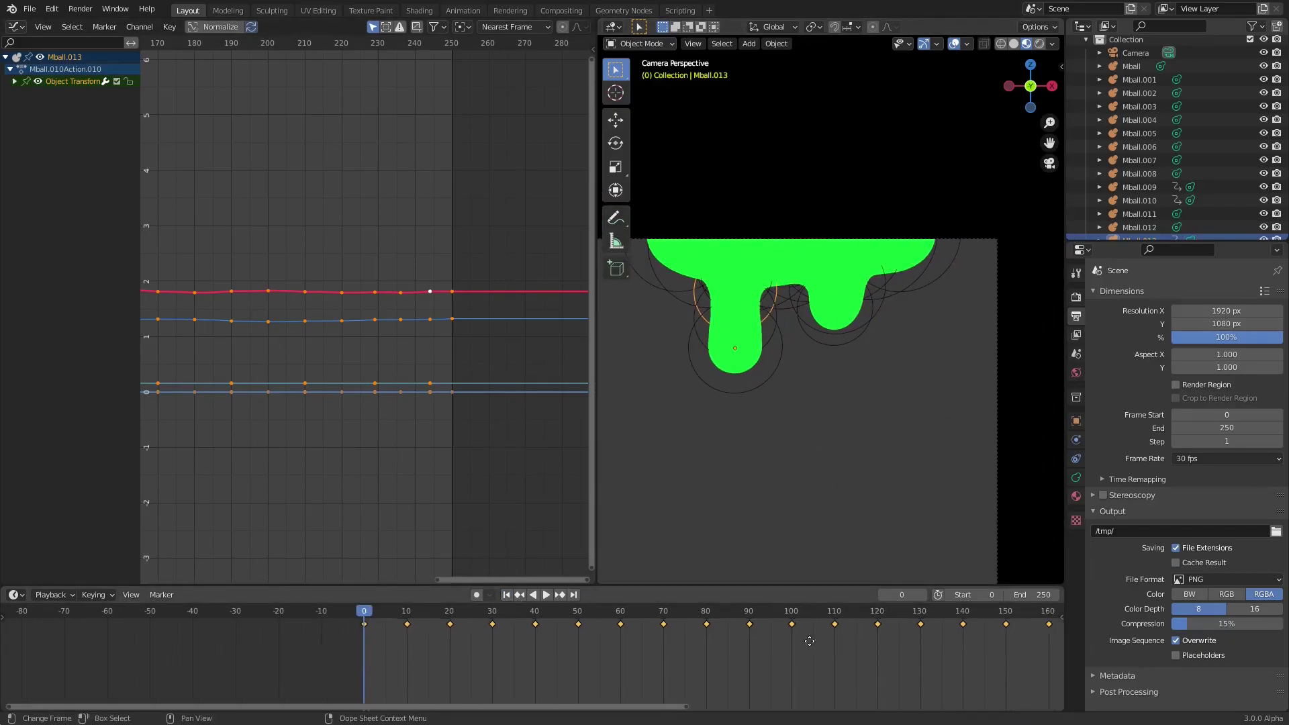
middle_click_drag(681, 680, 660, 682)
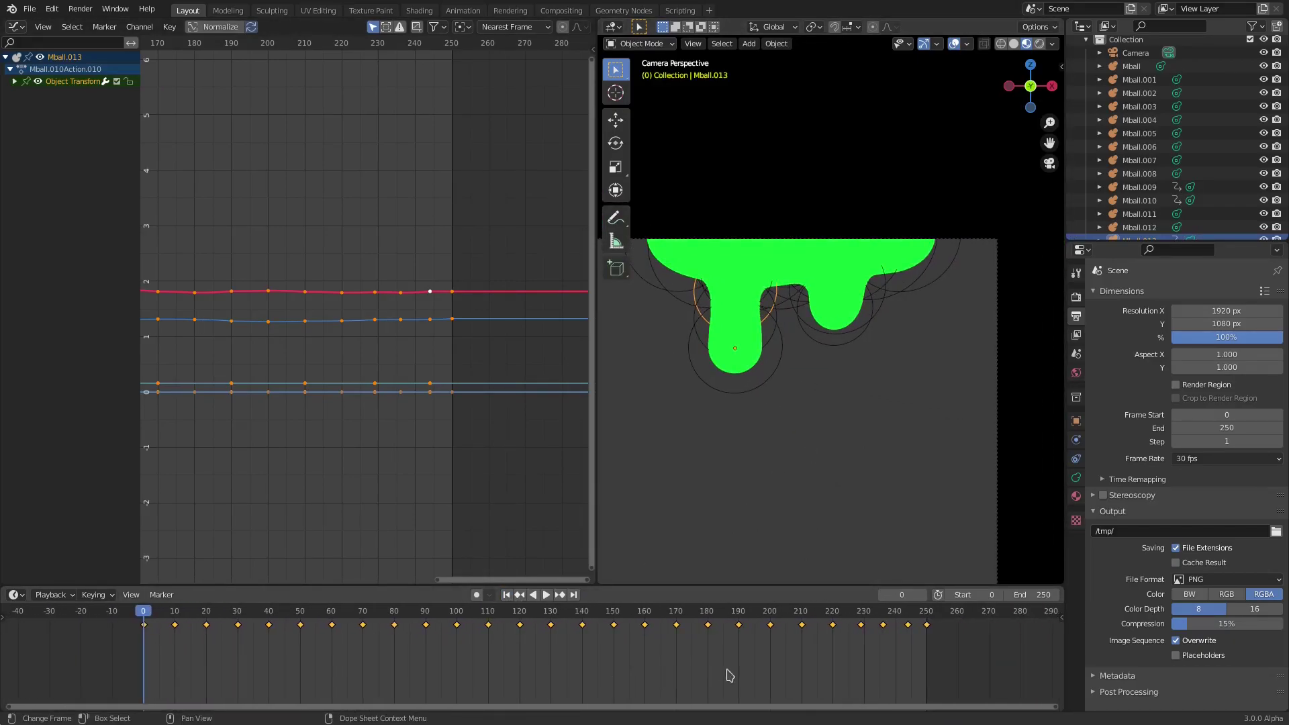
key("g")
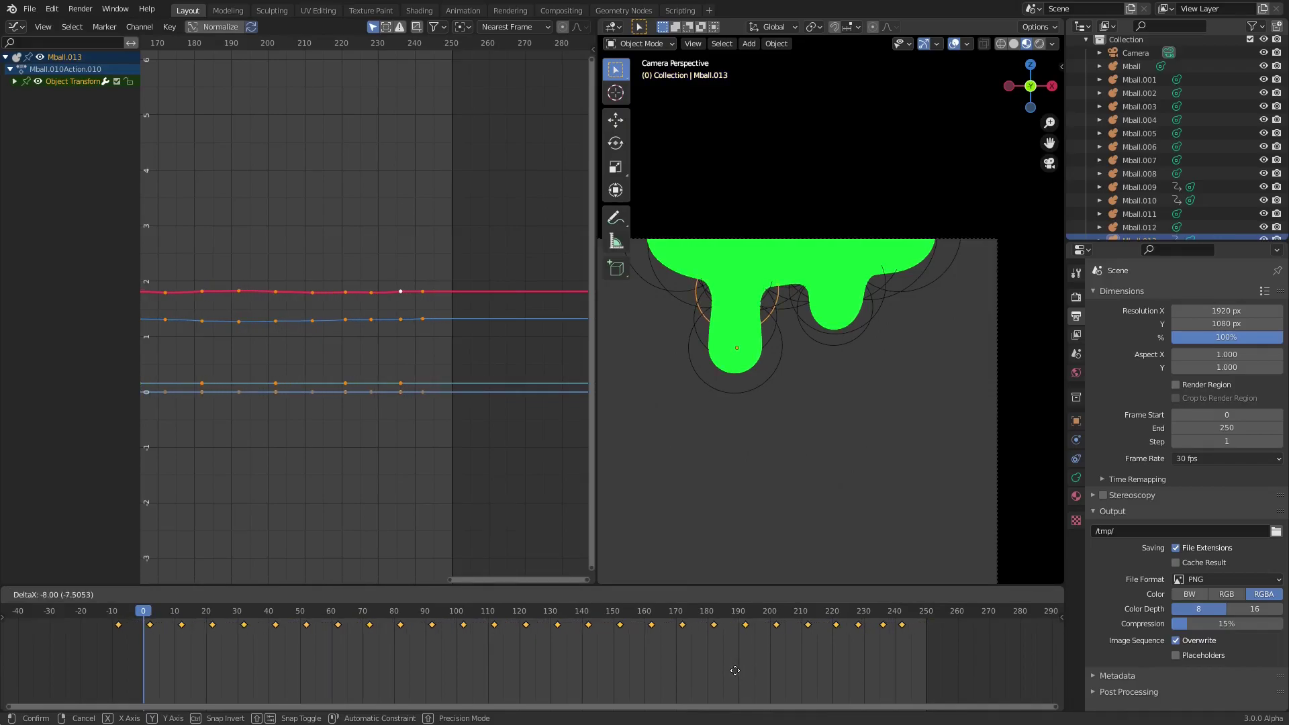
left_click(735, 671)
Delete the new metaball's keyframe at frame 2, move its first keyframe to frame 0, and play the animation
scroll(561, 665, "up", 5)
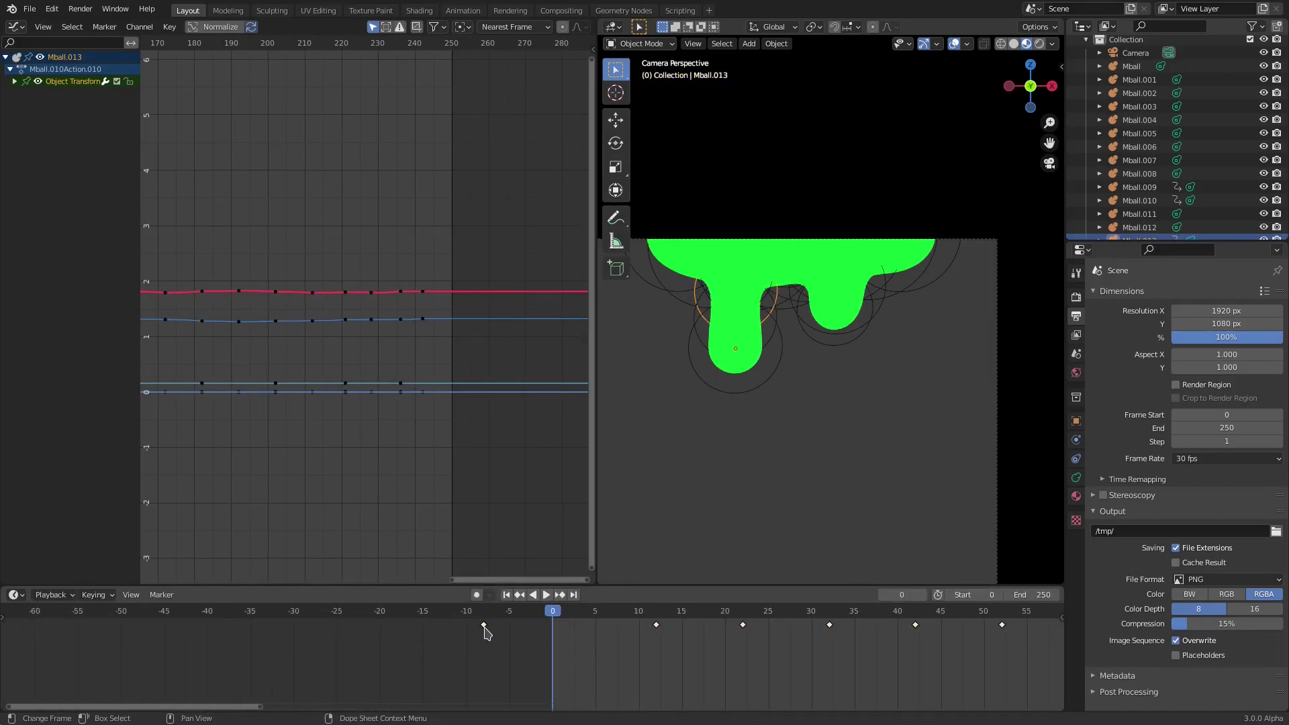
key("g")
left_click(557, 650)
scroll(734, 656, "down", 4)
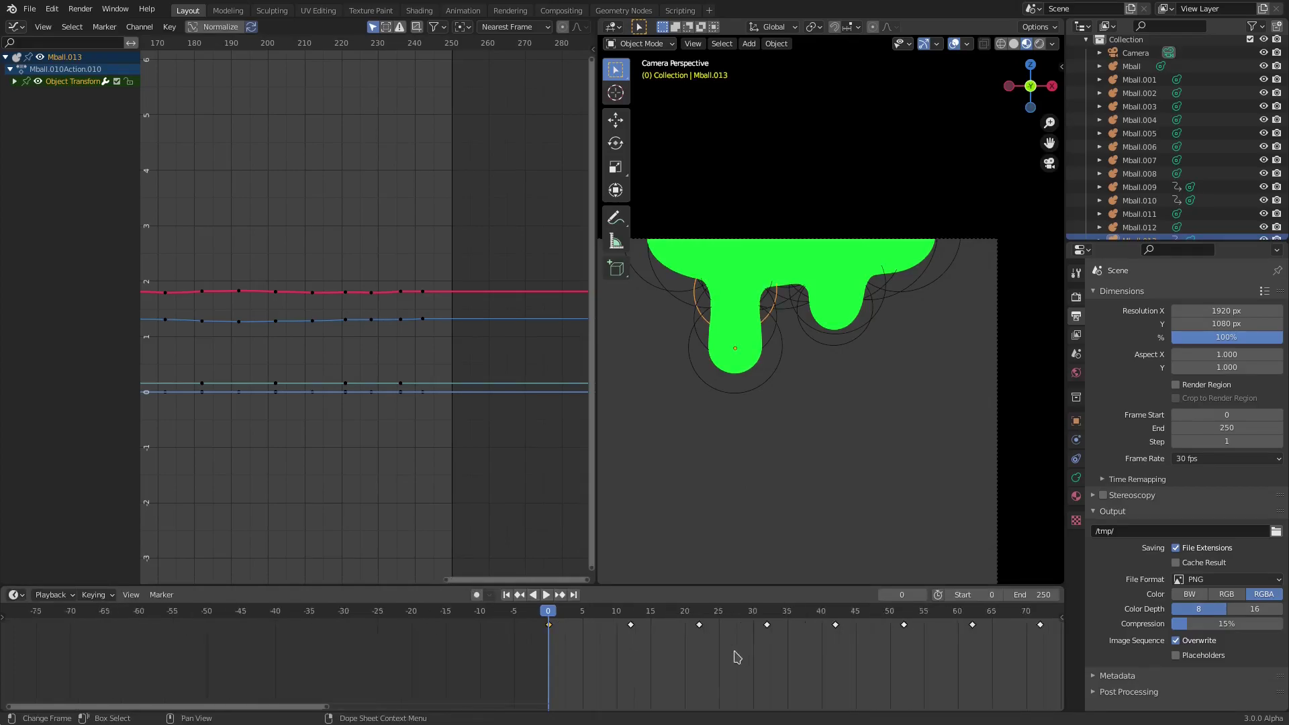
left_click(545, 595)
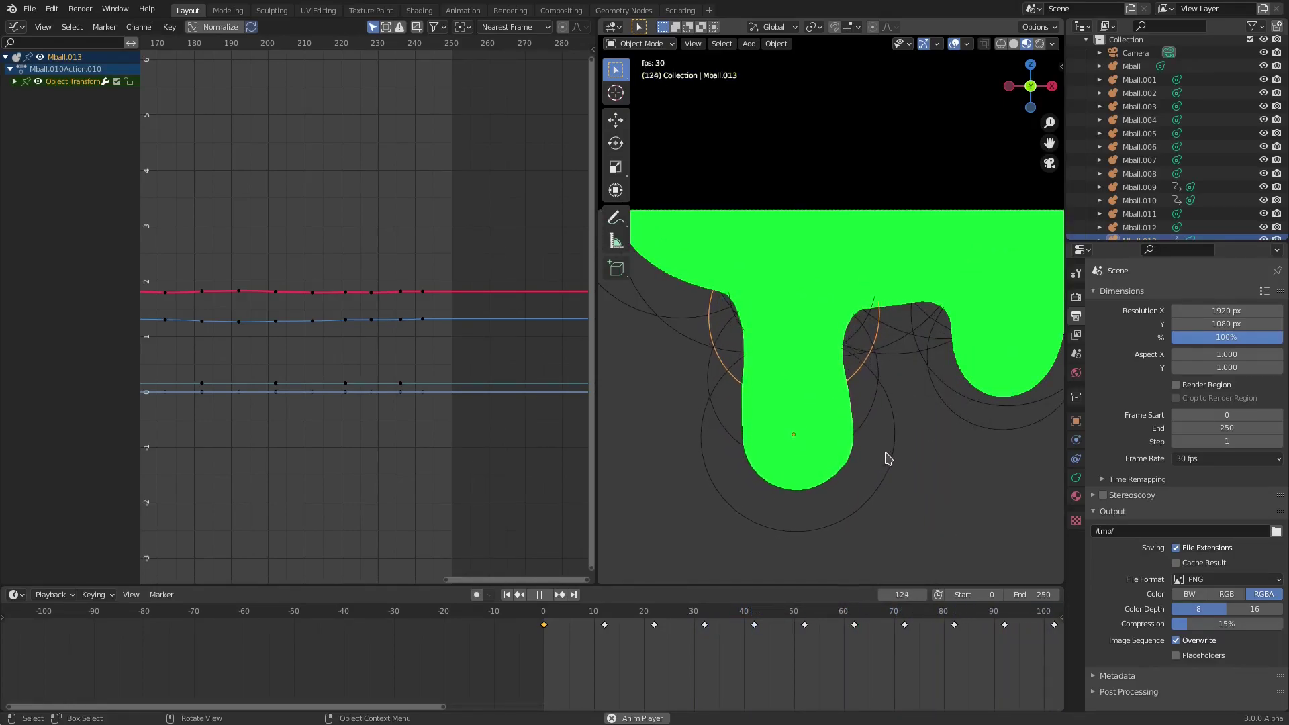
scroll(886, 459, "down", 4)
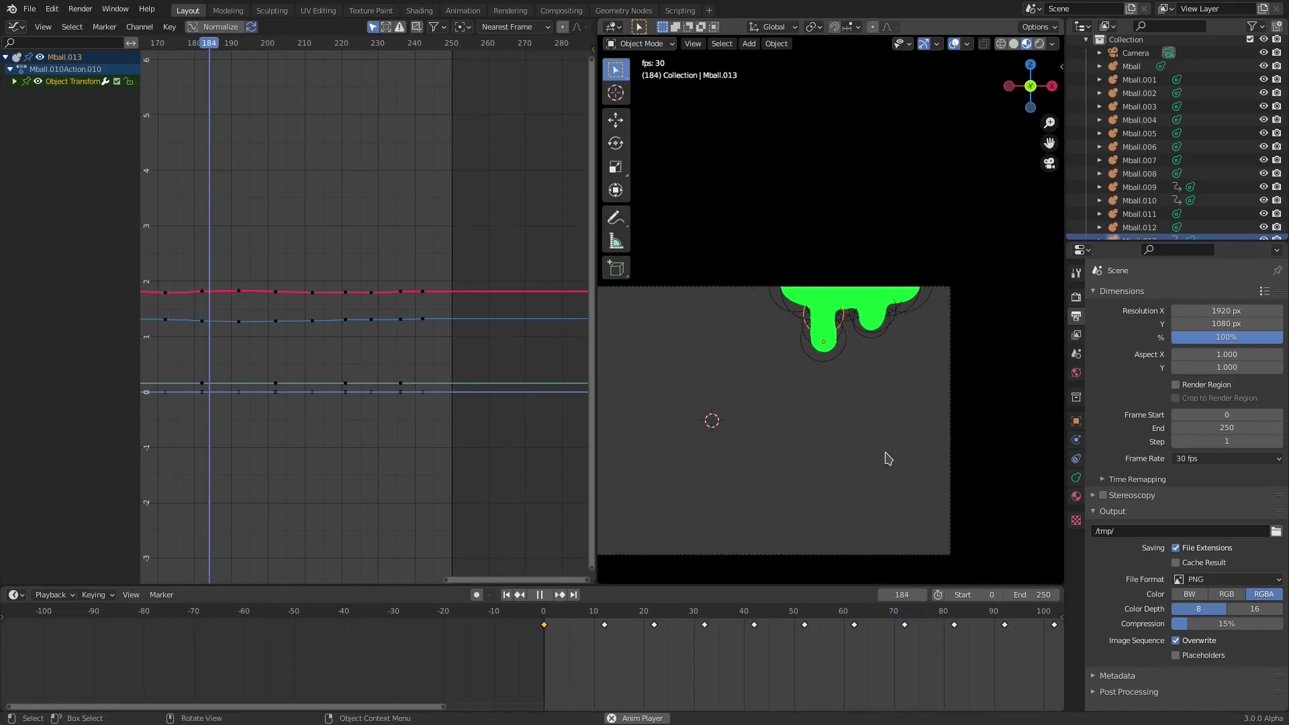
left_click(886, 458)
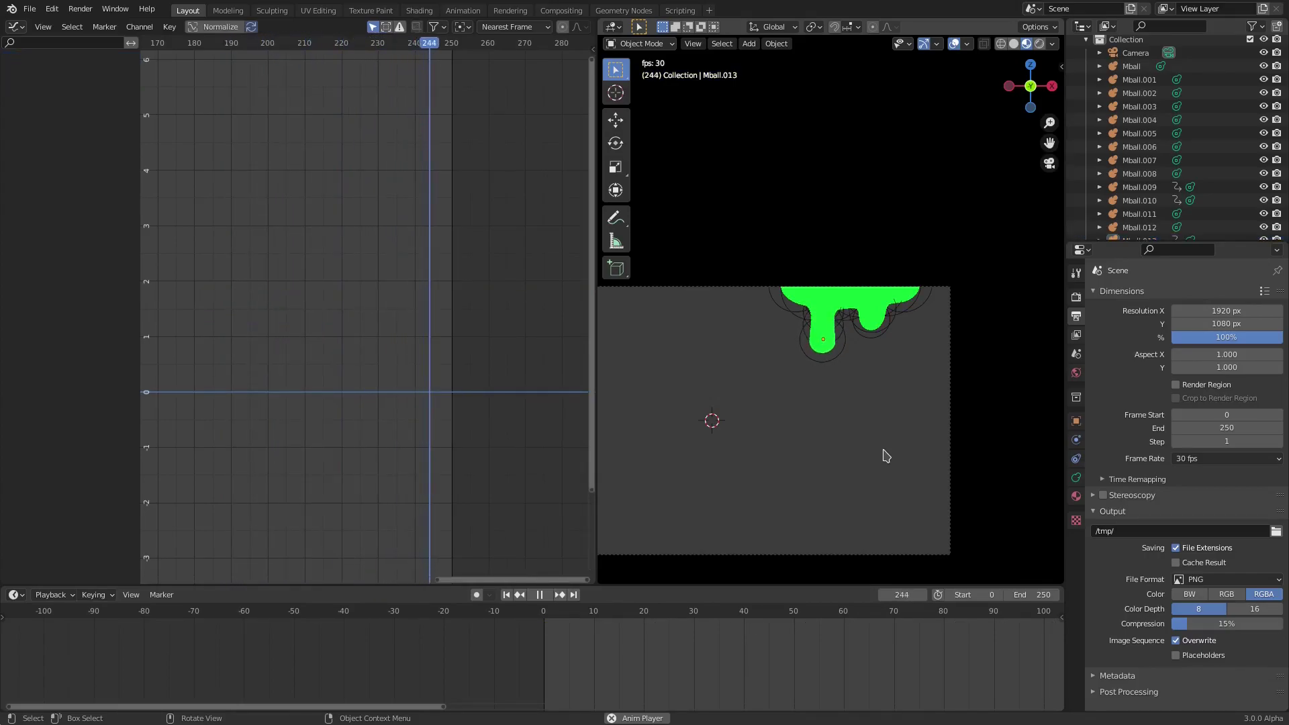
scroll(884, 455, "up", 5)
Hide the viewport overlays during playback and close the Graph Editor area to enlarge the 3D viewport
left_click(942, 384)
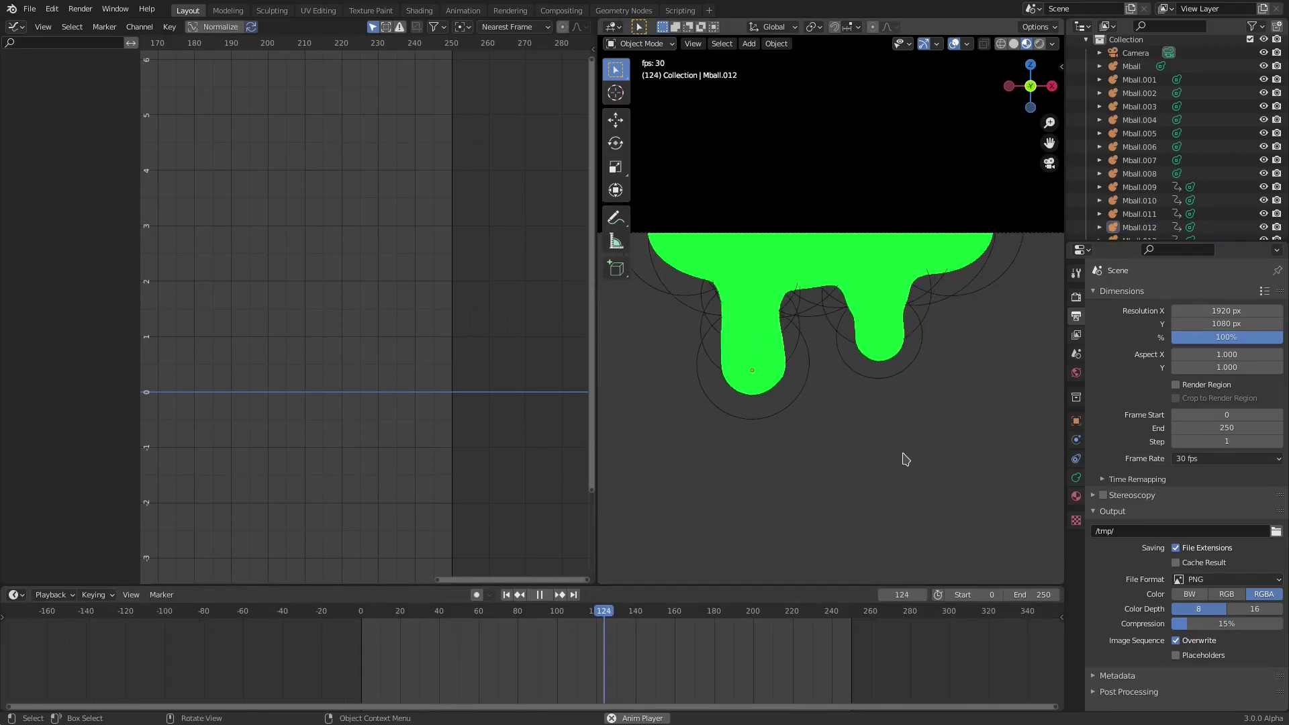
scroll(901, 456, "up", 1)
scroll(929, 451, "down", 2)
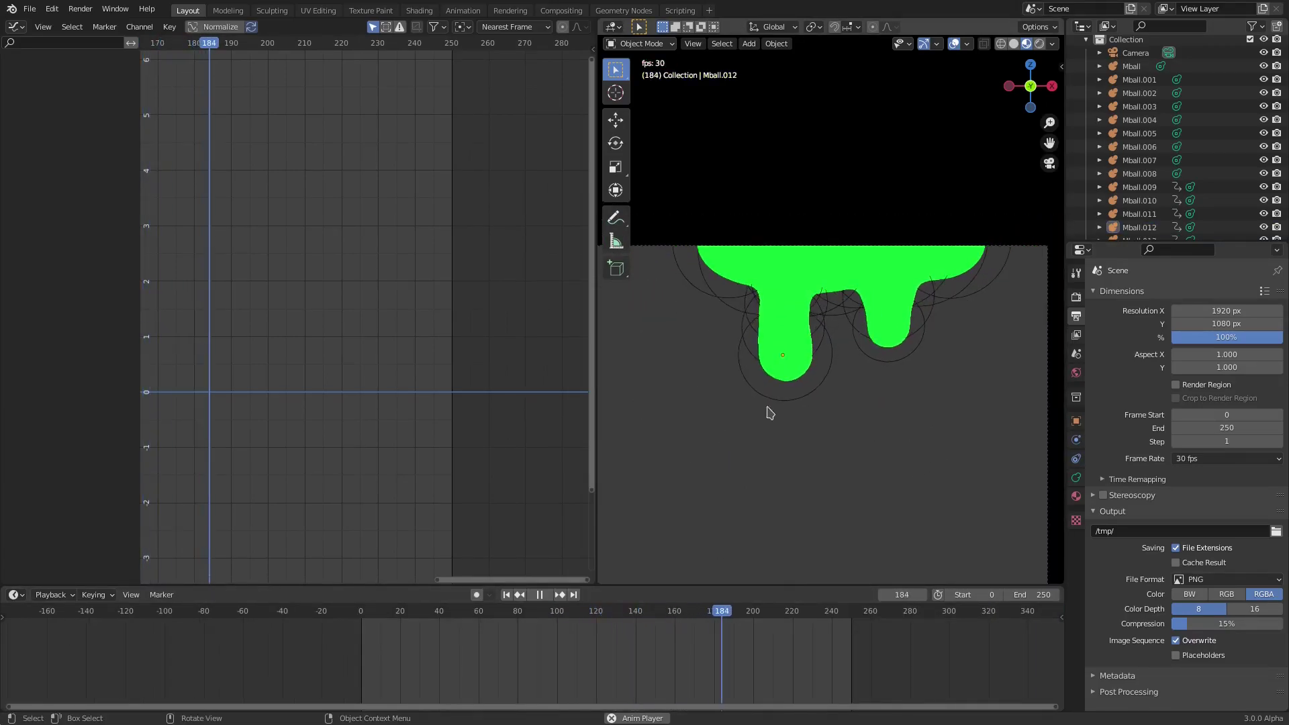
key("shift+alt+z")
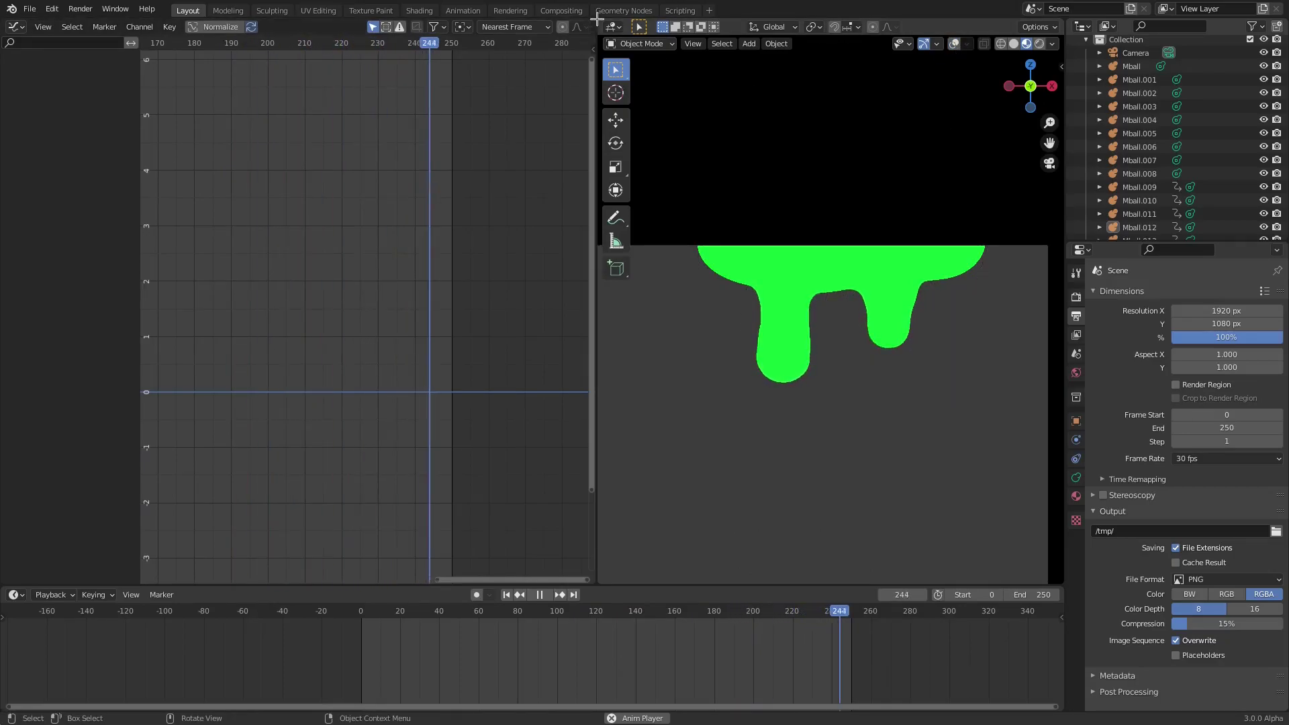
left_click_drag(599, 20, 530, 60)
scroll(661, 258, "down", 4)
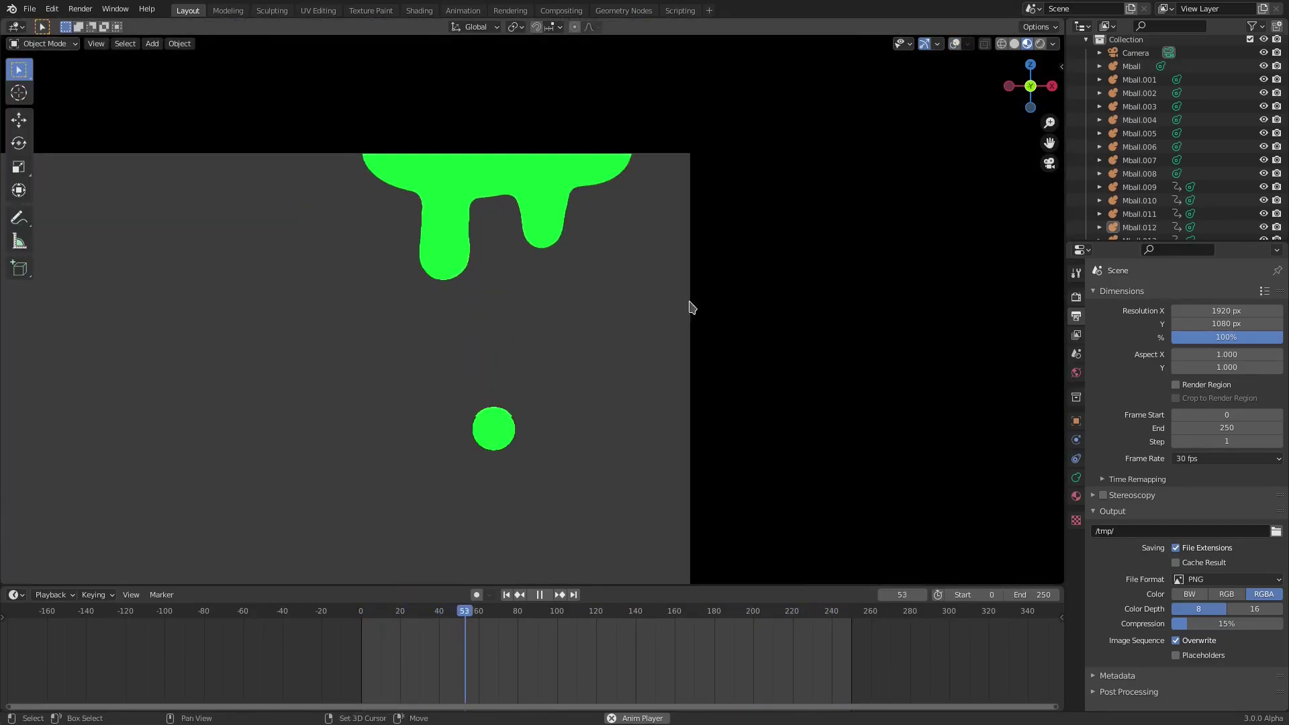
Review the looping drips and falling drop across the camera frame, and switch the viewport to Rendered shading
middle_click_drag(691, 303, 803, 311, "shift")
scroll(799, 295, "down", 1)
scroll(787, 242, "up", 2)
middle_click_drag(592, 153, 508, 196, "shift")
scroll(491, 193, "up", 2)
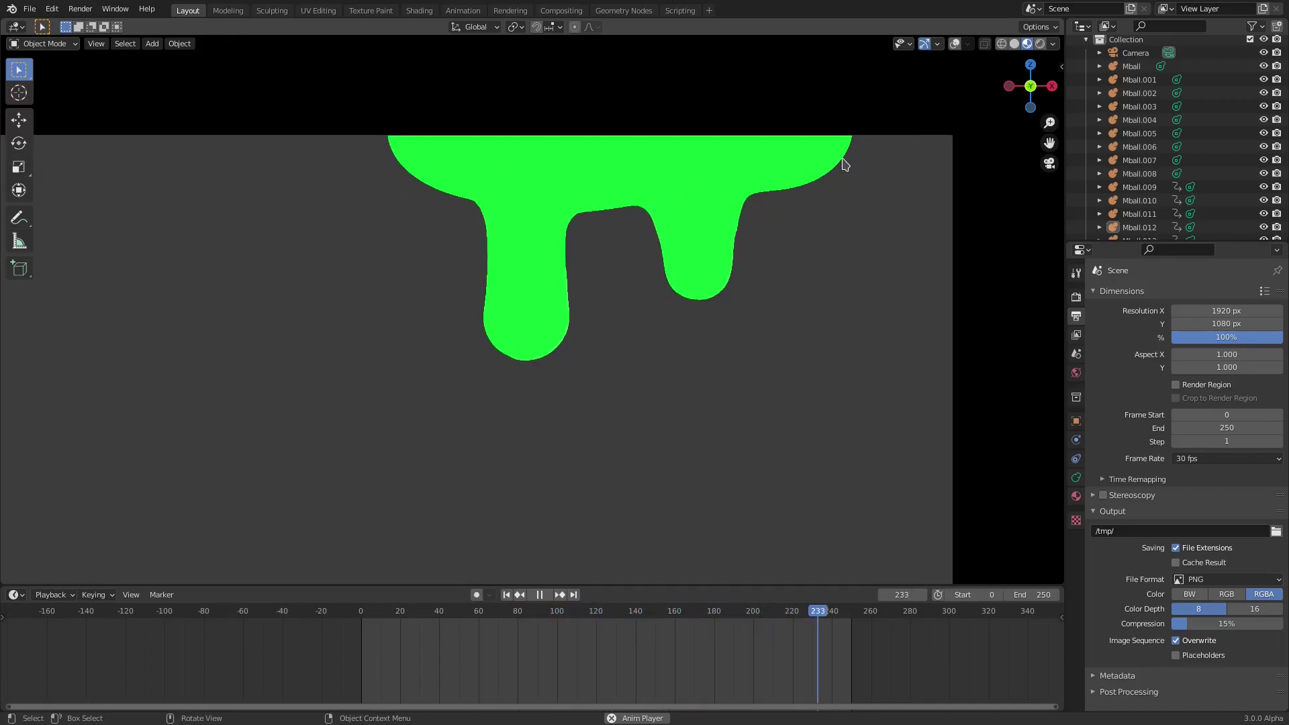
scroll(644, 282, "down", 7)
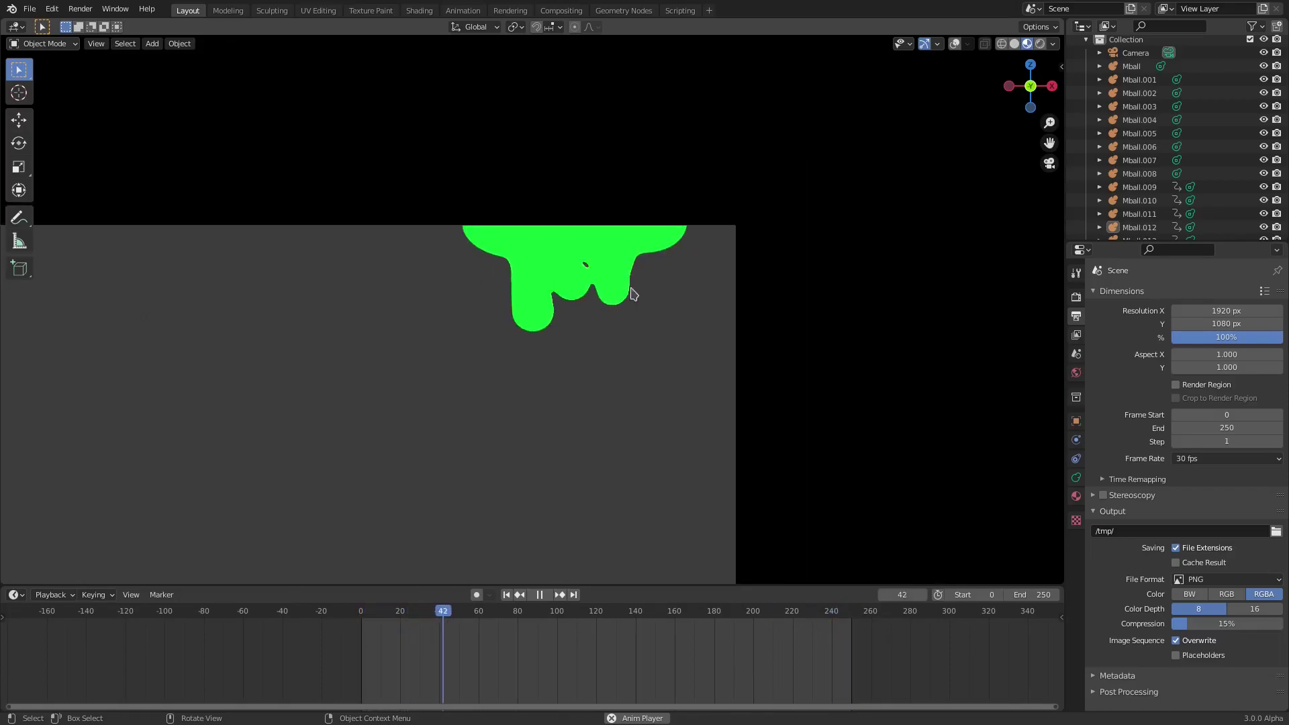
scroll(634, 331, "up", 2)
middle_click_drag(564, 356, 704, 277, "shift")
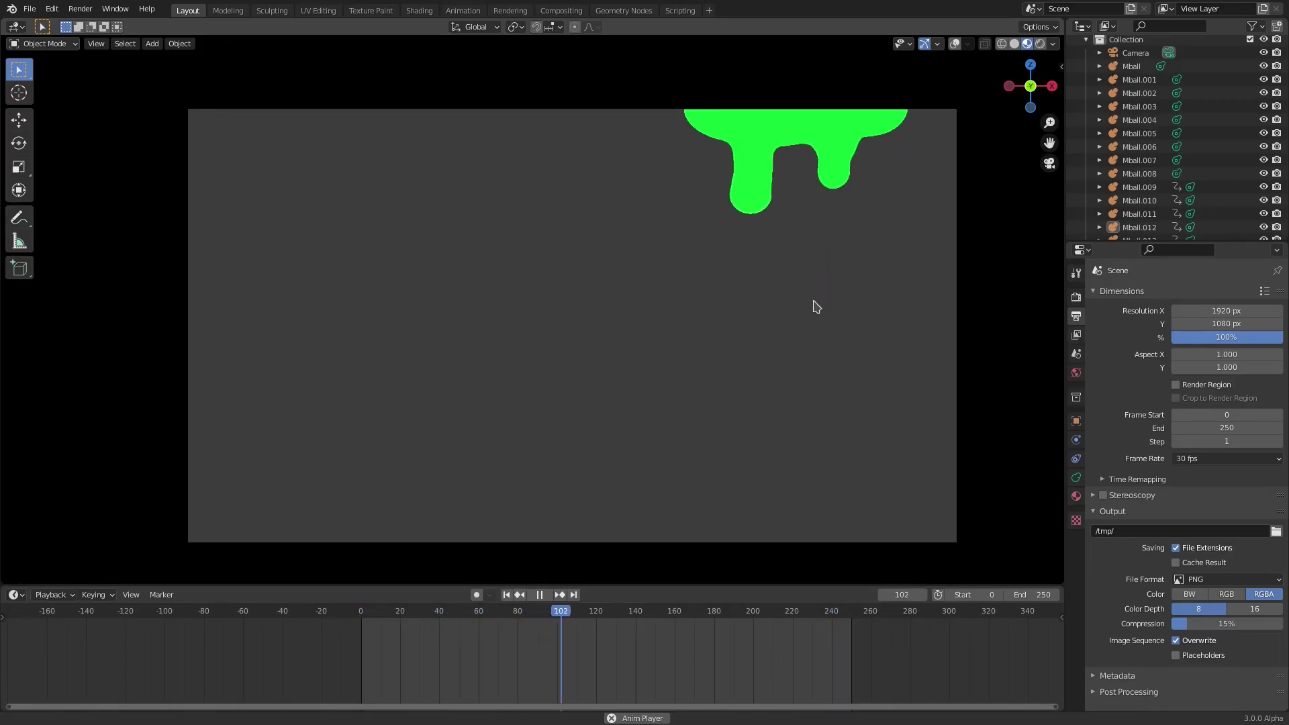
left_click(1040, 43)
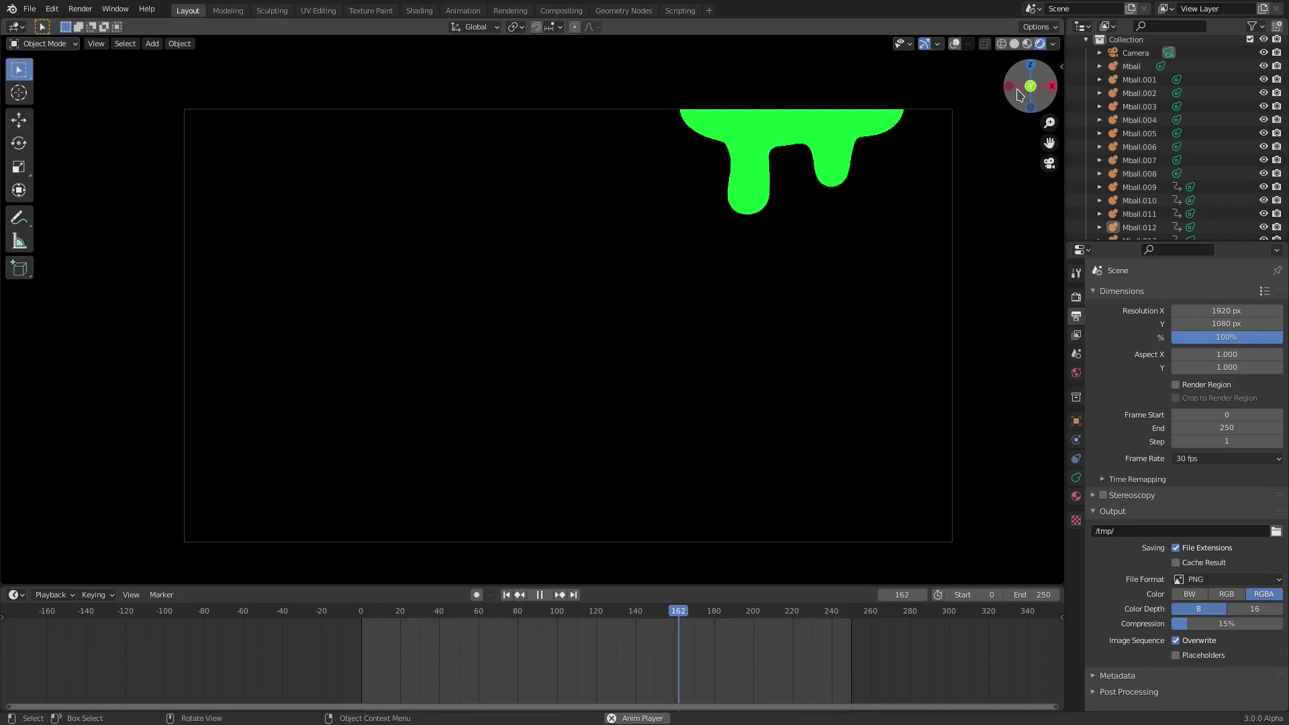